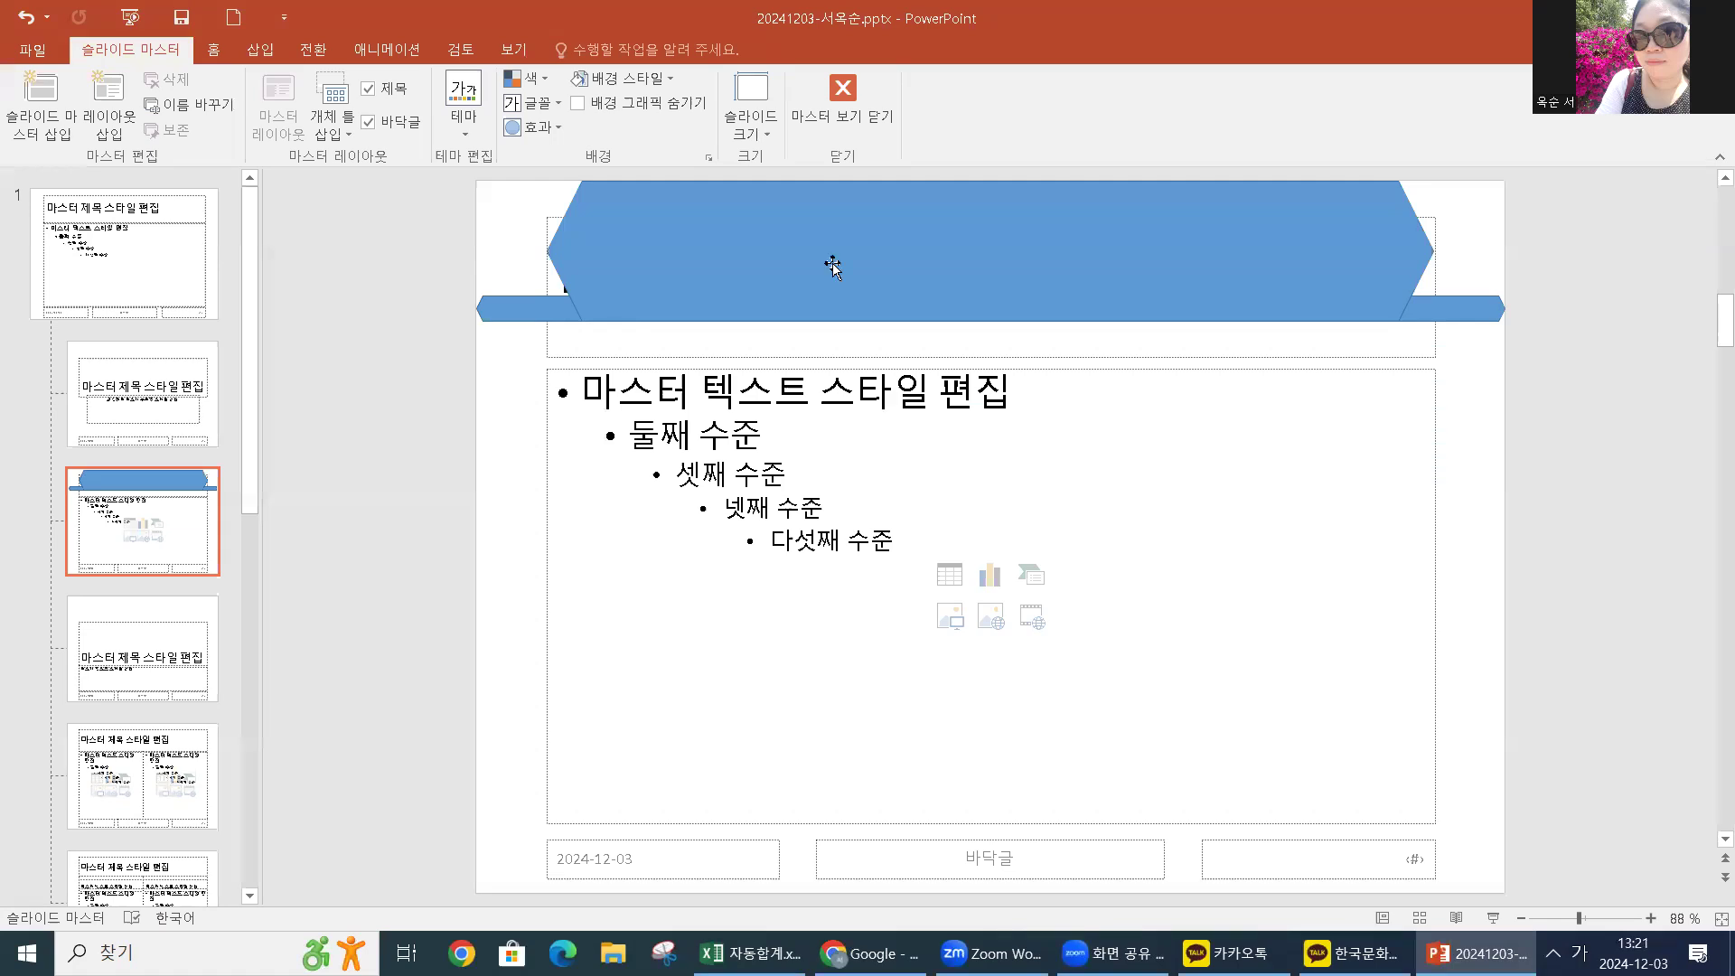
# Remove the outlines from the large hexagon and the thin band behind the layout's title
pyautogui.click(559, 300)
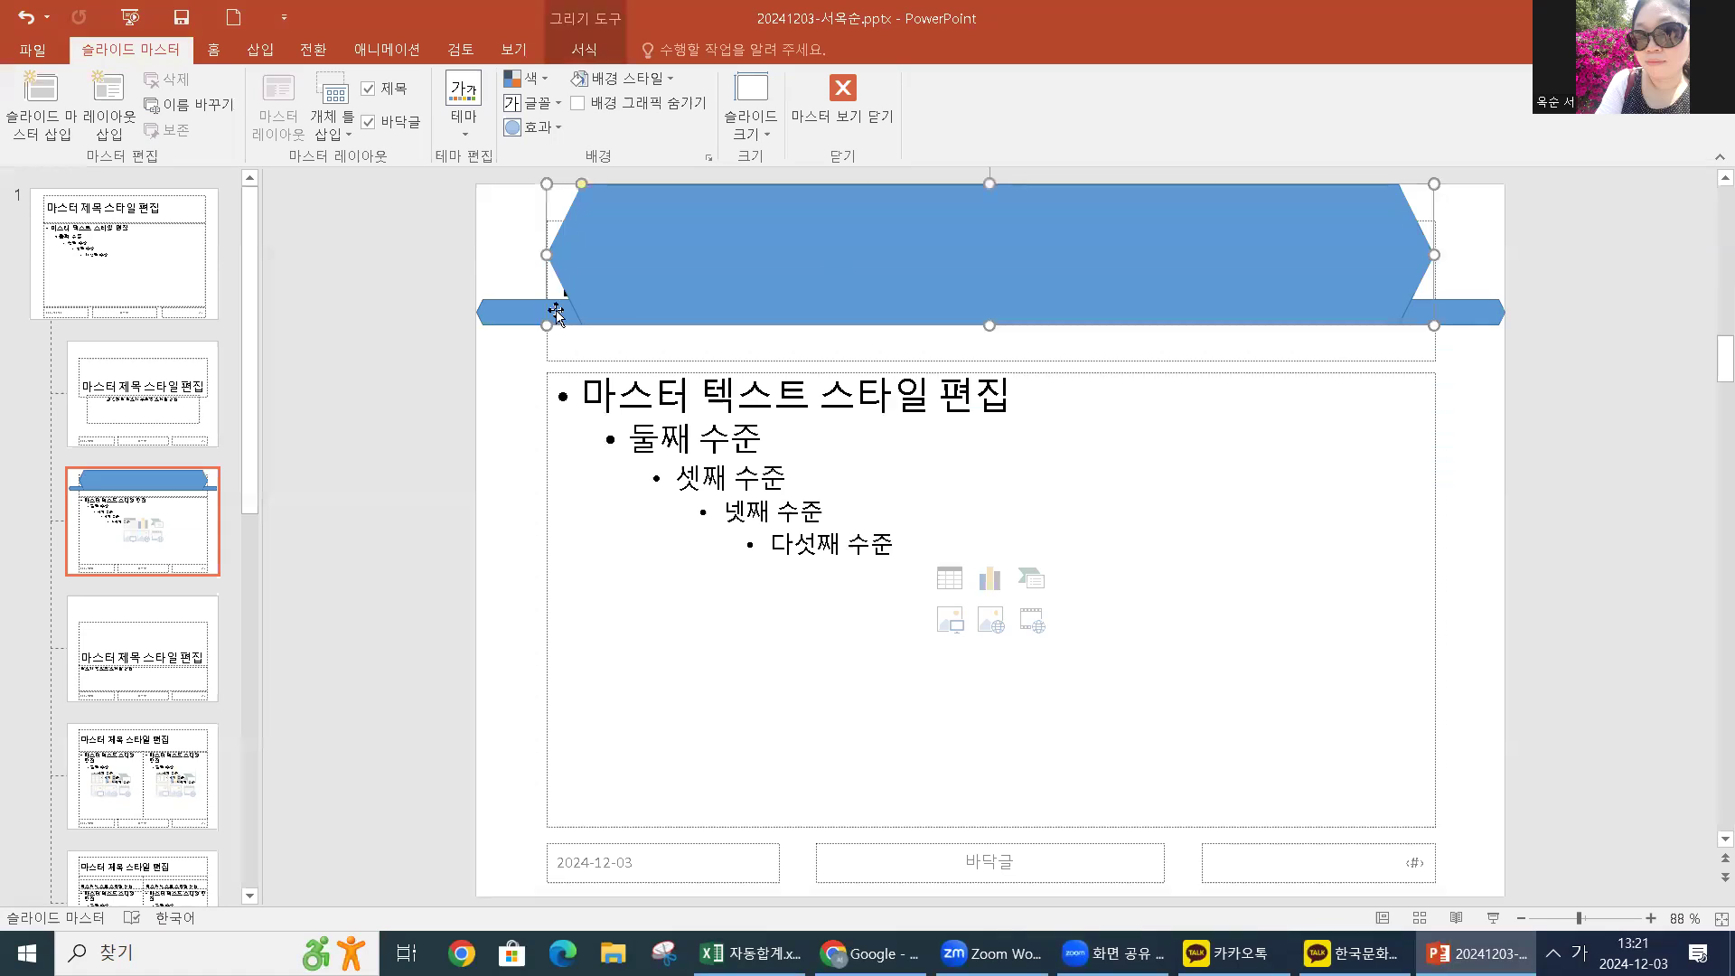
pyautogui.keyDown('shift'); pyautogui.click(509, 312); pyautogui.keyUp('shift')
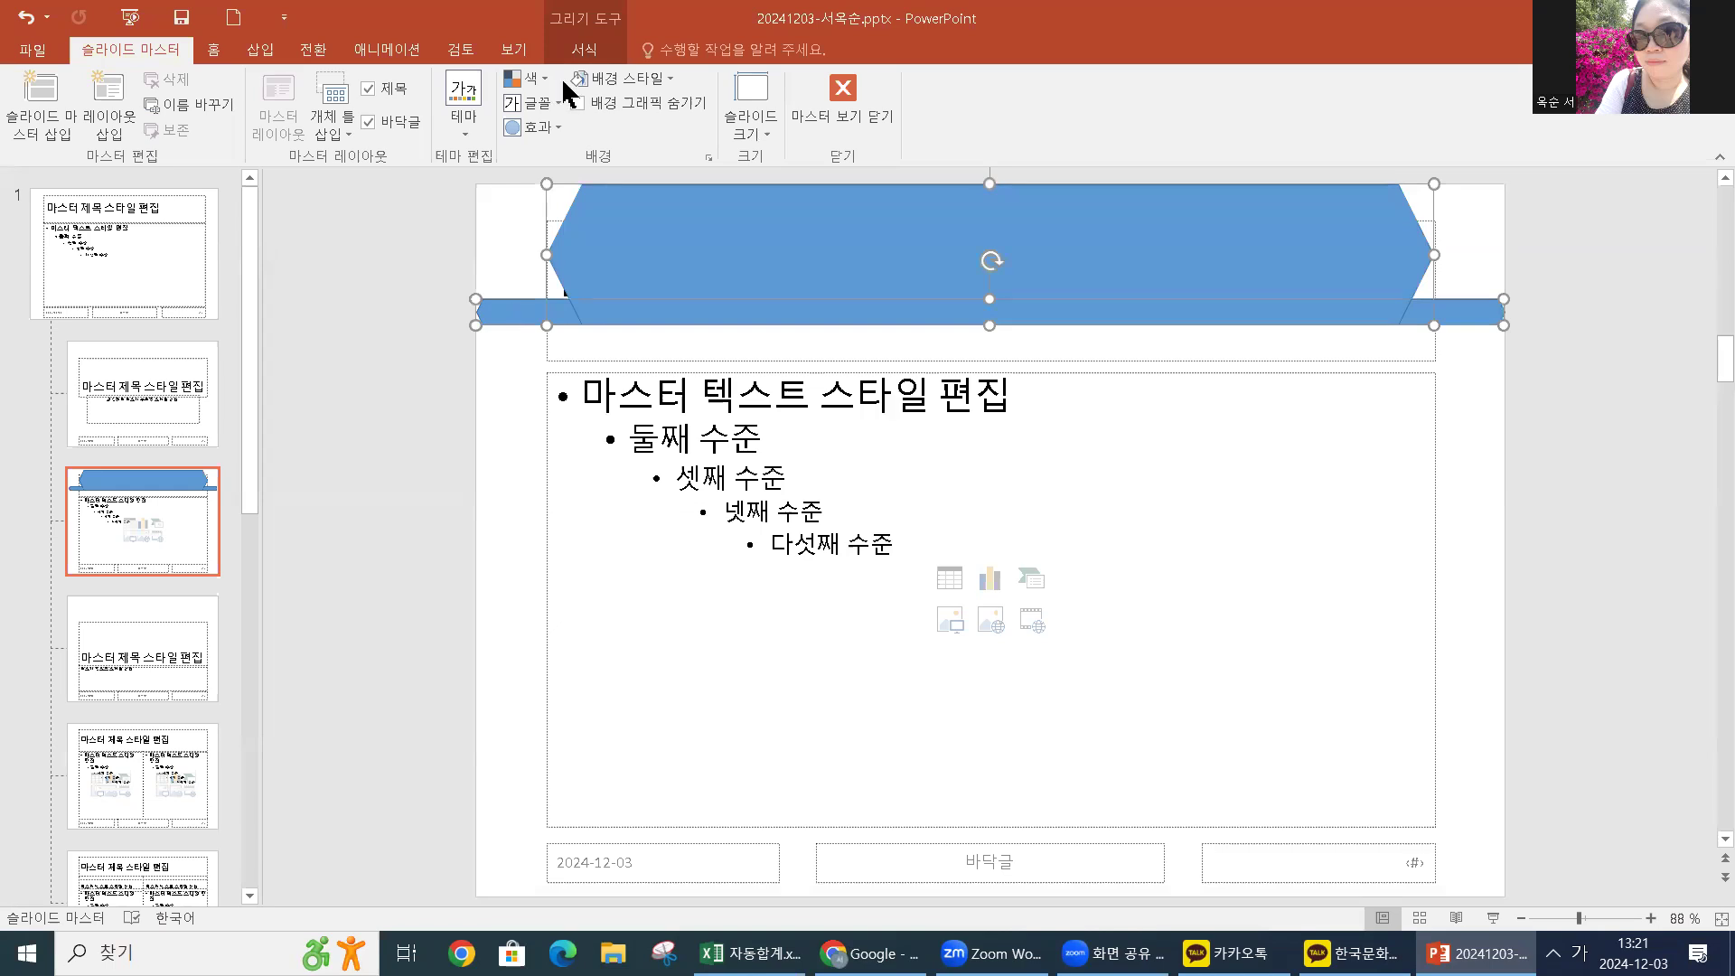
pyautogui.click(589, 58)
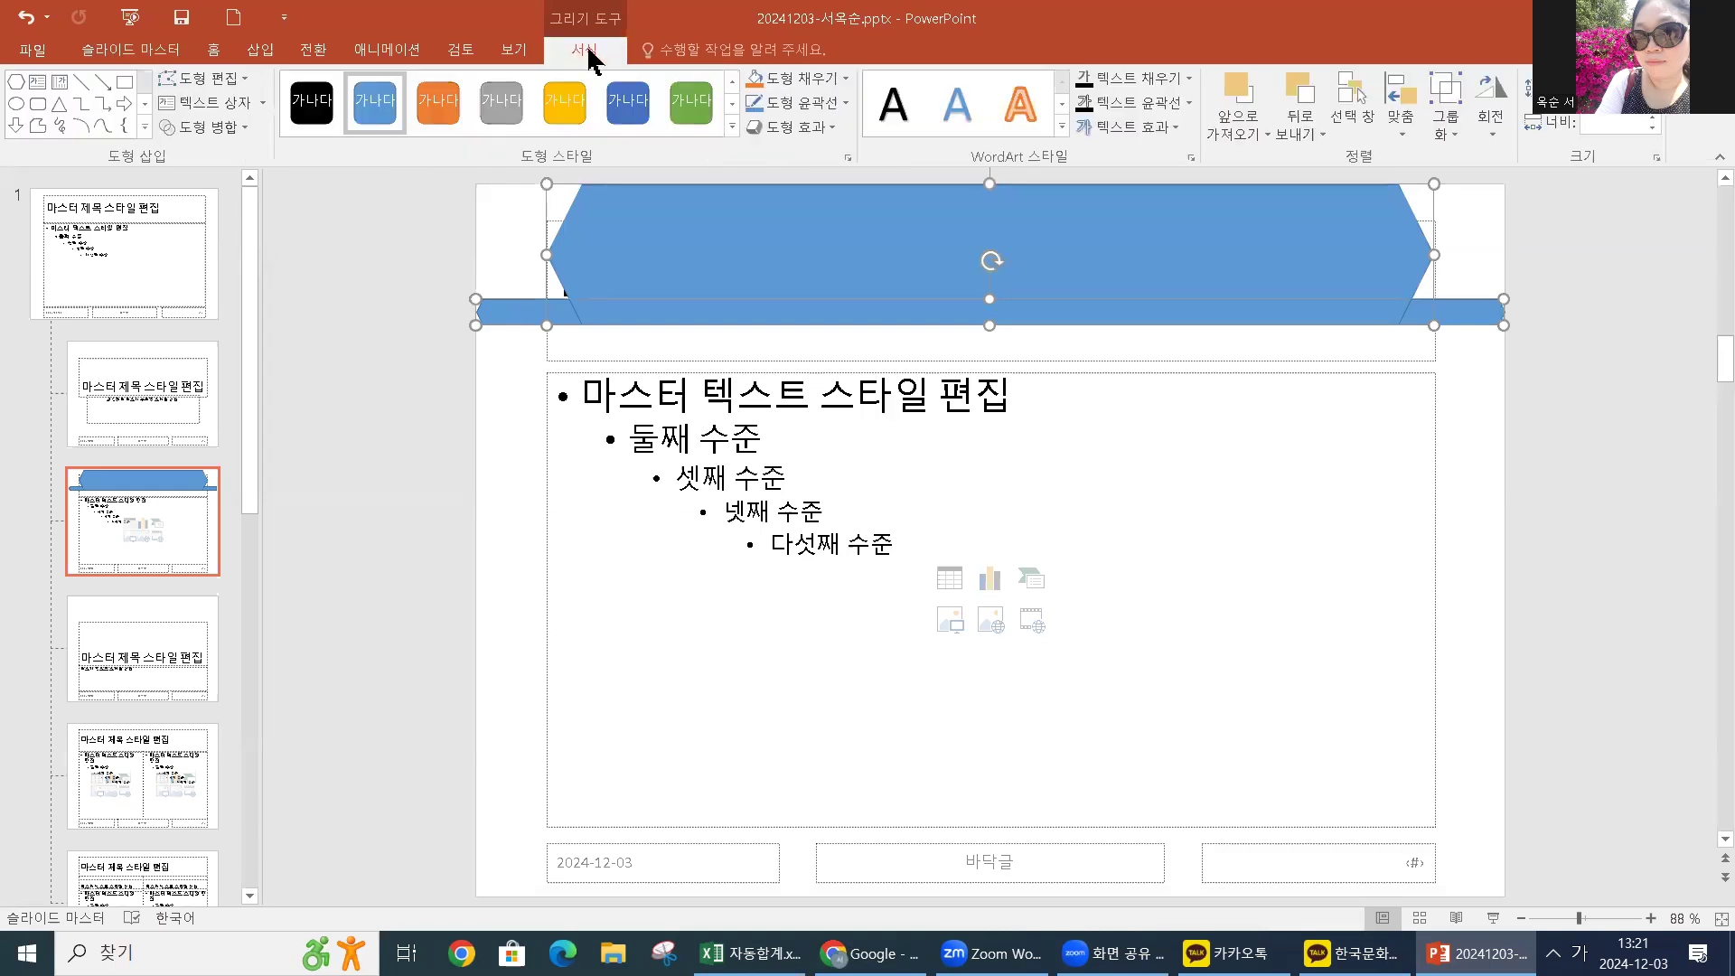
pyautogui.click(818, 115)
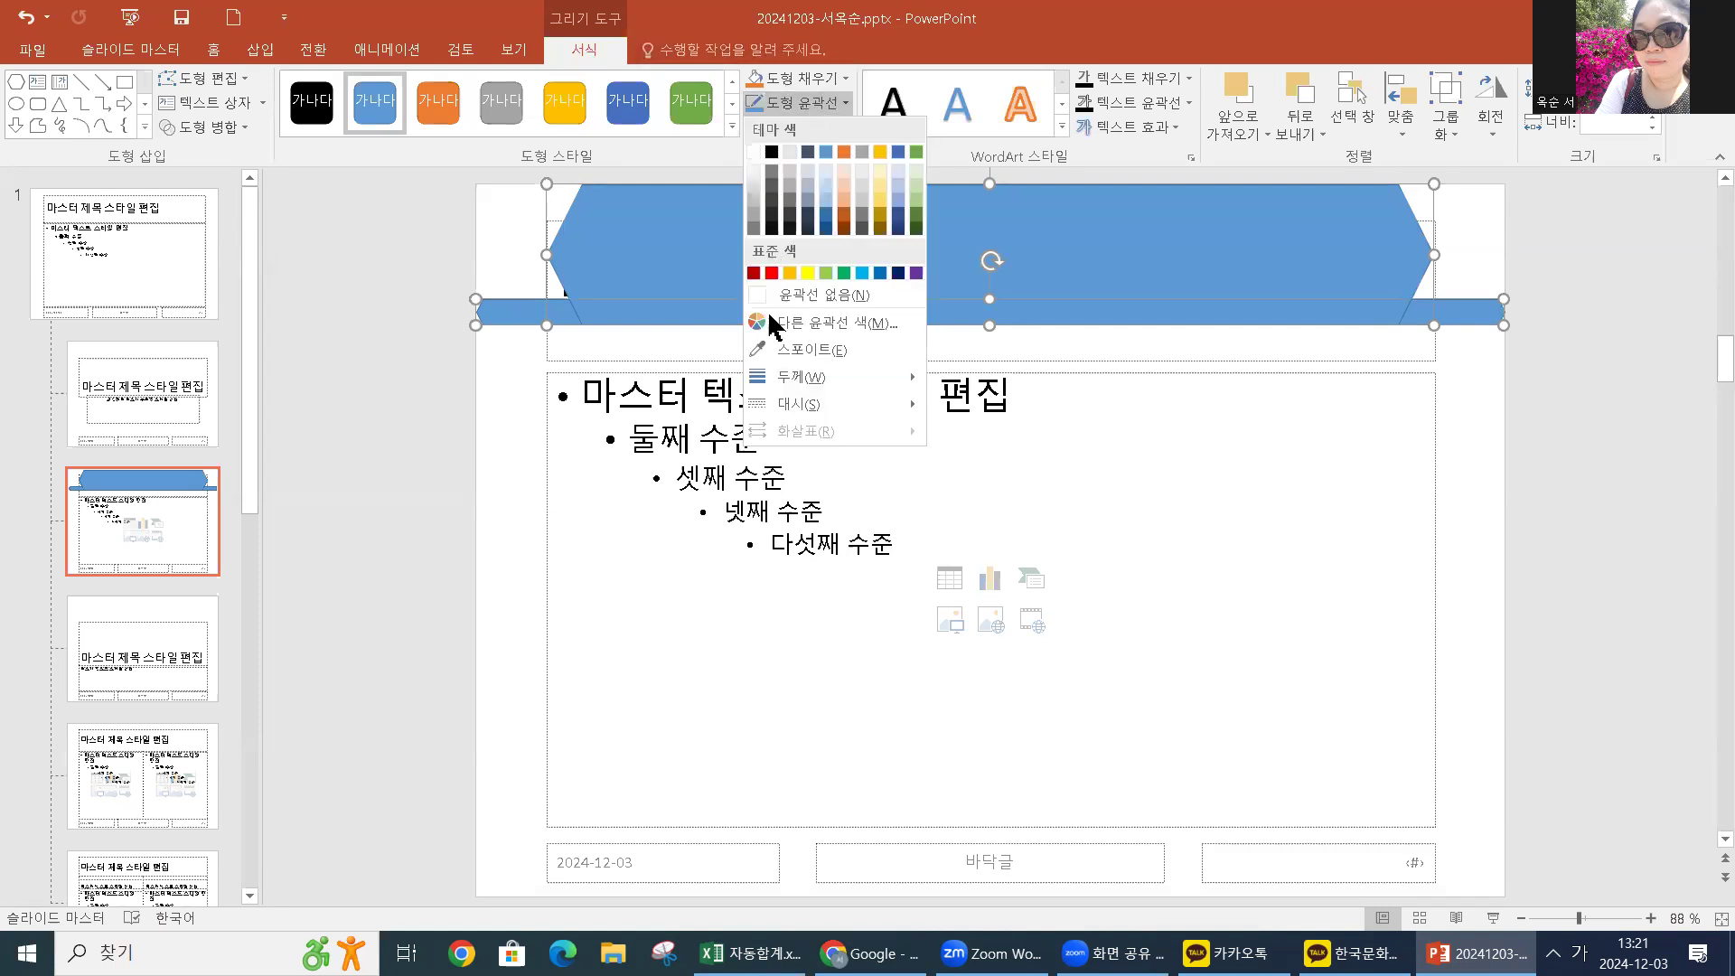
pyautogui.click(771, 287)
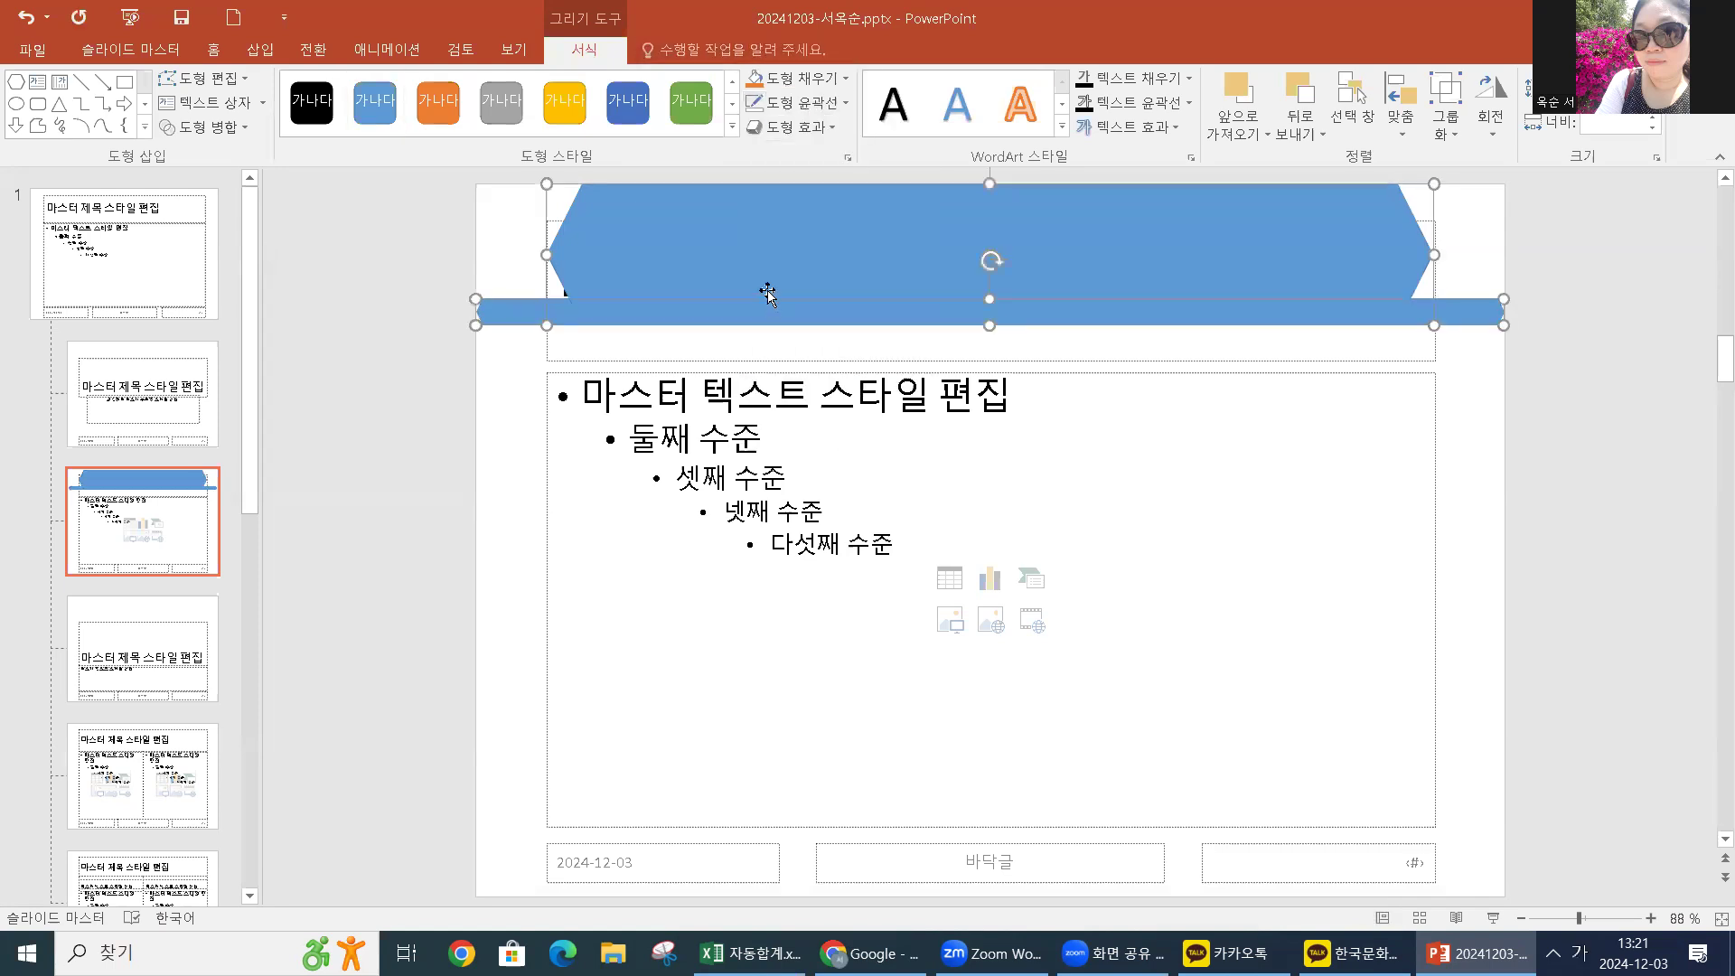
# Fill the selected hexagon and thin band with the darkest shade of the theme blue
pyautogui.click(845, 78)
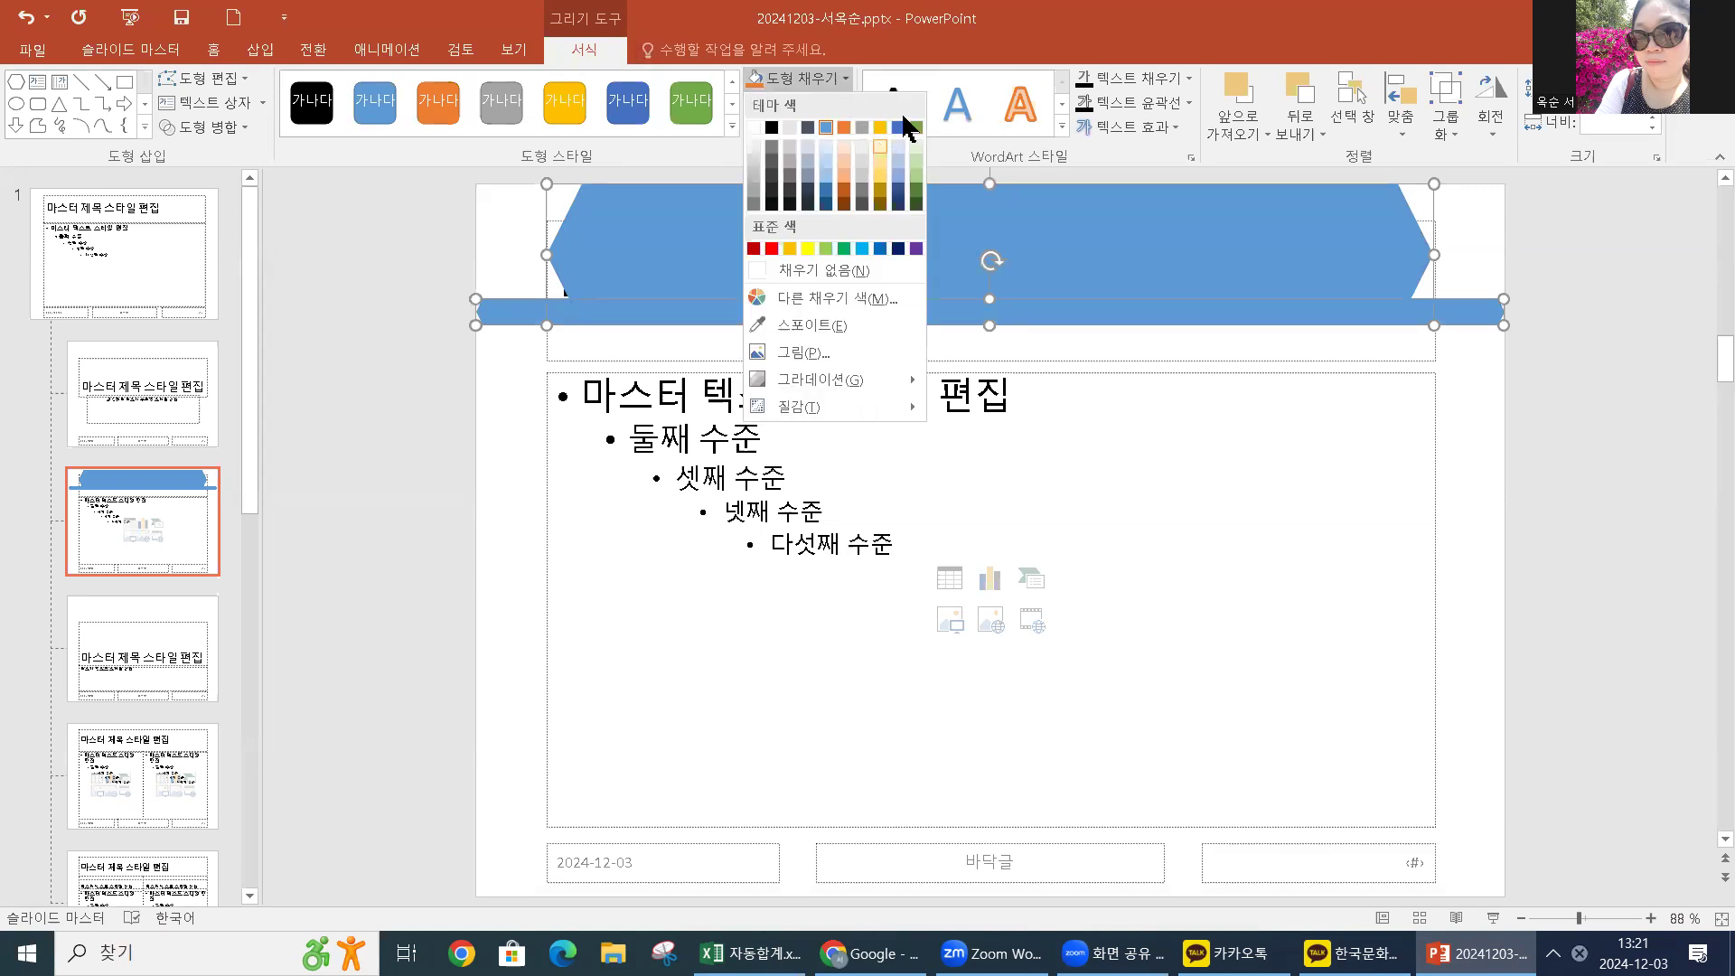
pyautogui.click(897, 206)
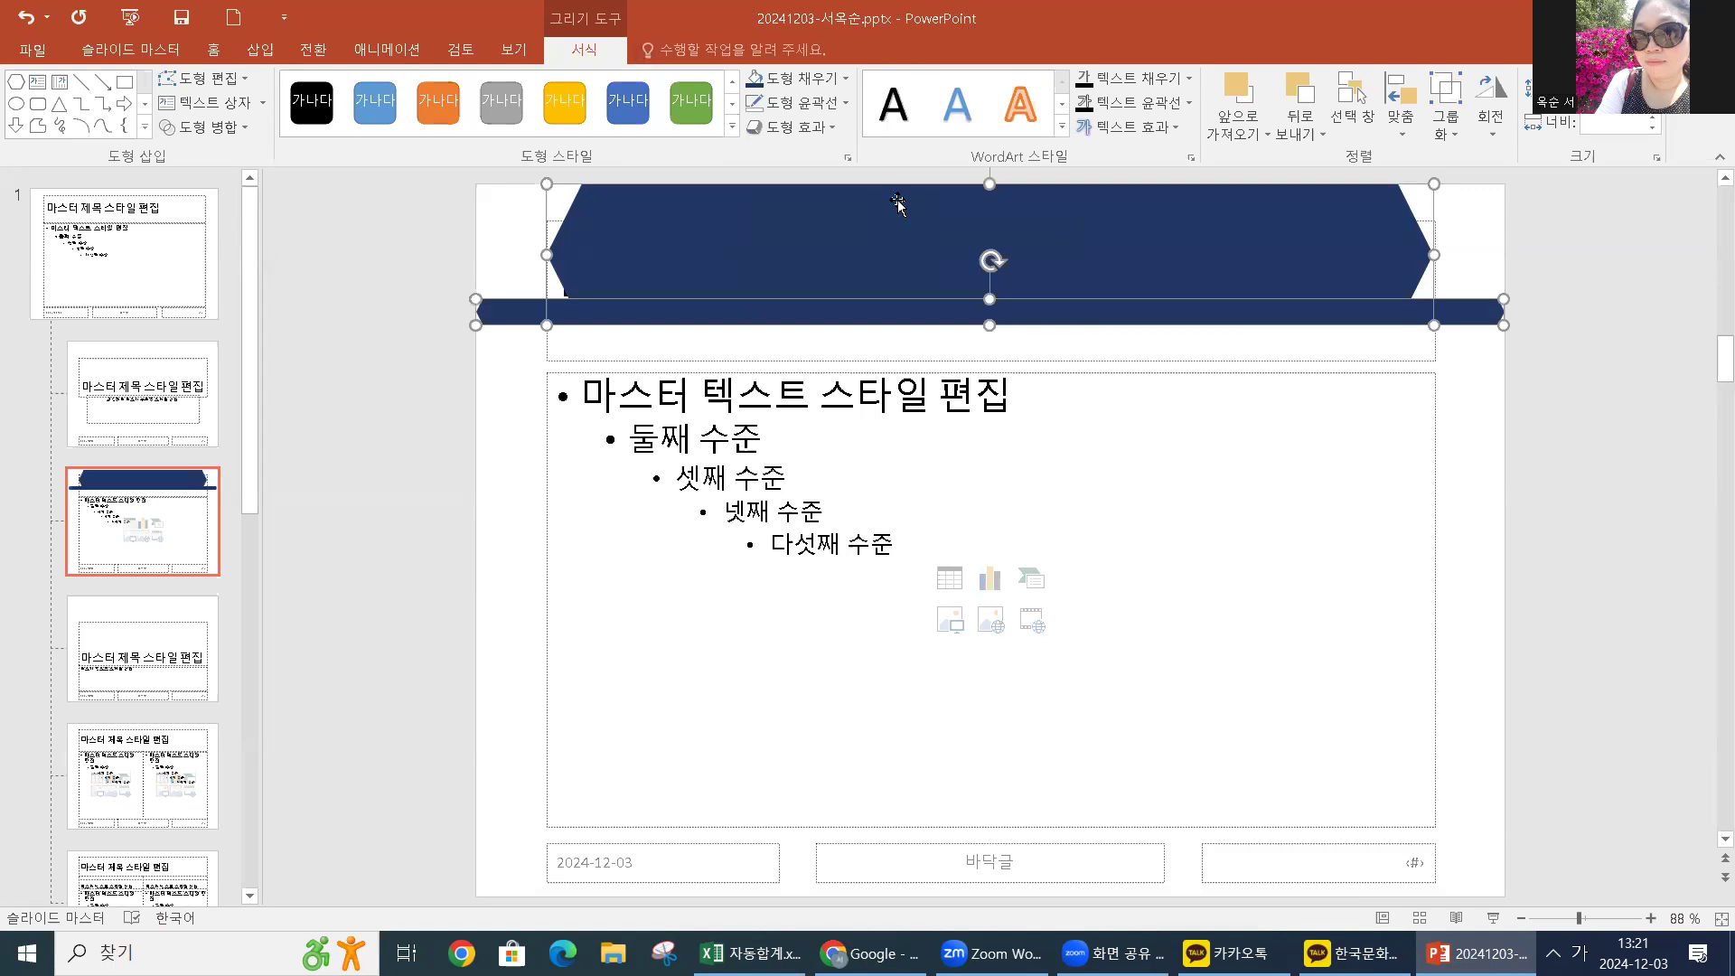
pyautogui.click(387, 347)
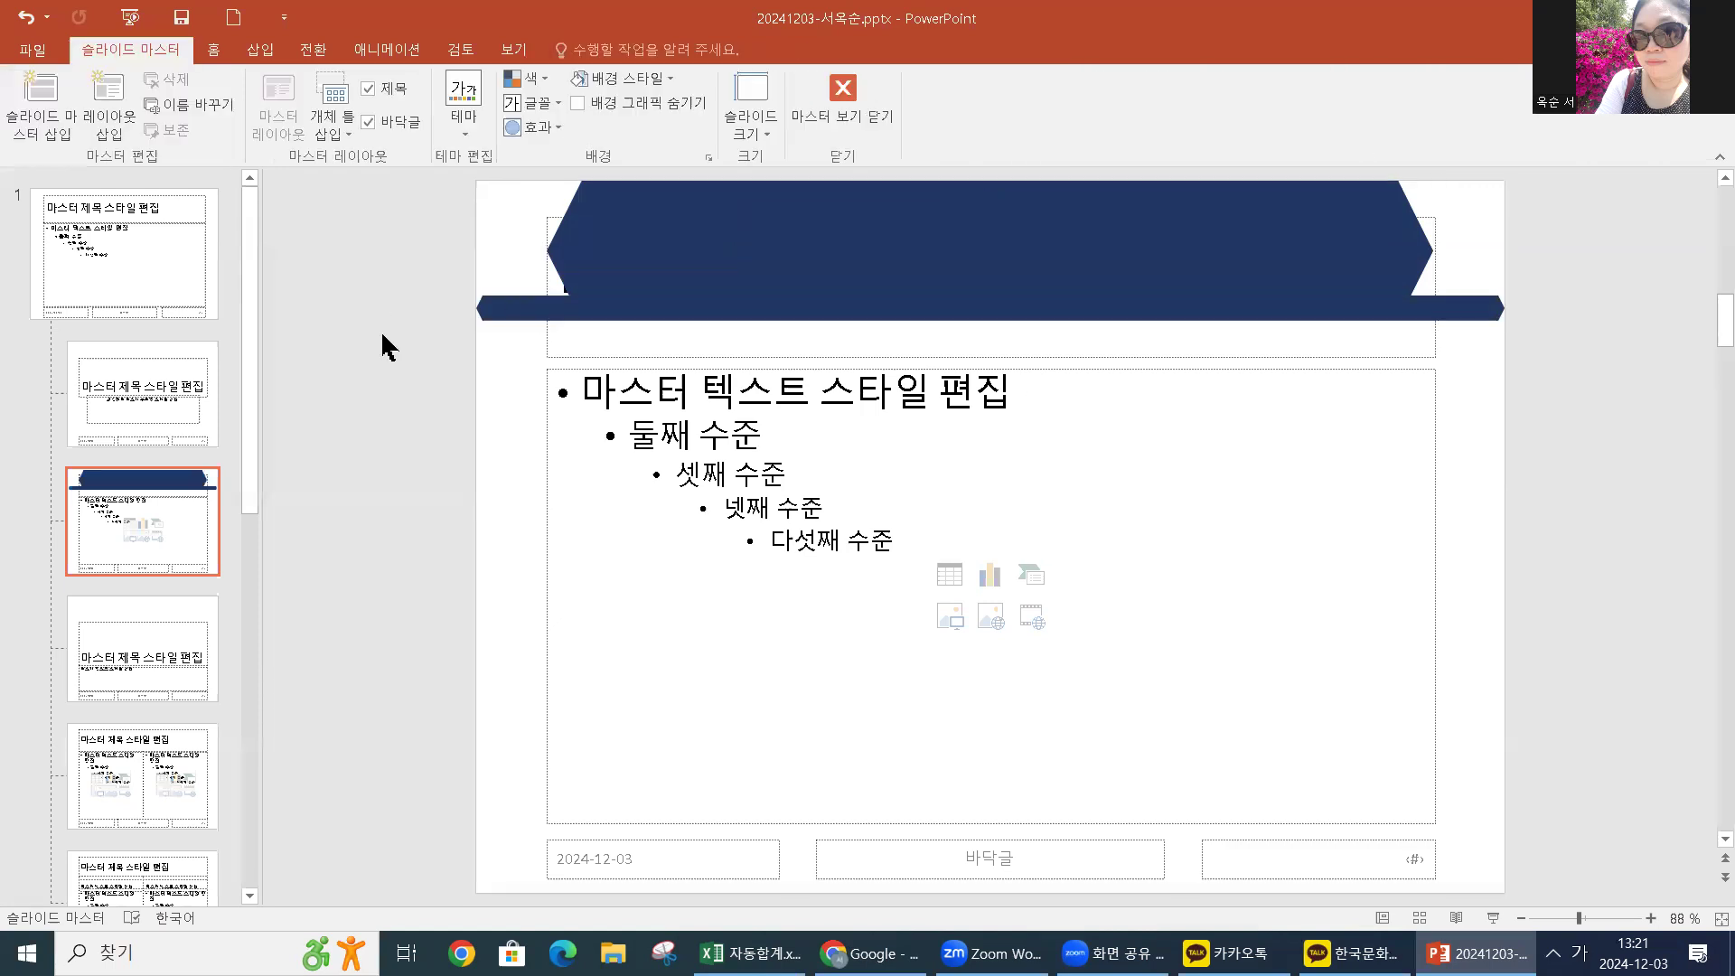
# Fill only the thin horizontal band with a light shade of the same theme blue
pyautogui.click(514, 309)
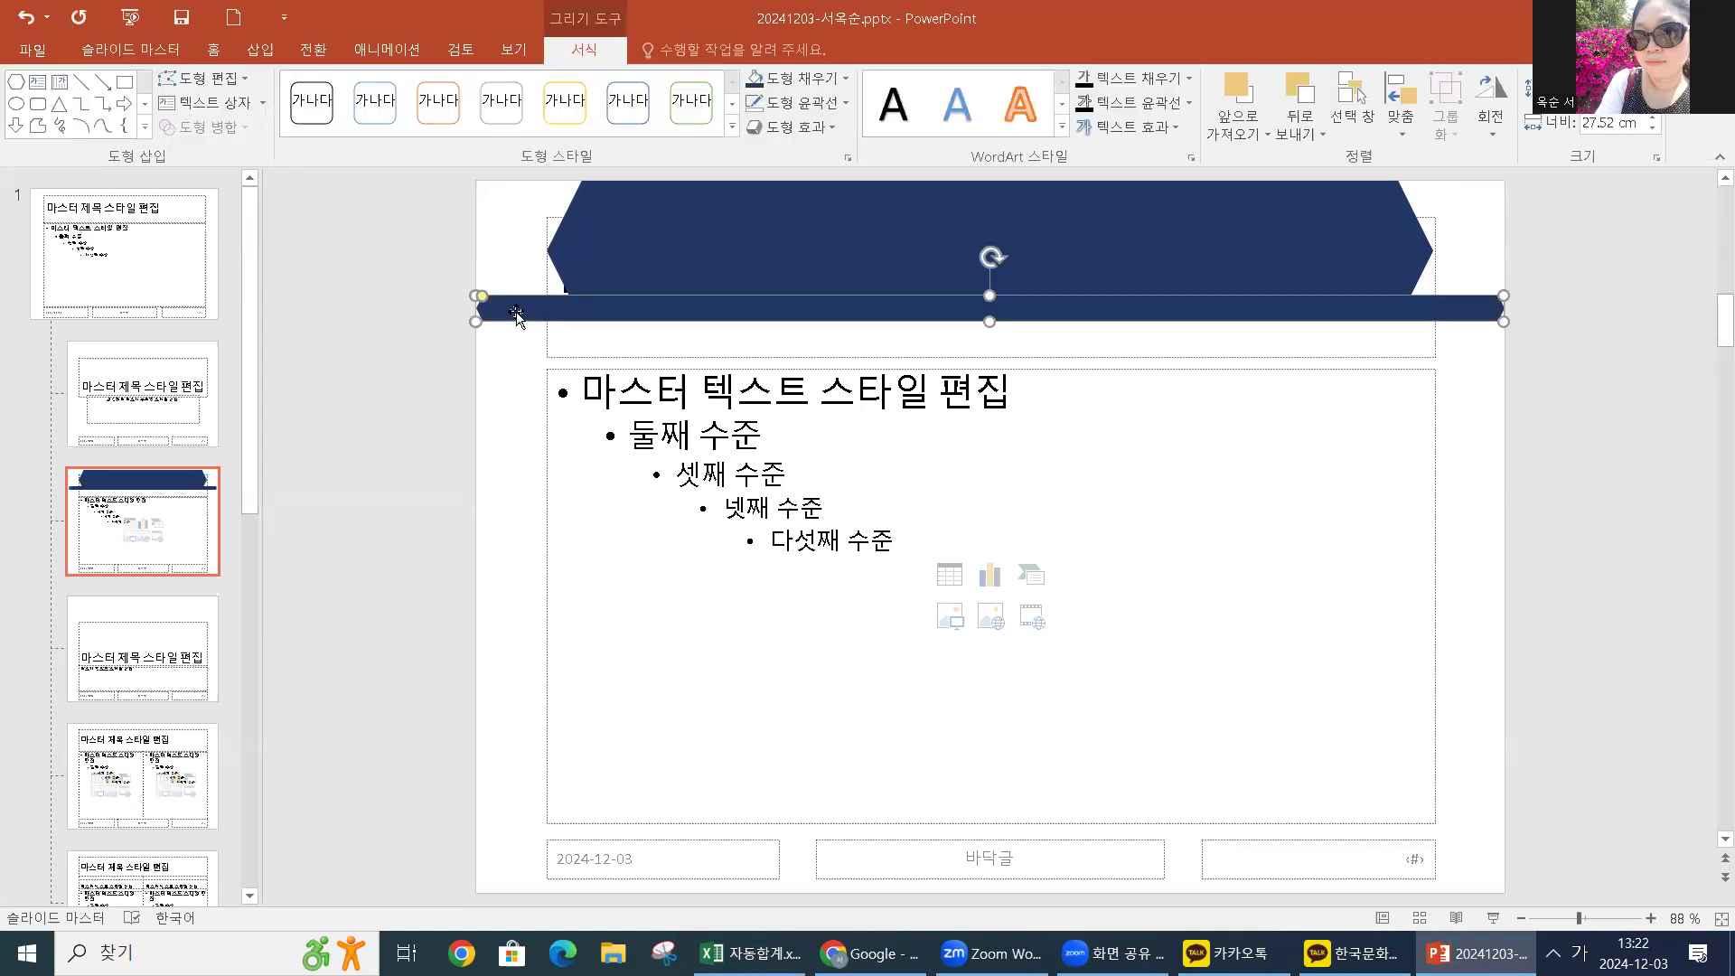
pyautogui.click(828, 80)
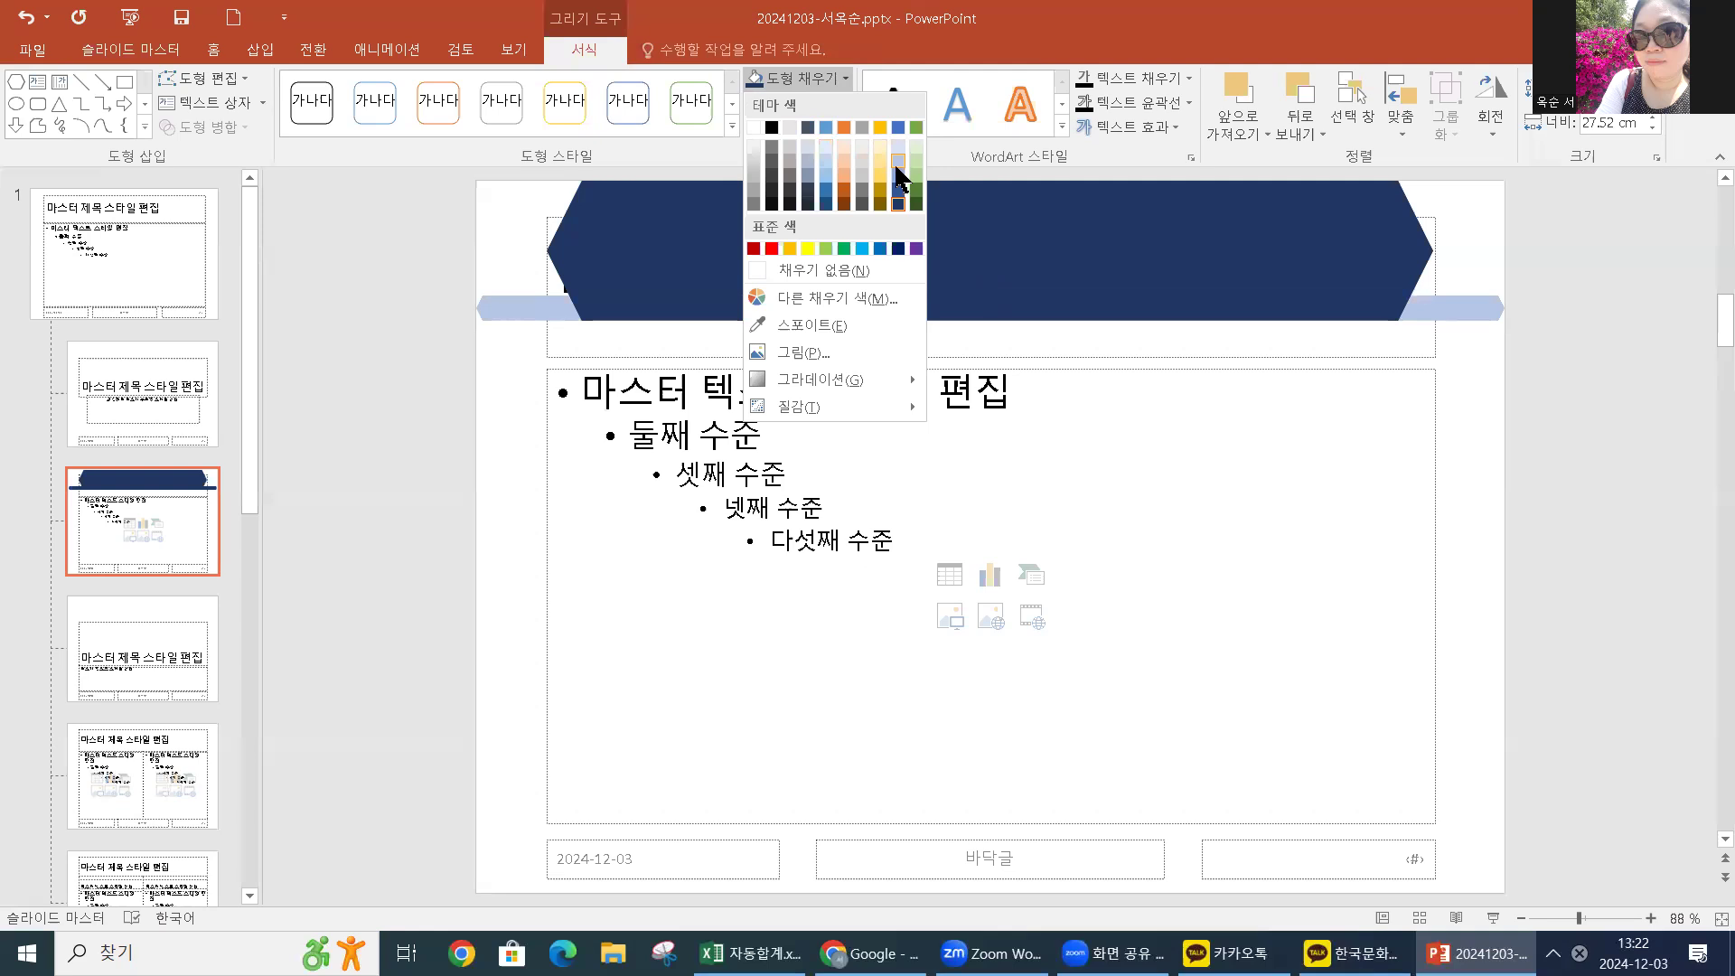
pyautogui.click(899, 166)
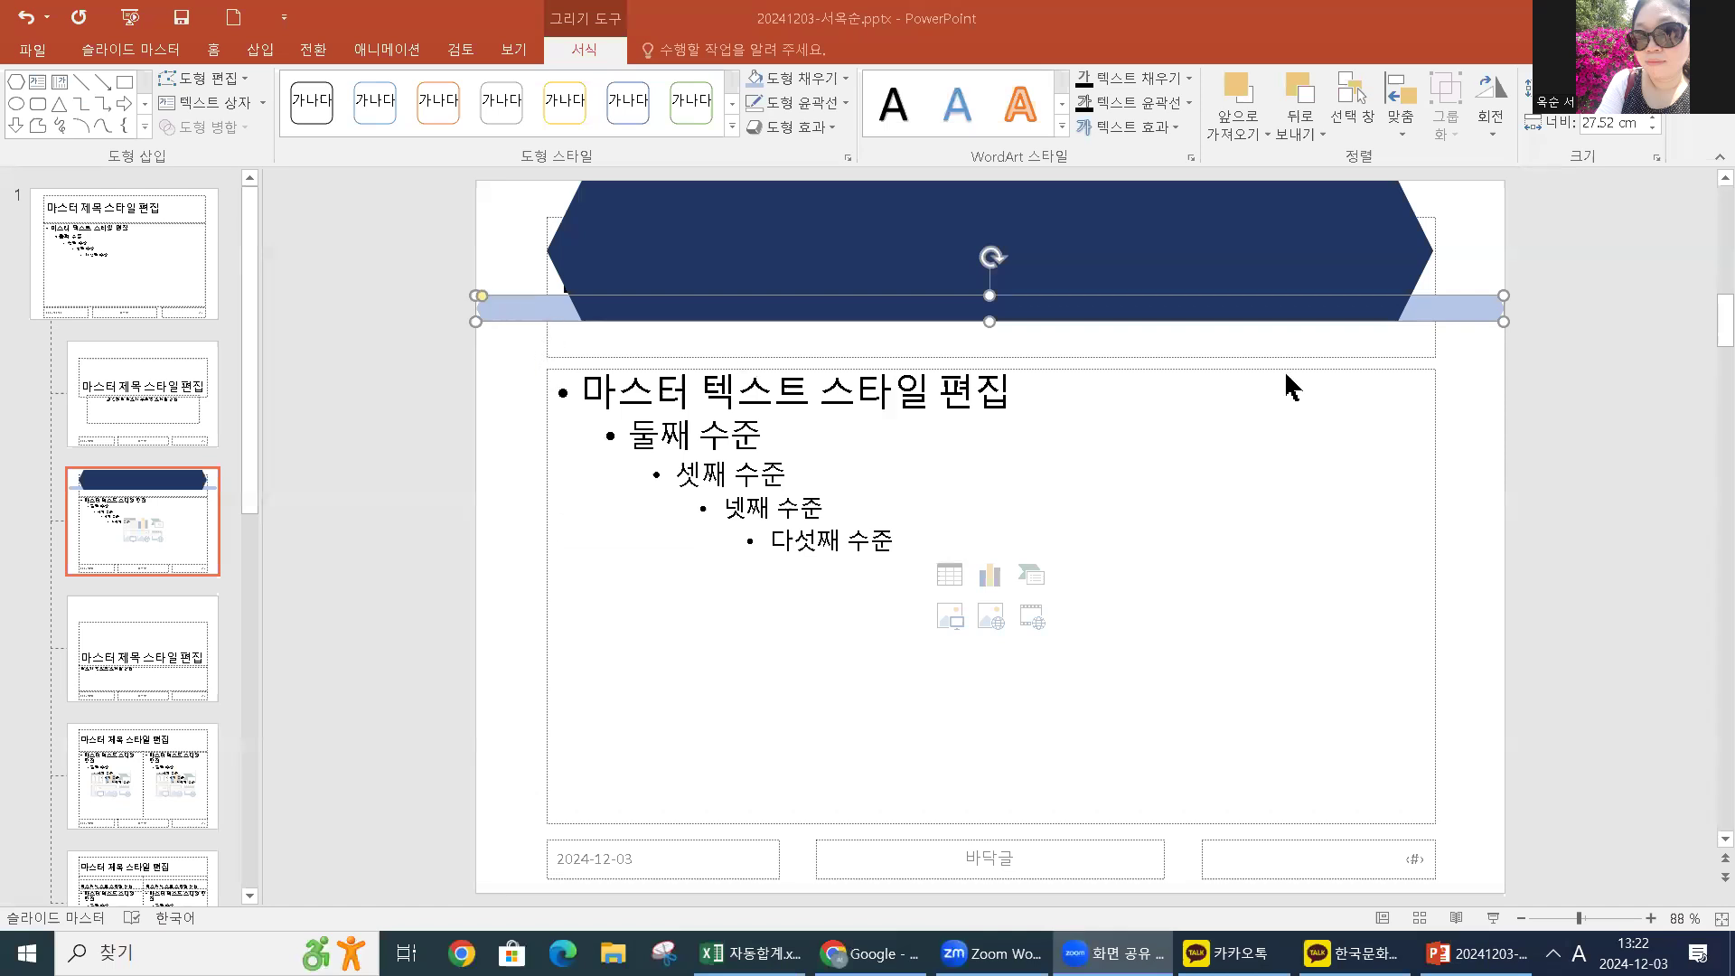
# Bring the title placeholder to the very front, above the dark blue hexagon
pyautogui.click(616, 359)
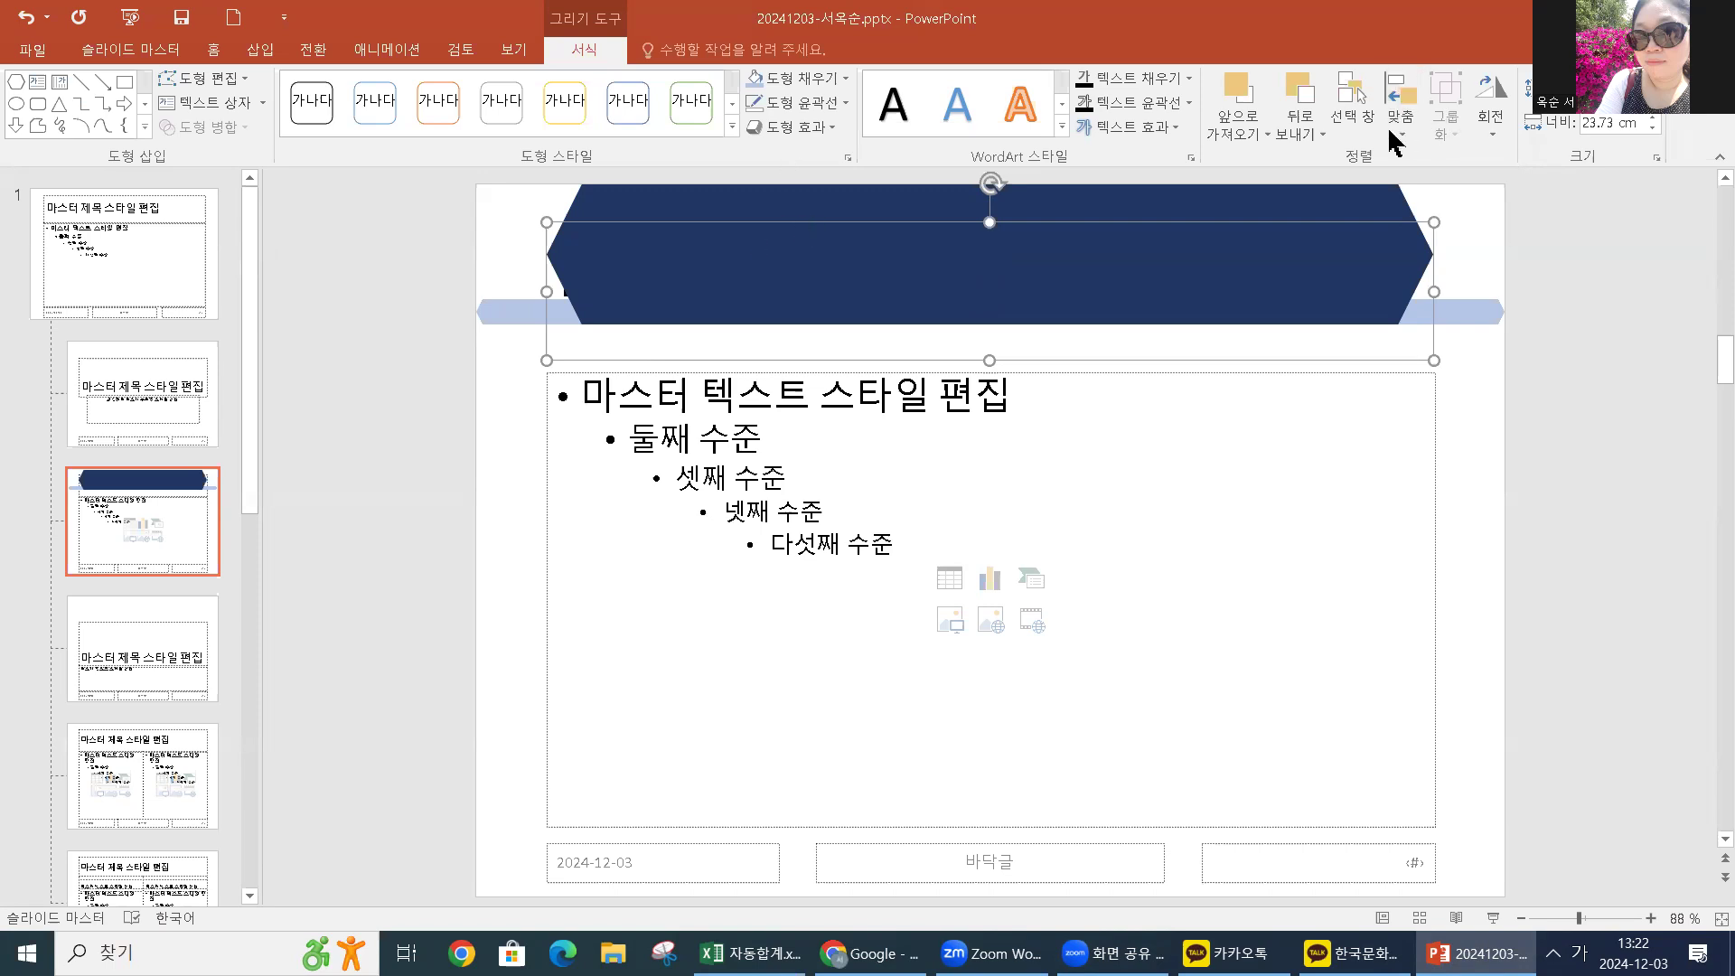
pyautogui.click(1244, 138)
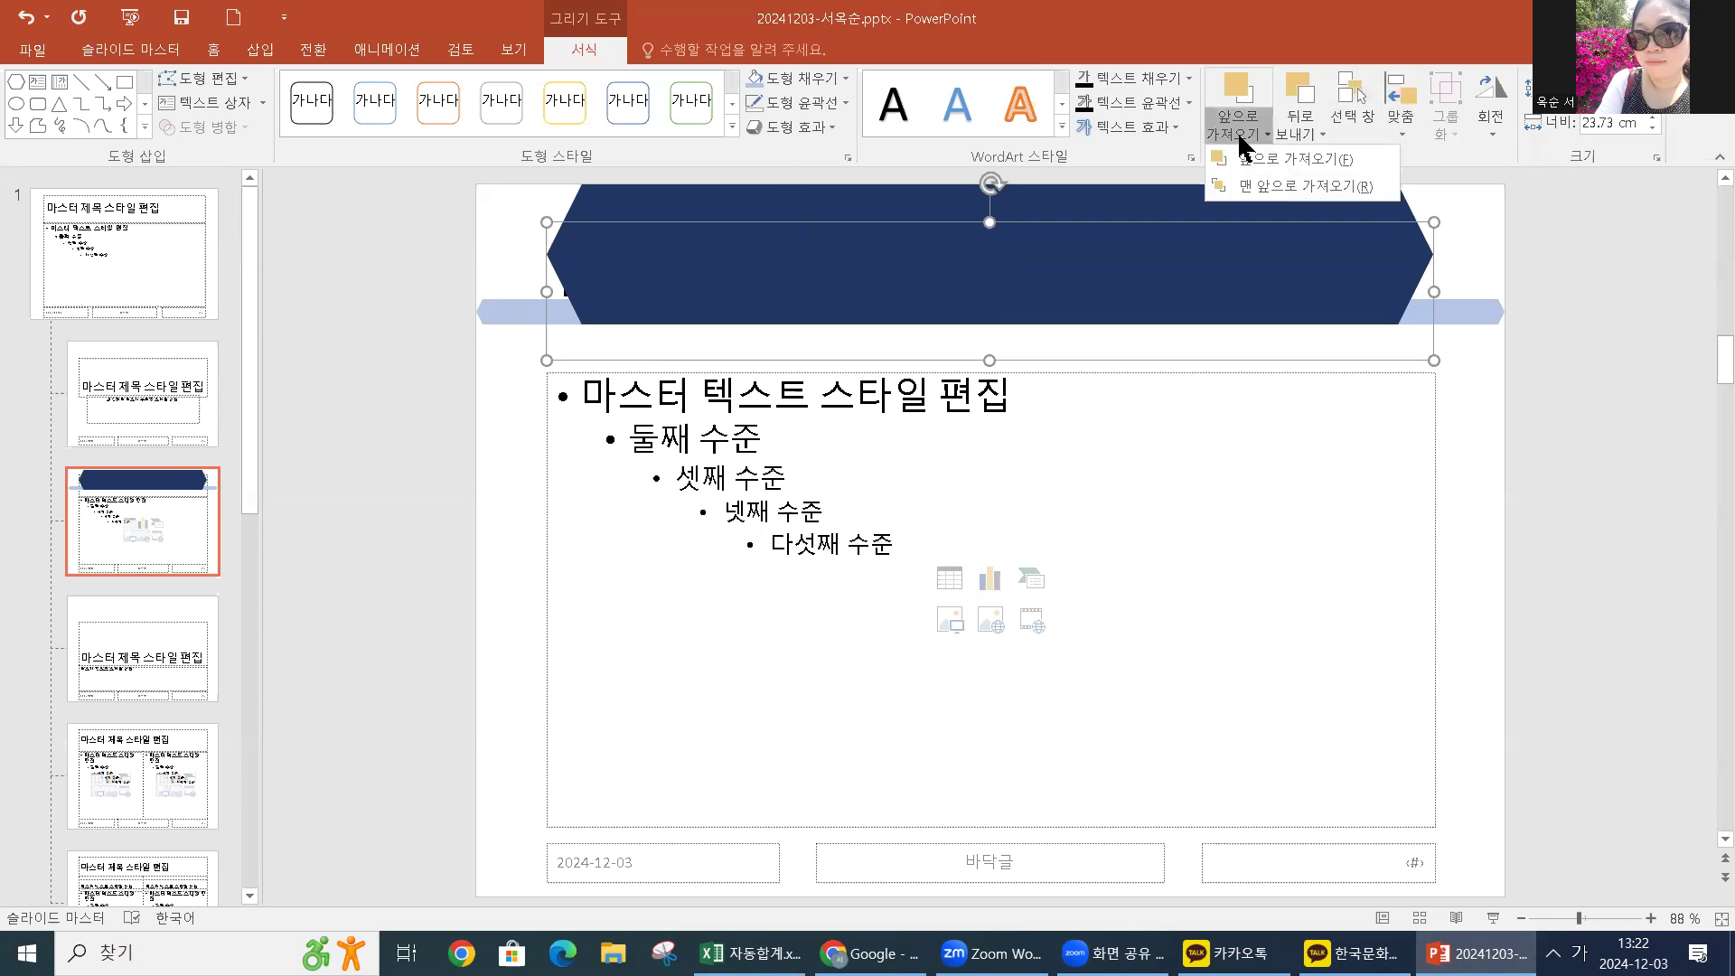
pyautogui.click(1254, 187)
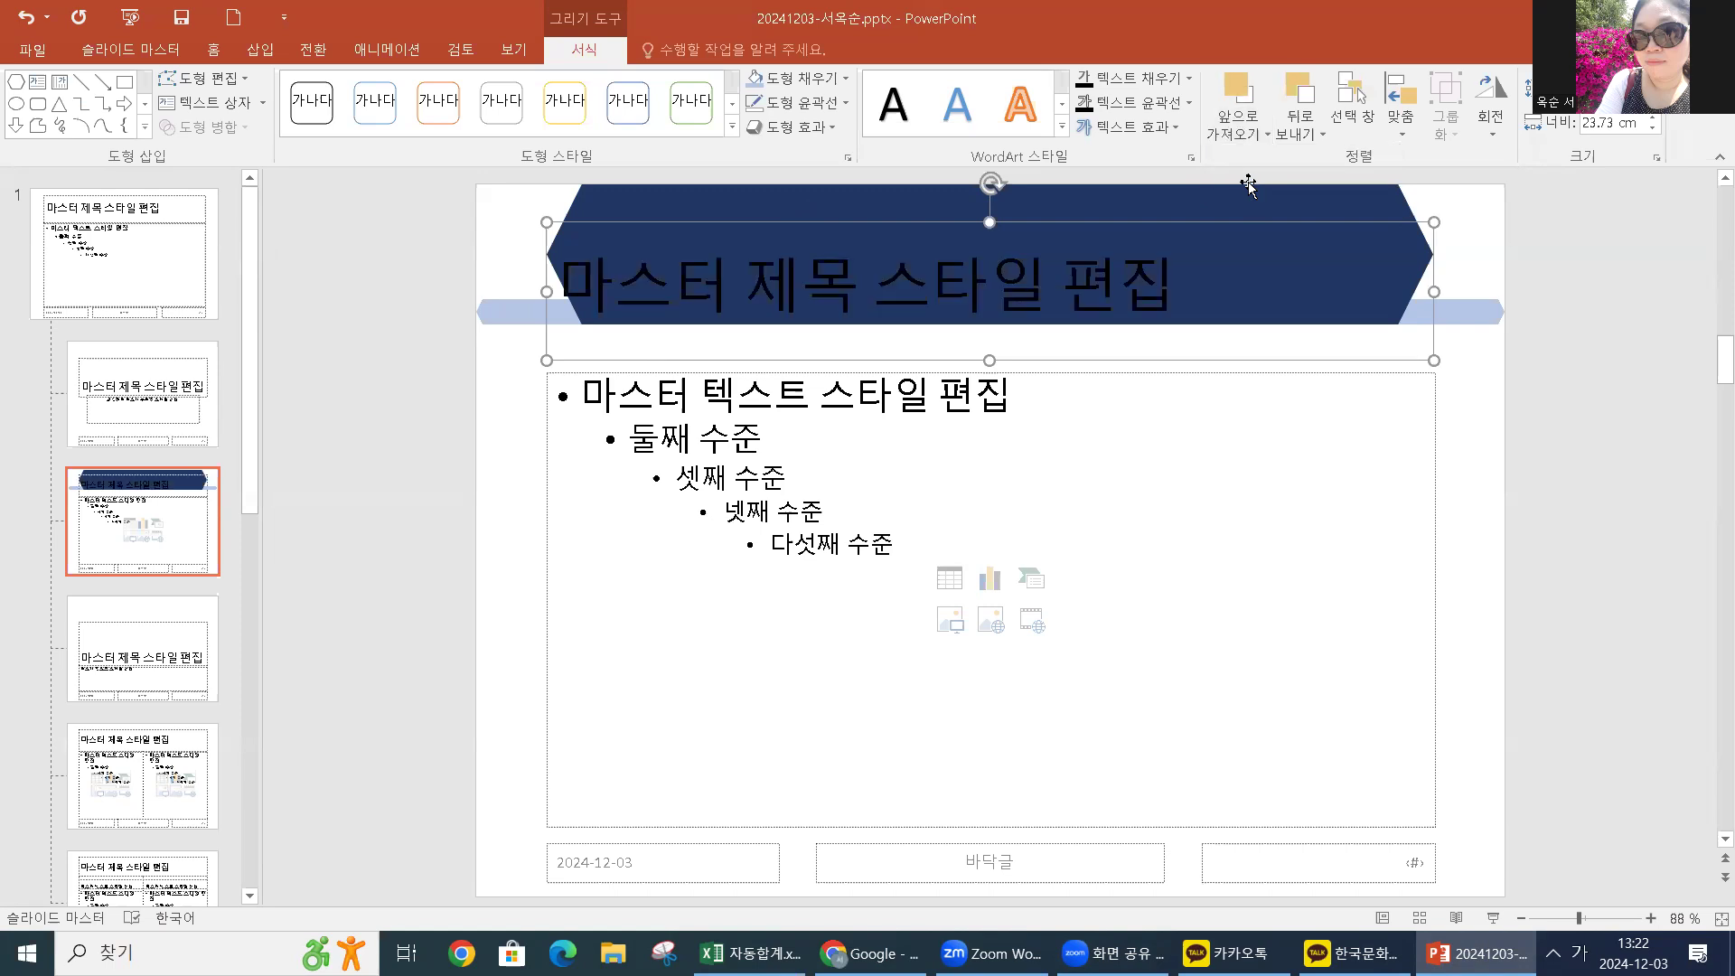
# Nudge the title placeholder upward until its frame lines up with the dark blue hexagon
pyautogui.press('Up')
pyautogui.press('Up')
pyautogui.press('Up')
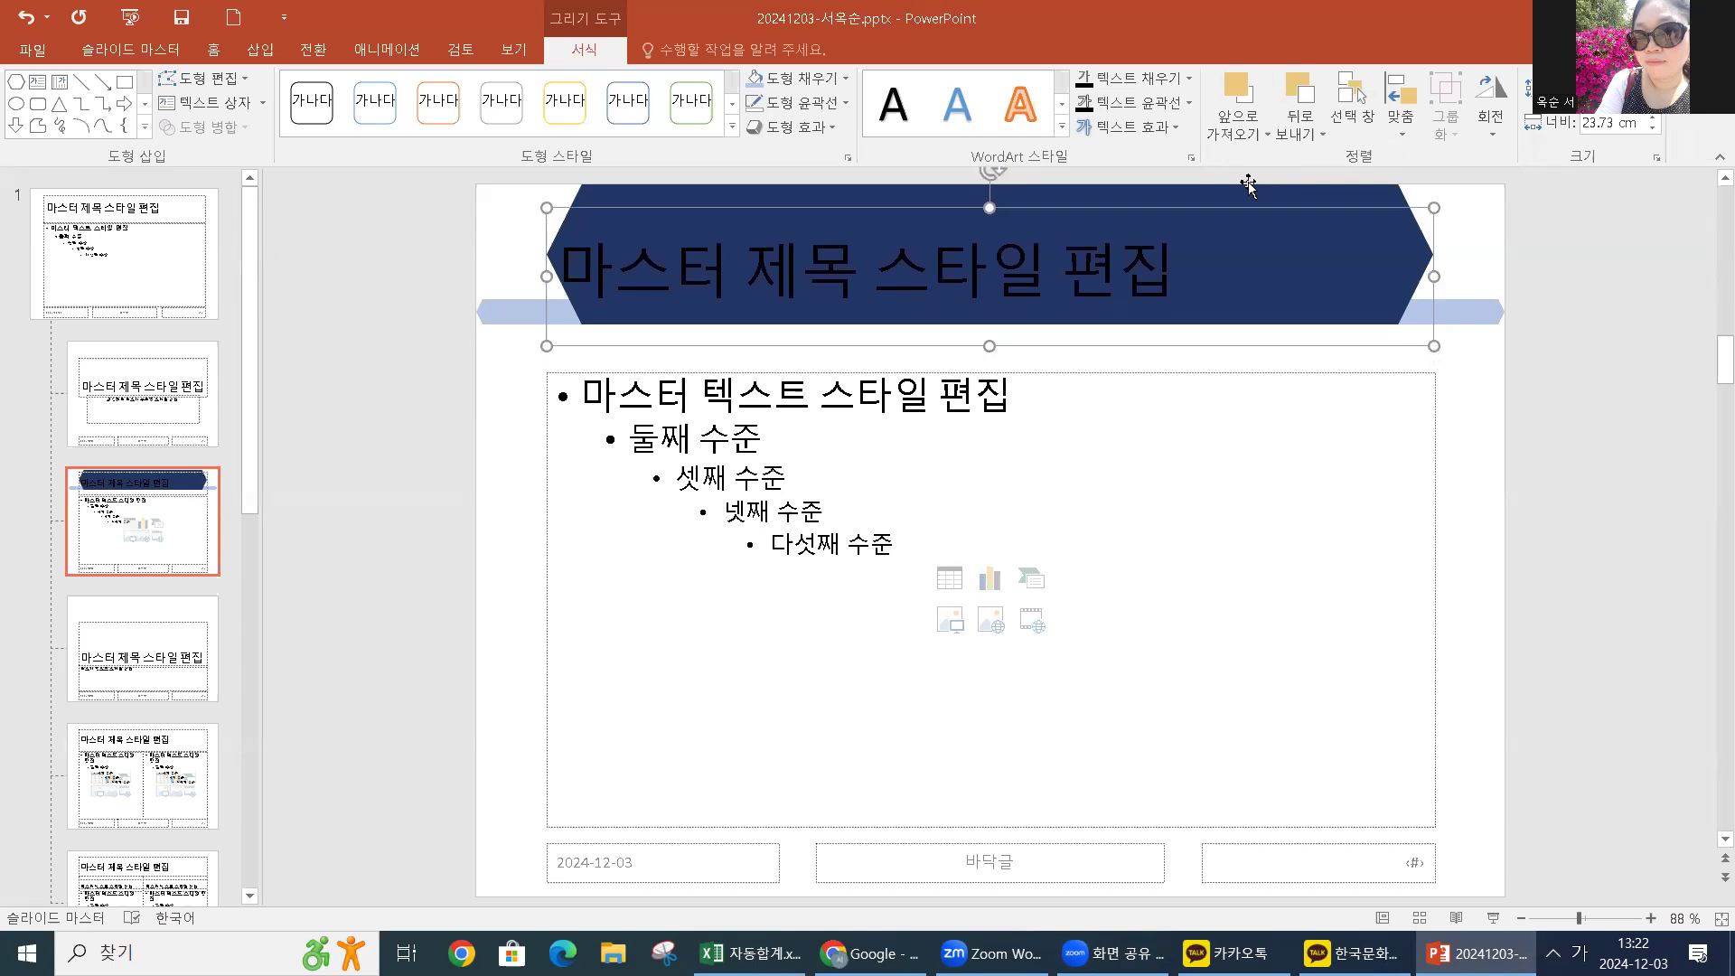
pyautogui.press('Up')
pyautogui.press('Up')
pyautogui.press('Up')
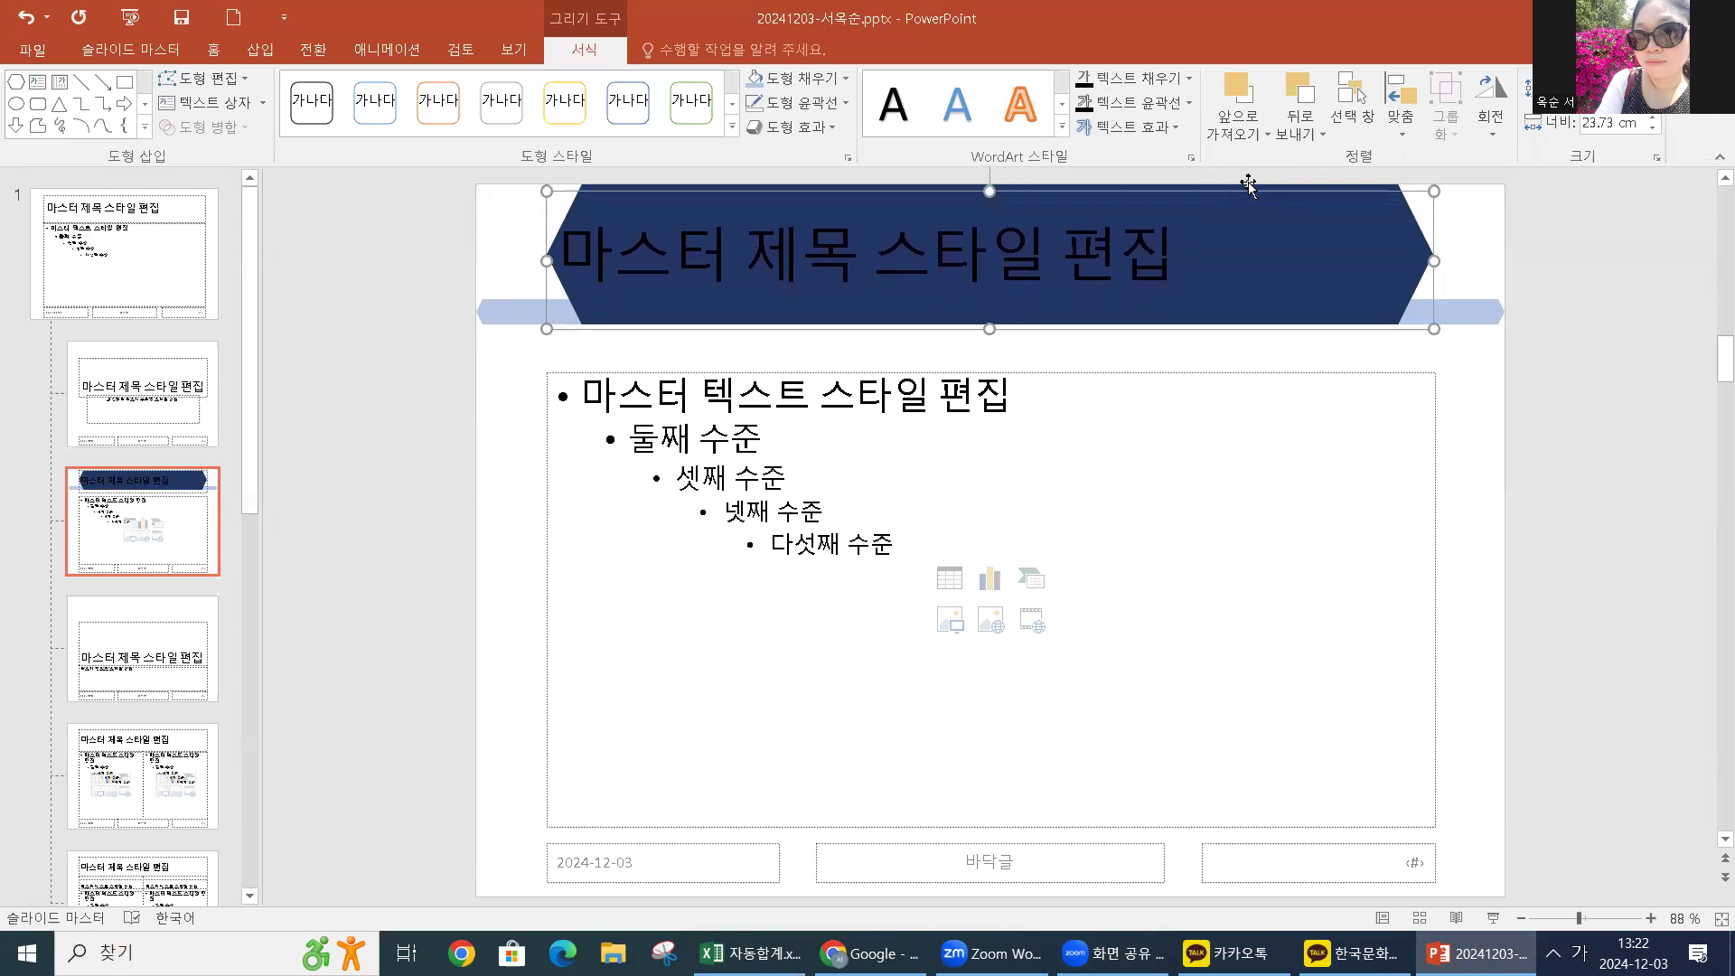
pyautogui.press('Up')
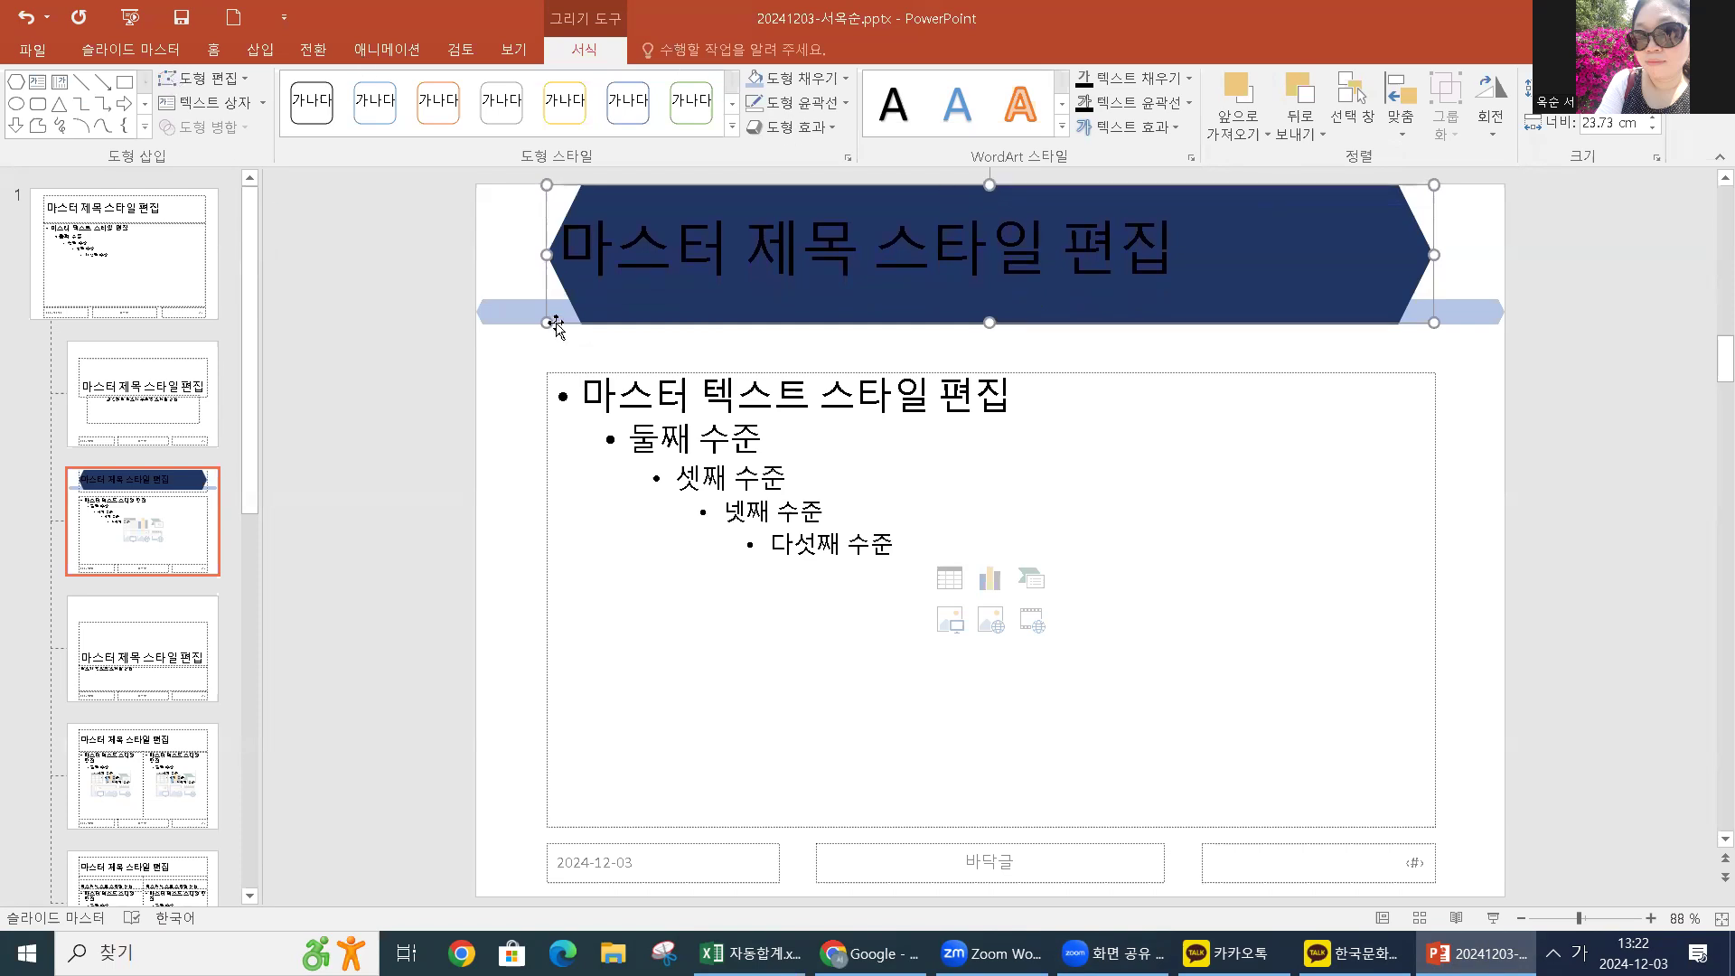
# Set the title placeholder's font to 돋움 and its size to 40
pyautogui.click(214, 51)
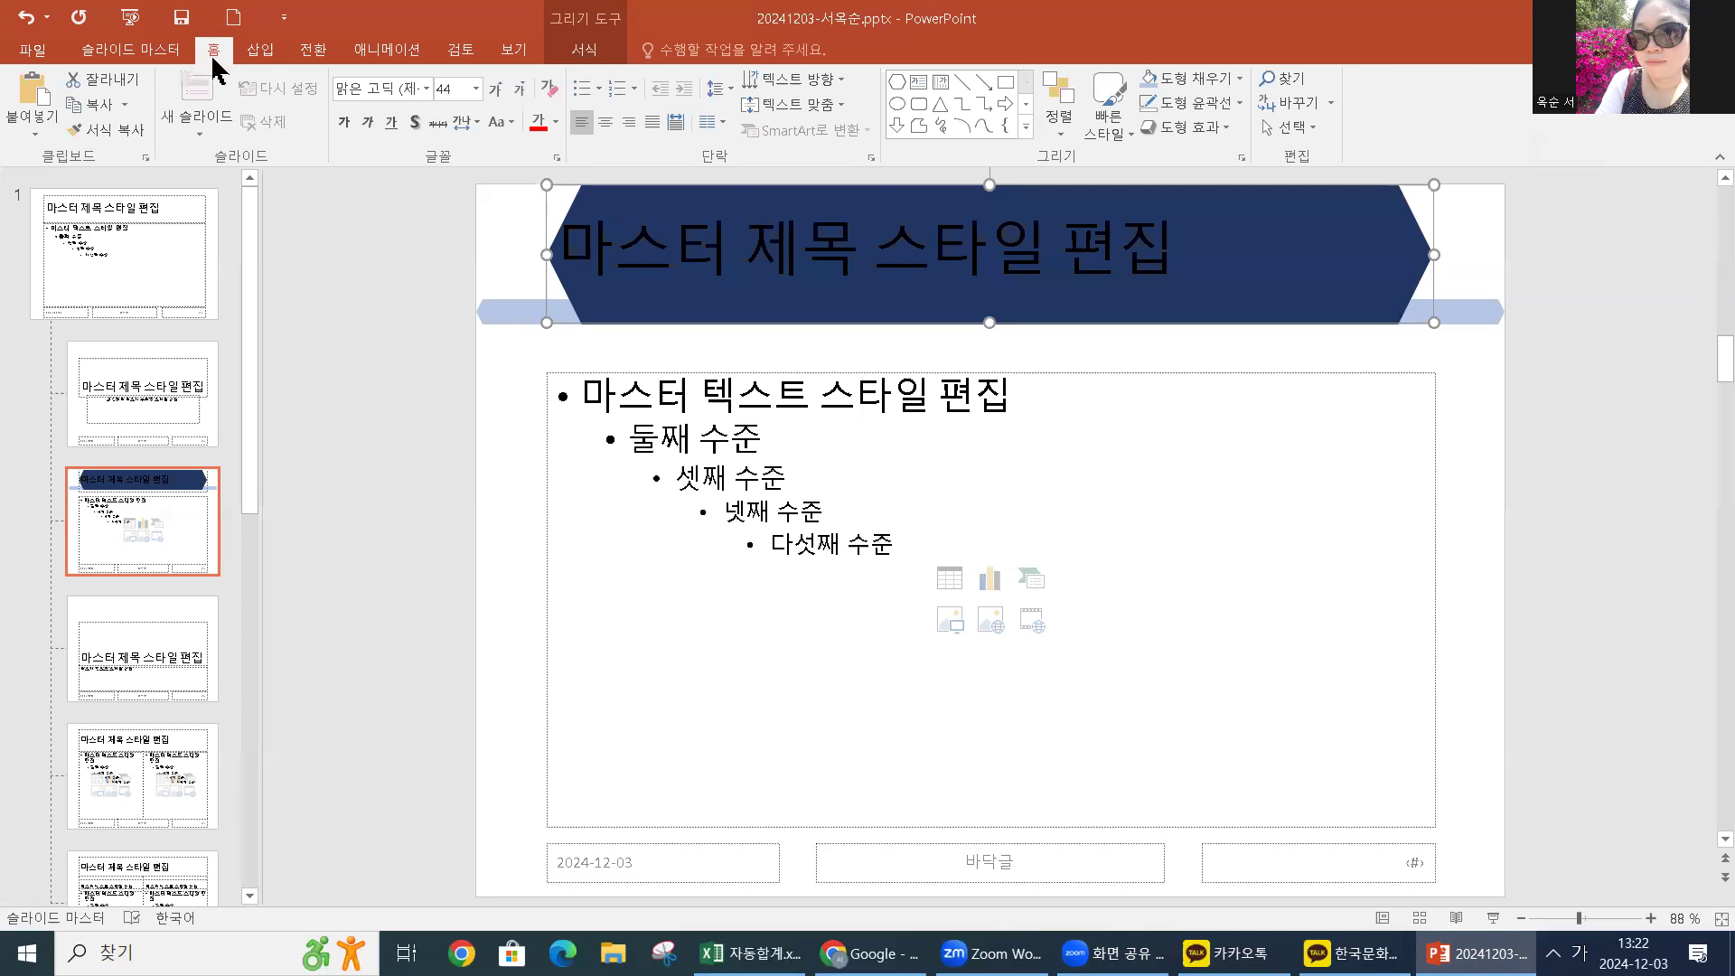
pyautogui.click(427, 89)
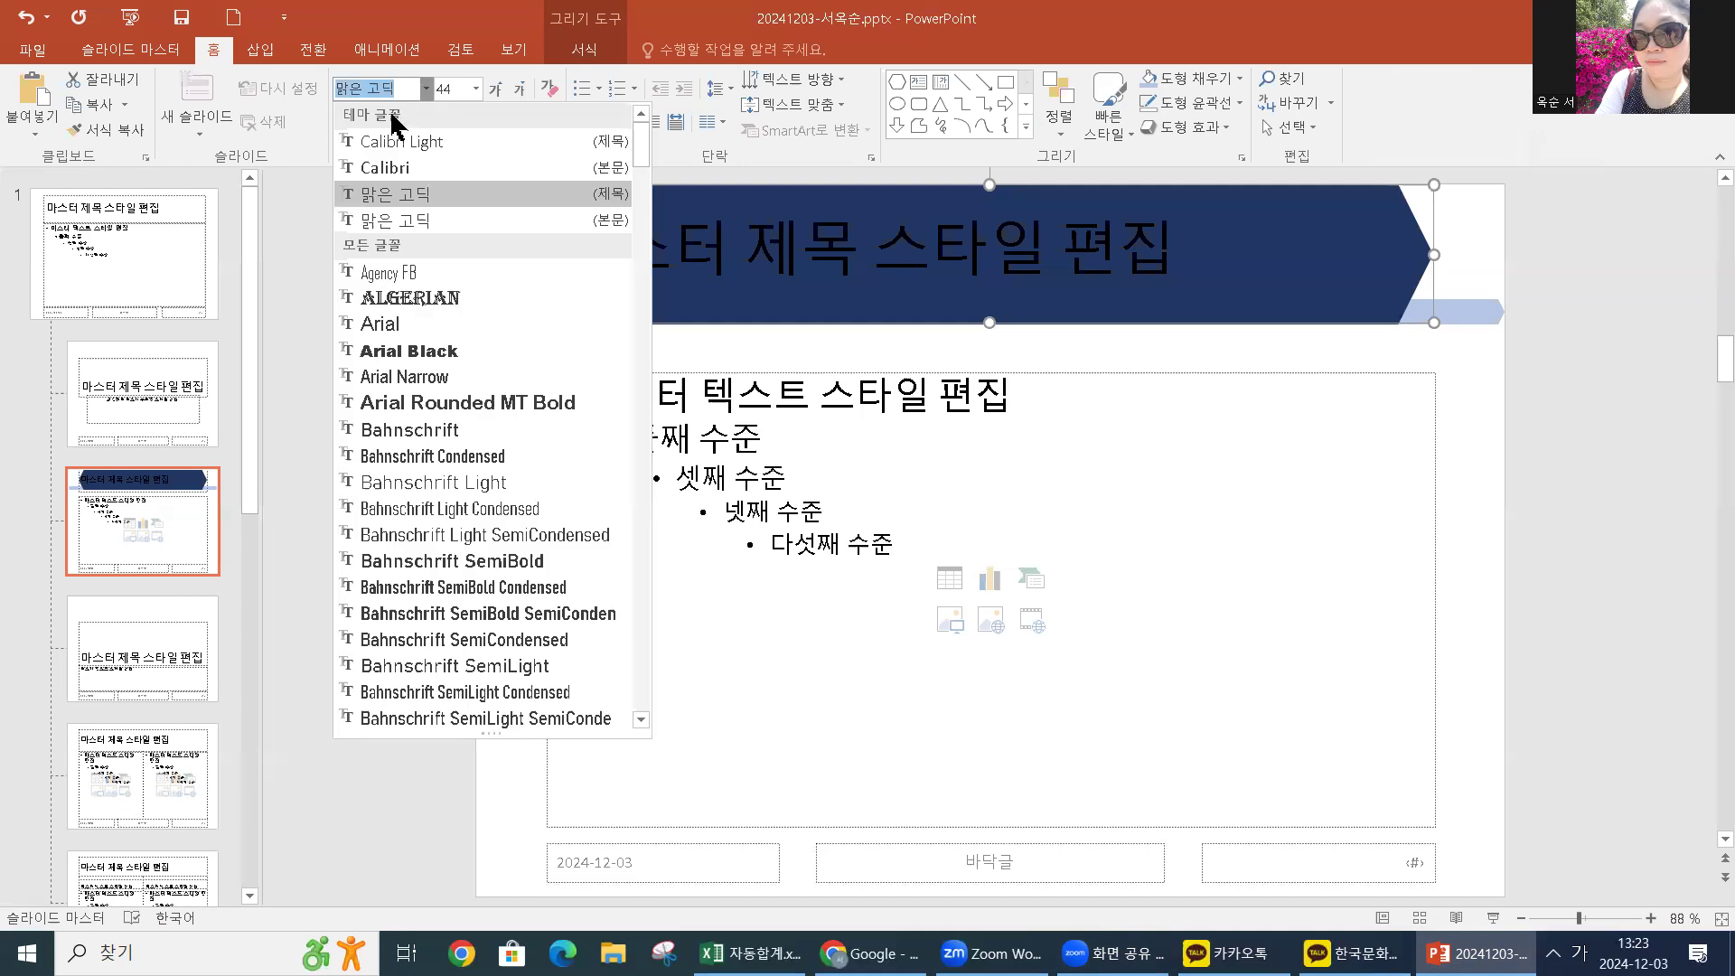
pyautogui.click(405, 88)
pyautogui.press('BackSpace')
pyautogui.press('BackSpace')
pyautogui.press('BackSpace')
pyautogui.press('BackSpace')
pyautogui.press('BackSpace')
pyautogui.write('돋움')
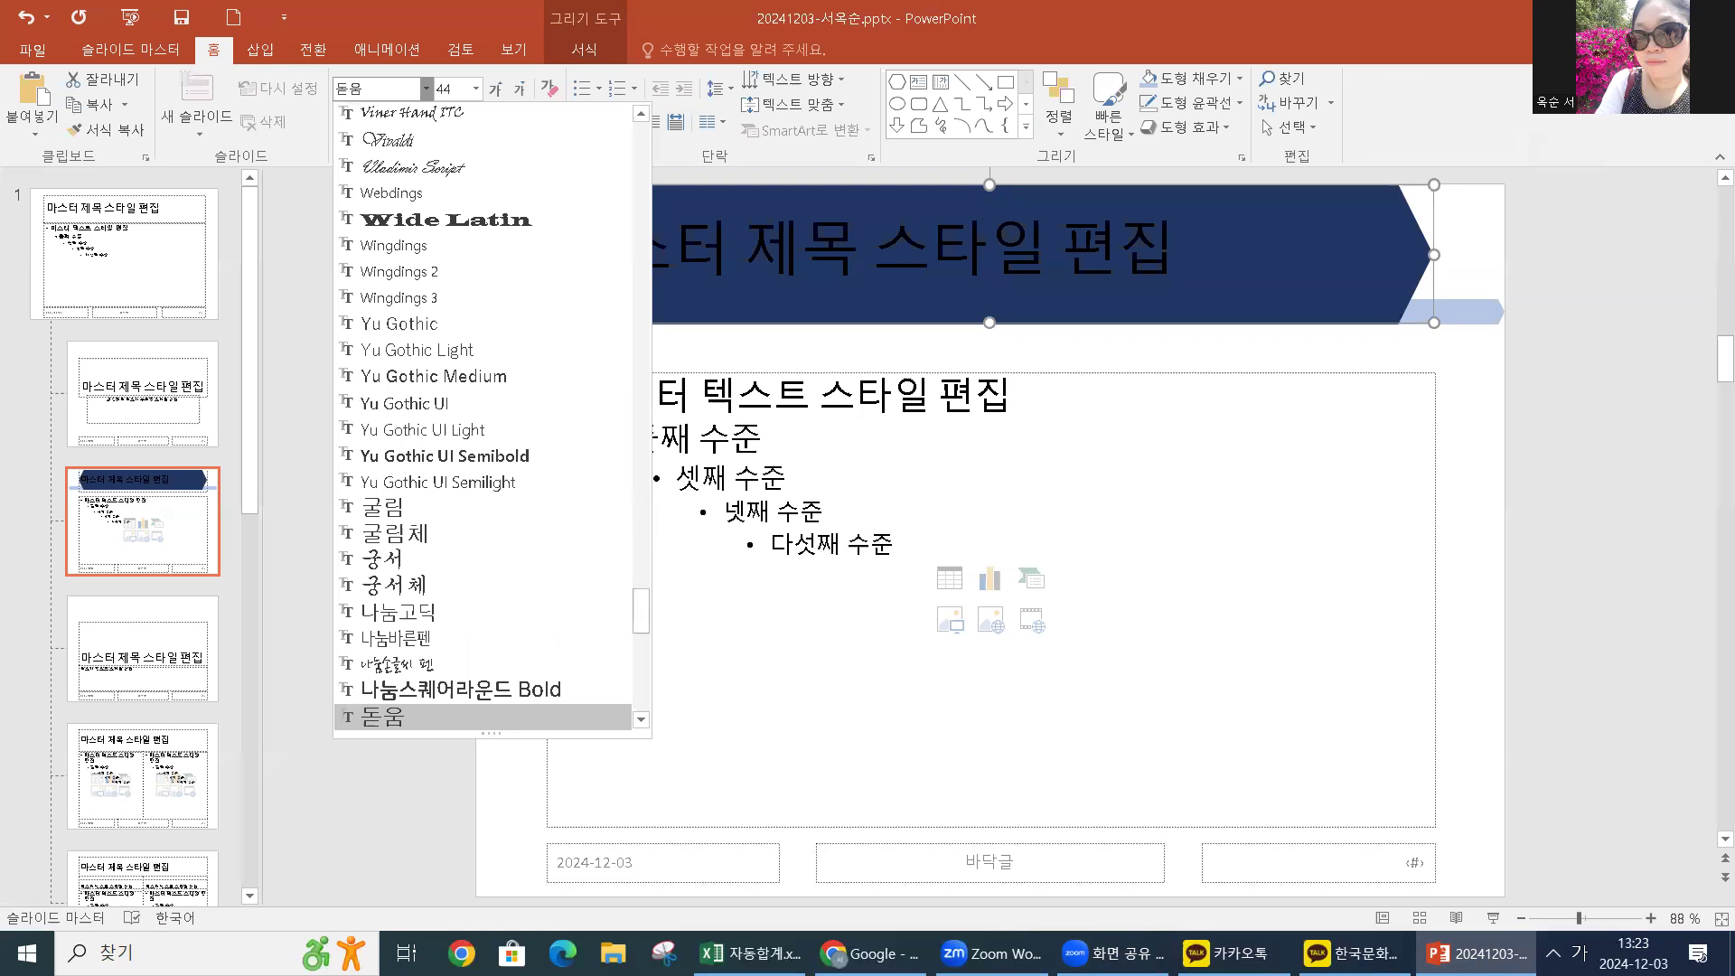
pyautogui.click(408, 712)
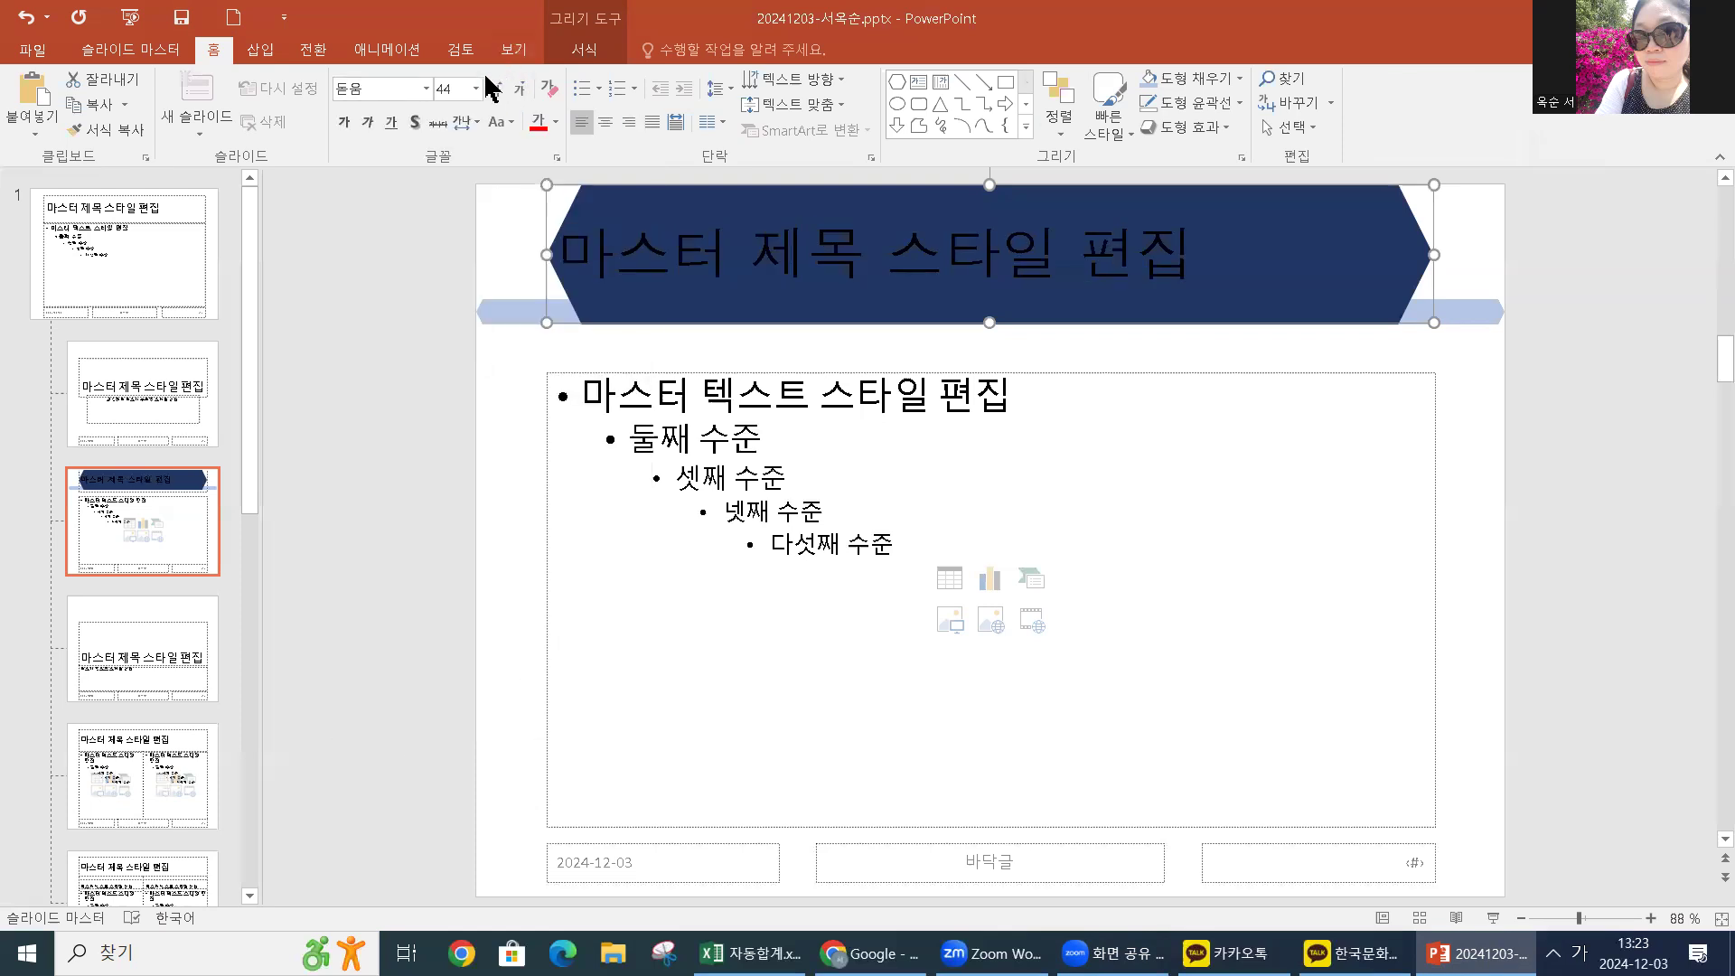
pyautogui.click(476, 88)
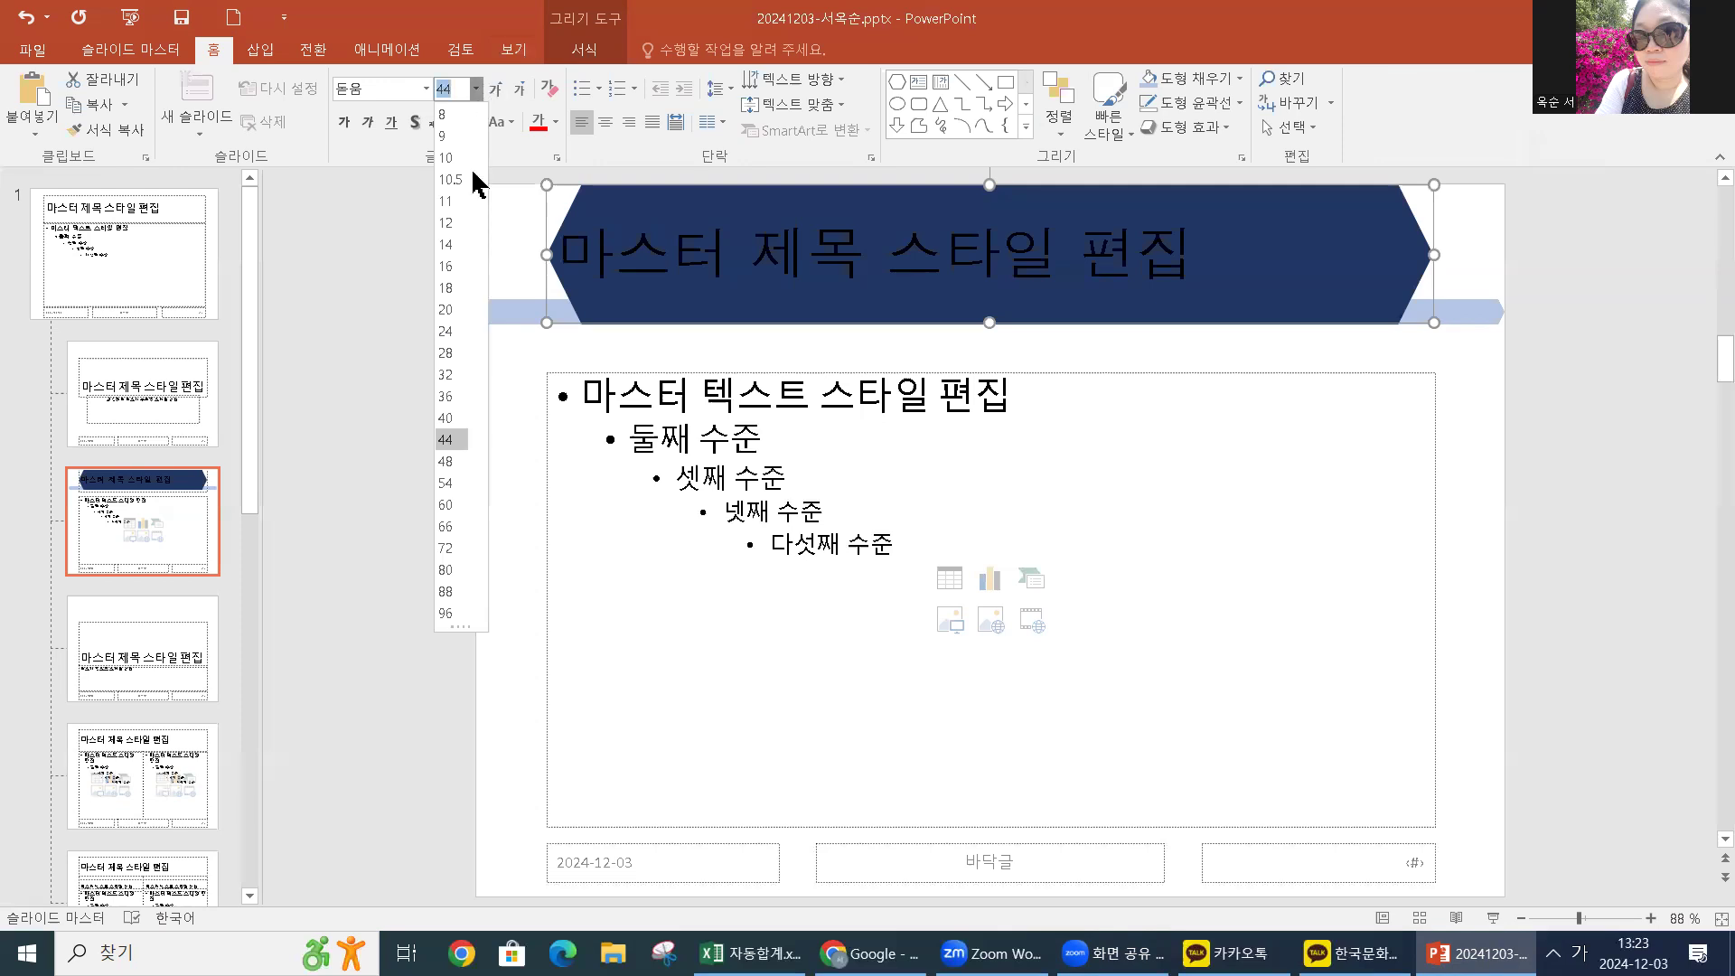
pyautogui.click(445, 418)
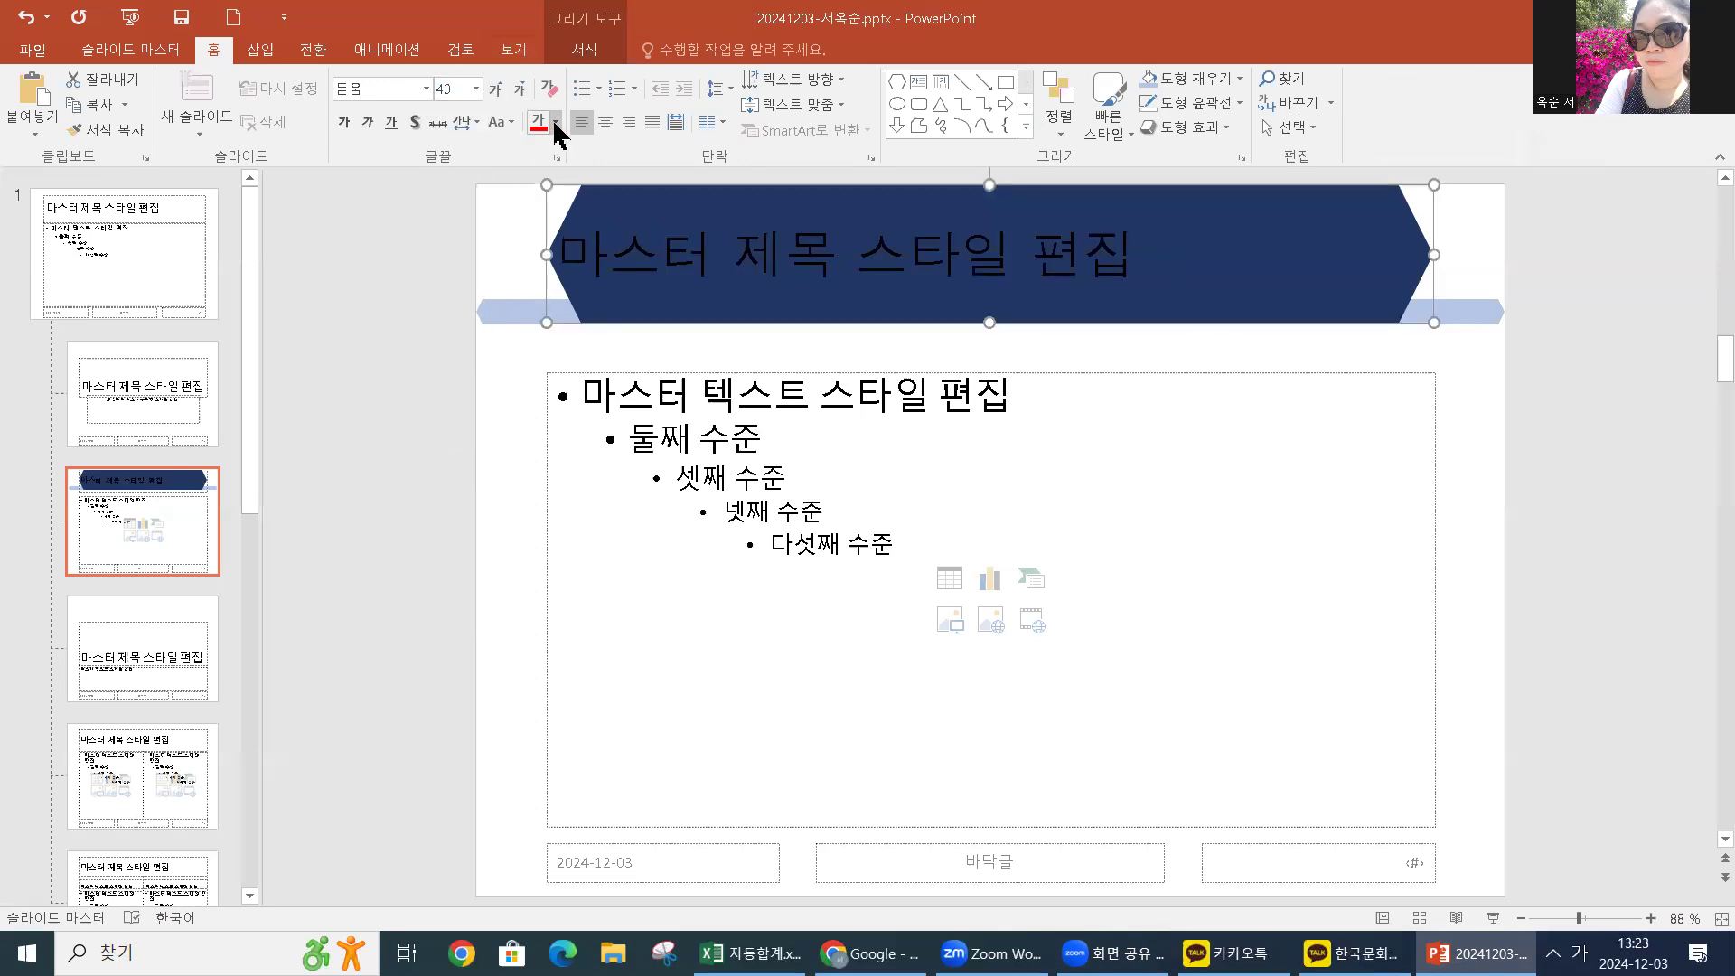
# Colour the title text white and centre it horizontally in the placeholder
pyautogui.click(555, 124)
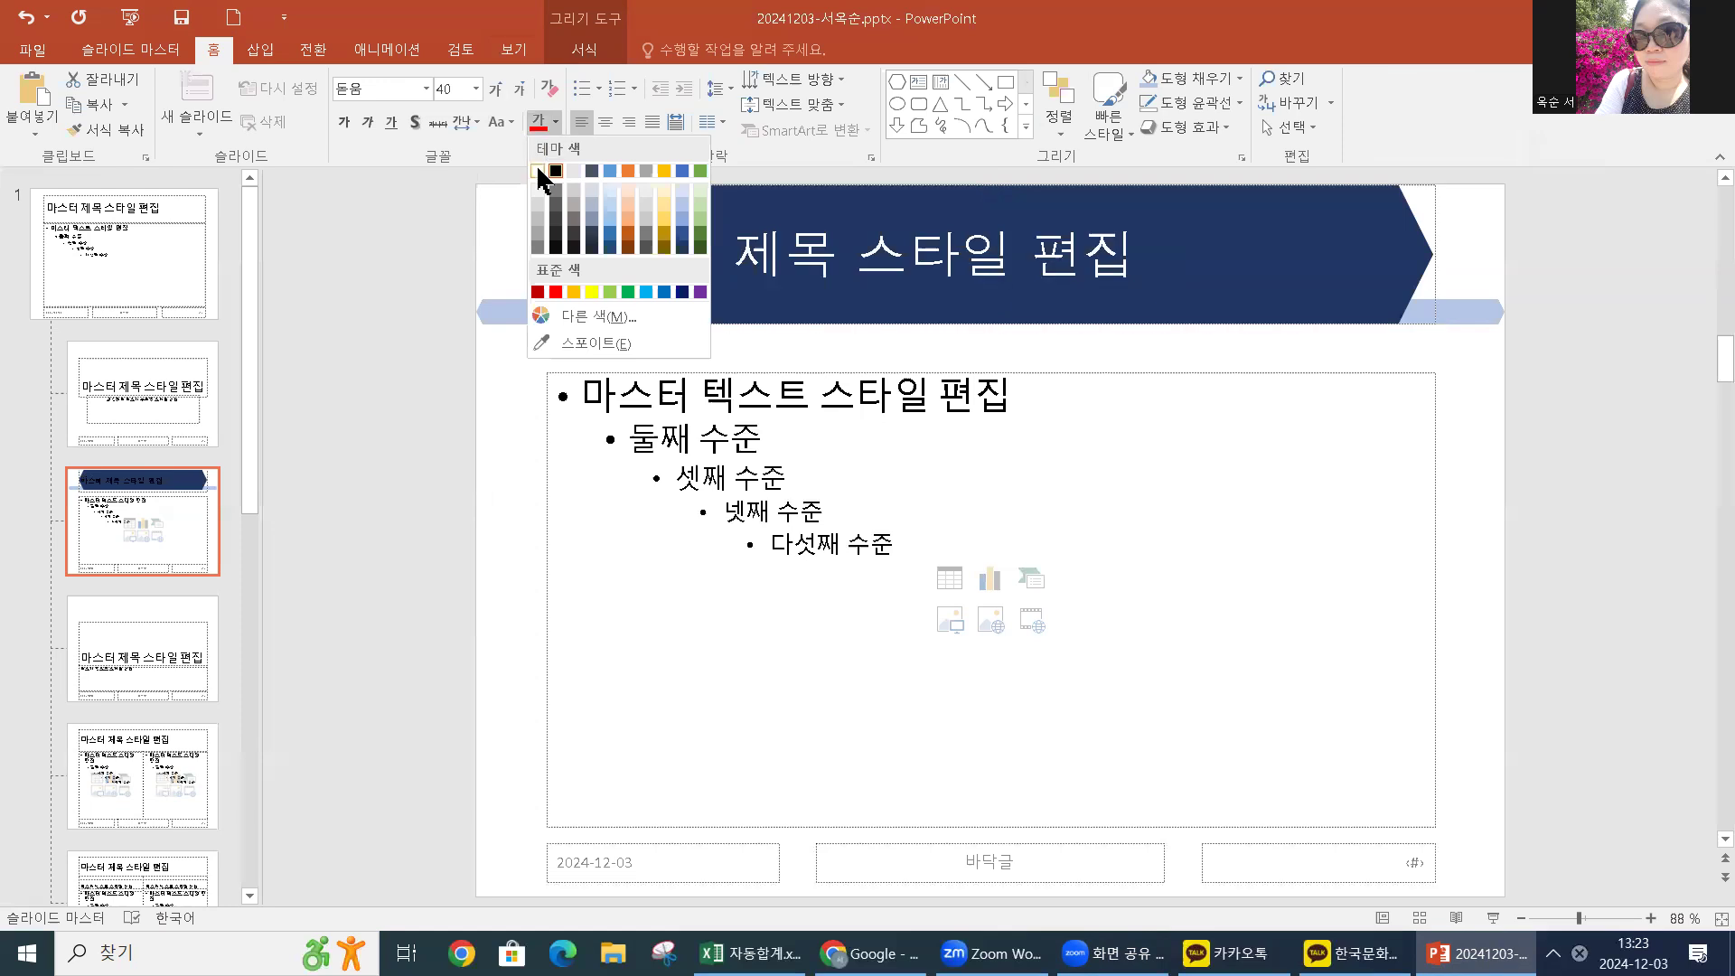
pyautogui.click(539, 172)
pyautogui.click(605, 124)
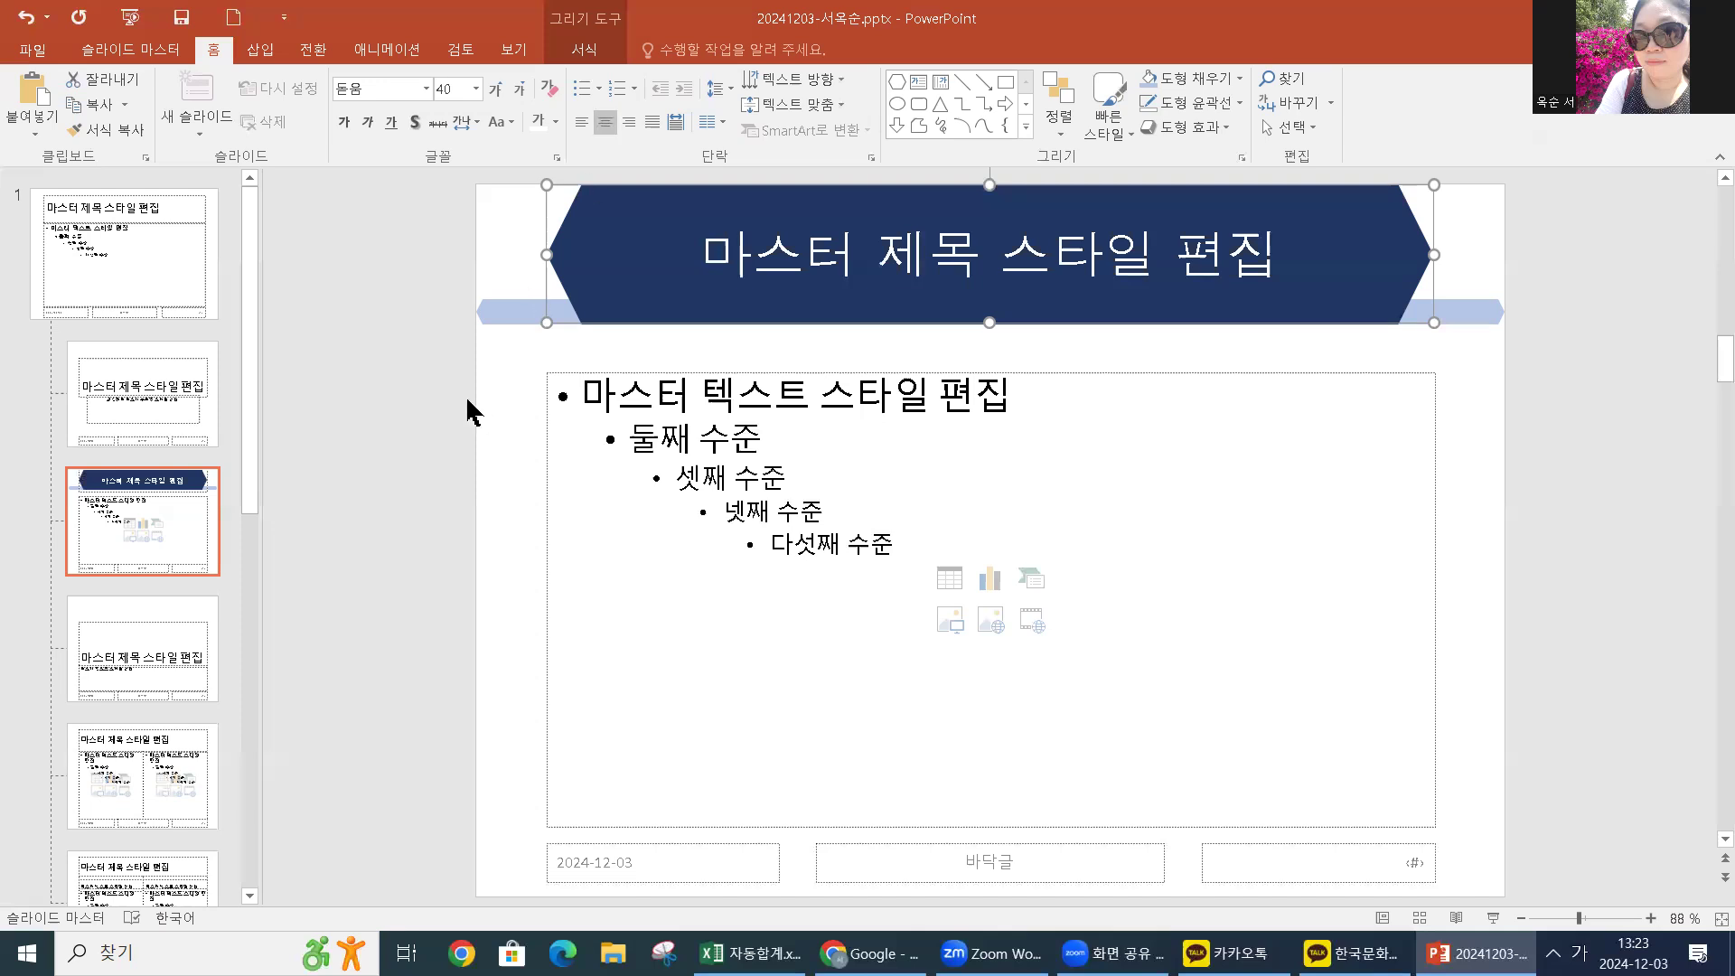
pyautogui.click(411, 339)
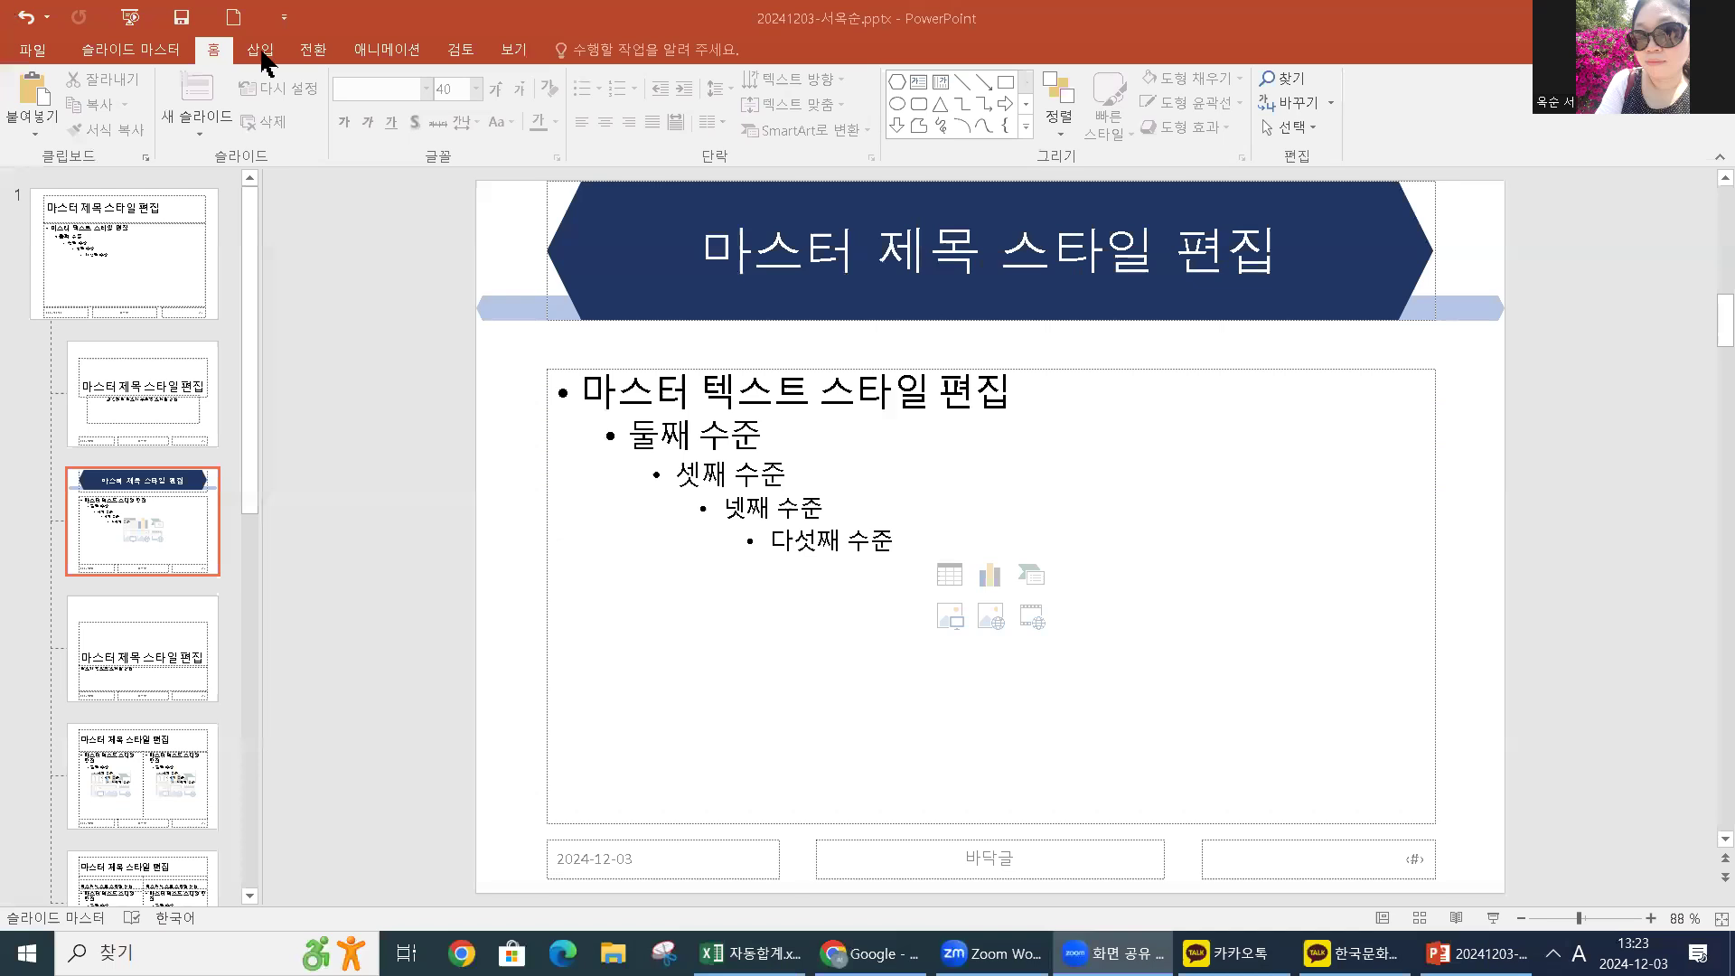
# Insert the picture 로고2.jpg from the Picture folder inside 문서 > ITQ into the layout
pyautogui.click(261, 53)
pyautogui.click(165, 102)
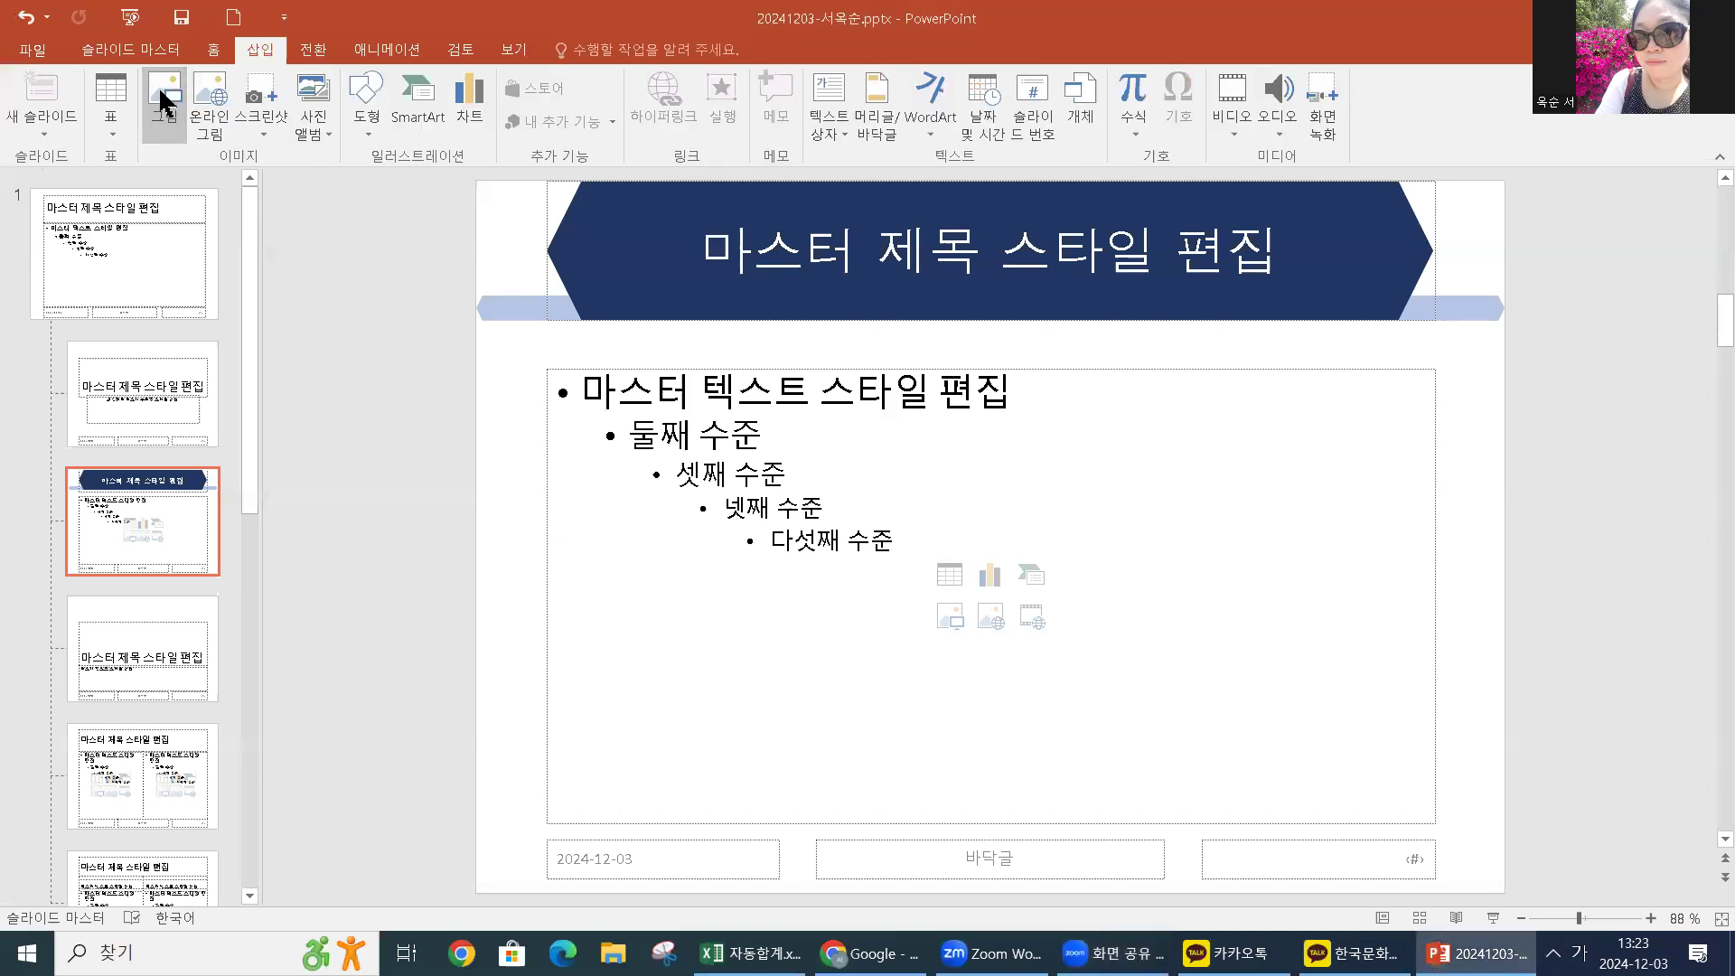
pyautogui.click(101, 283)
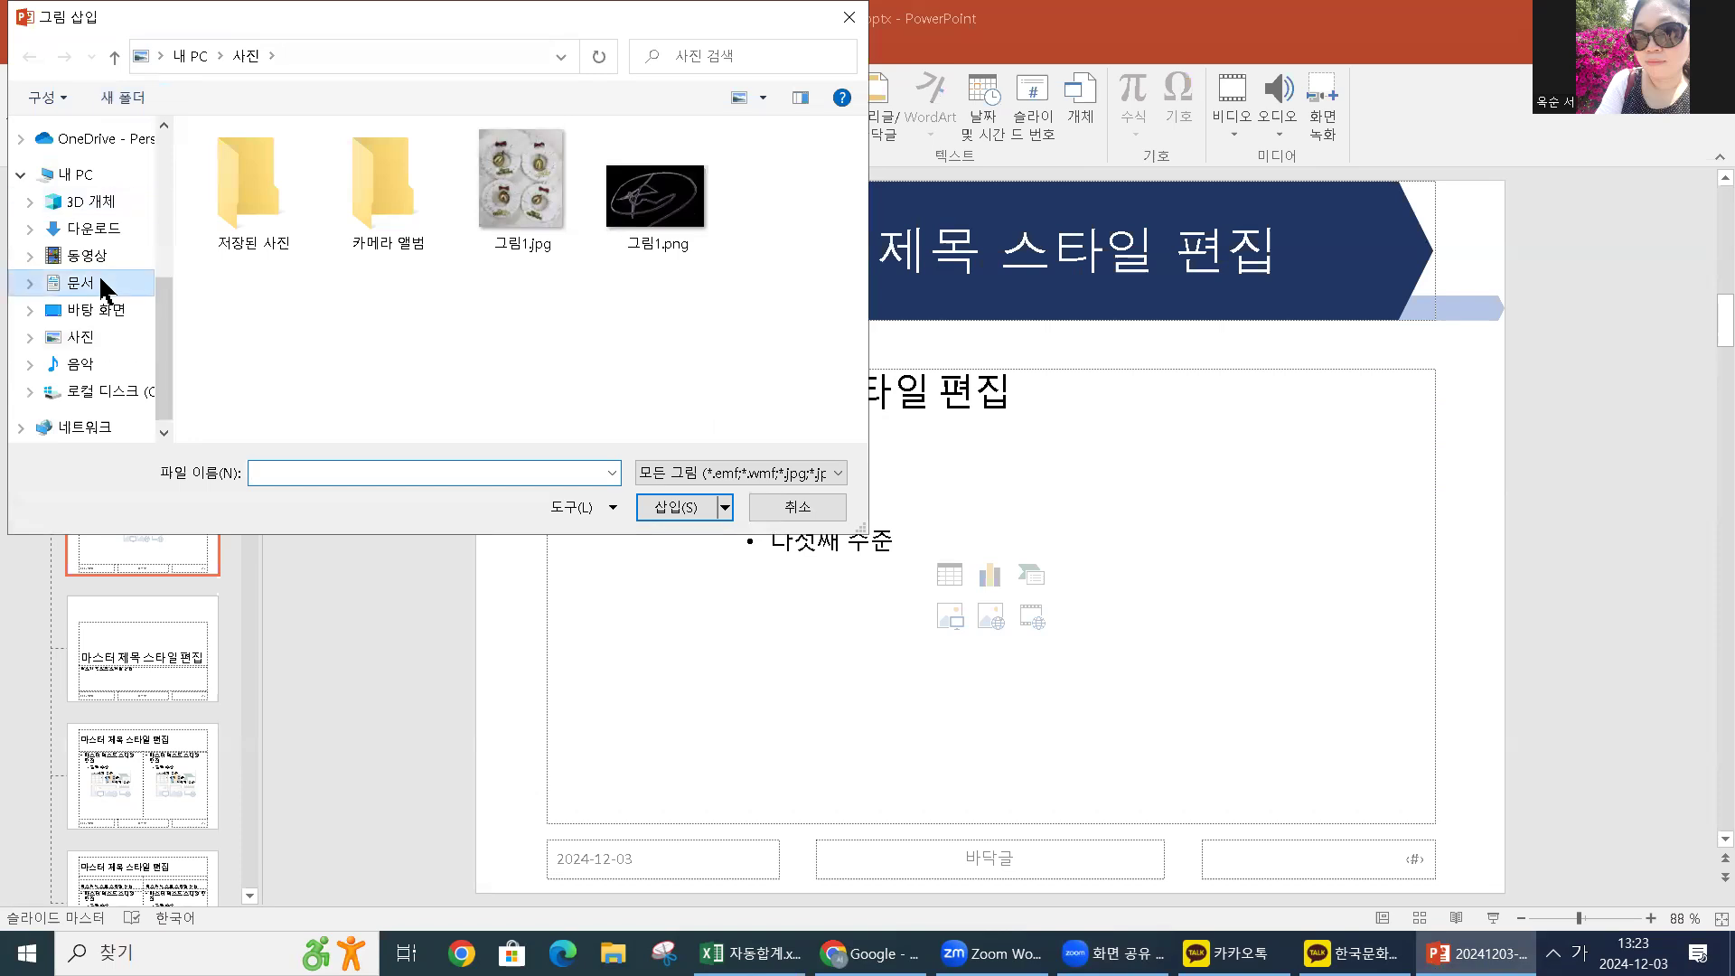
pyautogui.doubleClick(236, 238)
pyautogui.doubleClick(228, 170)
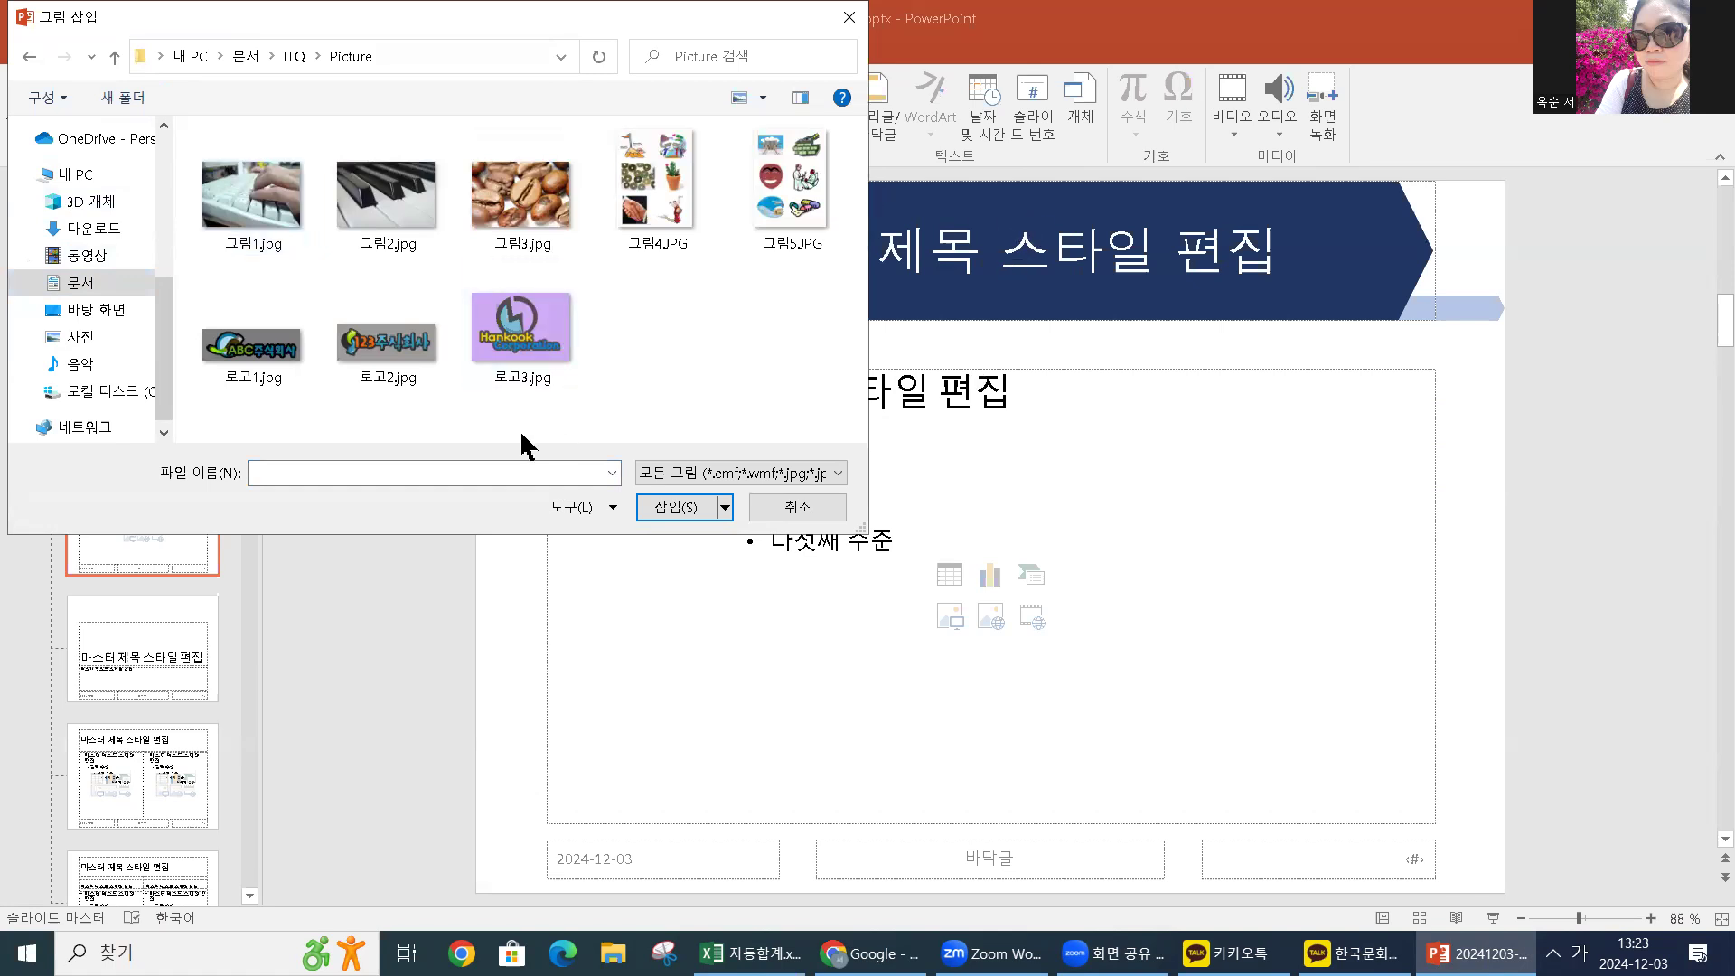
pyautogui.click(290, 379)
pyautogui.click(374, 369)
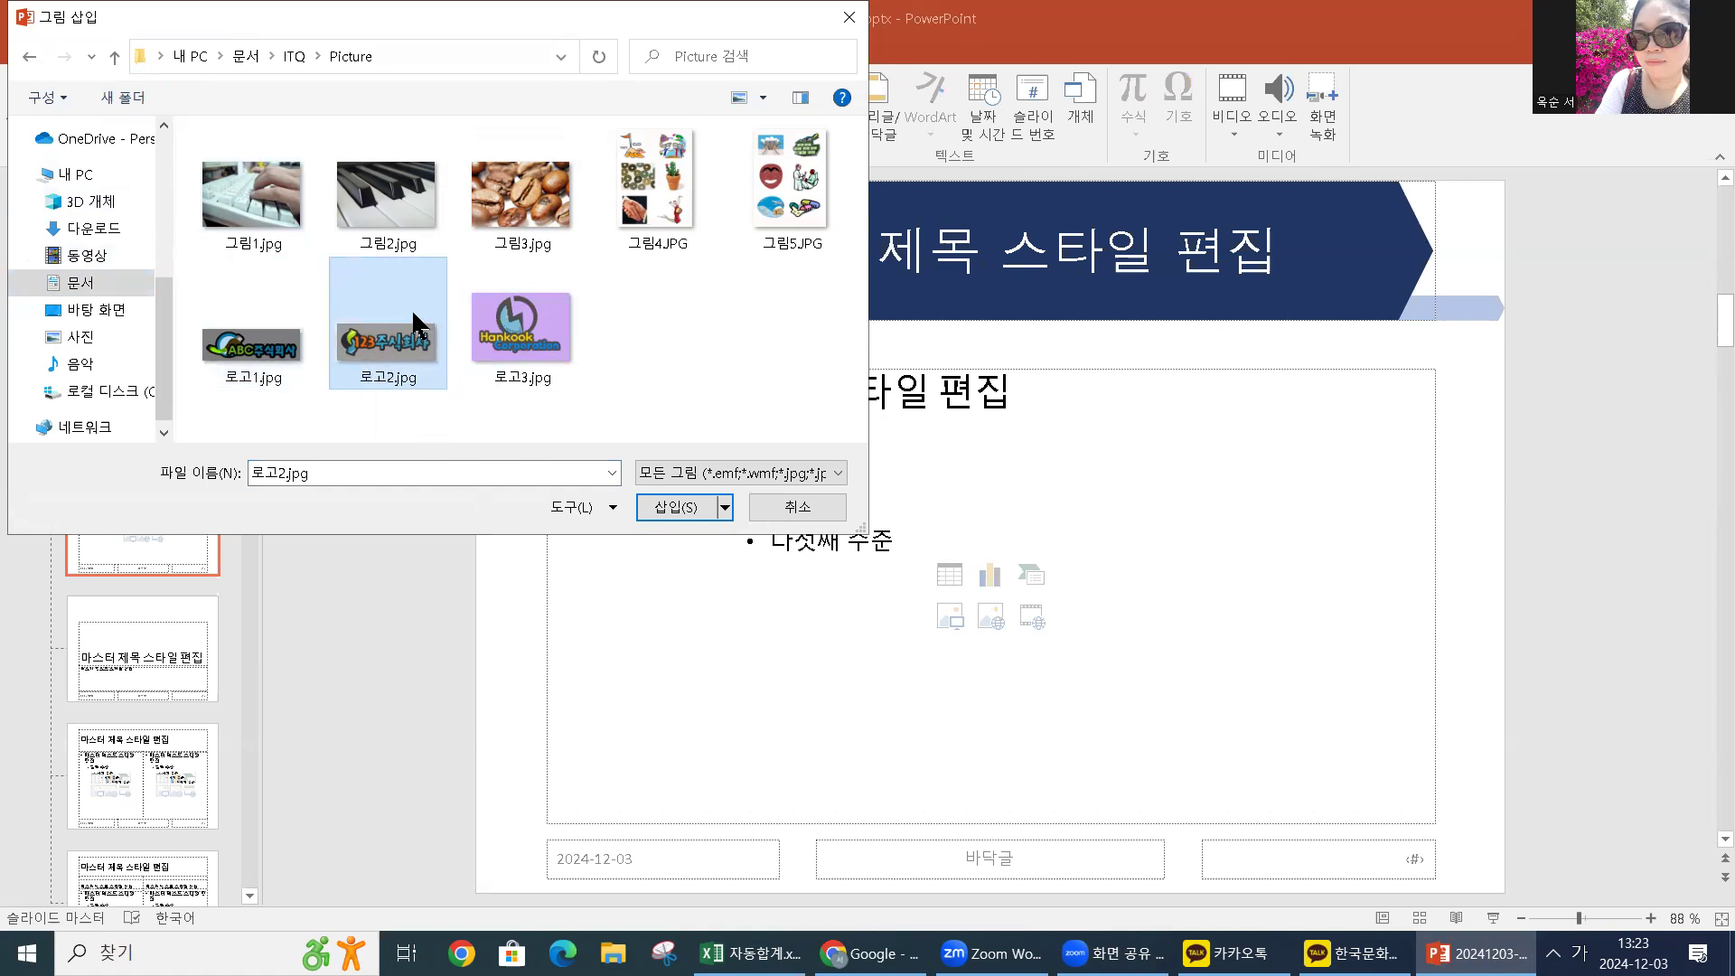
pyautogui.click(678, 506)
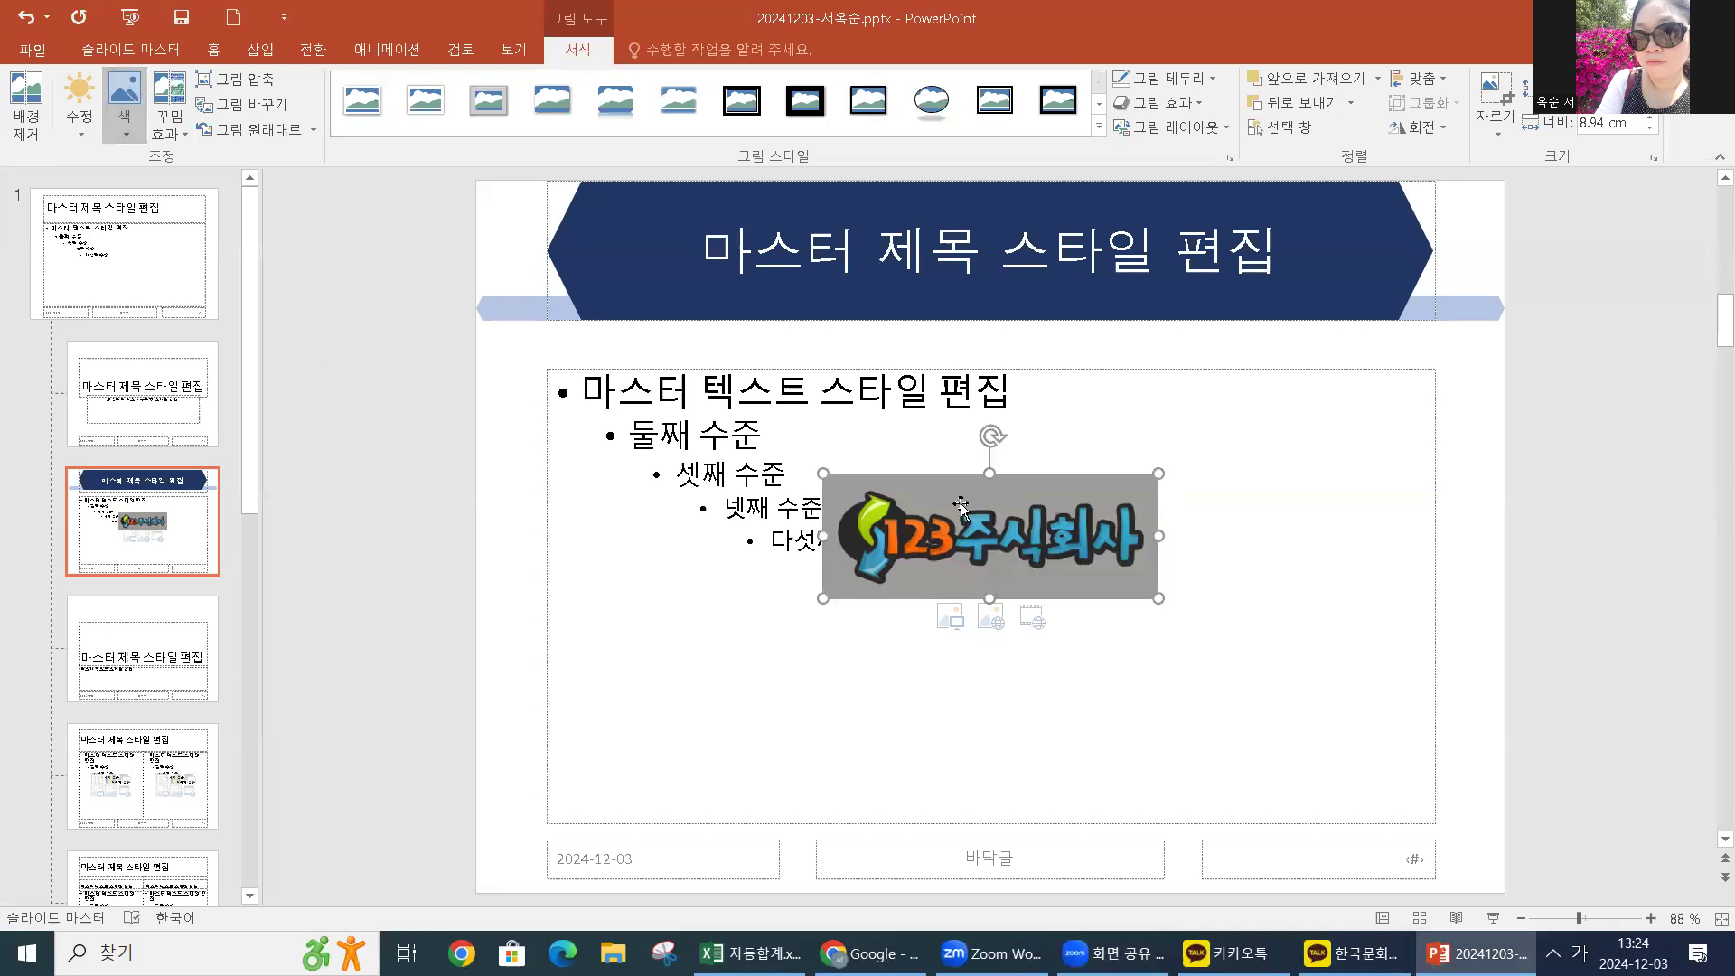
# Make the logo's gray background transparent with the set transparent color option (투명한 색 설정)
pyautogui.click(125, 125)
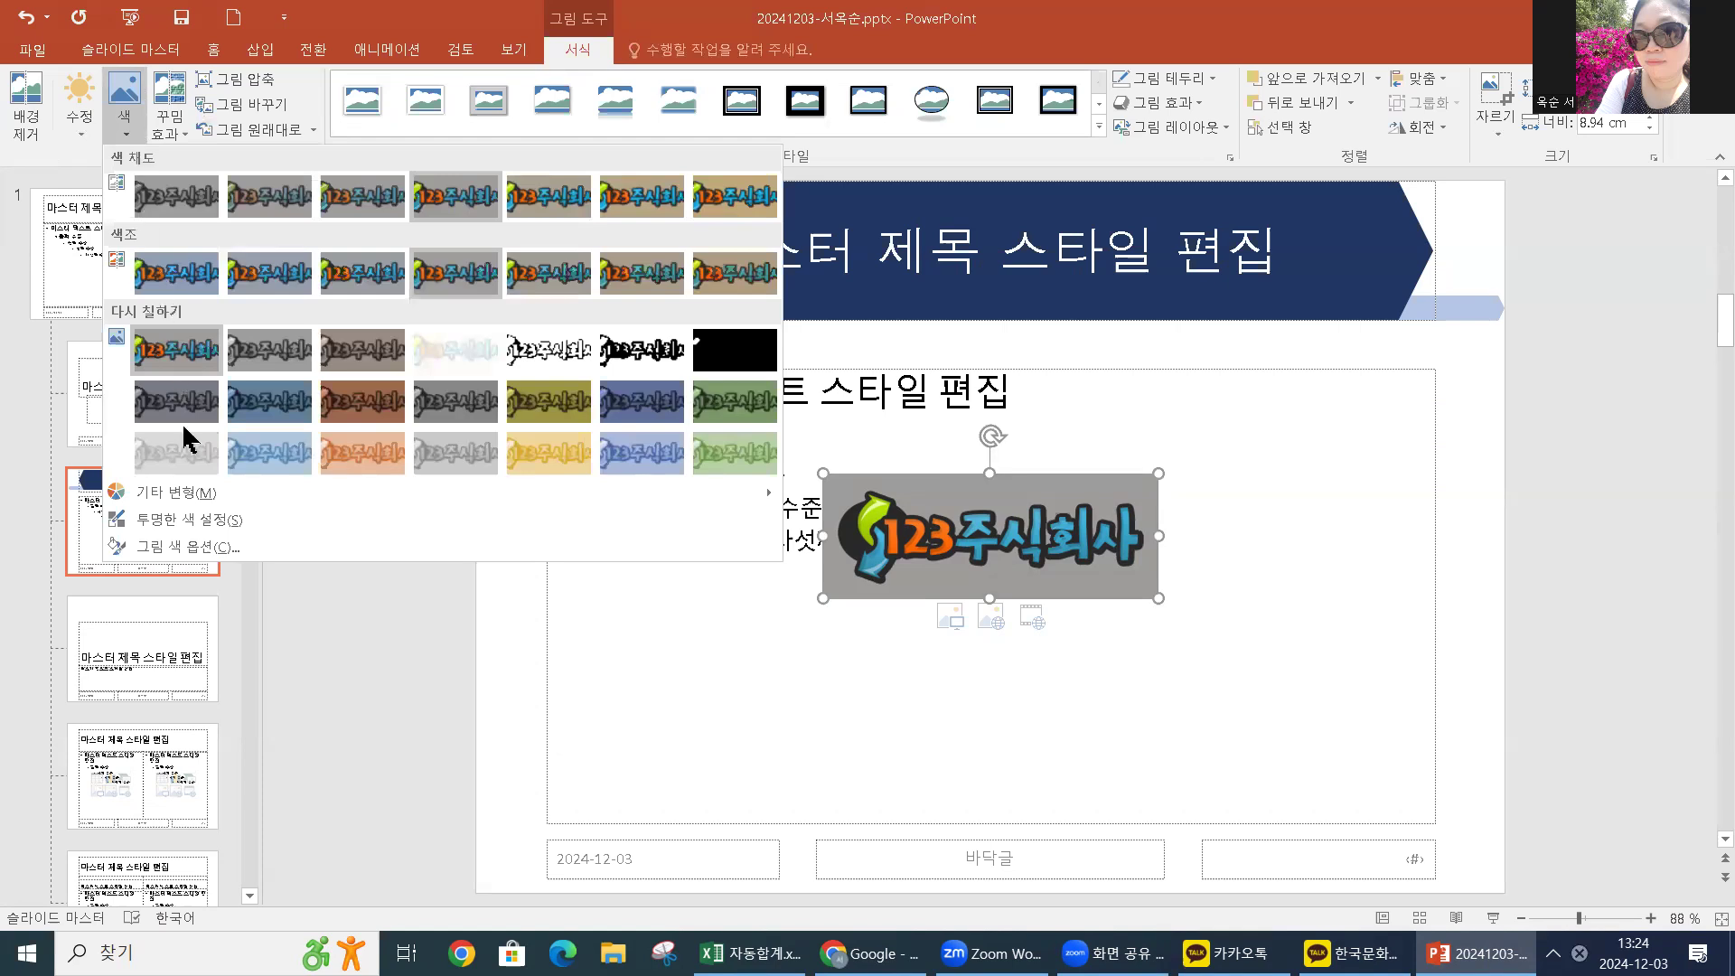
pyautogui.click(198, 523)
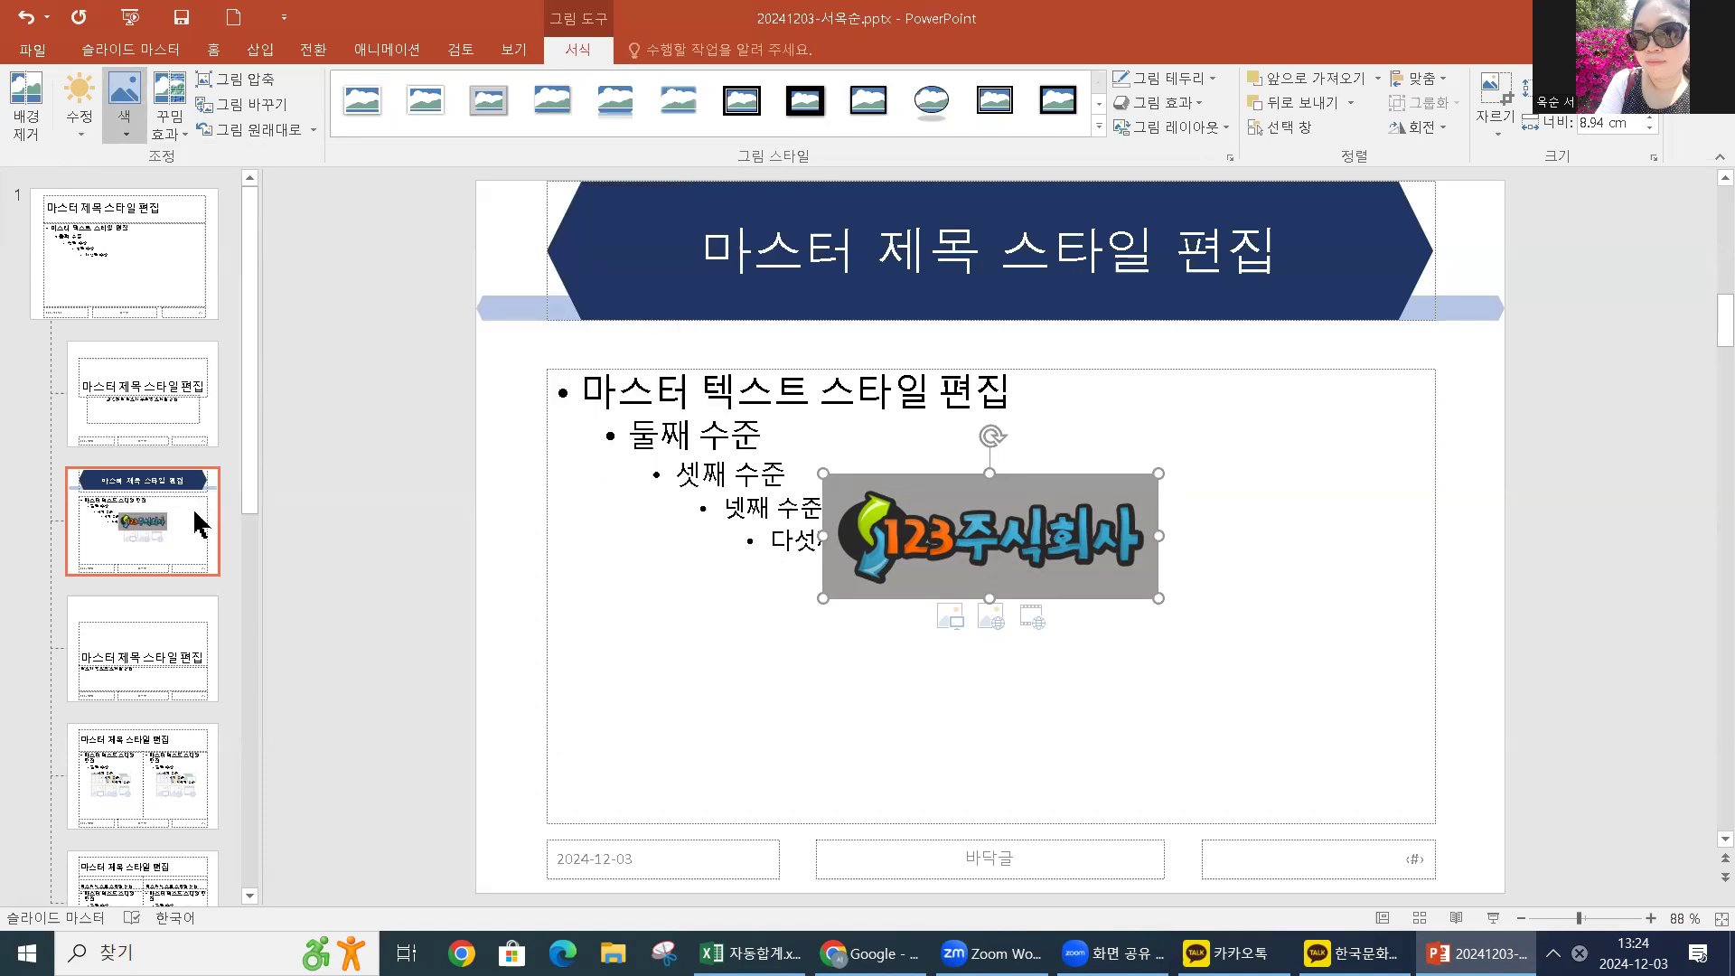
pyautogui.click(946, 494)
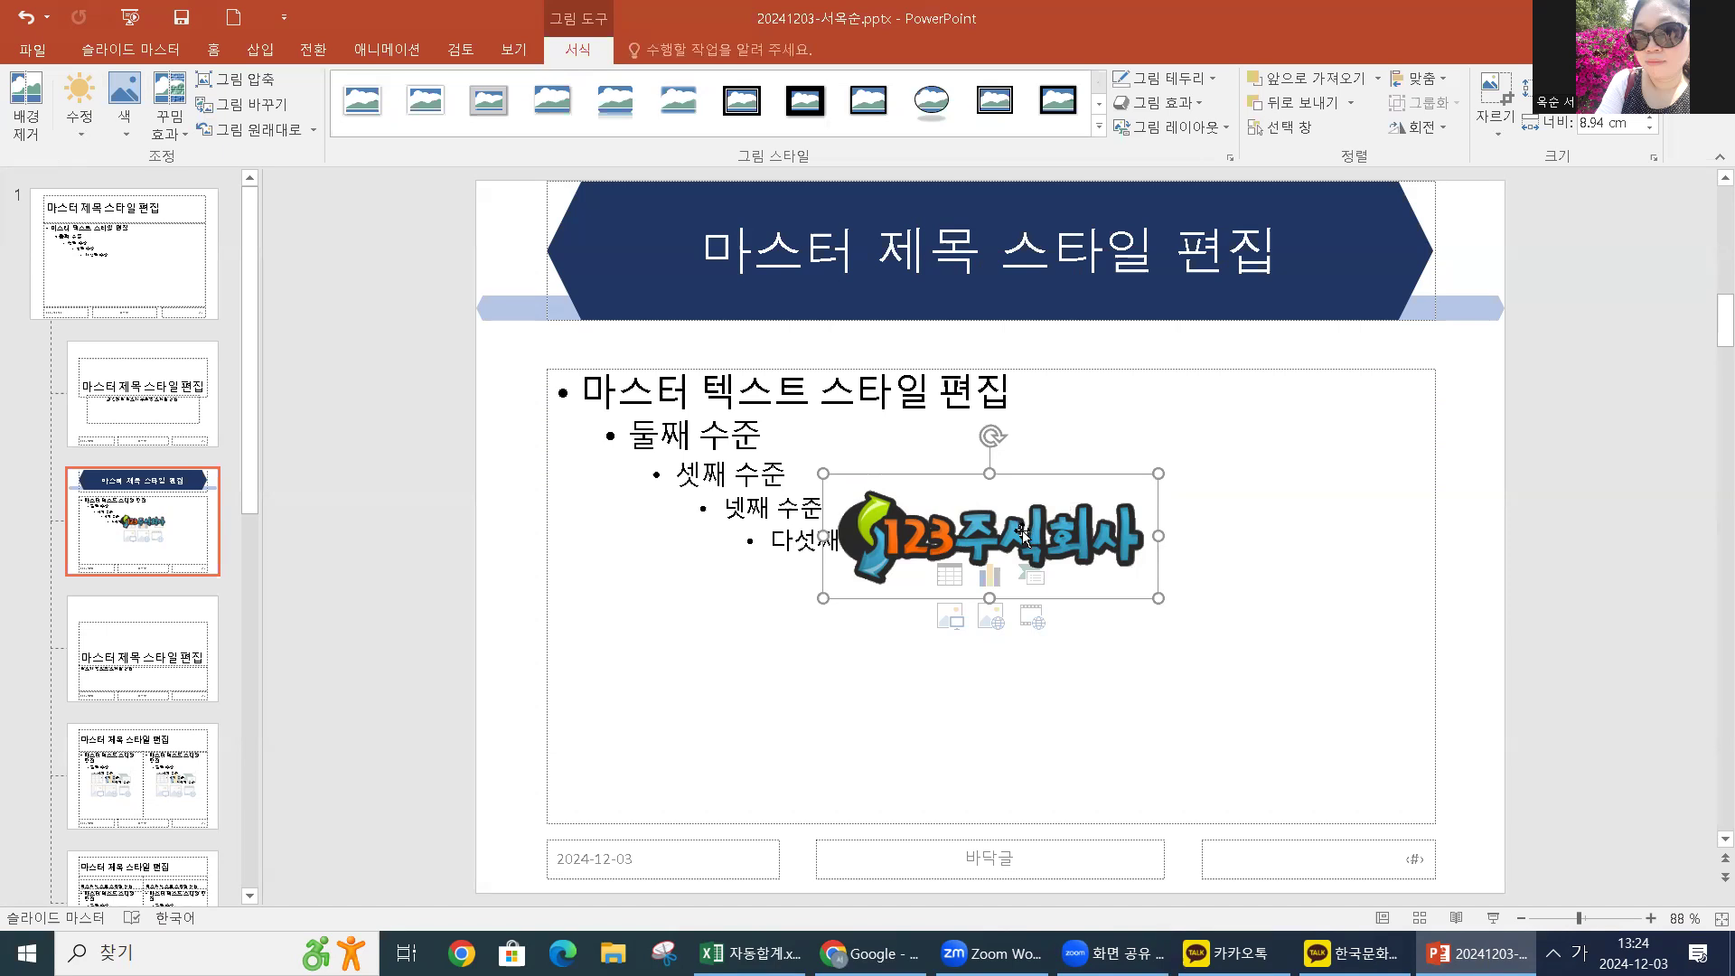
# Shrink the logo to about 3.2 cm wide and place it over the centre footer placeholder
pyautogui.hotkey('ctrl', 'z')
pyautogui.moveTo(1158, 474); pyautogui.dragTo(987, 885)
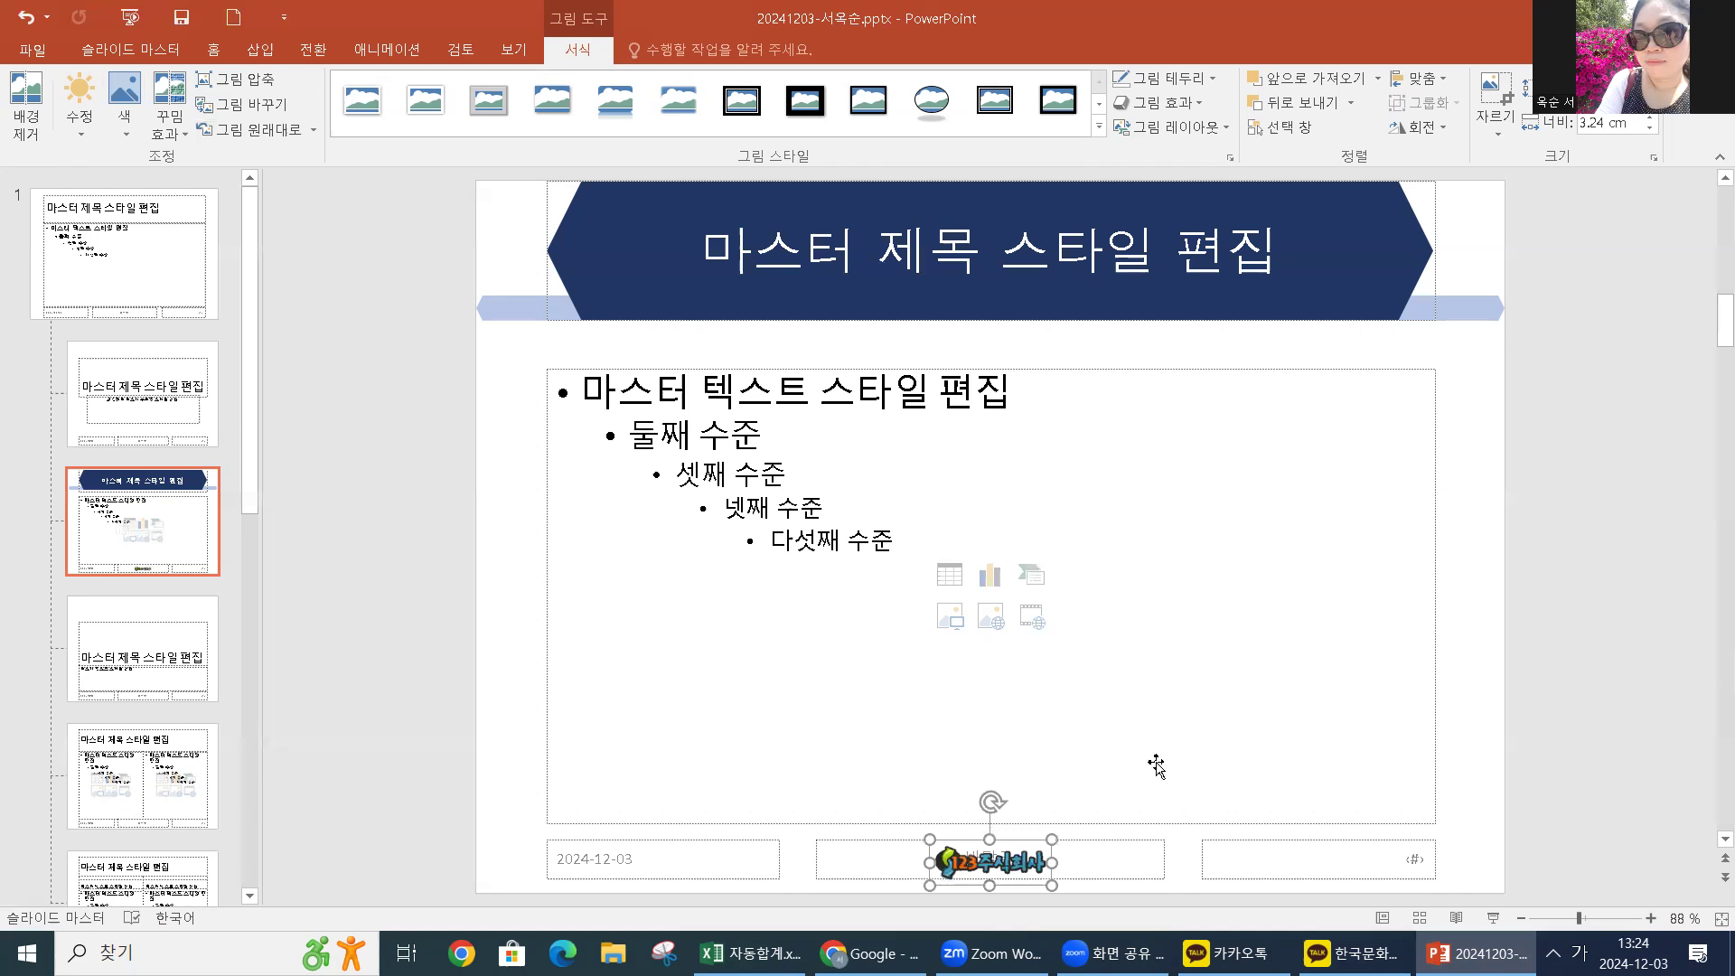
# Resize the logo to about 4.6 cm wide and centre it over the middle footer placeholder
pyautogui.moveTo(1053, 837); pyautogui.dragTo(1002, 858)
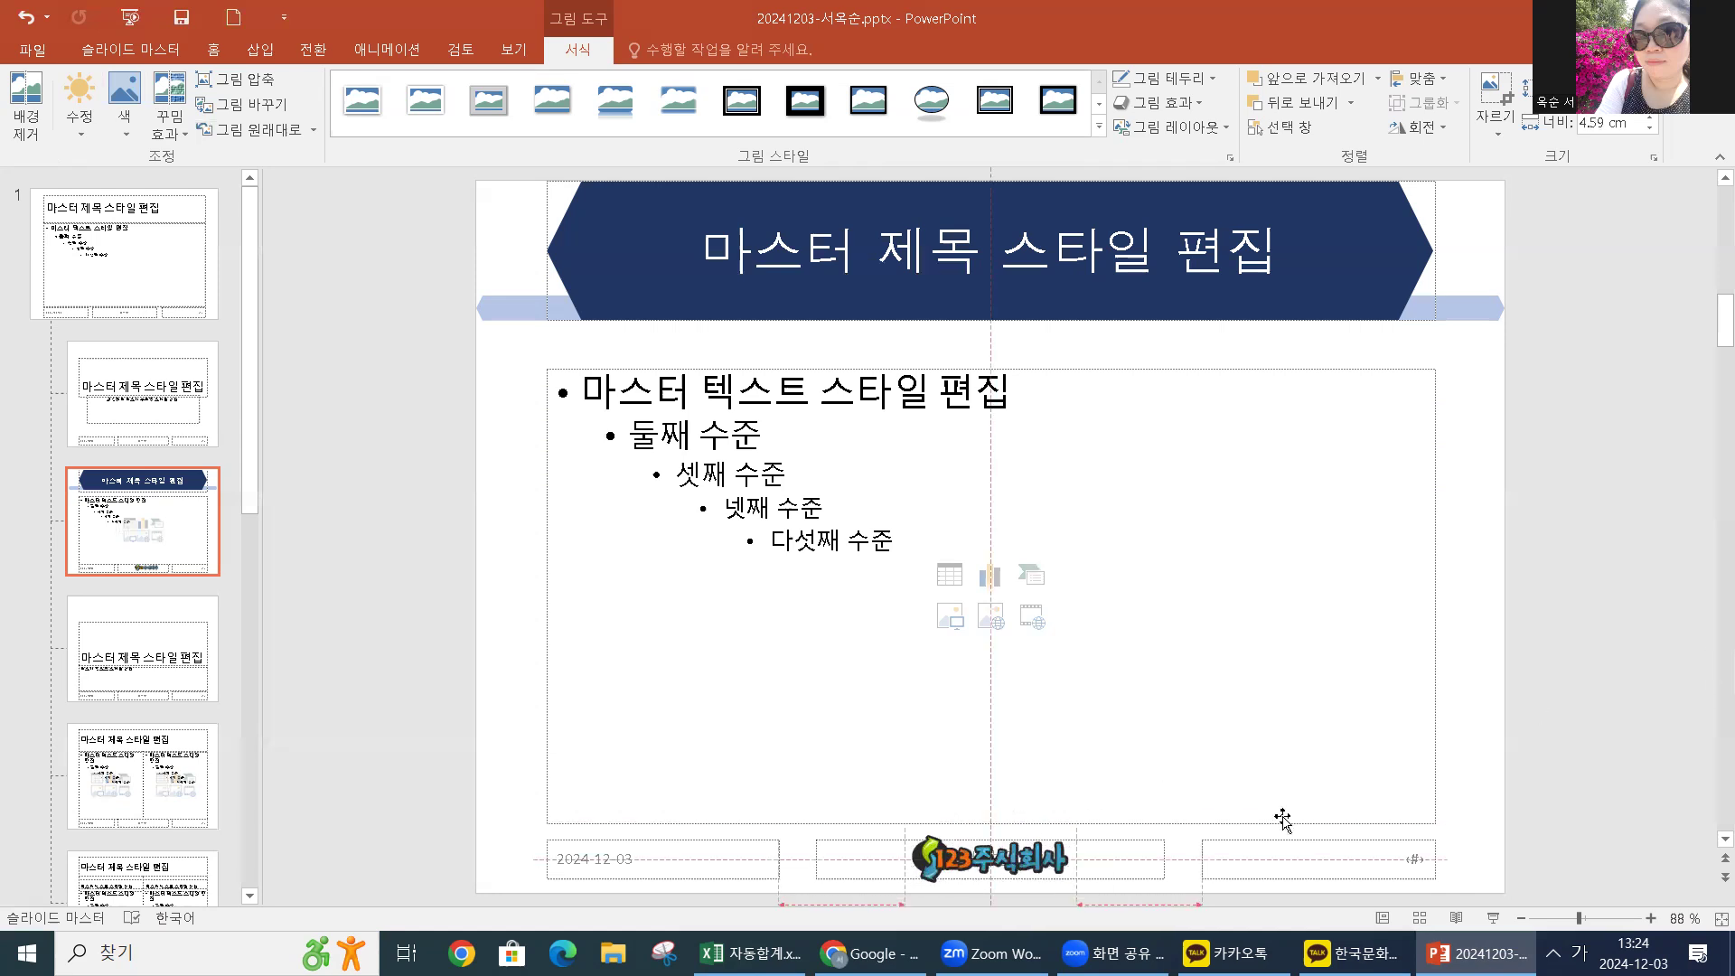
pyautogui.click(1566, 630)
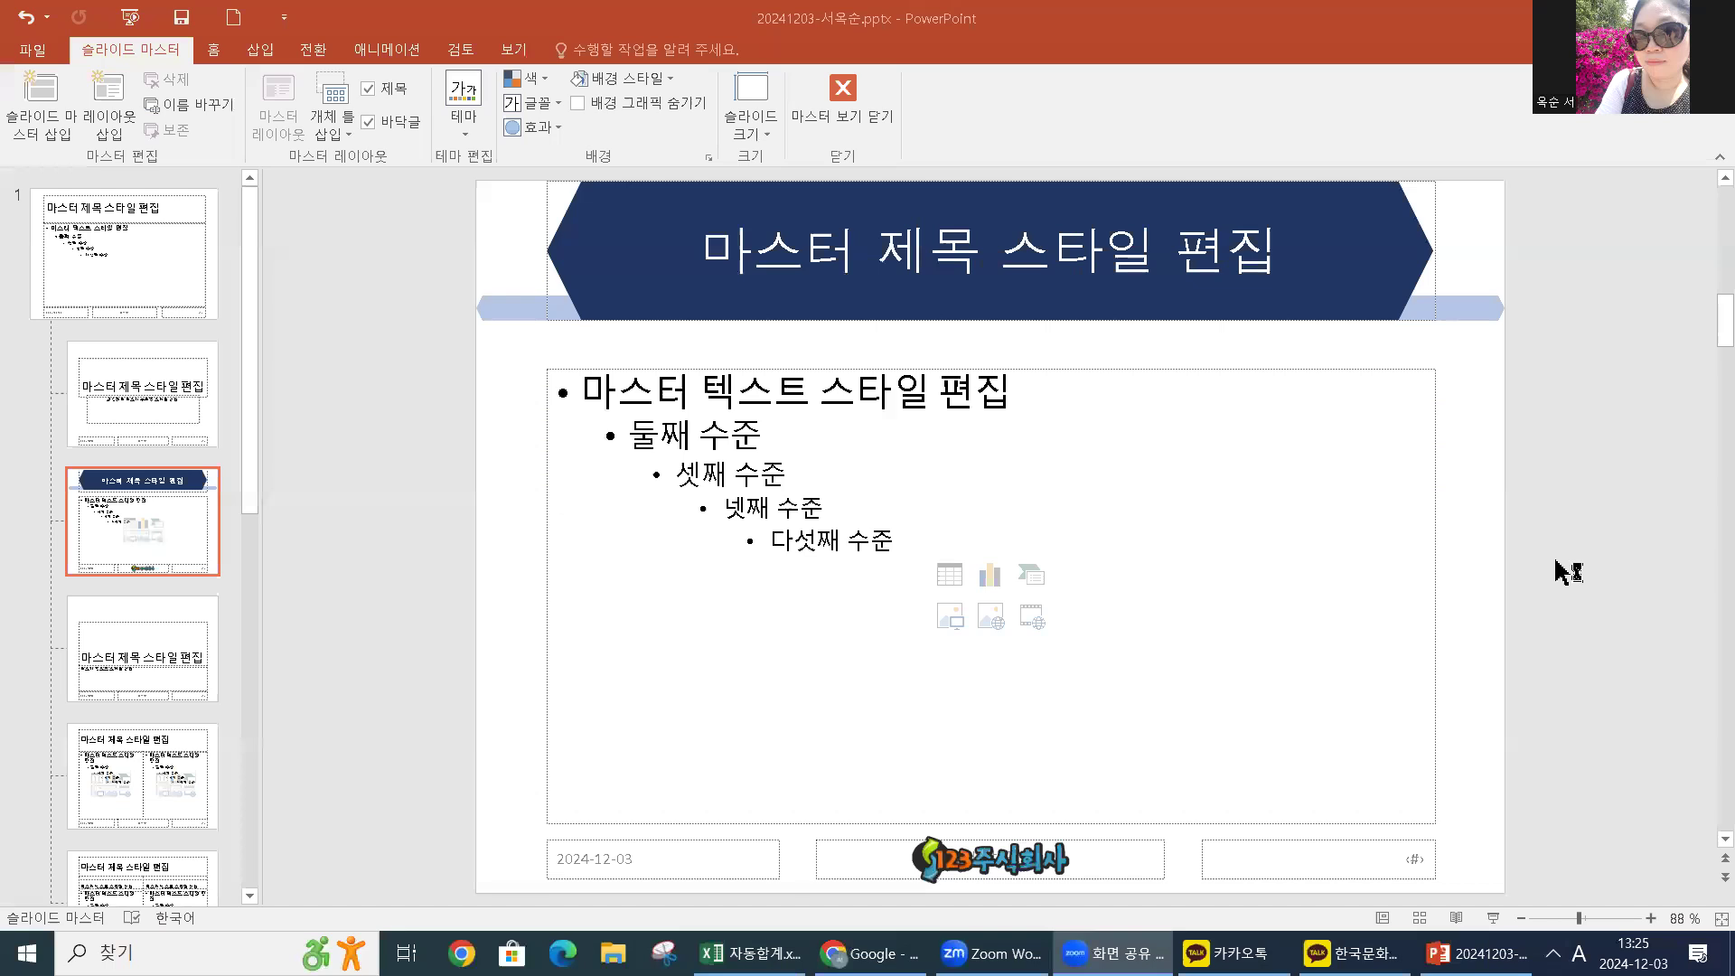
# Turn on slide numbers in the header and footer settings and apply them to all slides
pyautogui.click(256, 59)
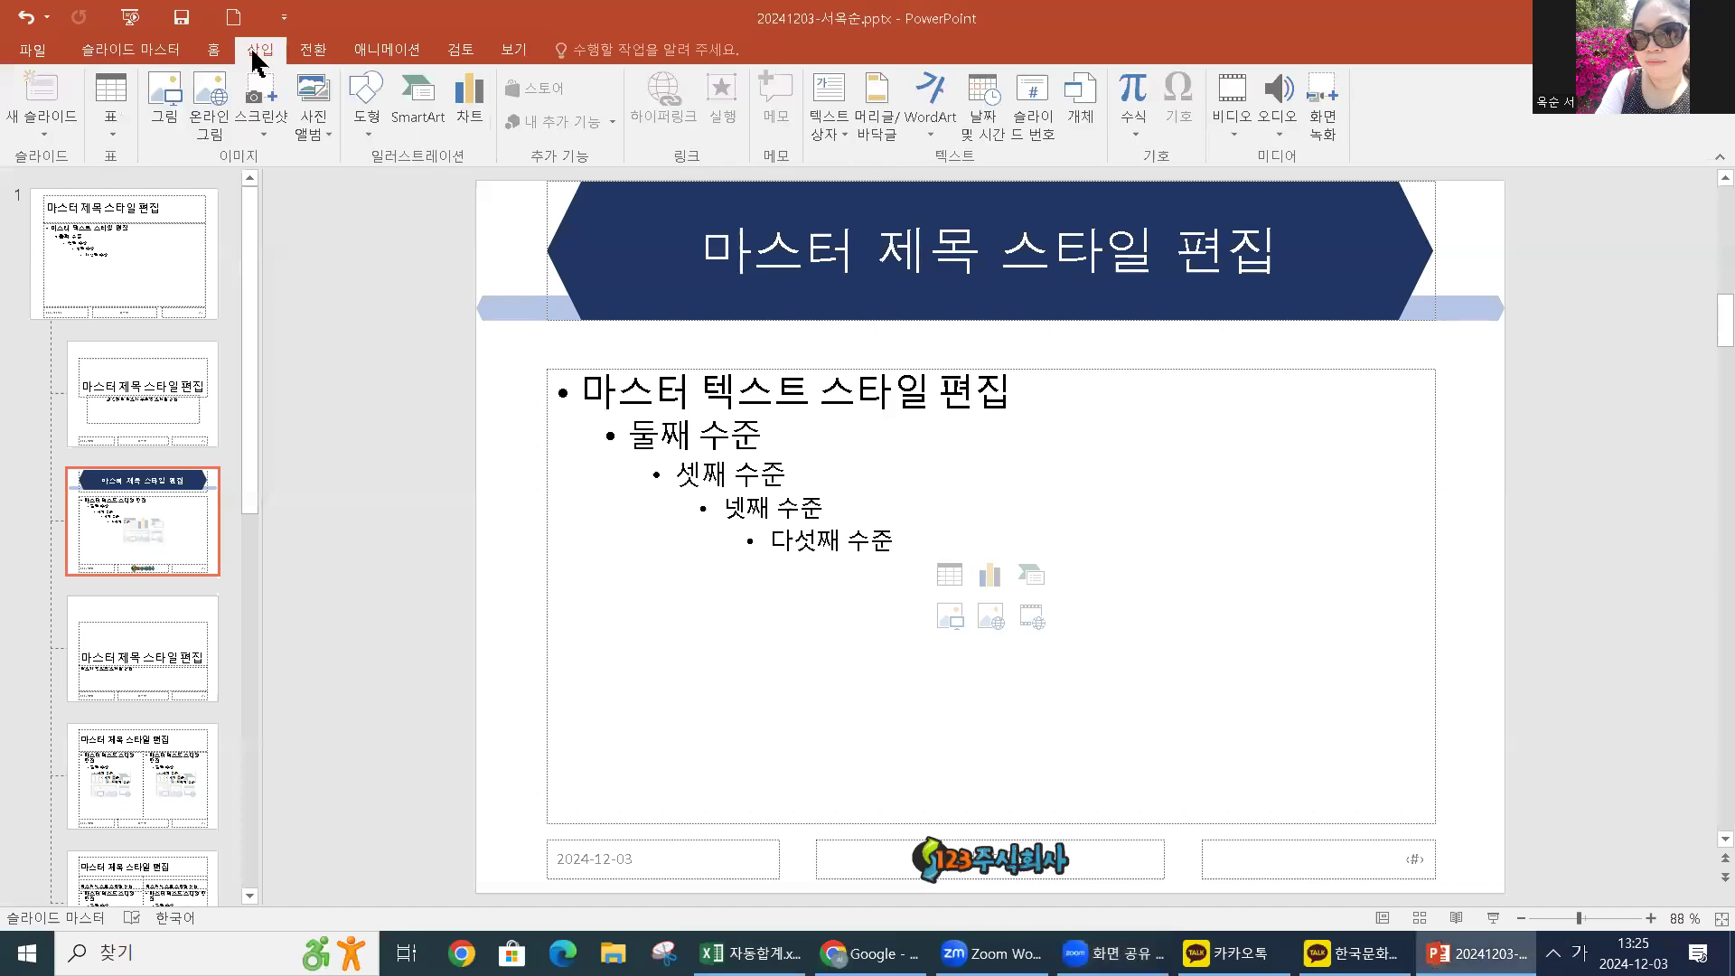
pyautogui.click(1048, 134)
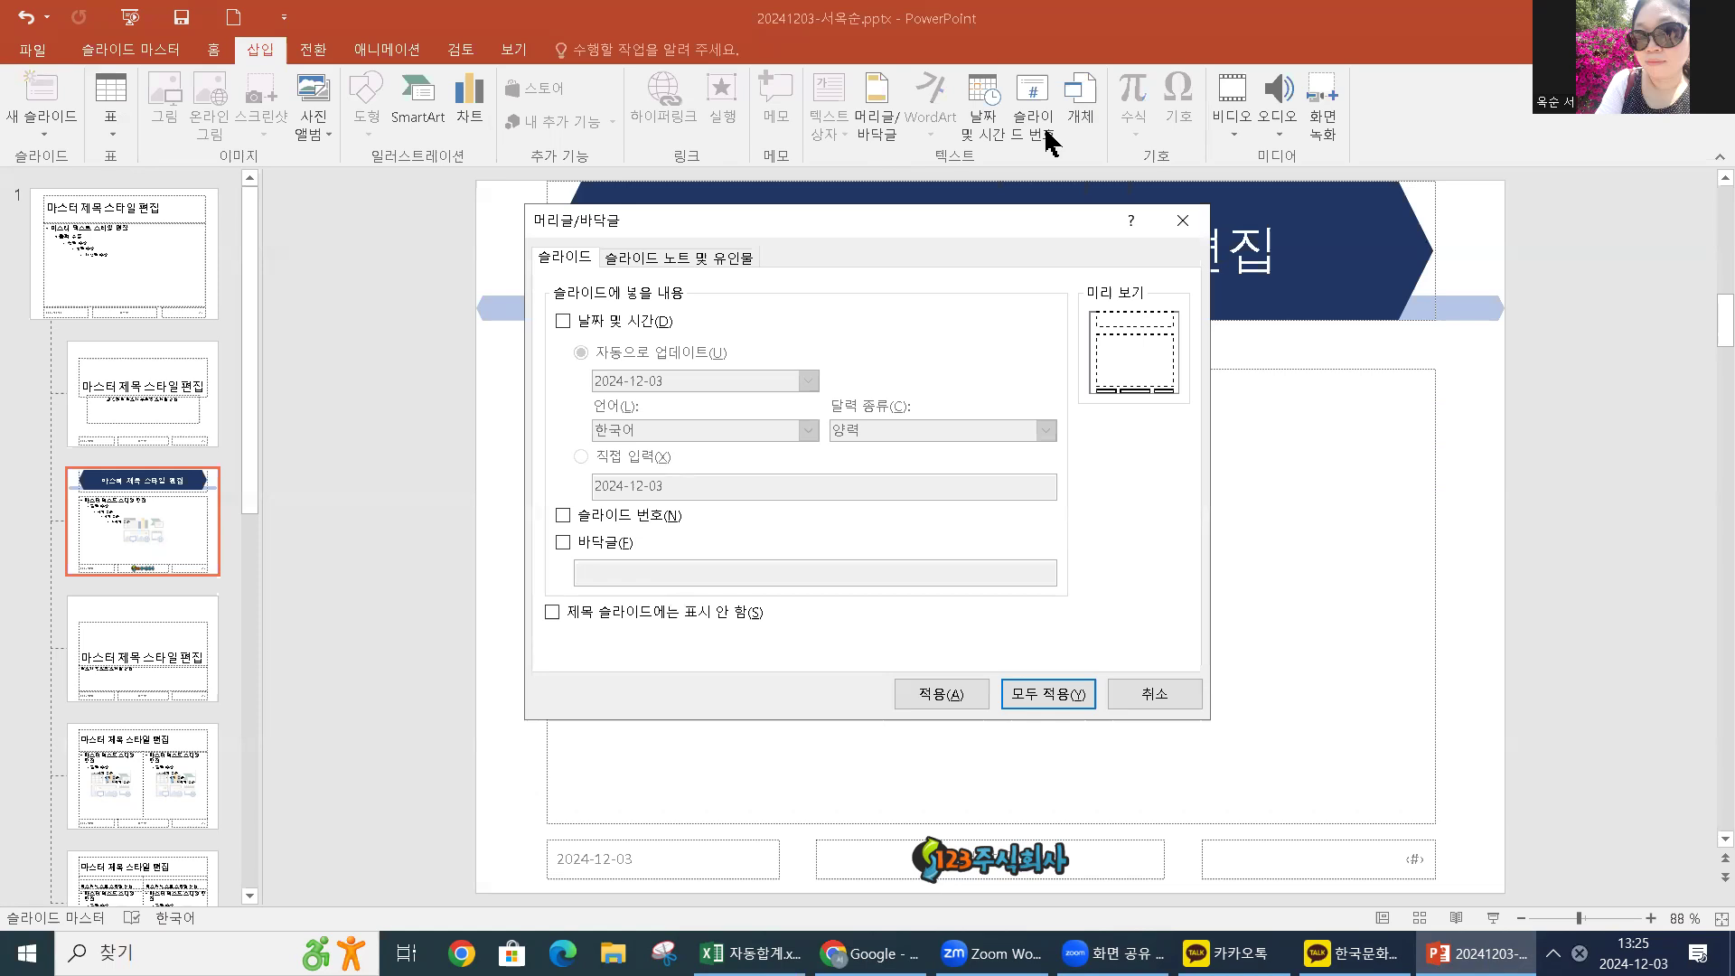
pyautogui.click(563, 517)
pyautogui.click(1040, 693)
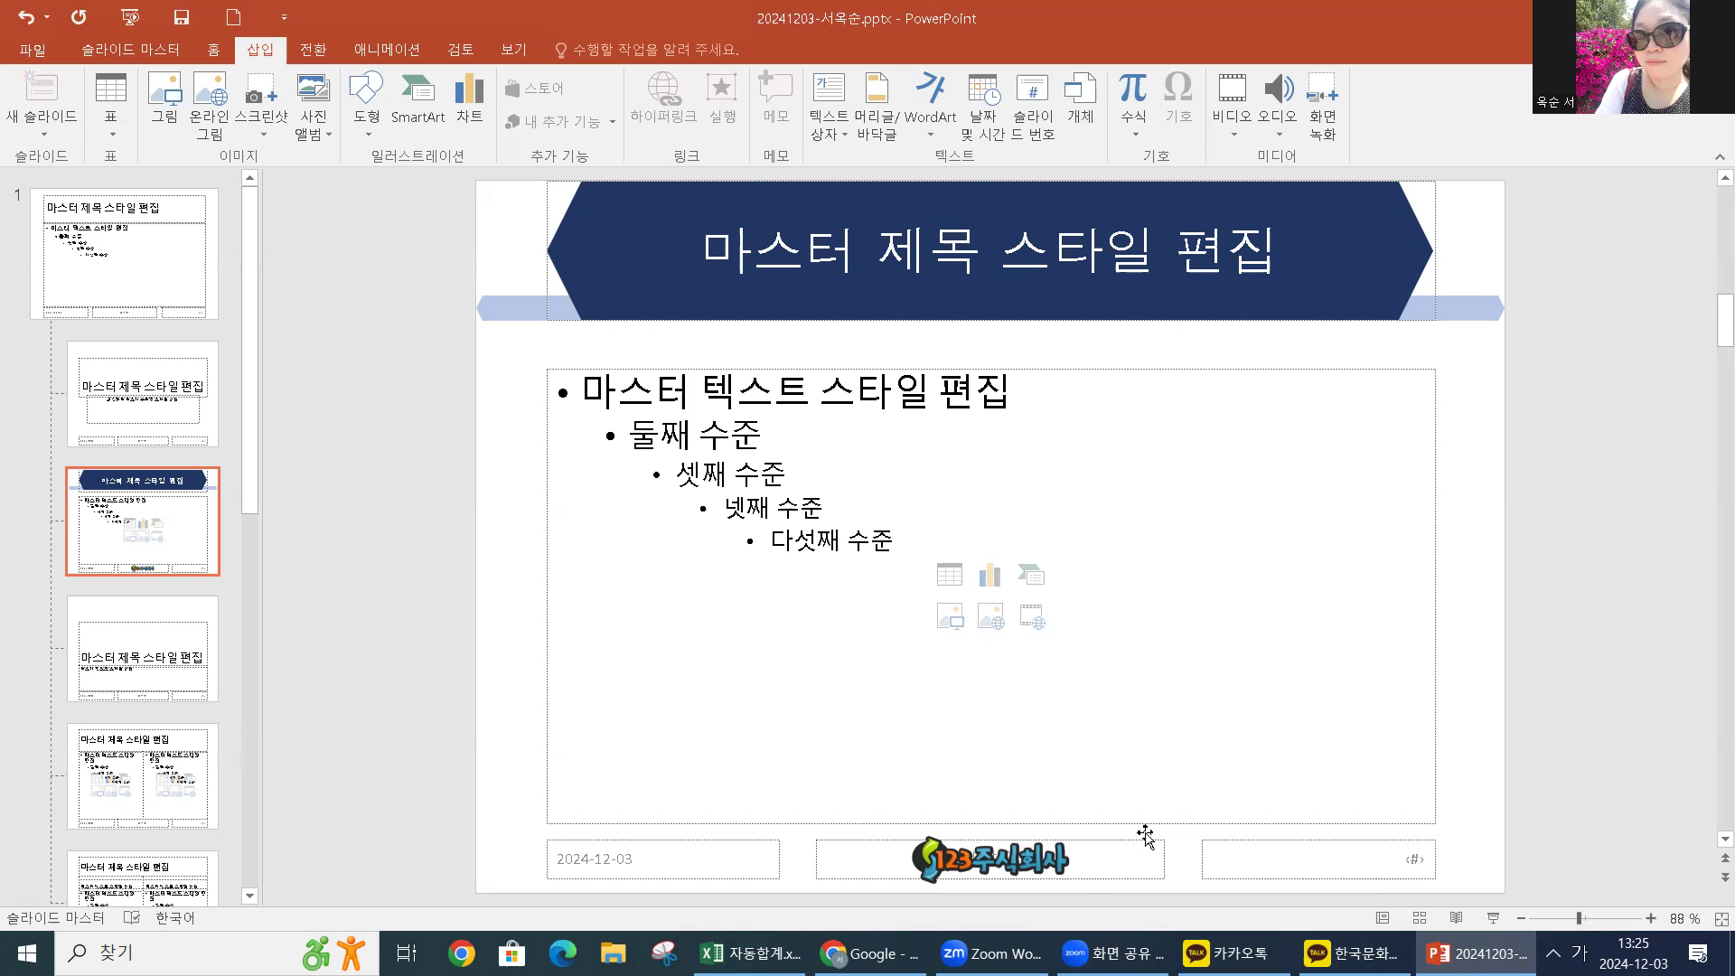
# Try to move the slide number placeholder onto the date placeholder's position and undo the move
pyautogui.click(582, 839)
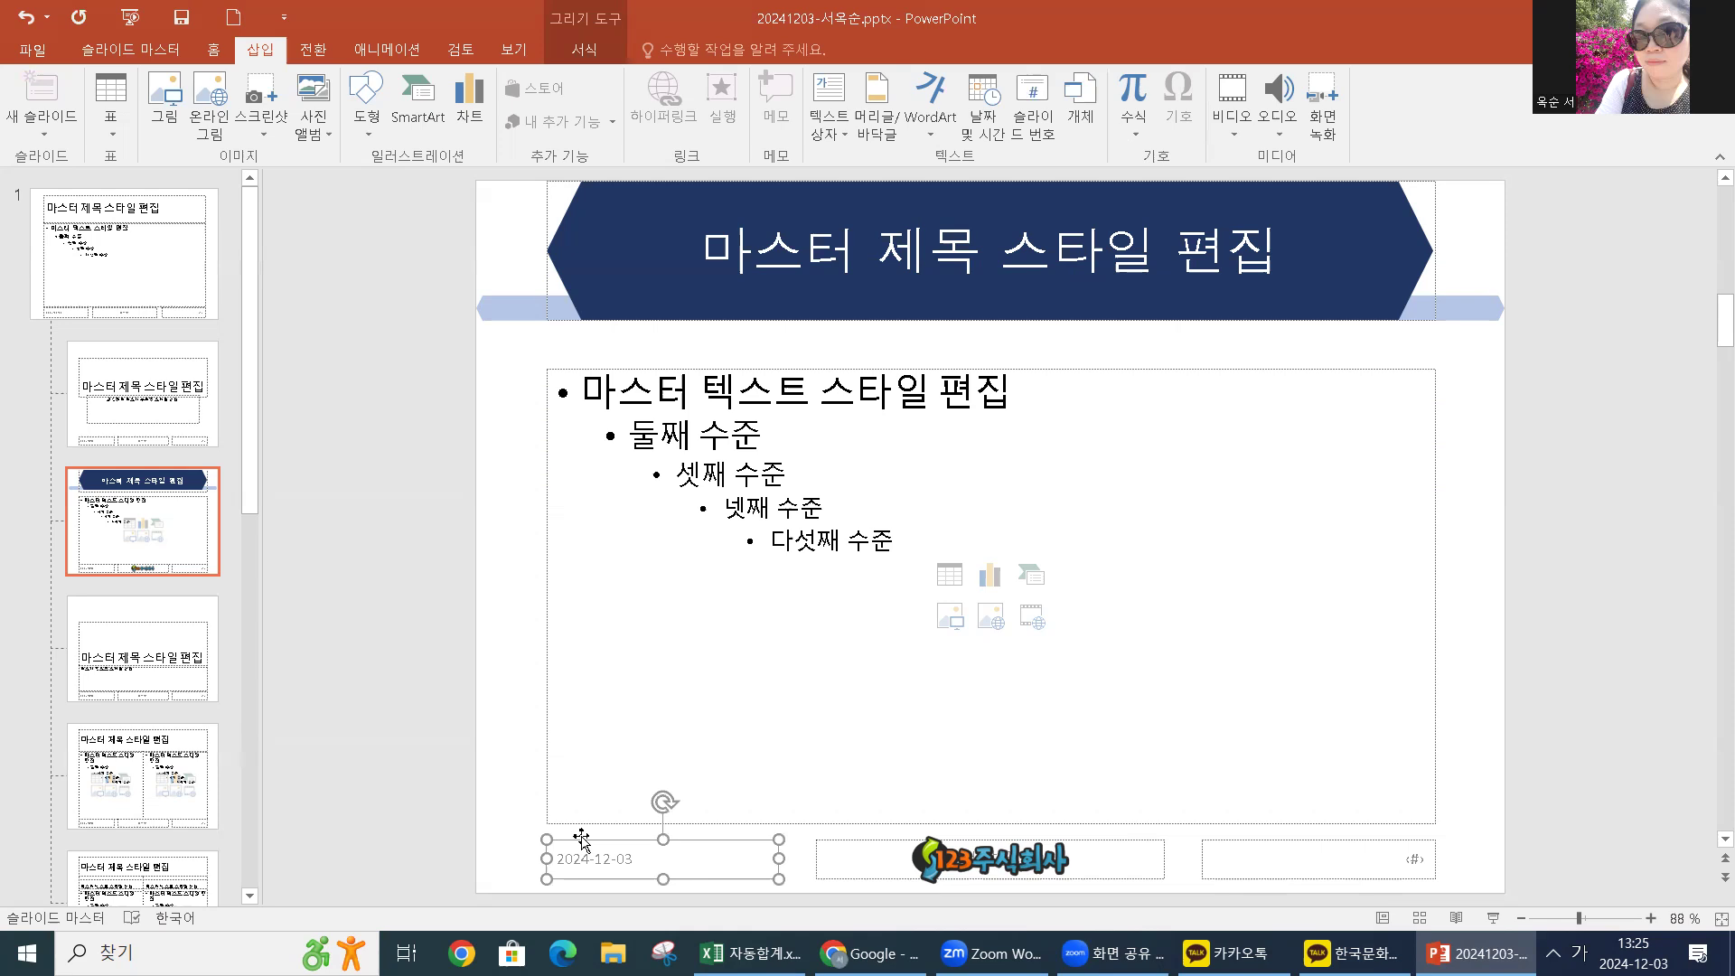
pyautogui.click(1270, 842)
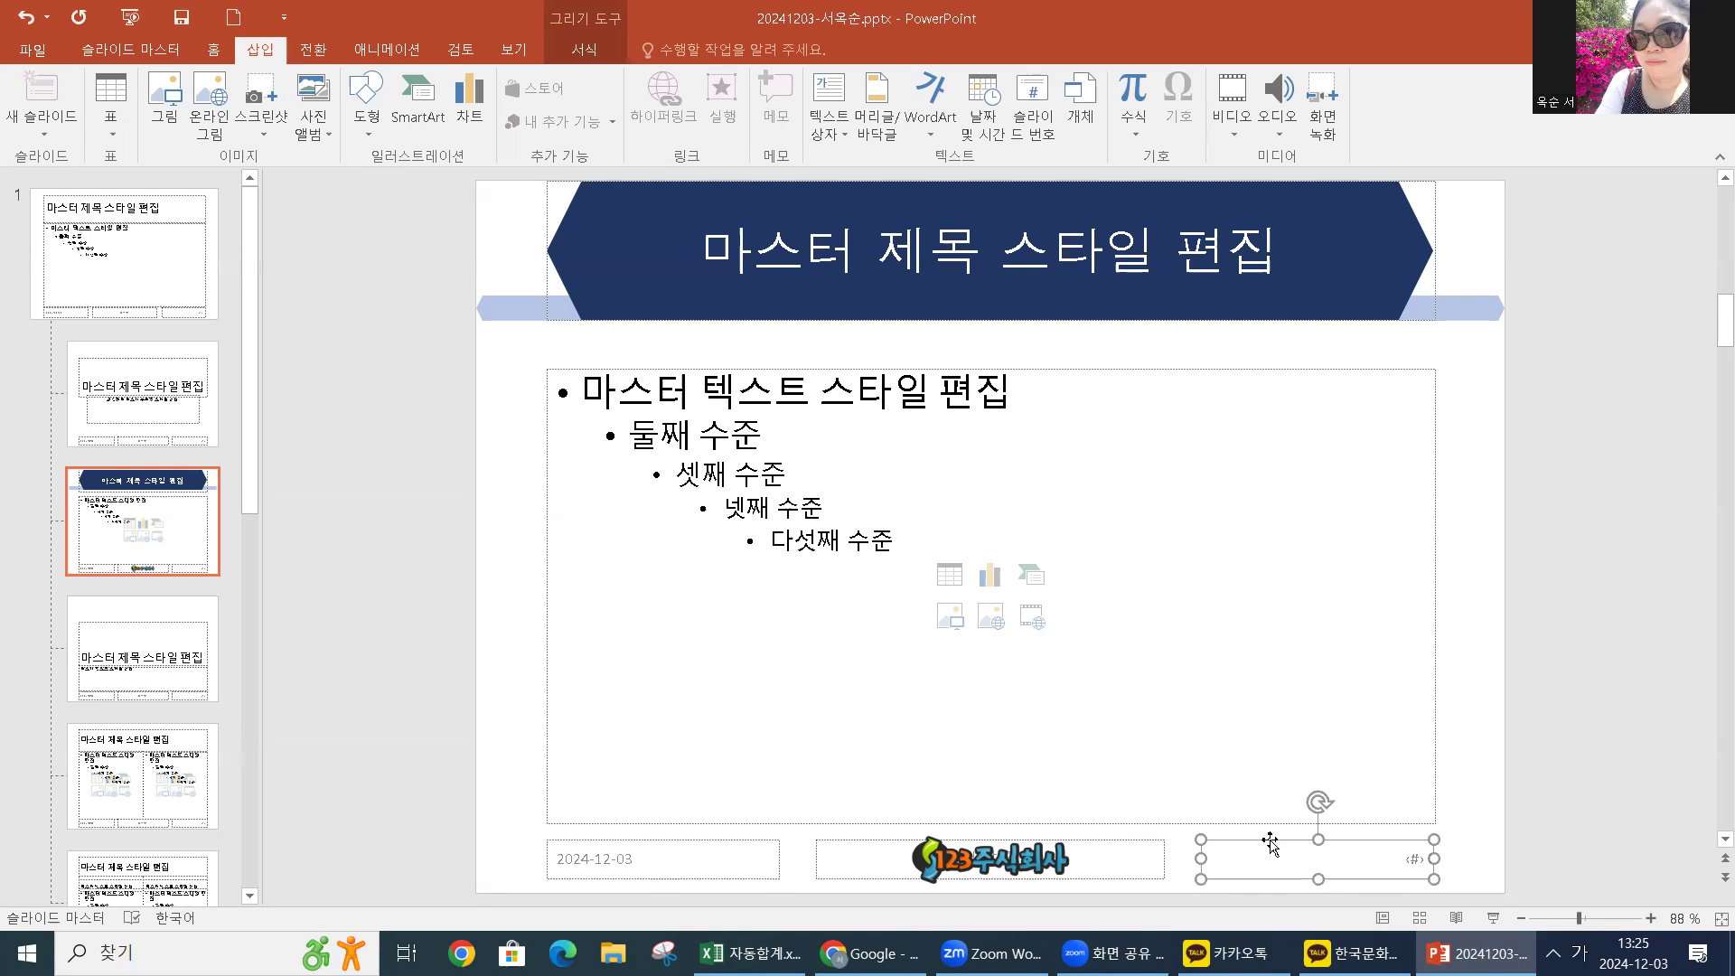
pyautogui.press('Left')
pyautogui.press('Left')
pyautogui.press('Left')
pyautogui.press('Left')
pyautogui.press('Left')
pyautogui.press('Left')
pyautogui.press('Left')
pyautogui.press('Left')
pyautogui.press('Left')
pyautogui.press('Left')
pyautogui.press('Left')
pyautogui.press('Left')
pyautogui.press('Left')
pyautogui.press('Left')
pyautogui.press('Left')
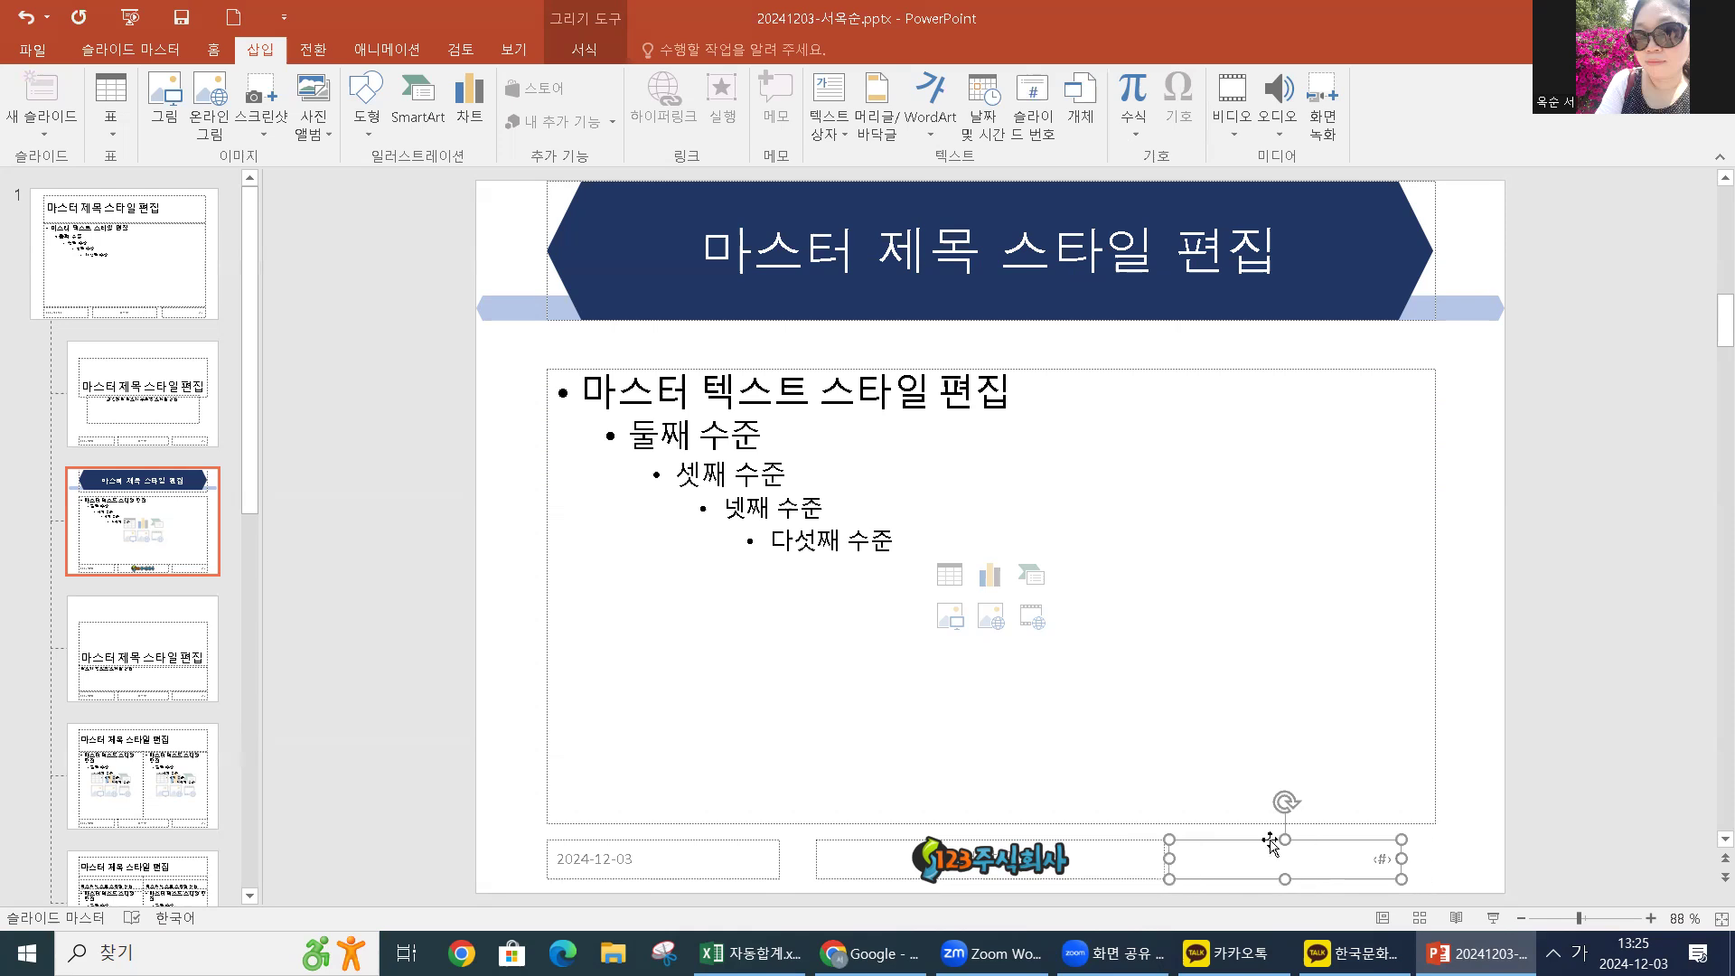
pyautogui.press('Left')
pyautogui.press('Left')
pyautogui.press('Left')
pyautogui.press('Left')
pyautogui.press('Left')
pyautogui.press('Left')
pyautogui.press('Left')
pyautogui.press('Left')
pyautogui.press('Left')
pyautogui.press('Left')
pyautogui.press('Left')
pyautogui.press('Left')
pyautogui.press('Left')
pyautogui.press('Left')
pyautogui.press('Left')
pyautogui.press('Left')
pyautogui.press('Left')
pyautogui.press('Left')
pyautogui.press('Left')
pyautogui.press('Left')
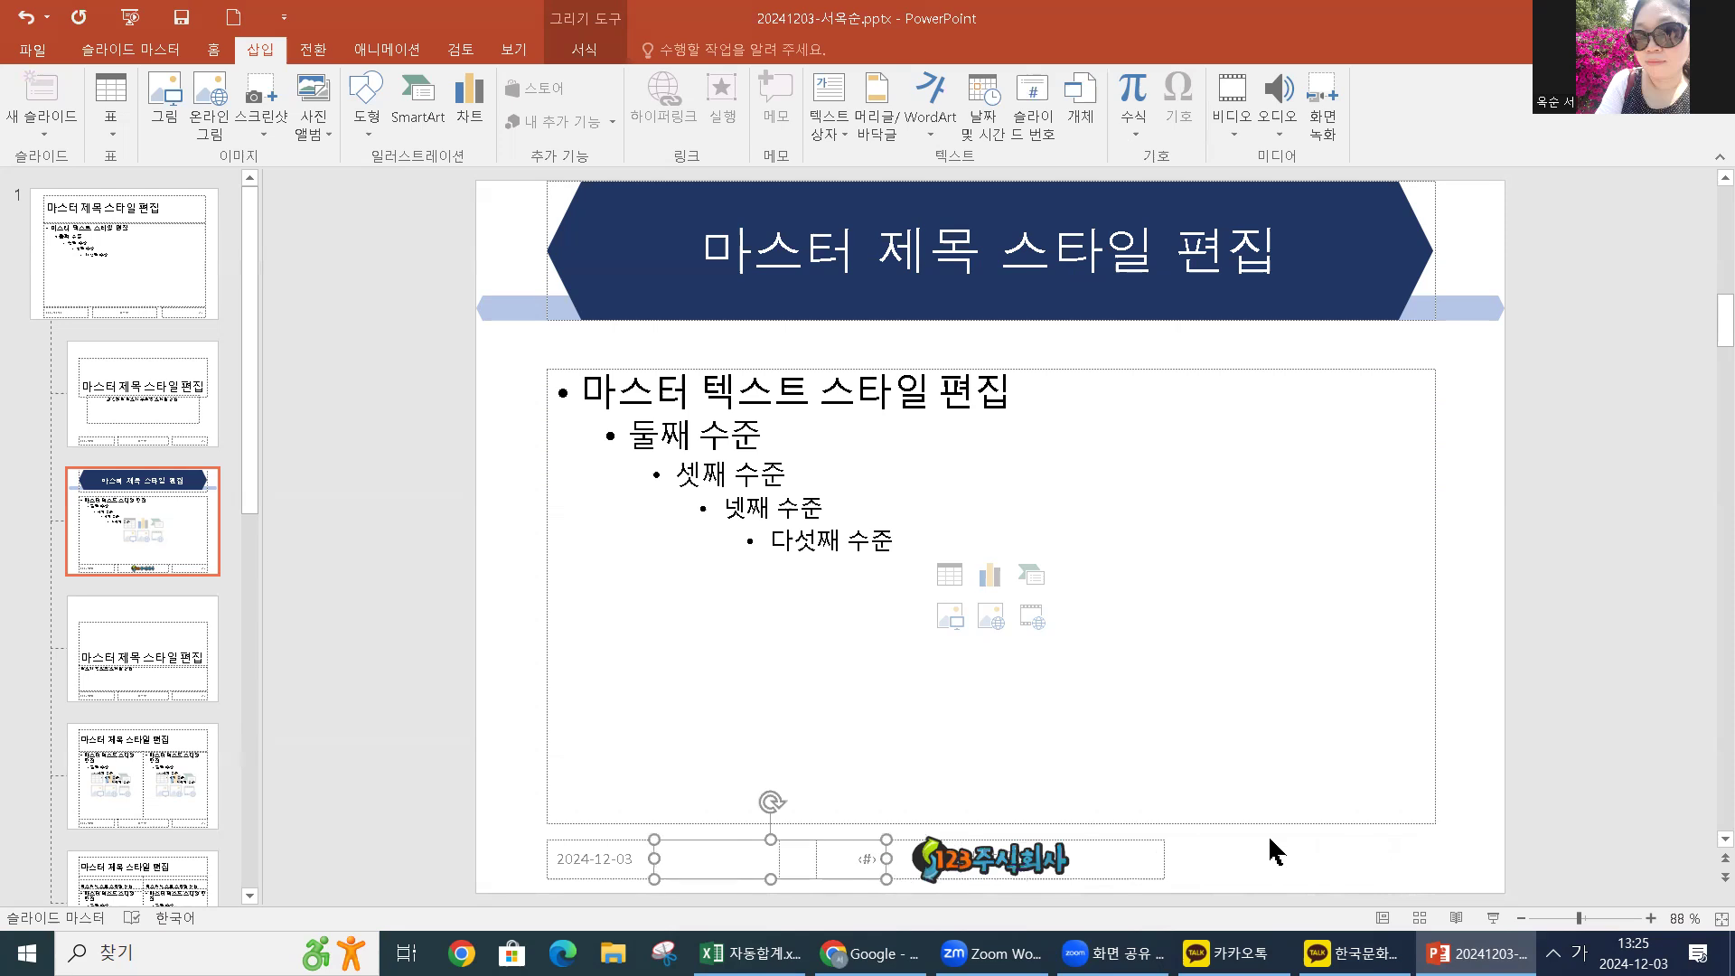
pyautogui.press('Left')
pyautogui.press('Left')
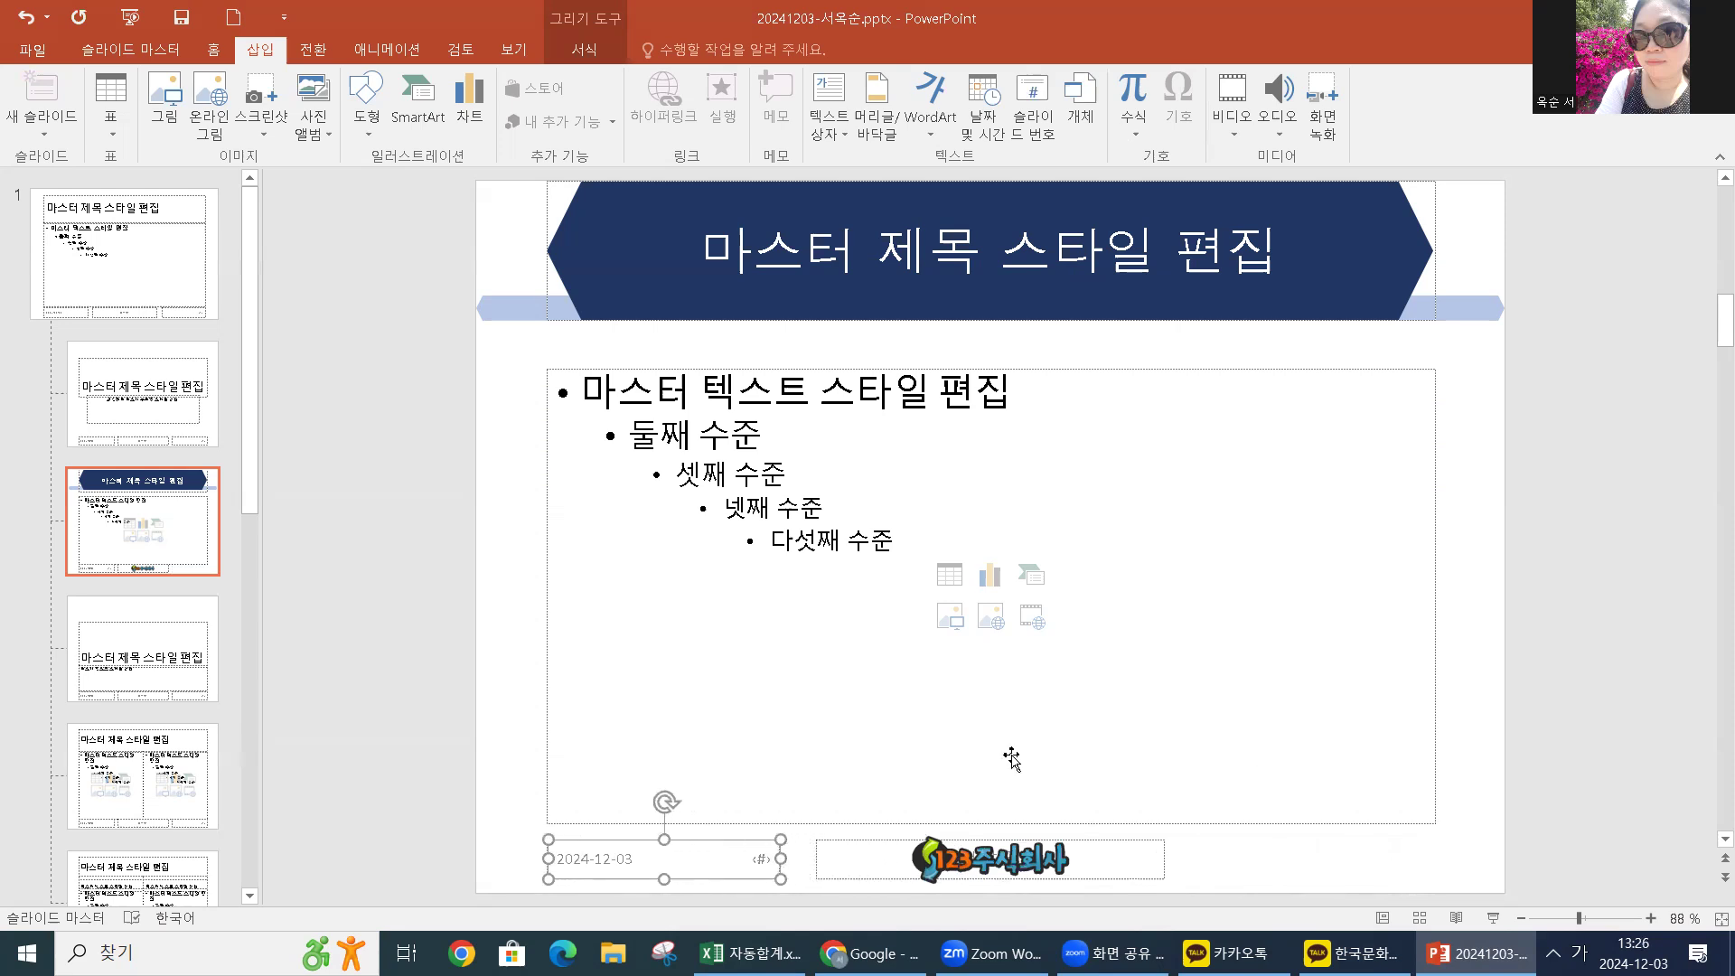
pyautogui.hotkey('ctrl', 'z')
# Delete the date placeholder and move the slide number placeholder horizontally into its place
pyautogui.click(689, 881)
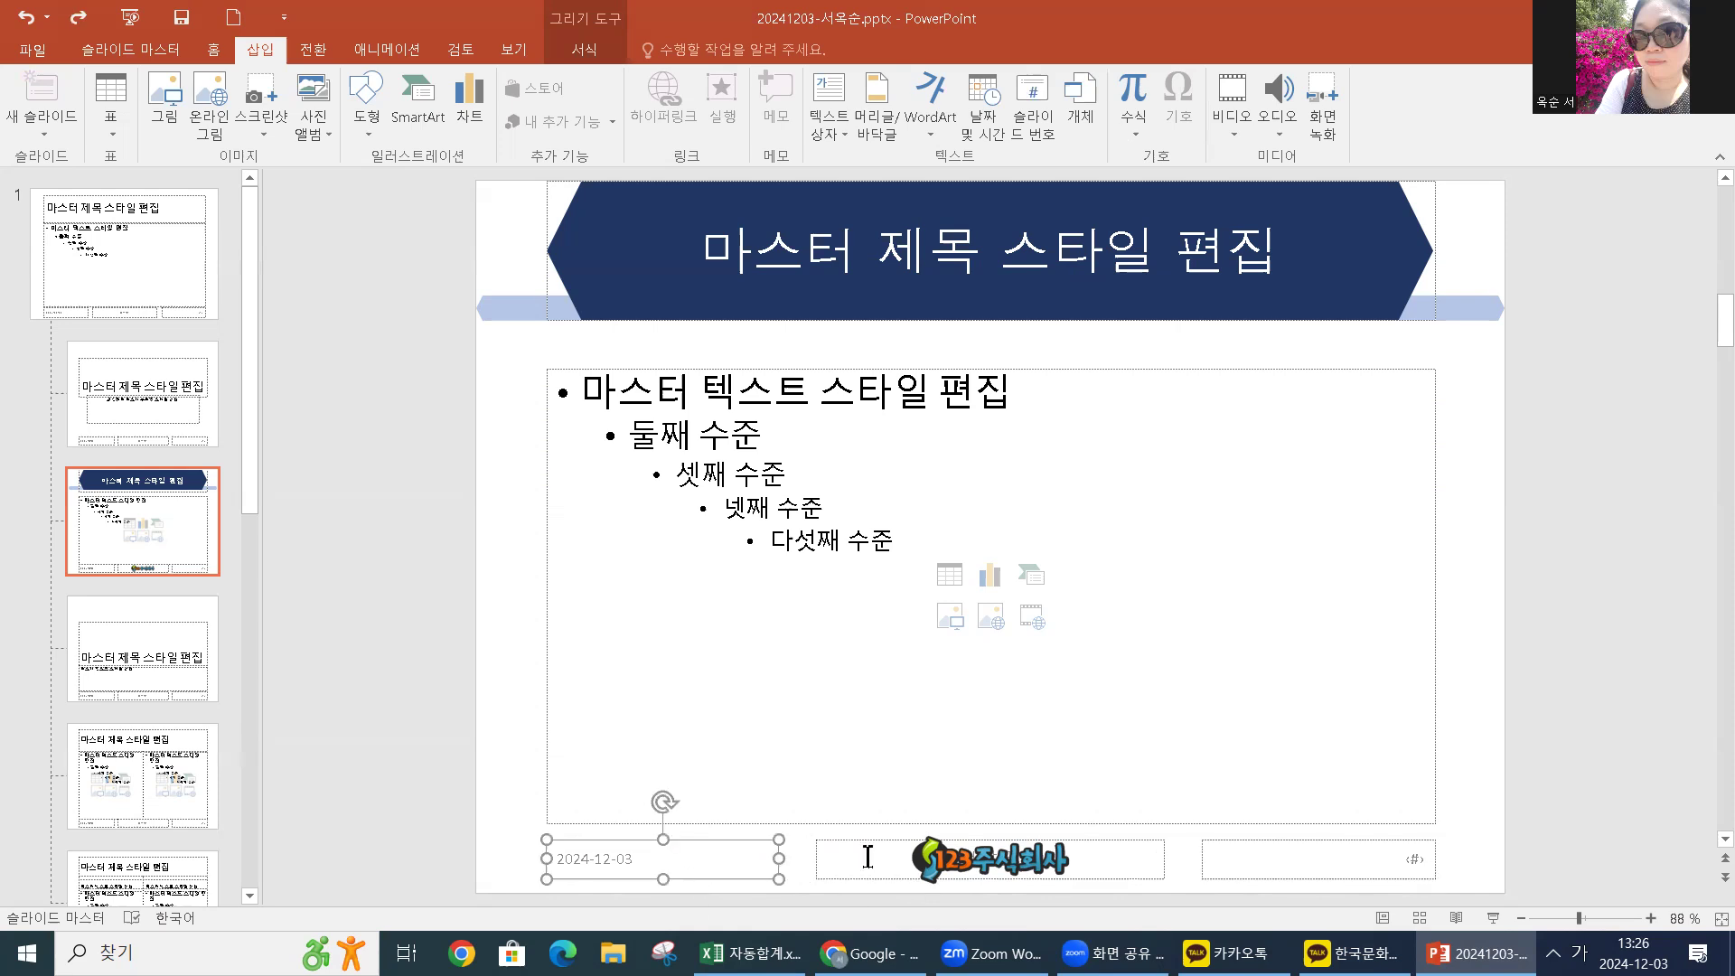
pyautogui.press('Delete')
pyautogui.click(1243, 840)
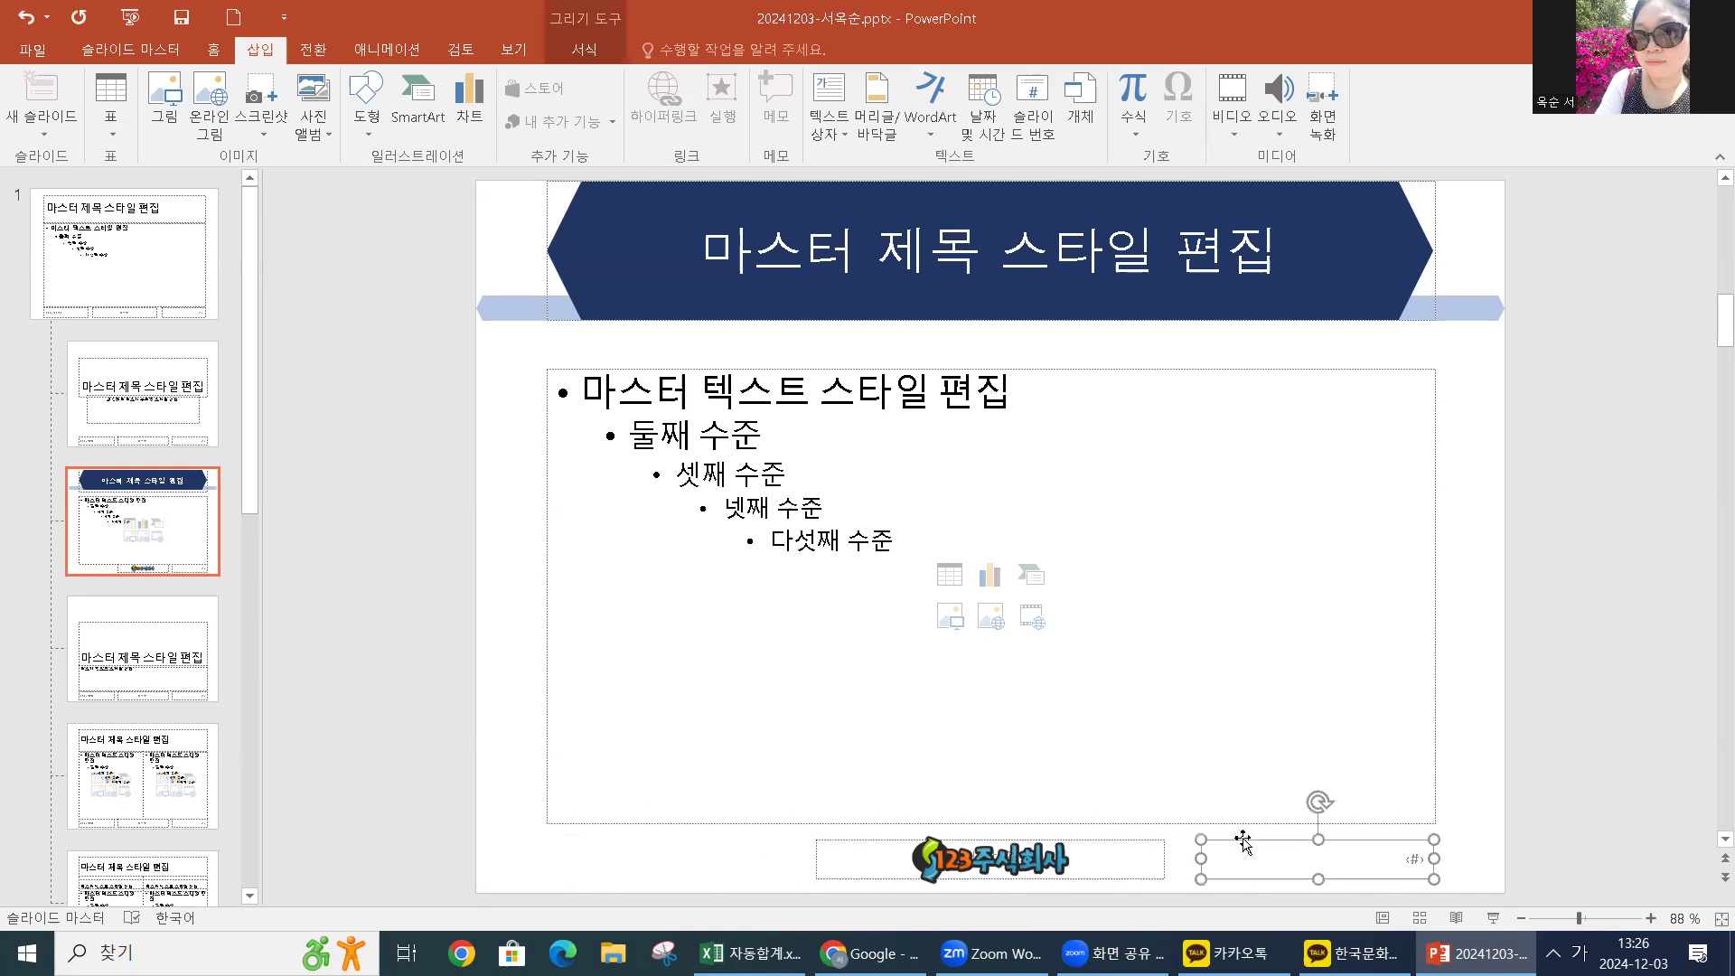
pyautogui.press('Left')
pyautogui.press('Left')
pyautogui.press('Left')
pyautogui.press('Left')
pyautogui.press('Left')
pyautogui.press('Left')
pyautogui.press('Left')
pyautogui.press('Left')
pyautogui.press('Left')
pyautogui.press('Left')
pyautogui.press('Left')
pyautogui.press('Left')
pyautogui.press('Left')
pyautogui.press('Left')
pyautogui.press('Left')
pyautogui.press('Left')
pyautogui.press('Left')
pyautogui.press('Left')
pyautogui.press('Left')
pyautogui.press('Left')
pyautogui.press('Left')
pyautogui.press('Left')
pyautogui.press('Left')
pyautogui.press('Left')
pyautogui.press('Left')
pyautogui.press('Left')
pyautogui.press('Left')
pyautogui.press('Left')
pyautogui.press('Left')
pyautogui.press('Left')
pyautogui.press('Left')
pyautogui.press('Left')
pyautogui.press('Left')
pyautogui.press('Left')
pyautogui.press('Left')
pyautogui.press('Left')
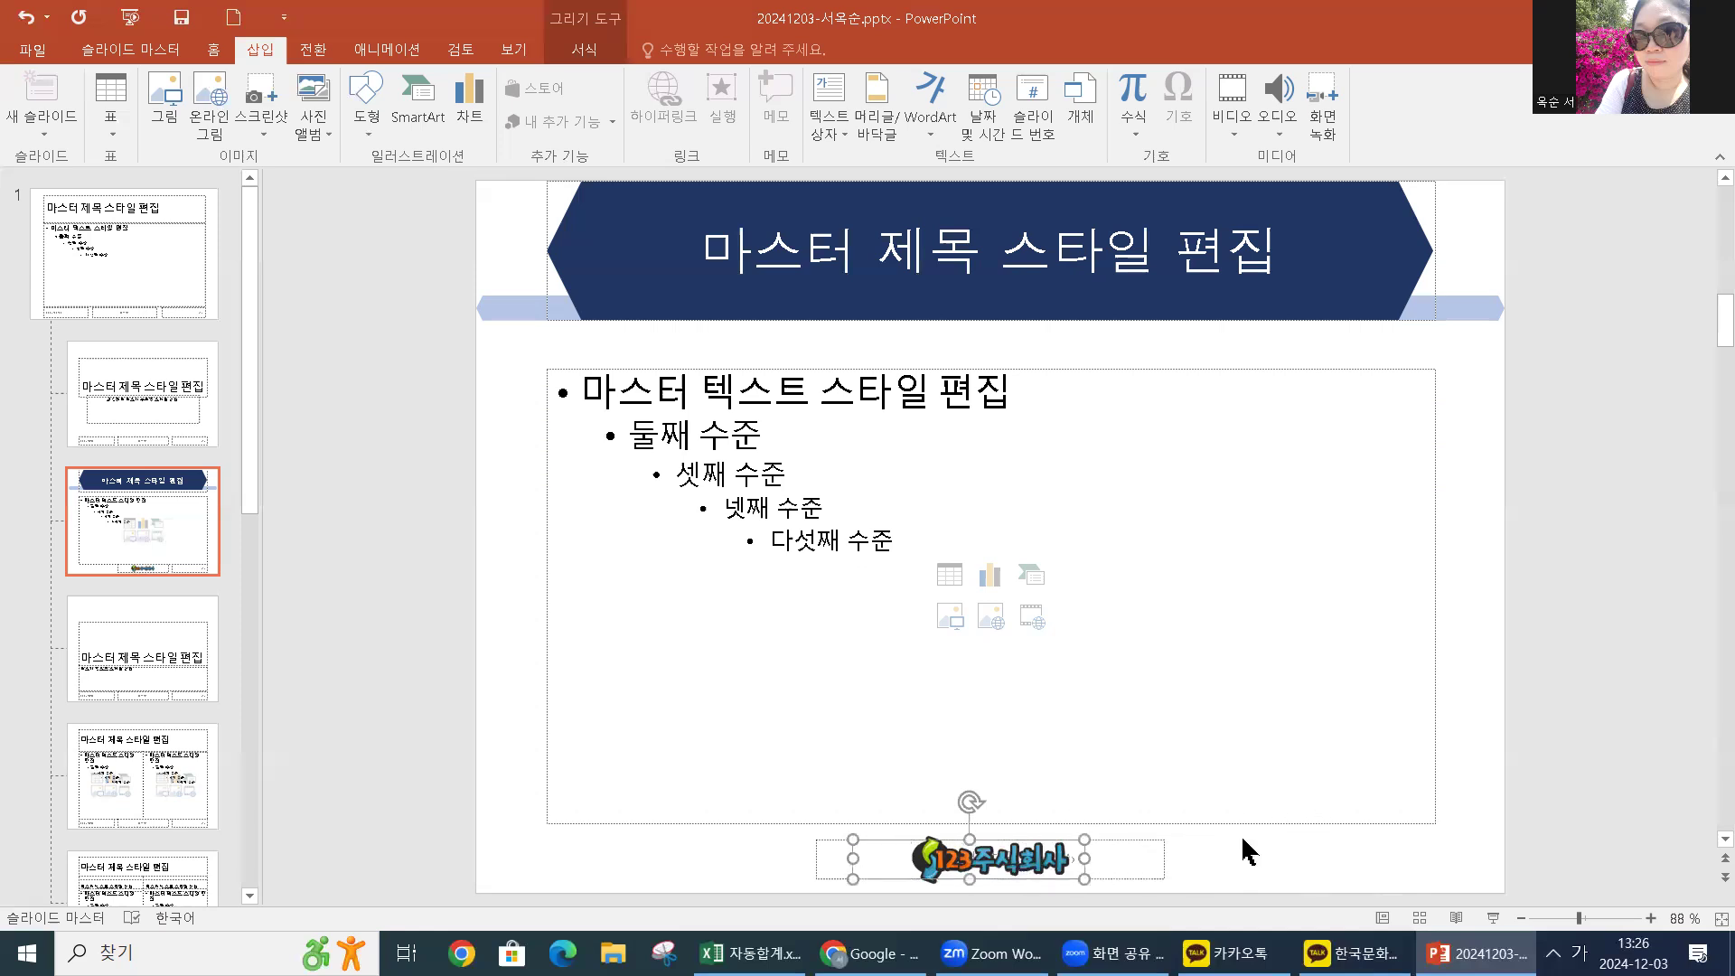
pyautogui.hotkey('ctrl', 'Right')
pyautogui.hotkey('ctrl', 'Right')
pyautogui.hotkey('ctrl', 'Right')
pyautogui.hotkey('ctrl', 'Right')
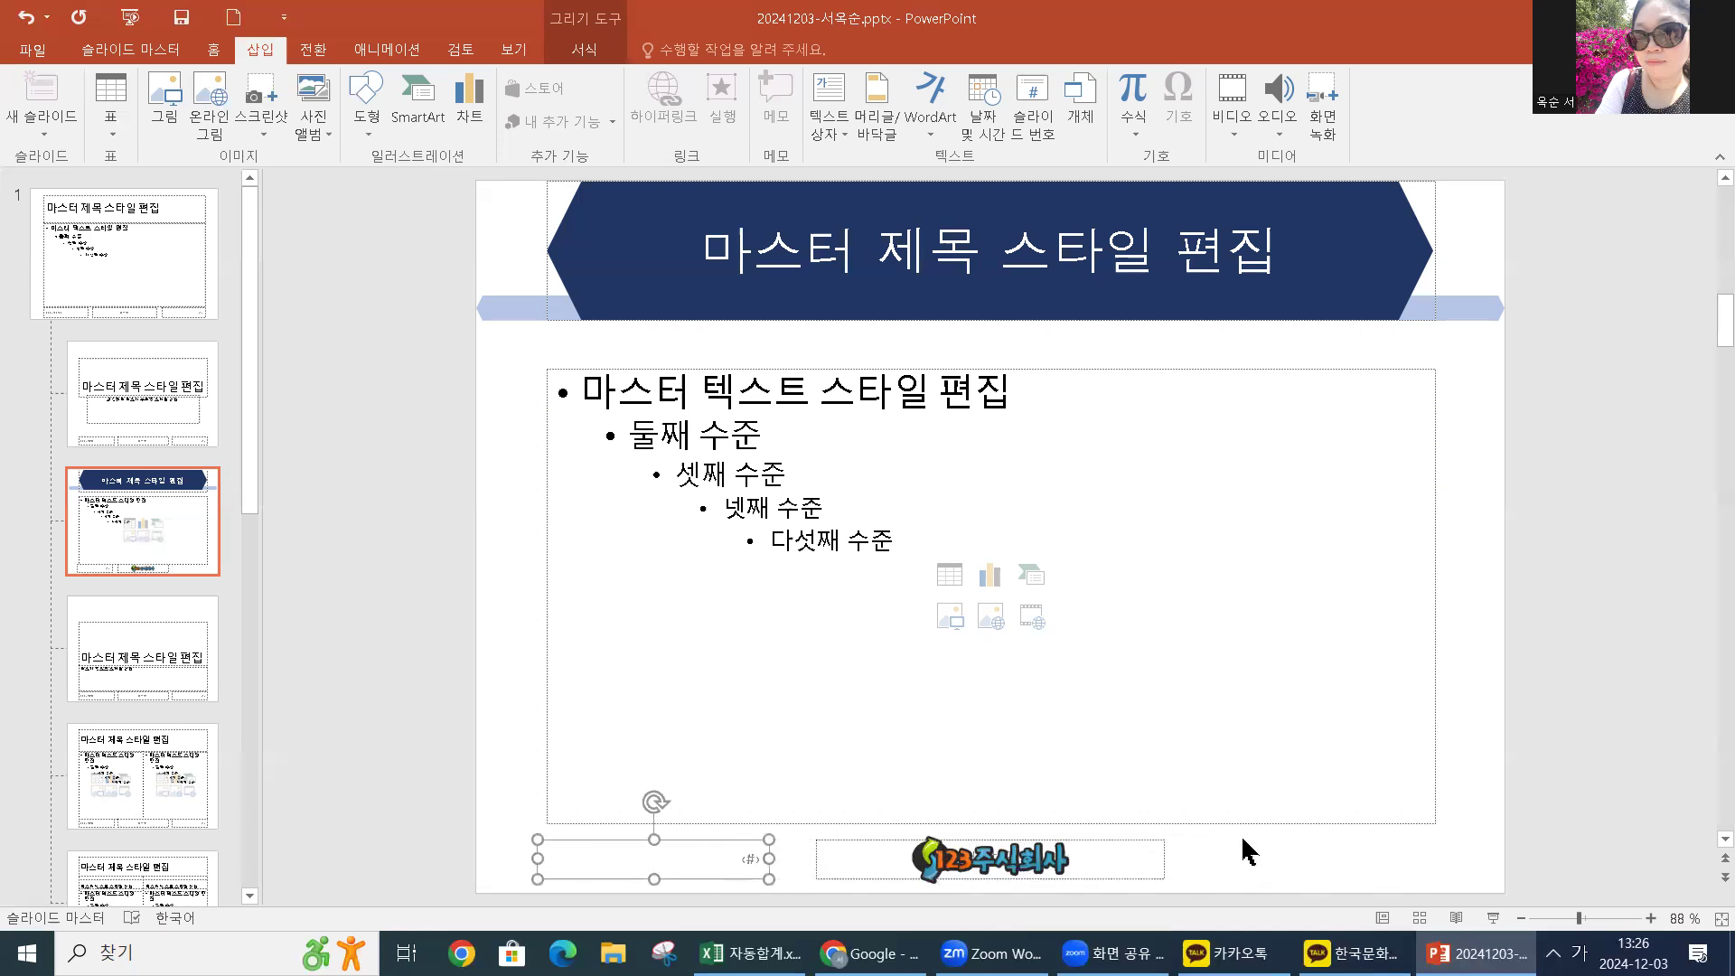
pyautogui.hotkey('ctrl', 'Right')
pyautogui.hotkey('ctrl', 'Right')
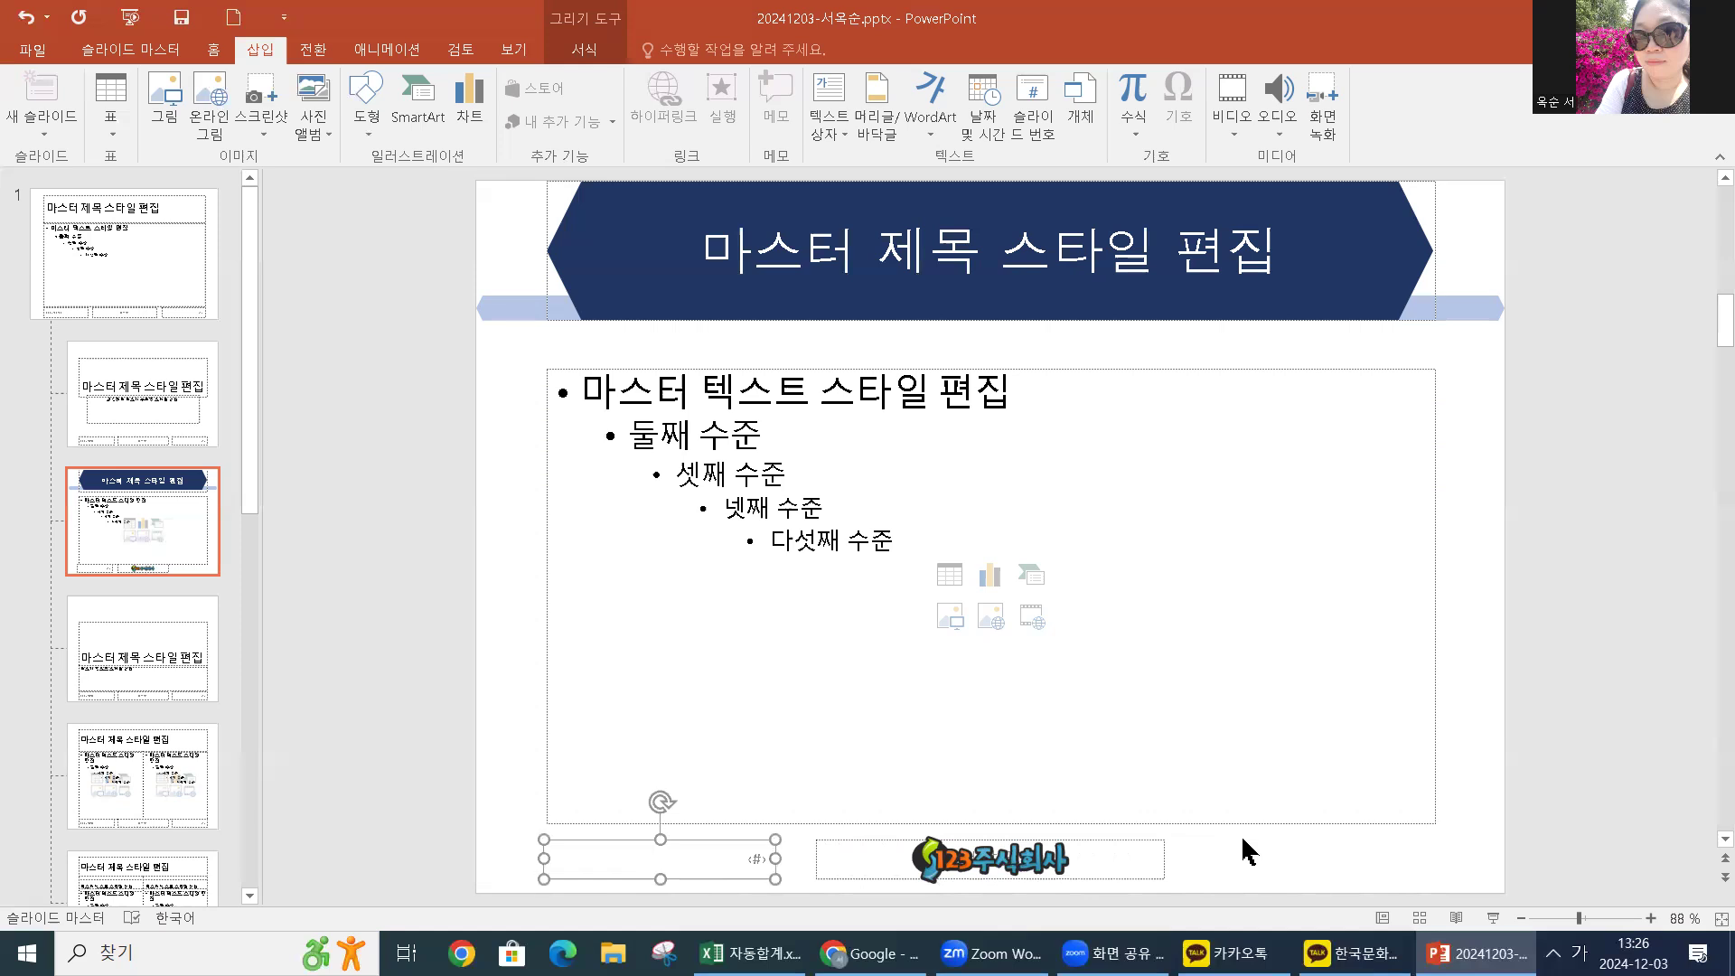
# Left-align the slide number text in its placeholder
pyautogui.click(214, 52)
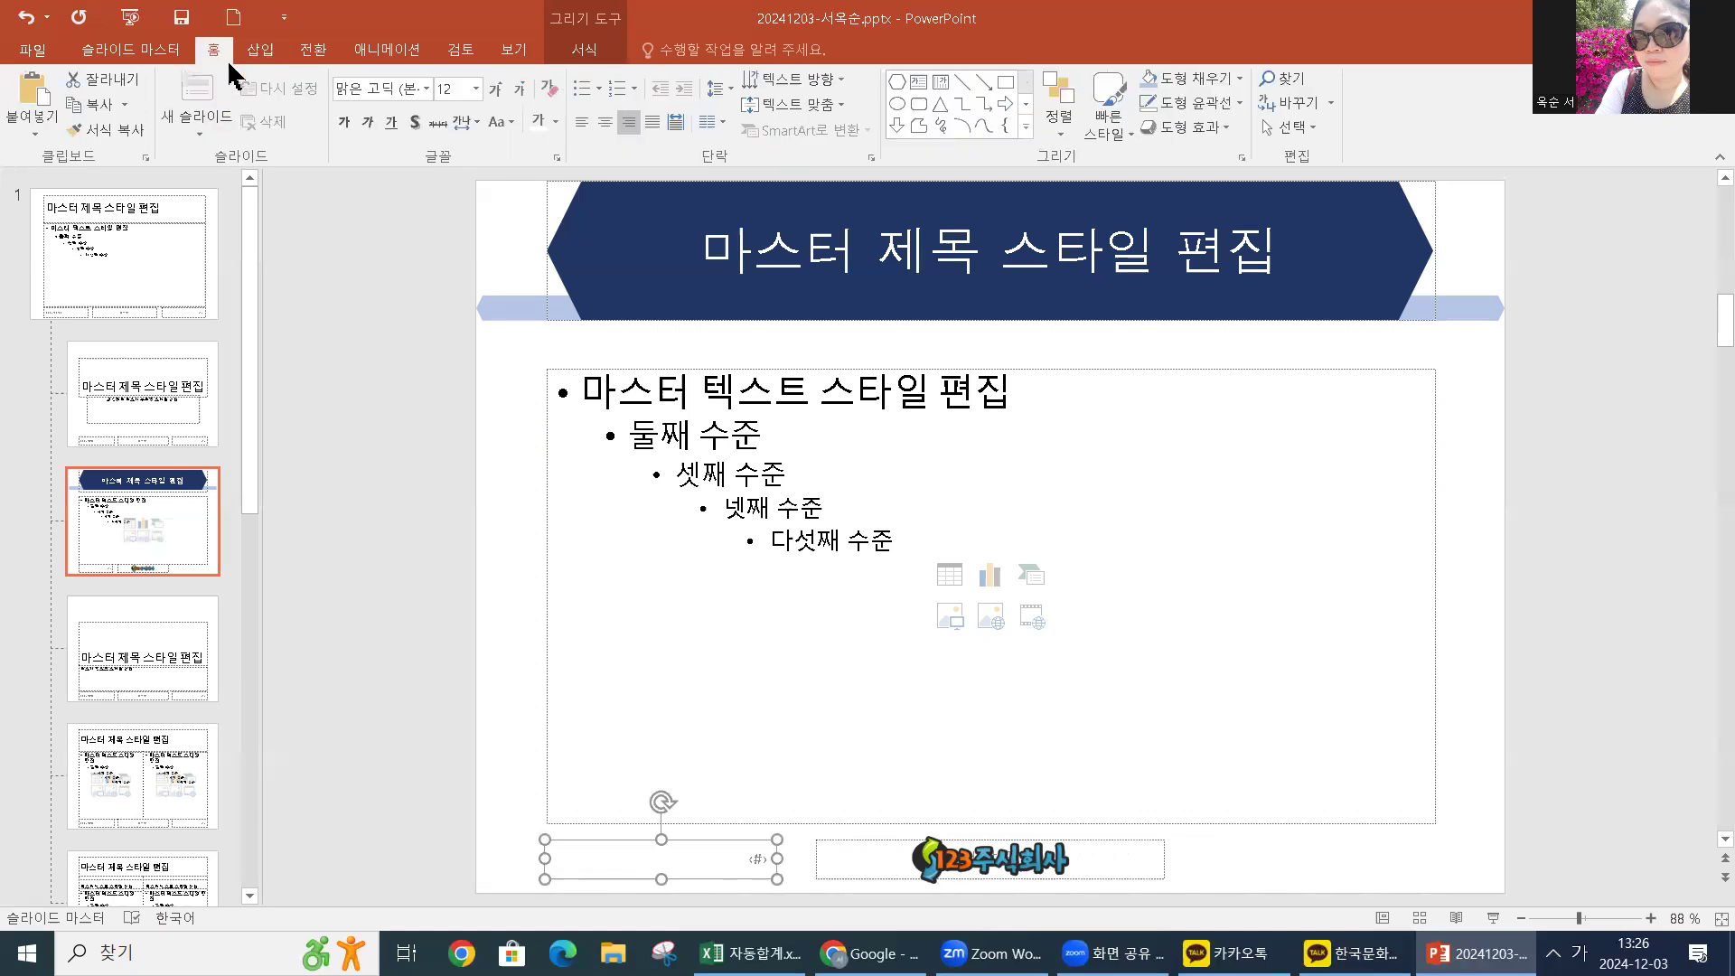
pyautogui.click(582, 122)
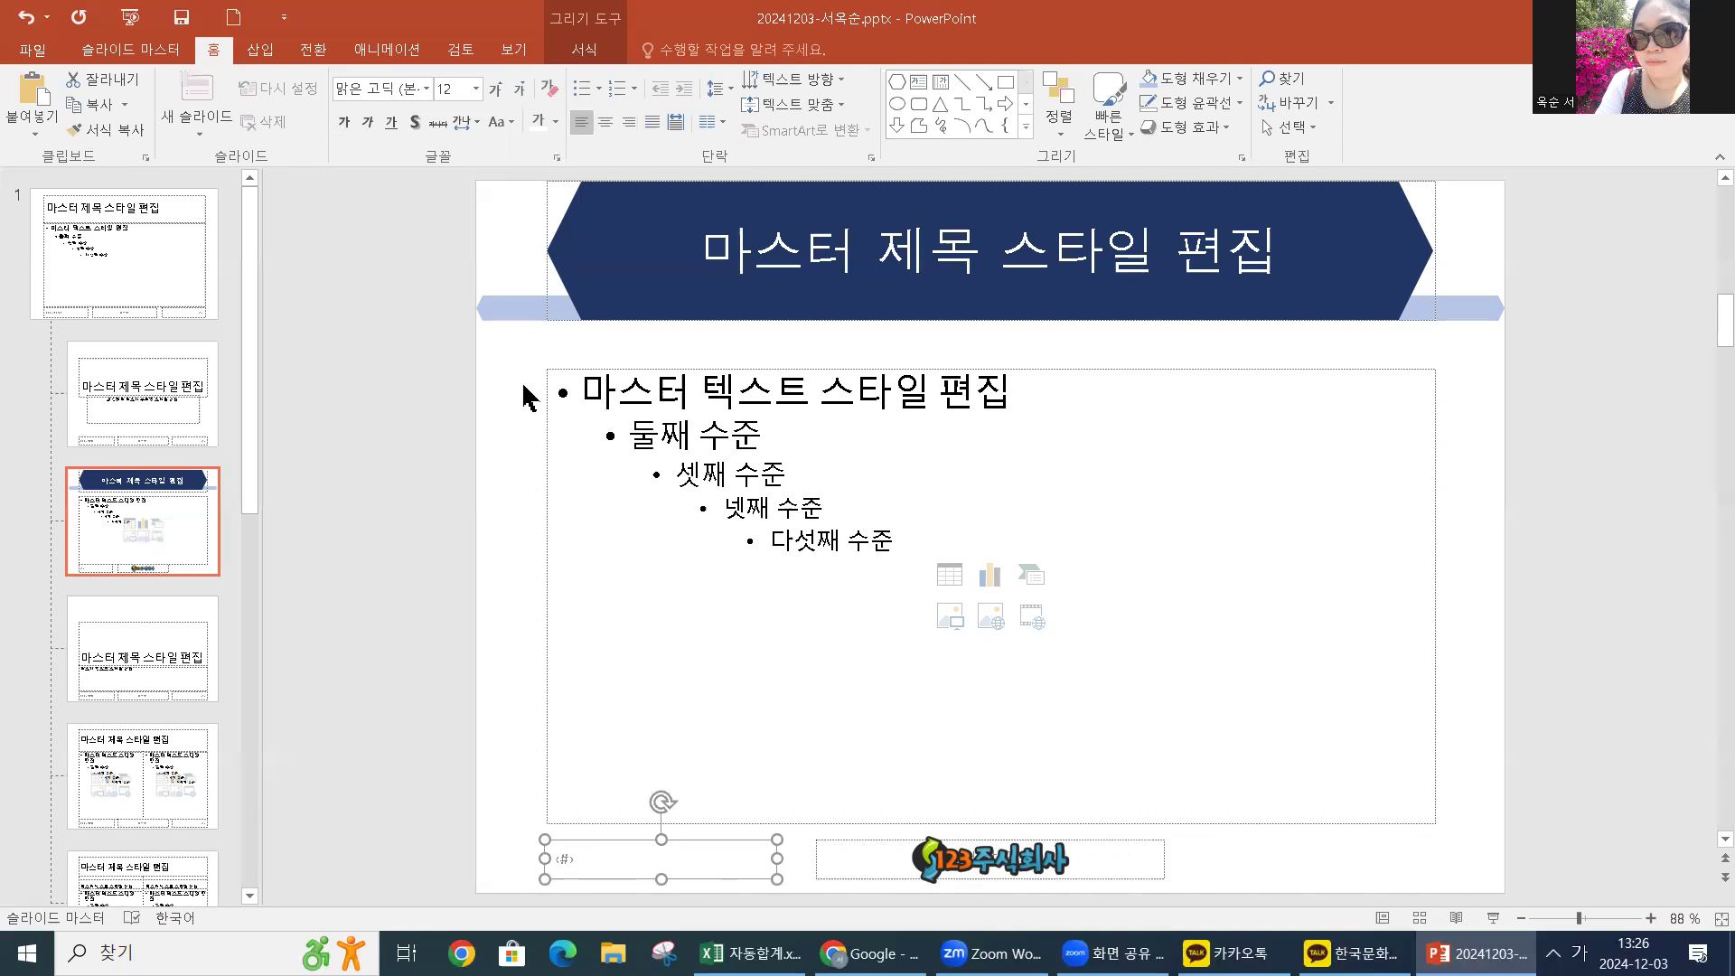
pyautogui.click(414, 398)
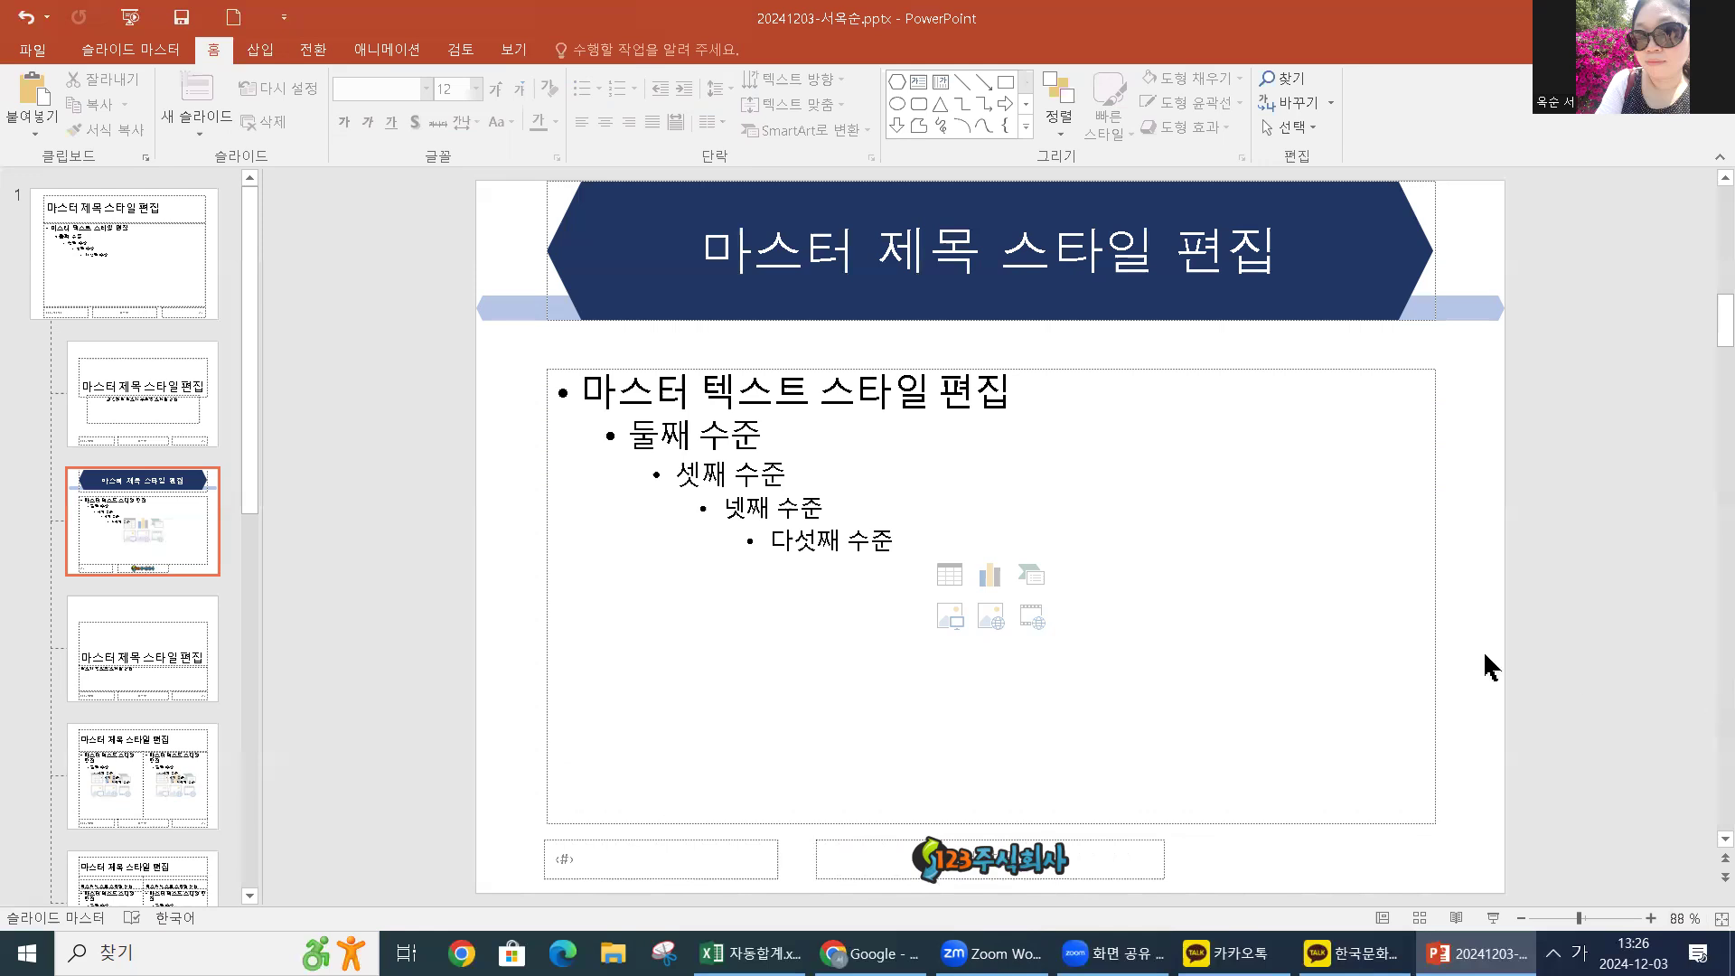
# Close the slide master view and check the layout on the content slides and the title slide
pyautogui.click(140, 56)
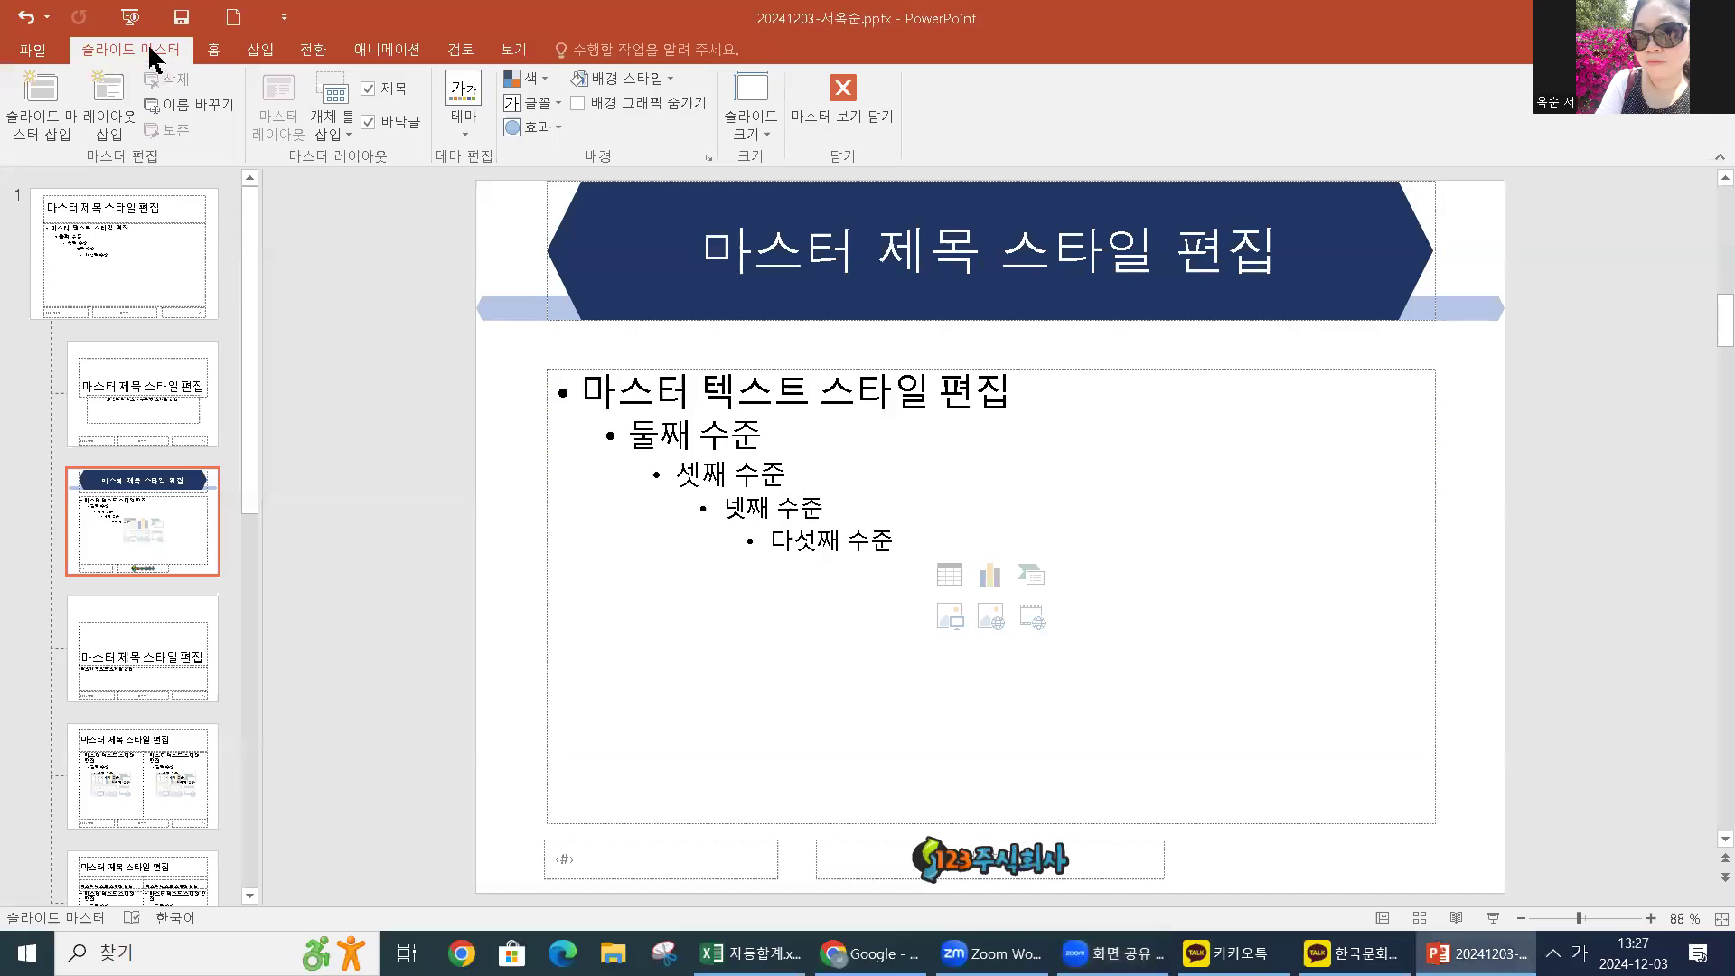
pyautogui.click(850, 101)
pyautogui.click(150, 382)
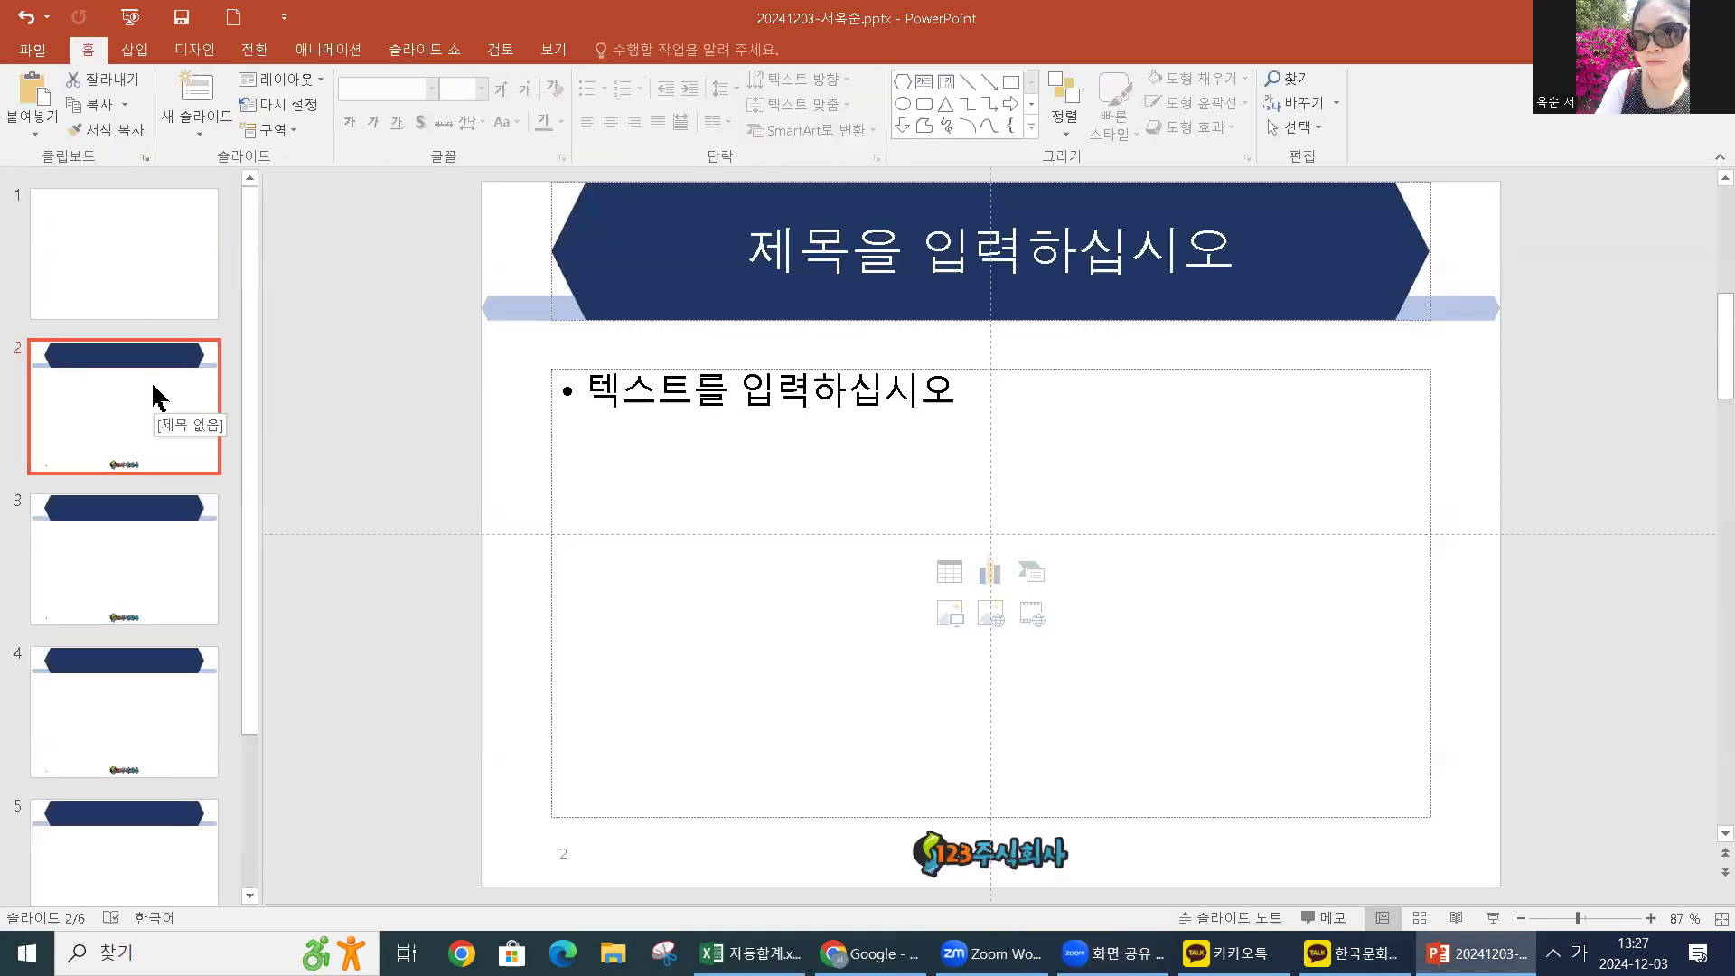
pyautogui.scroll(-2, 195, 763)
pyautogui.scroll(2, 110, 489)
pyautogui.click(116, 608)
pyautogui.click(95, 856)
pyautogui.scroll(2, 66, 398)
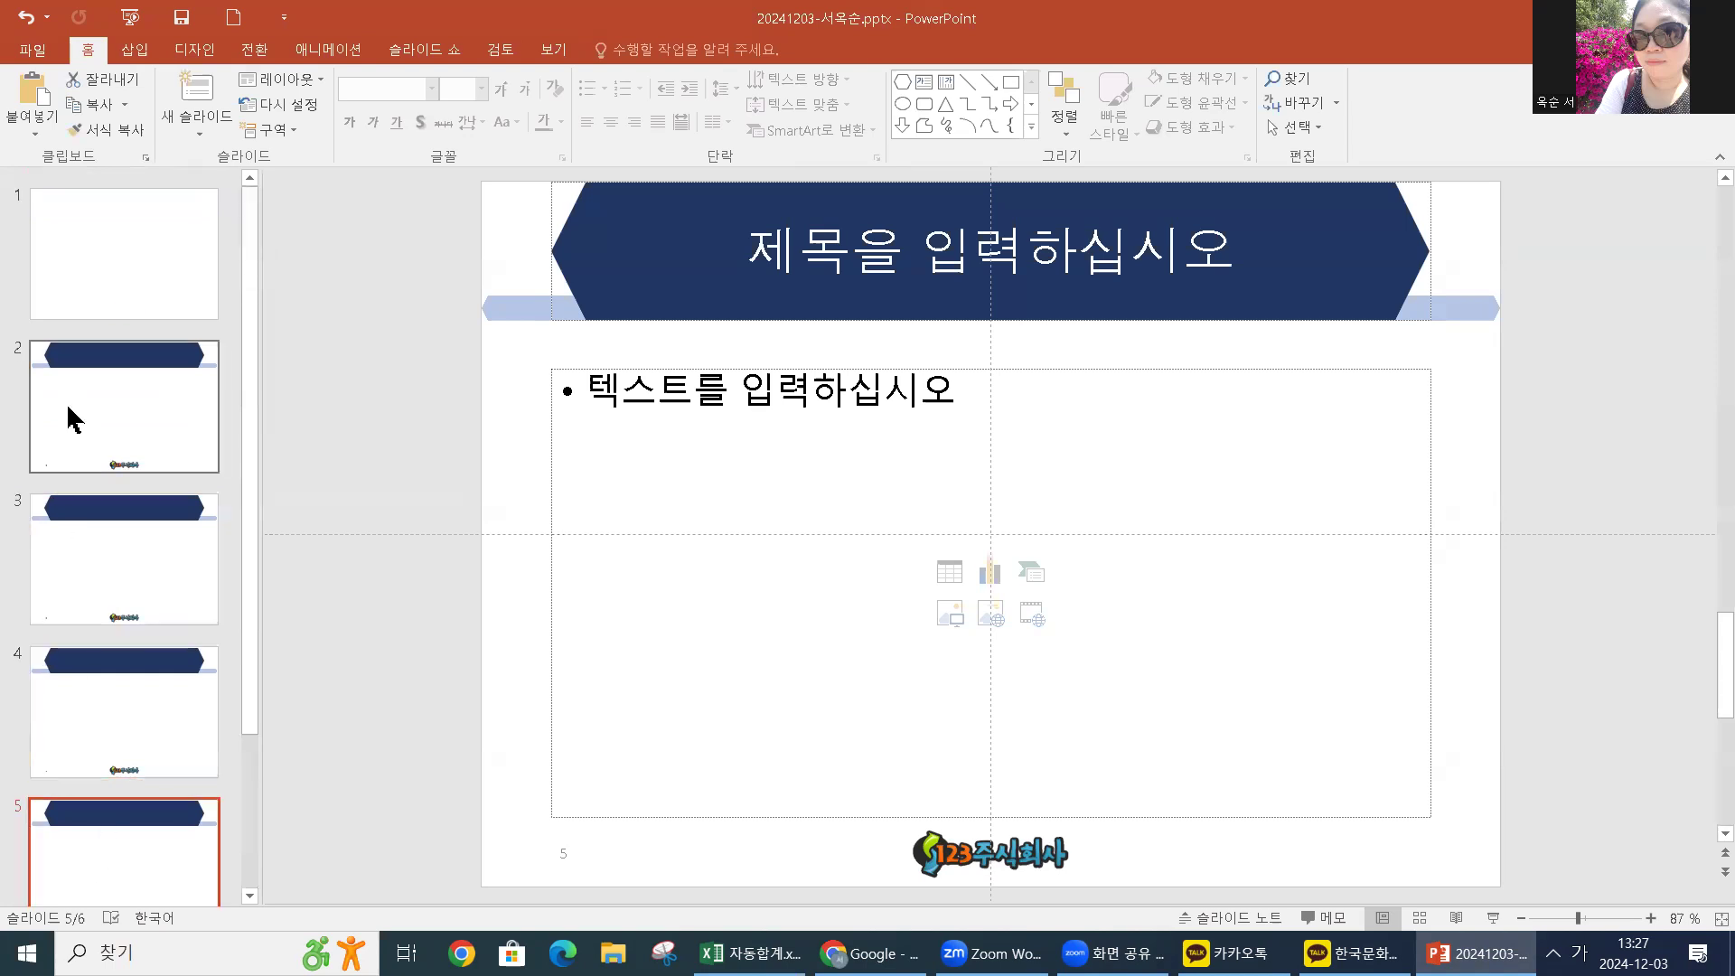
pyautogui.click(97, 269)
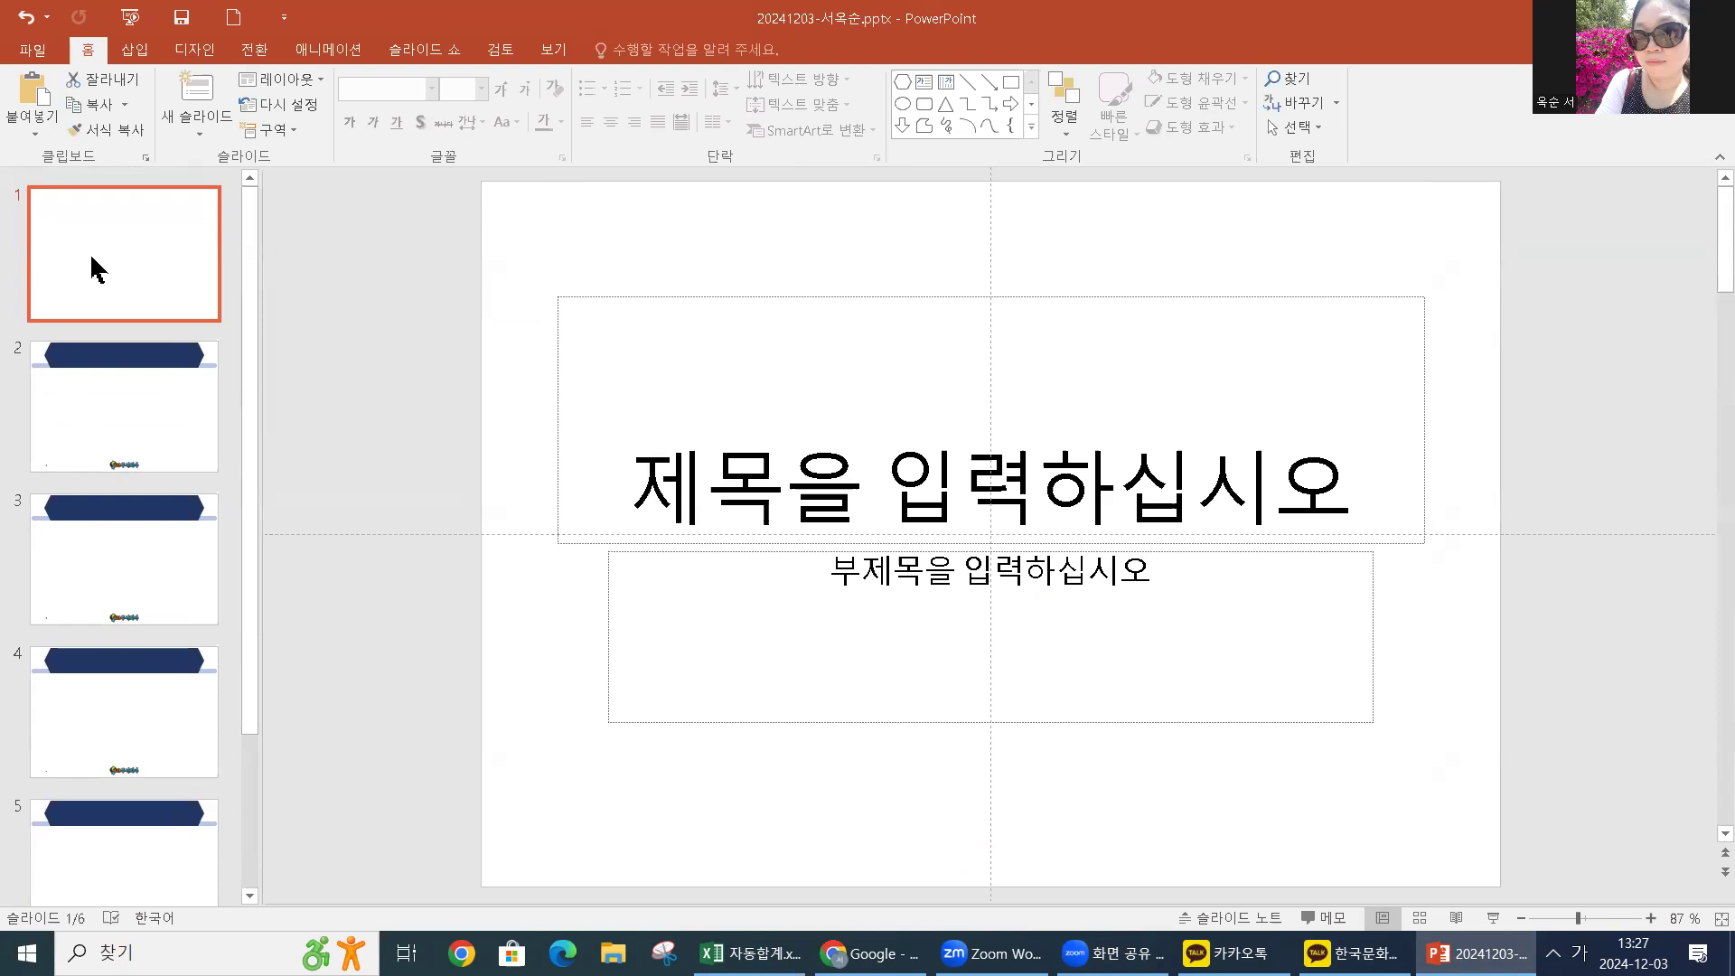
pyautogui.click(445, 259)
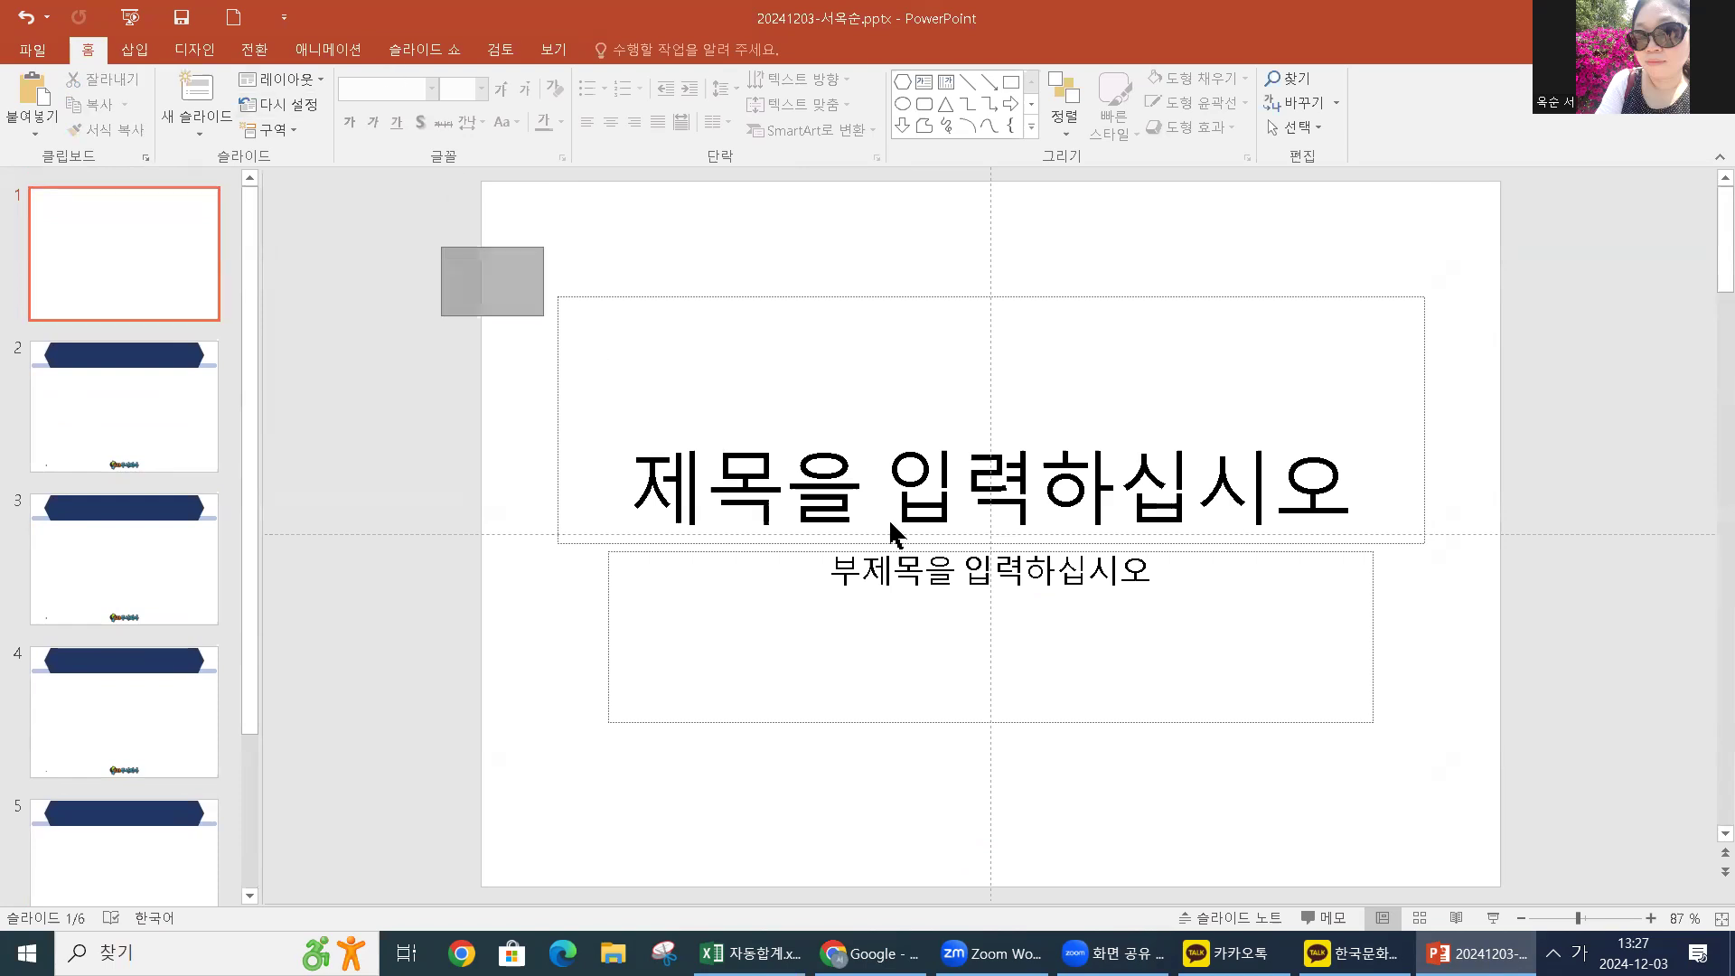
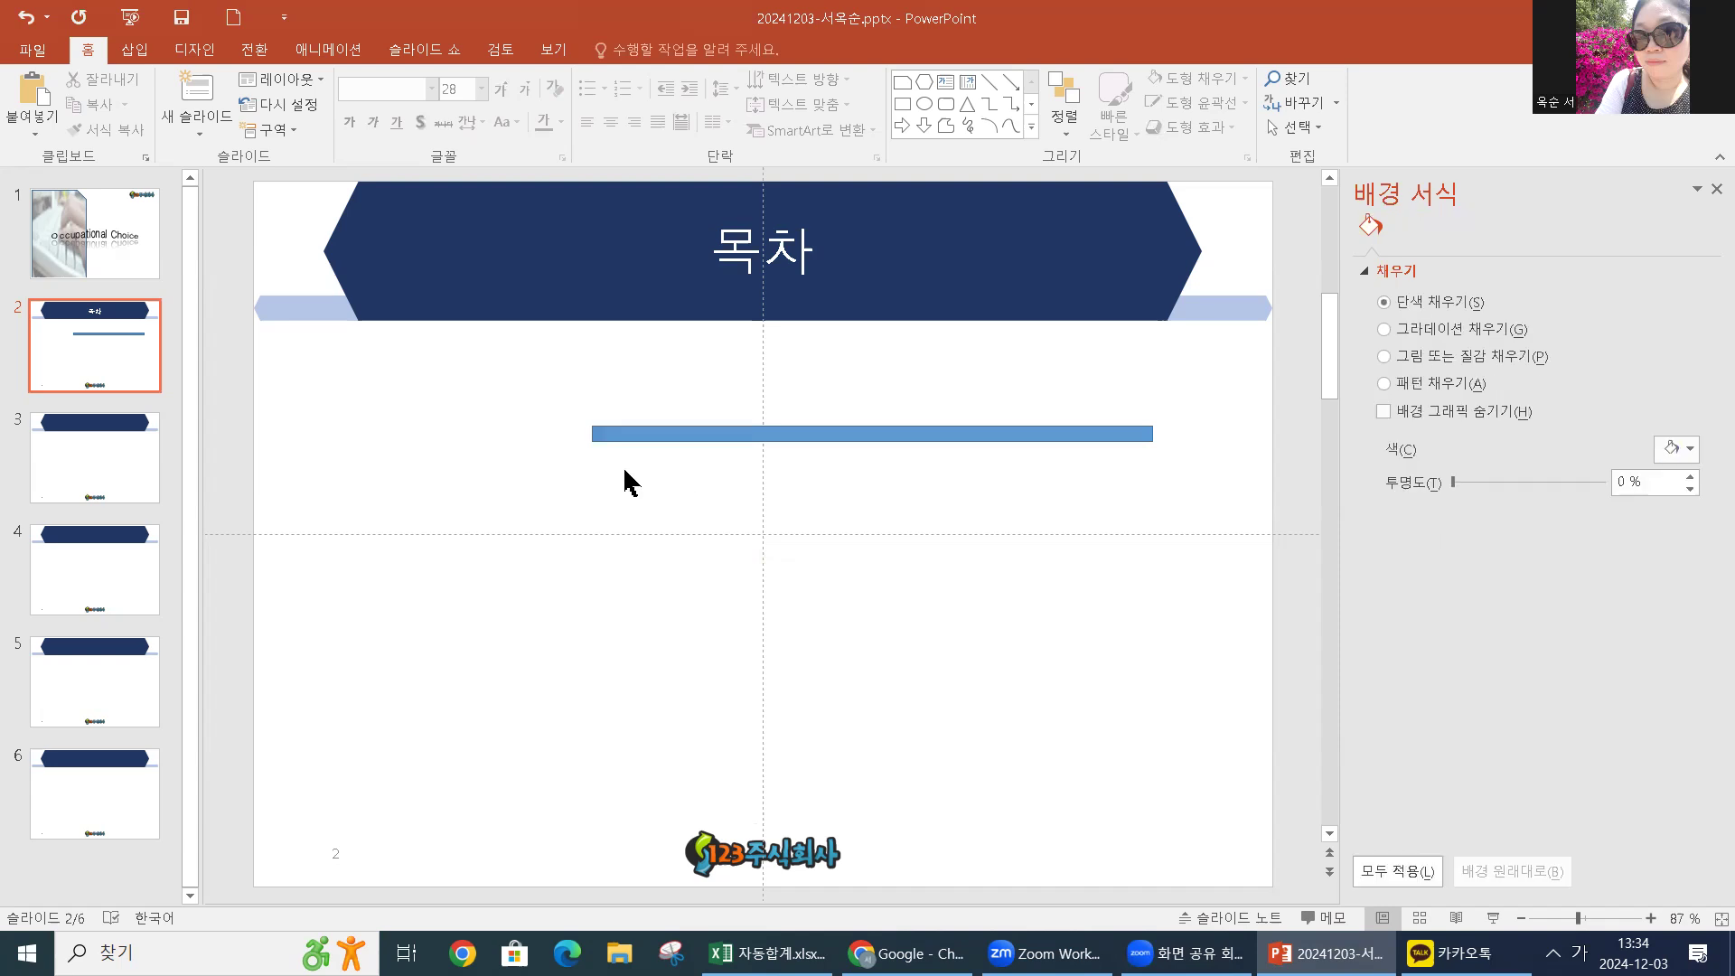
# Draw a plaque shape (배지) over the left end of the blue bar on the 목차 slide
pyautogui.click(134, 50)
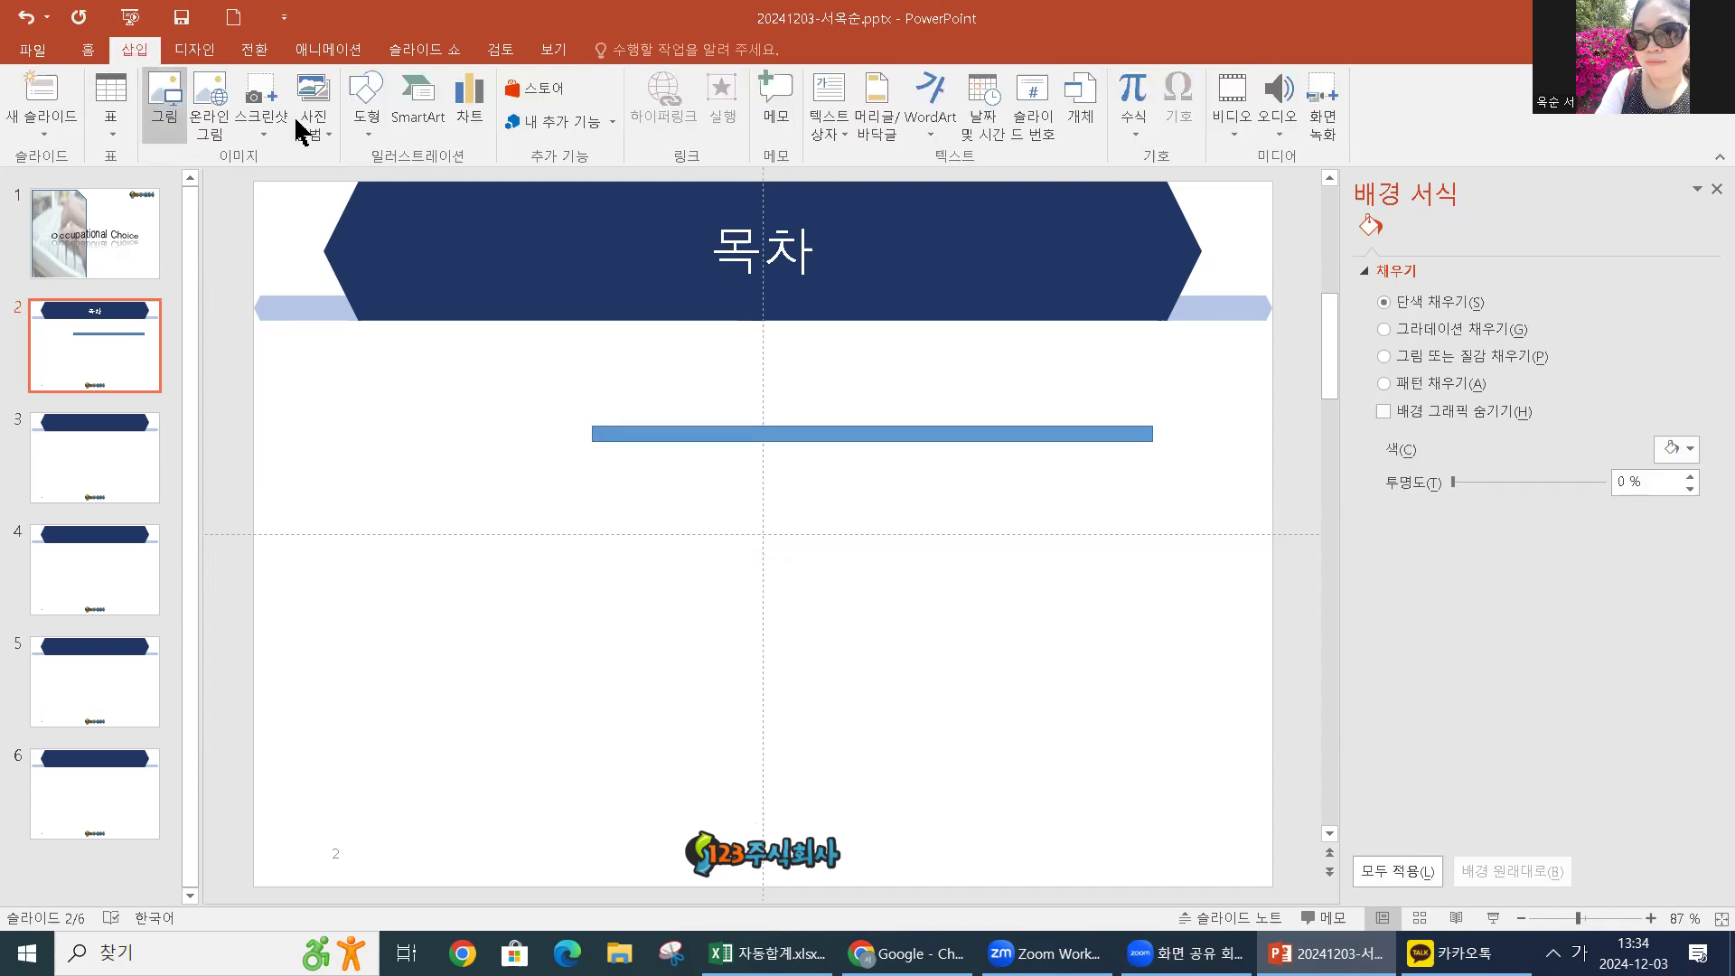
pyautogui.click(366, 104)
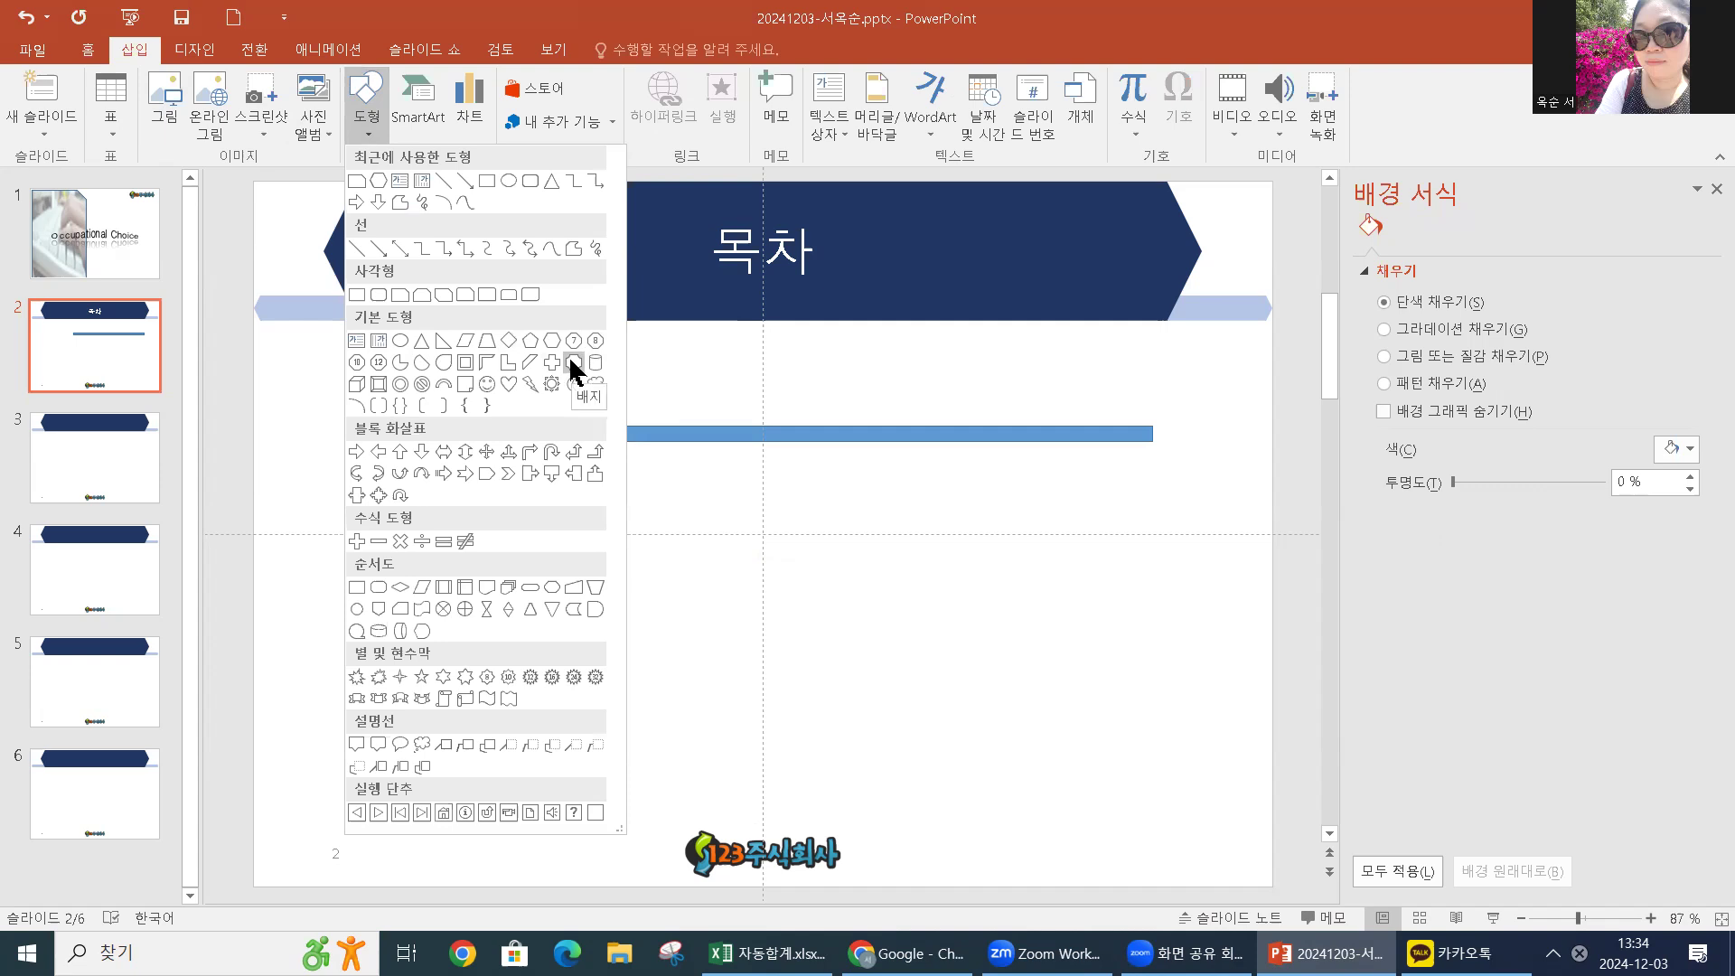
pyautogui.click(573, 365)
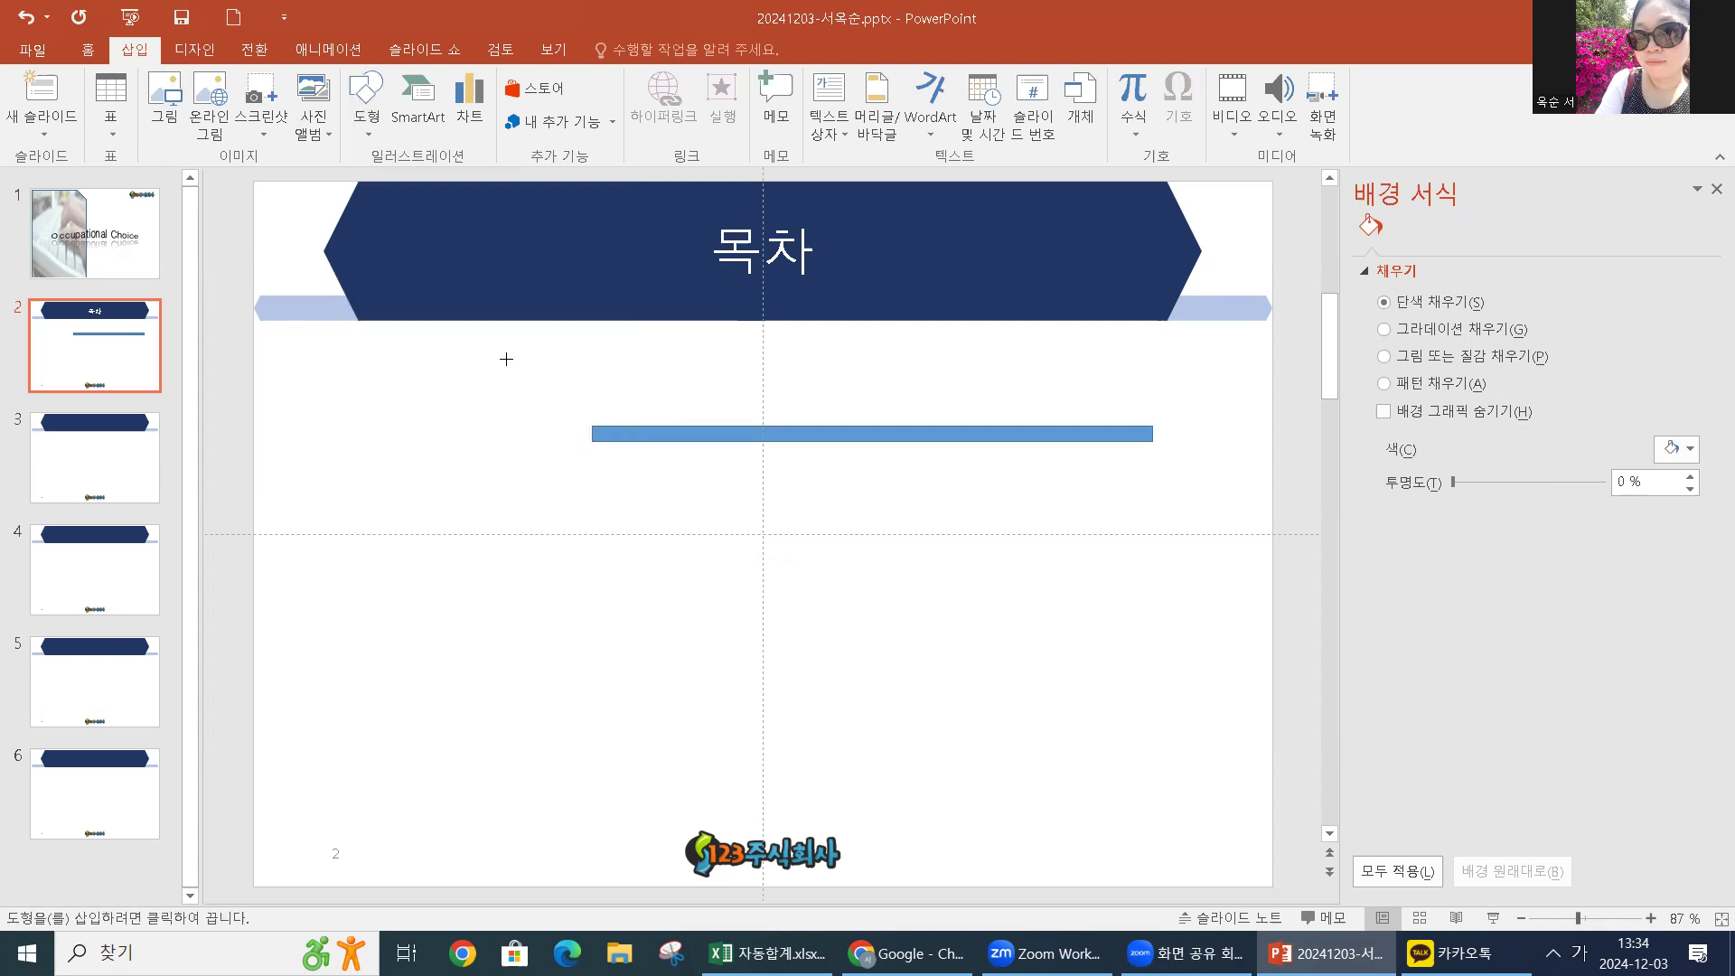
pyautogui.moveTo(516, 356); pyautogui.dragTo(648, 442)
pyautogui.click(691, 523)
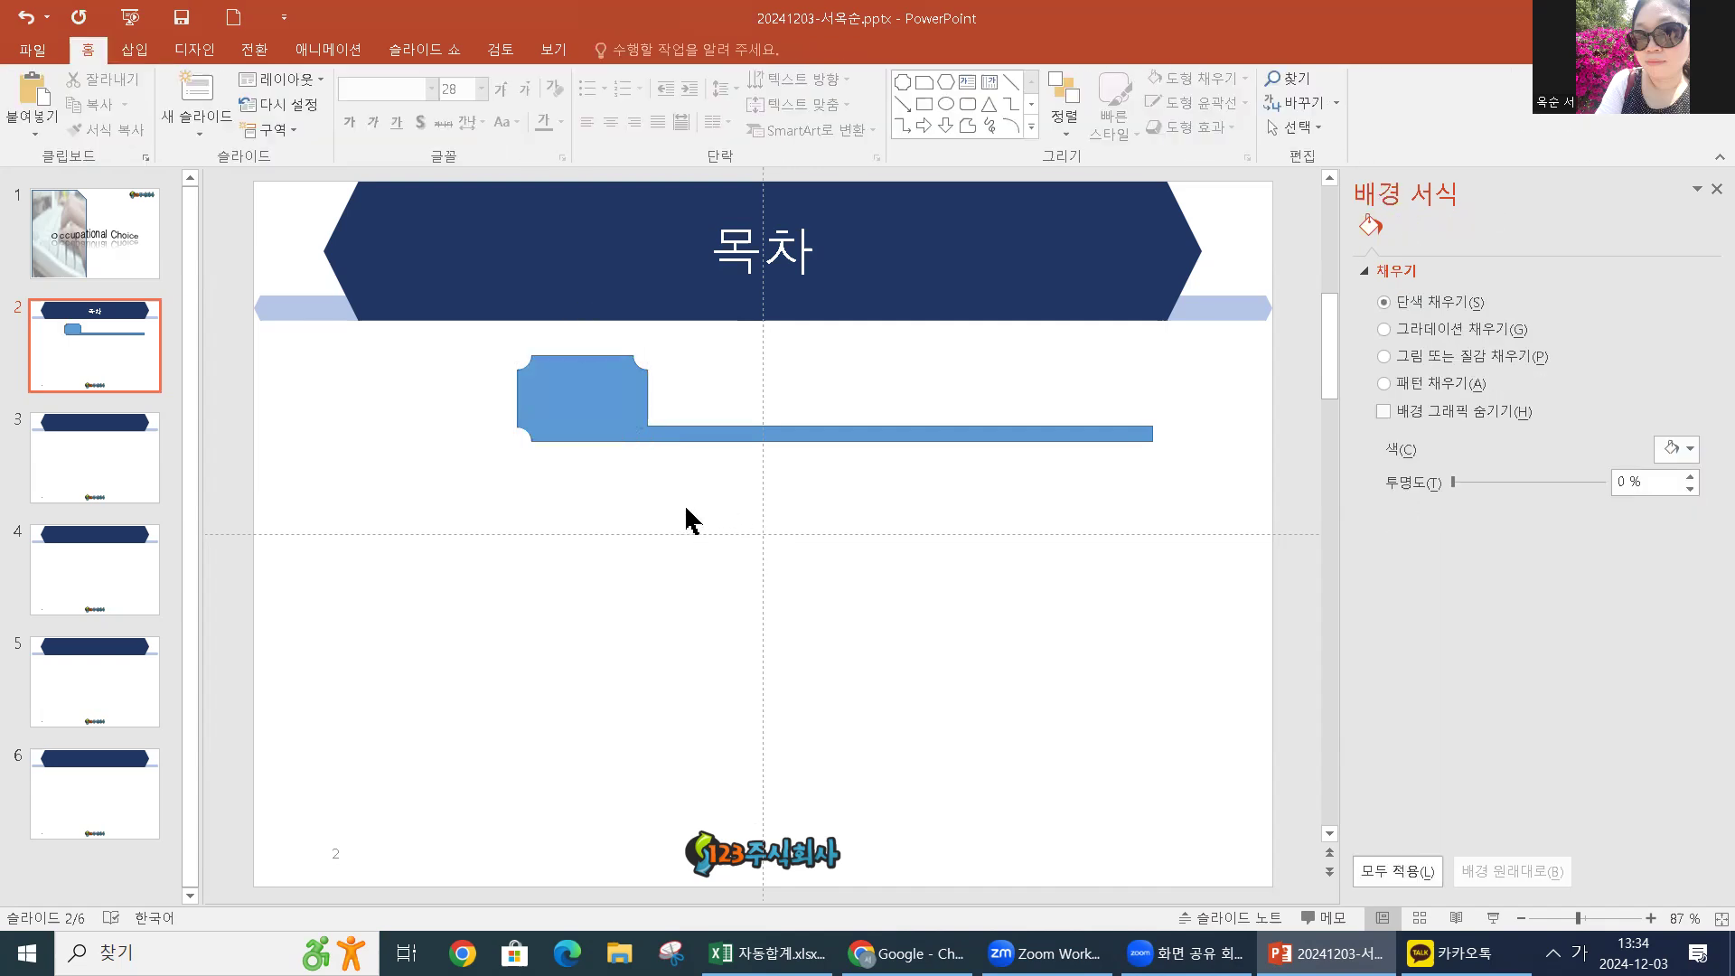
pyautogui.click(622, 393)
pyautogui.click(697, 436)
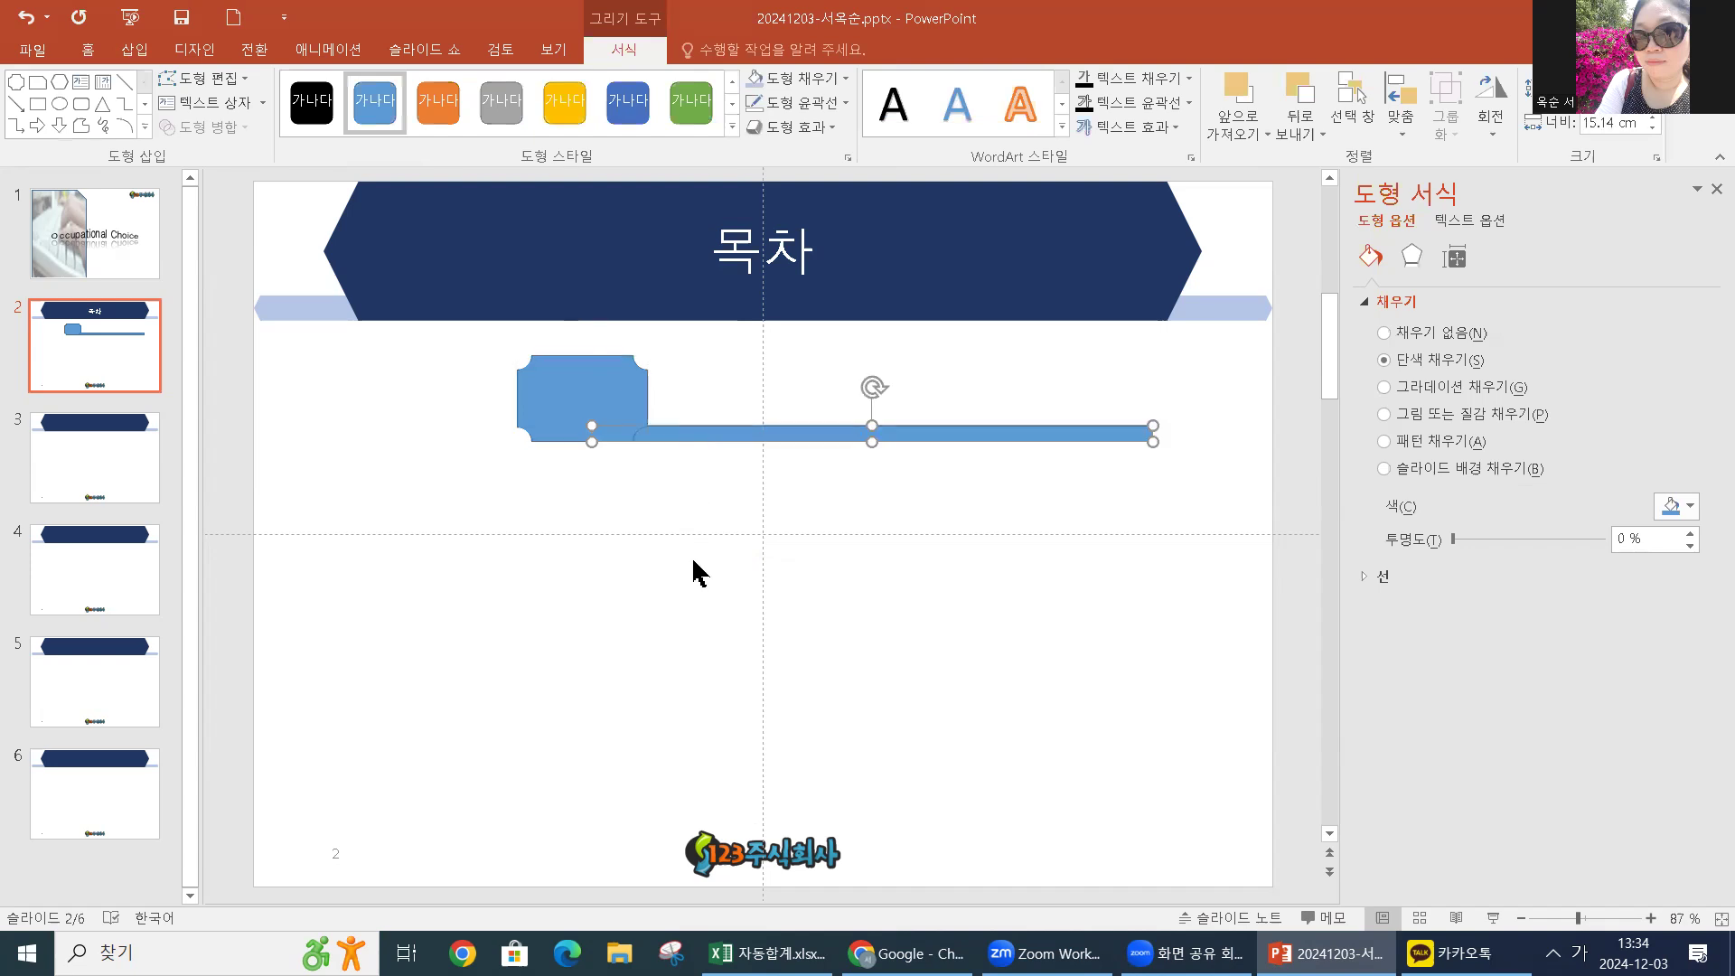
pyautogui.click(694, 572)
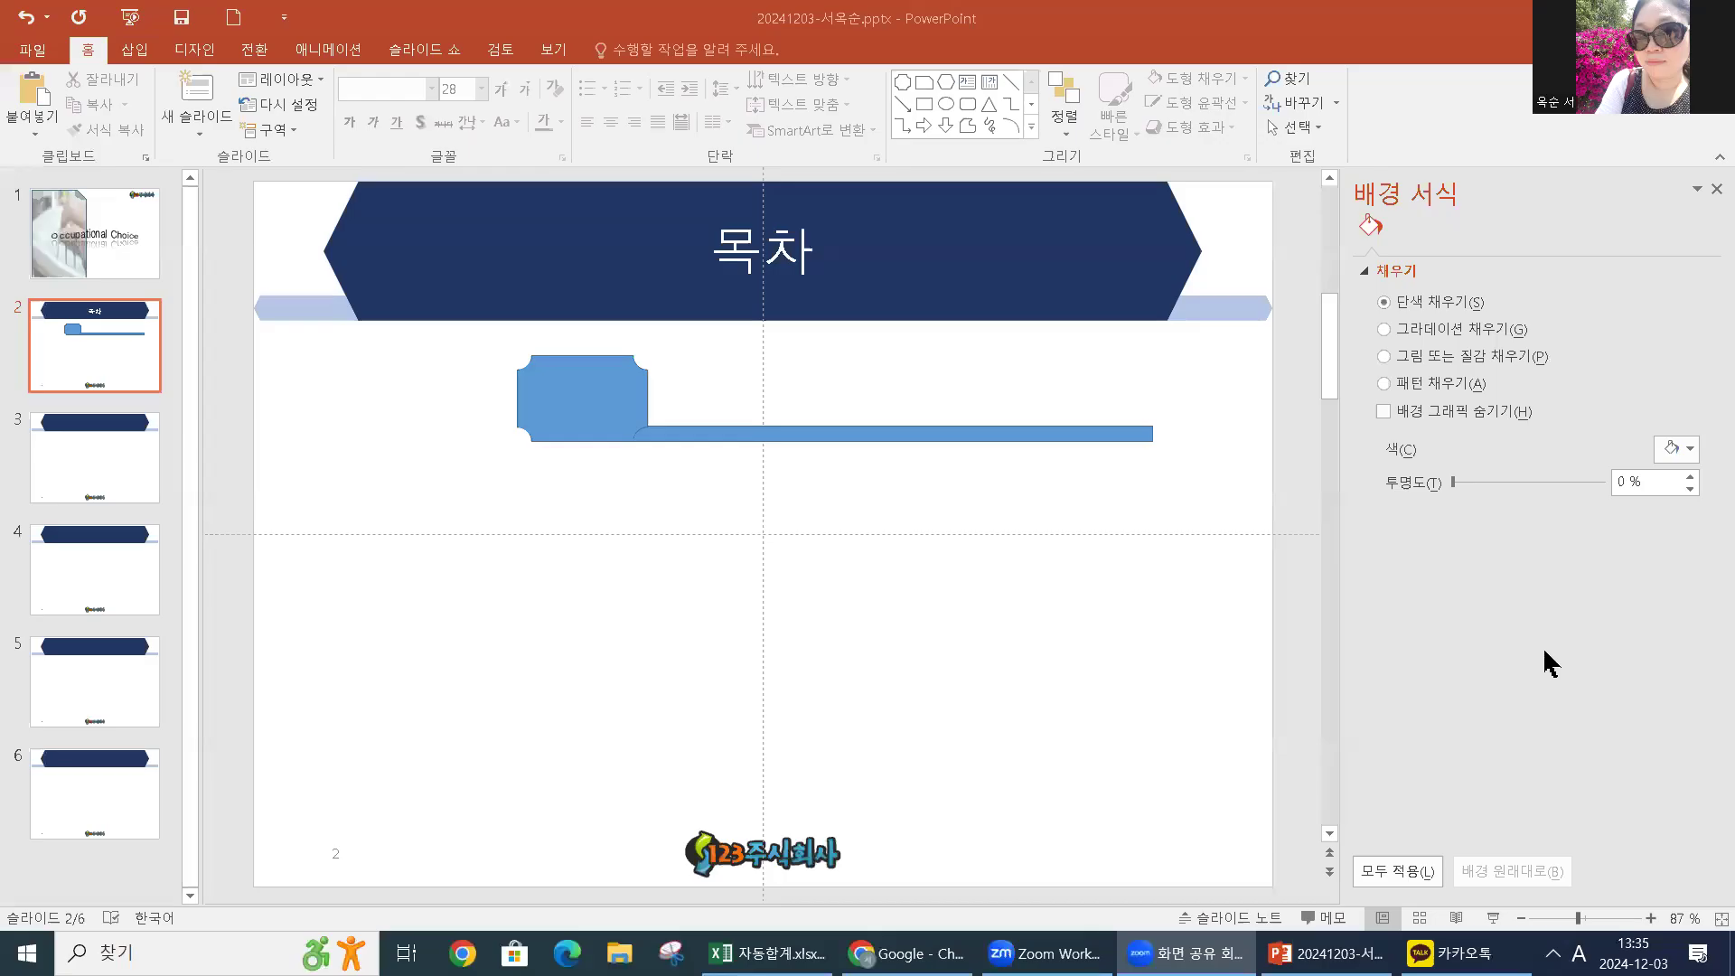
# Add a horizontal text box above the blue bar beside the plaque with the text "진로직업체험 프로그램"
pyautogui.click(138, 55)
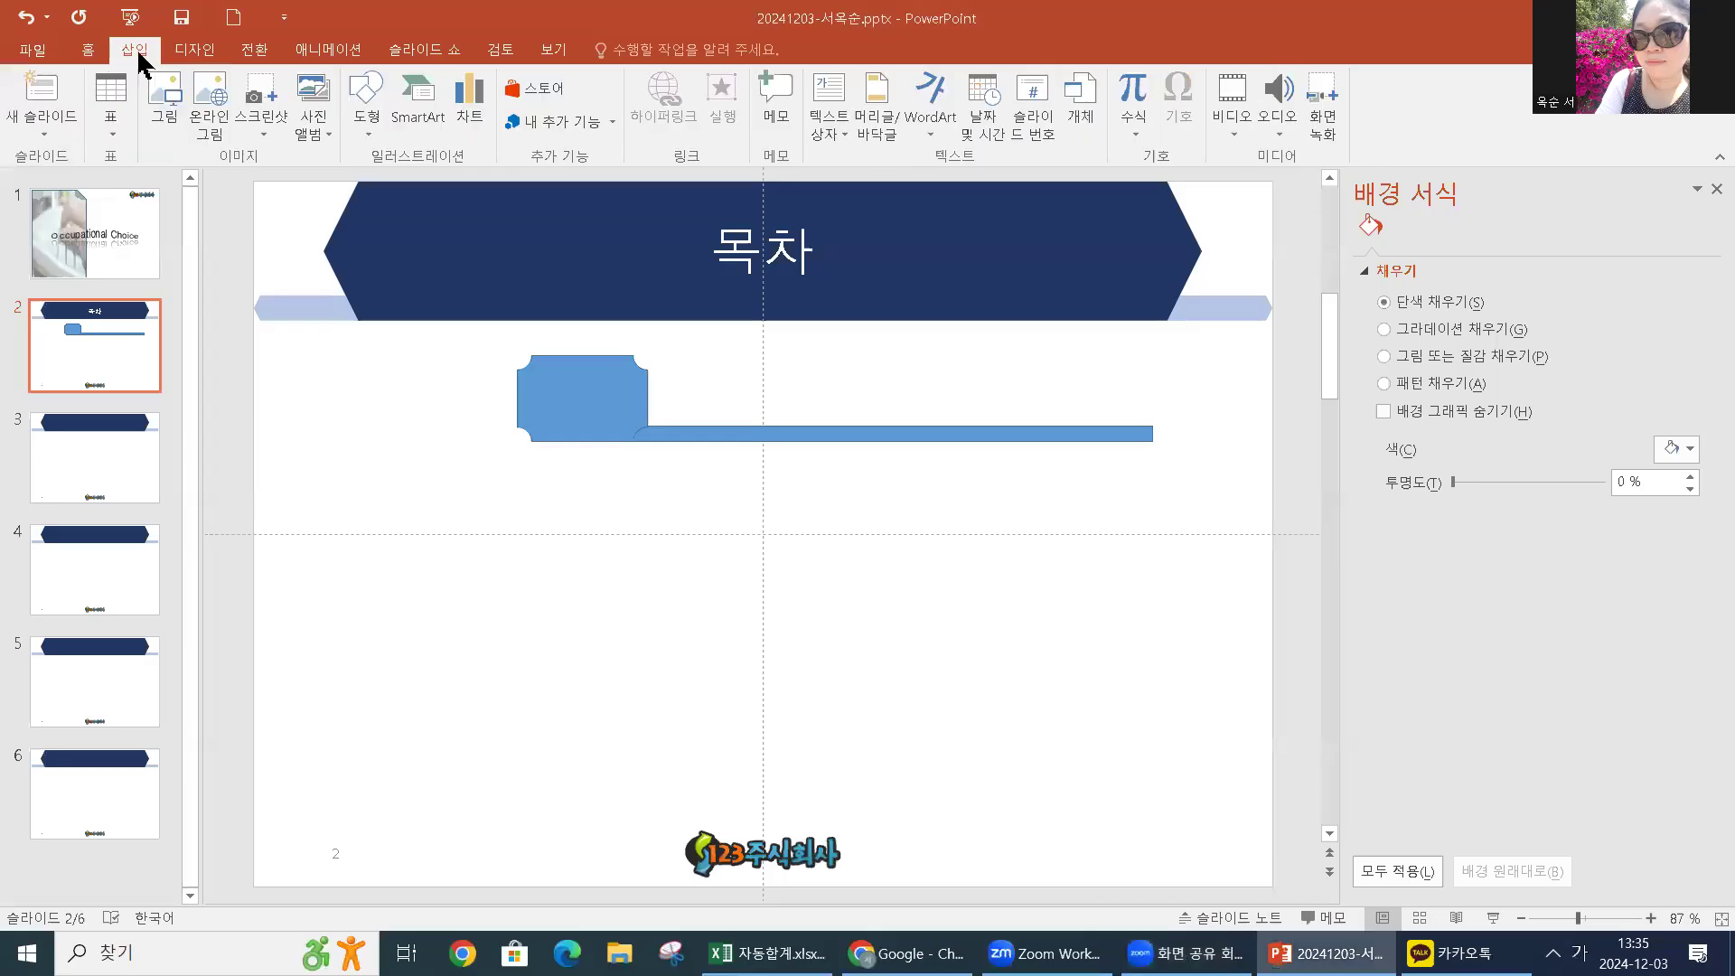
pyautogui.click(828, 143)
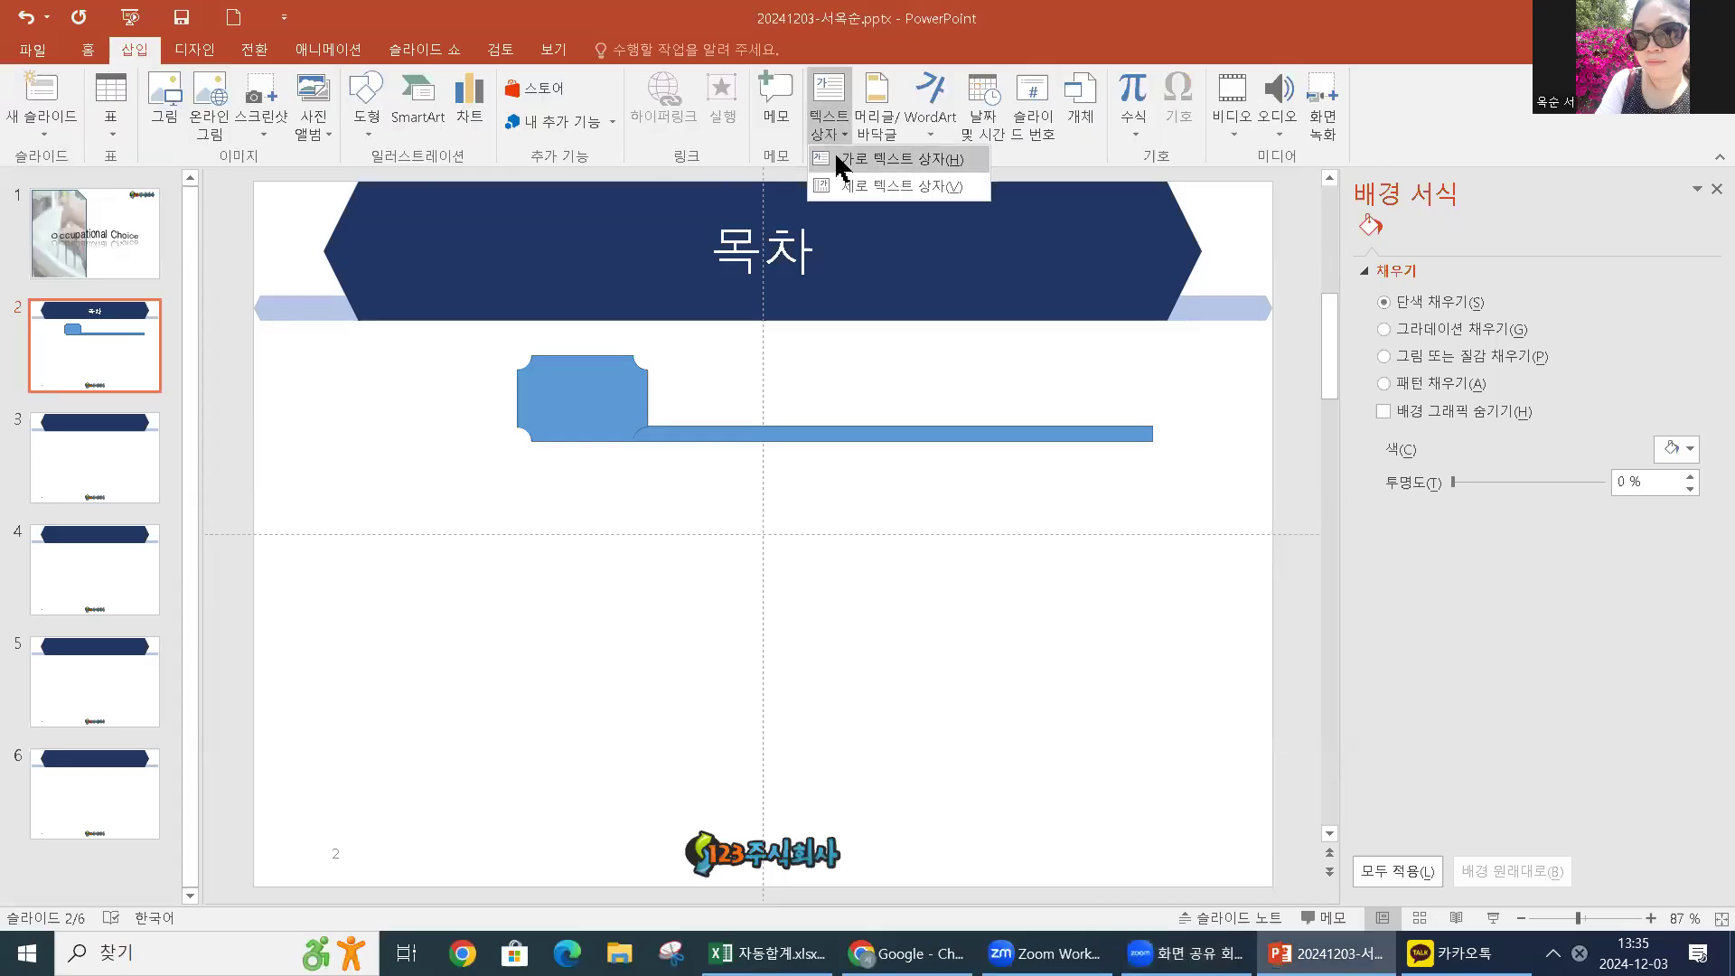
pyautogui.click(918, 161)
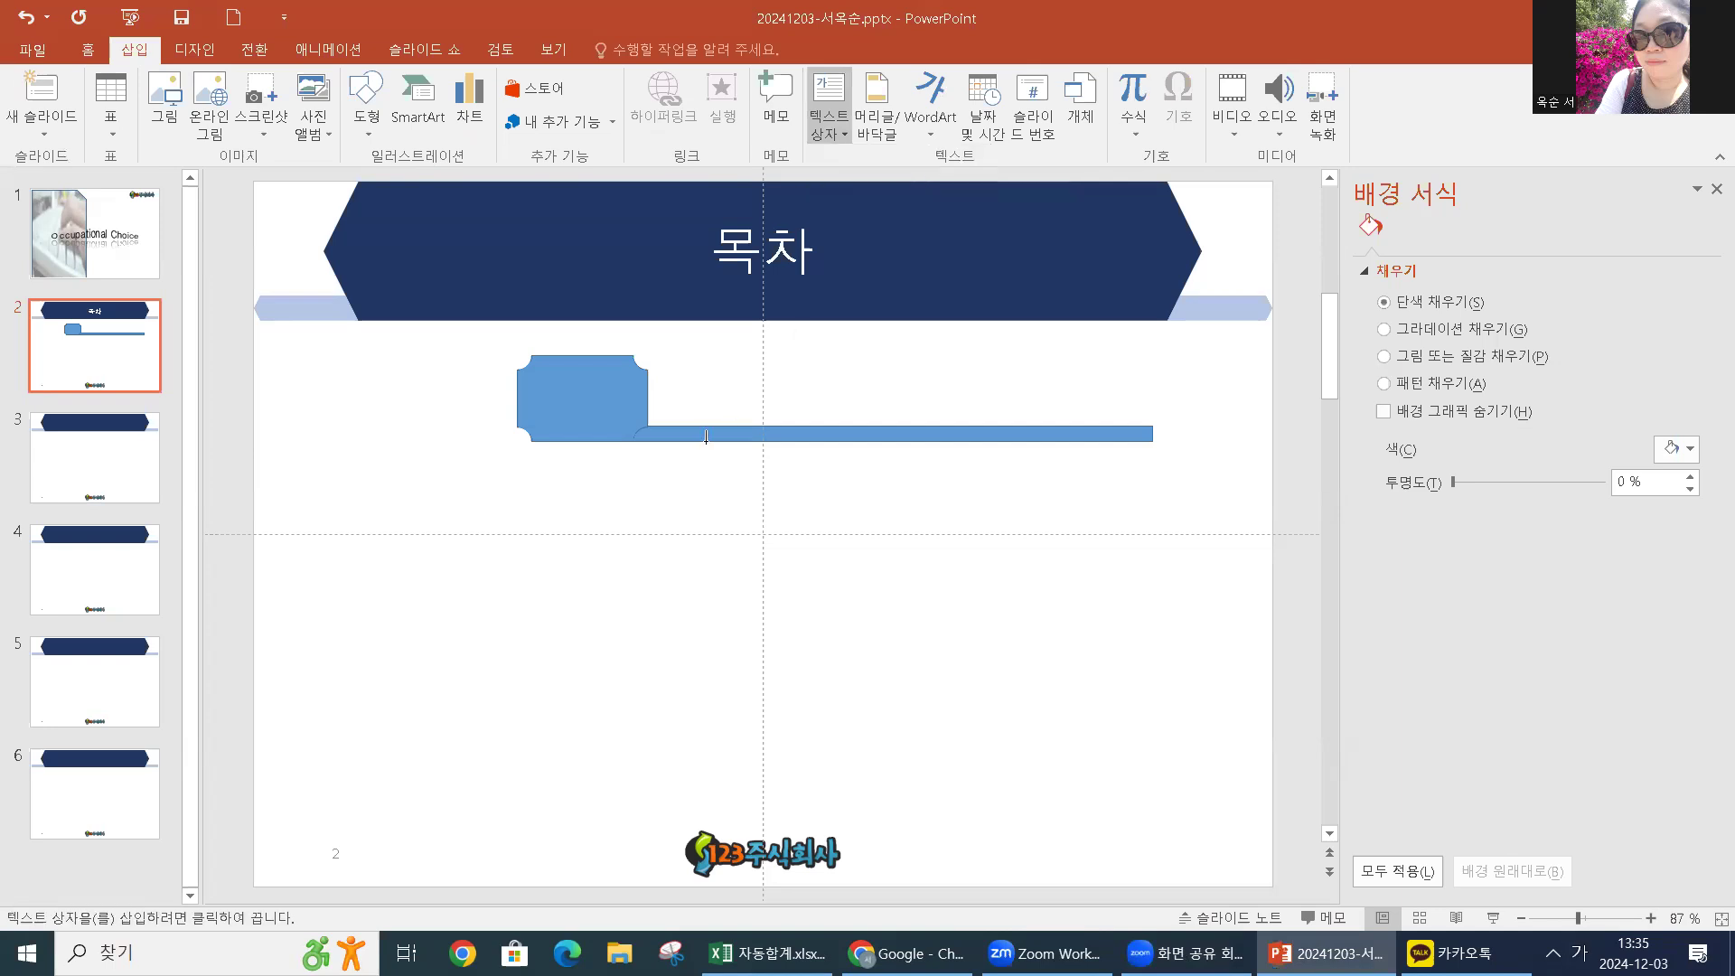
pyautogui.click(672, 378)
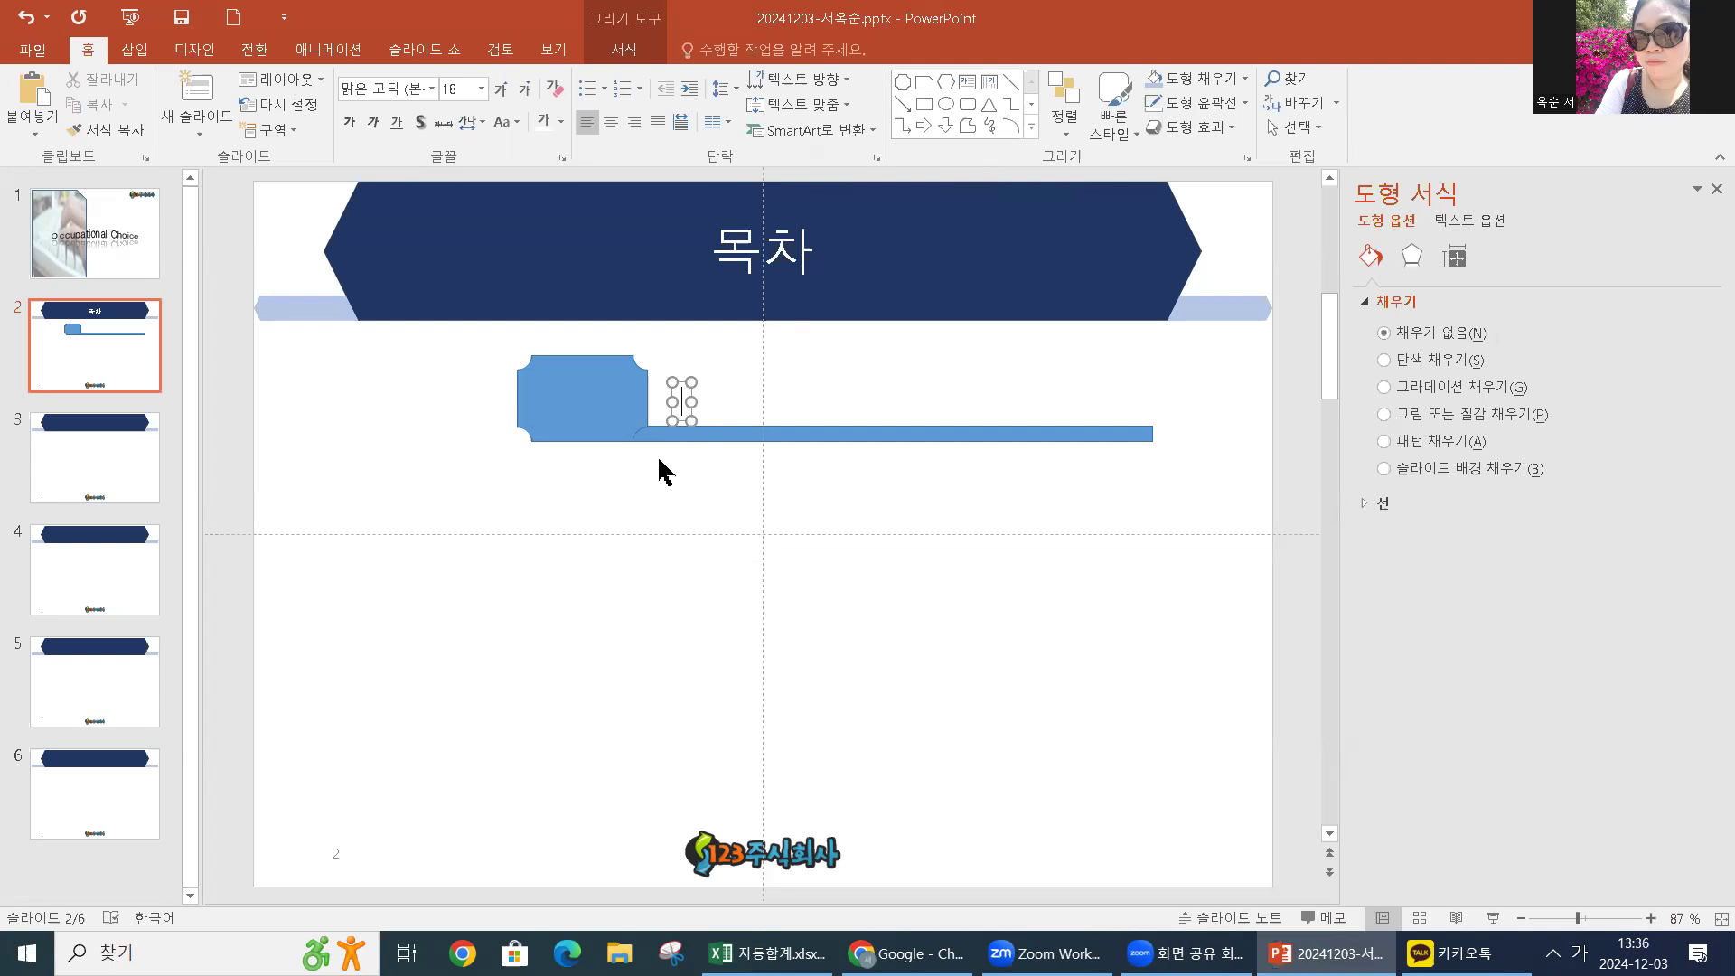
pyautogui.write('진로체')
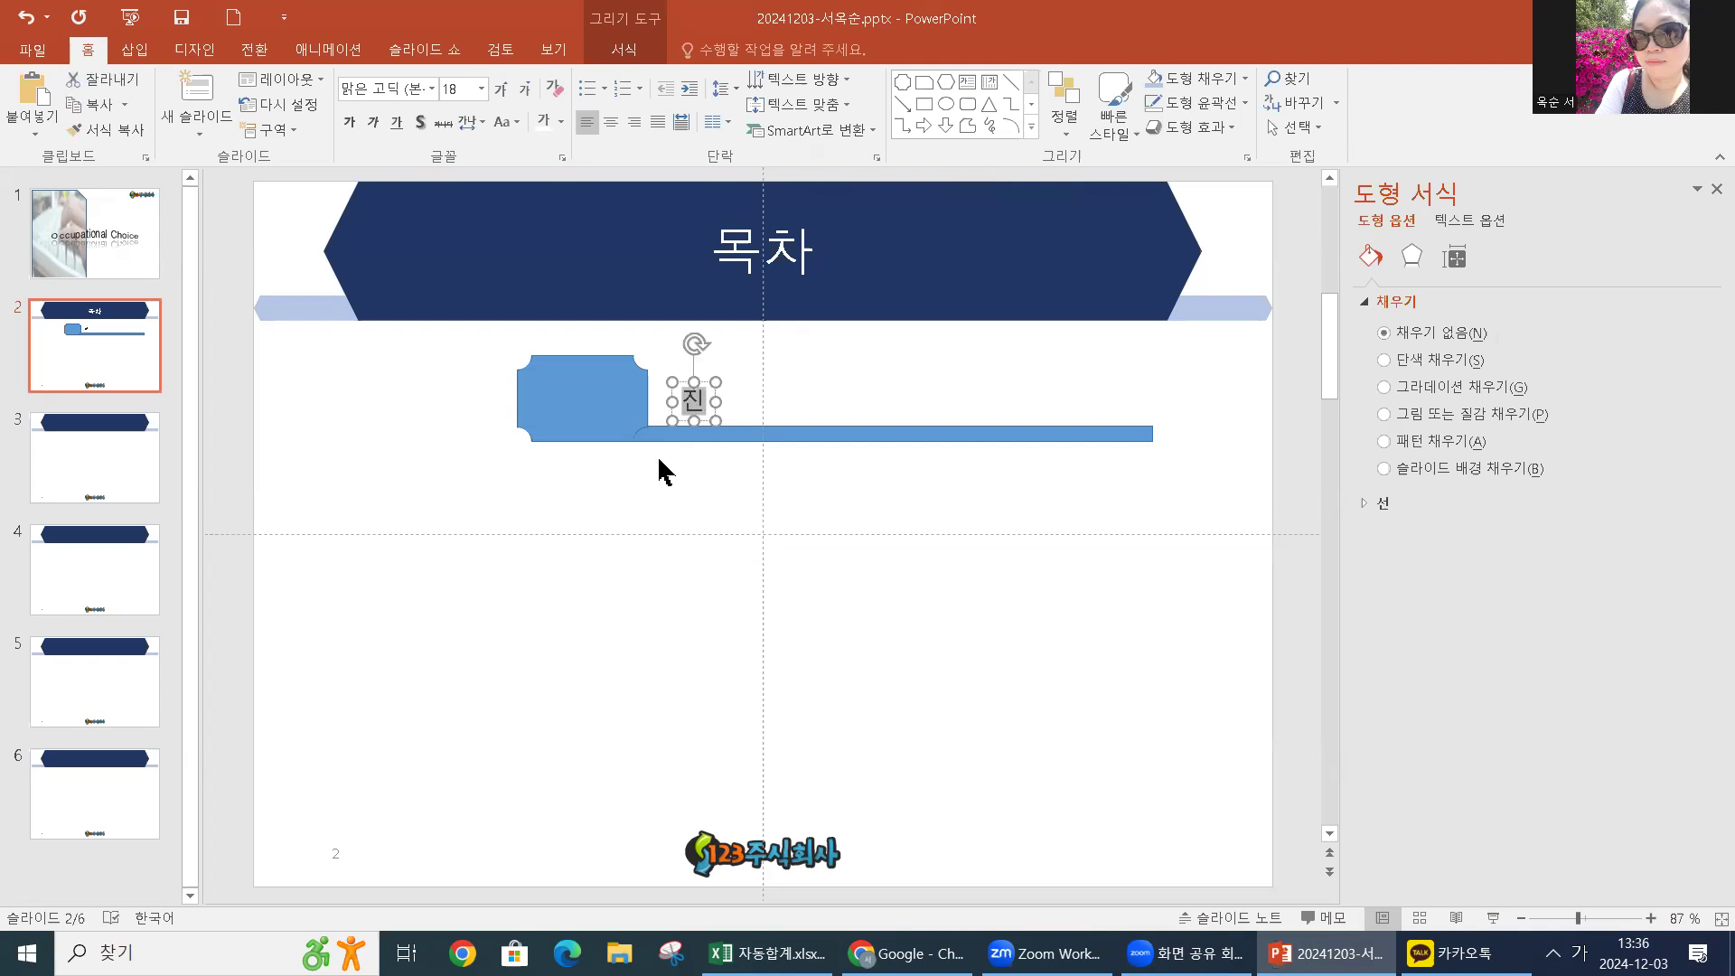
pyautogui.press('BackSpace')
pyautogui.press('BackSpace')
pyautogui.write('직업체')
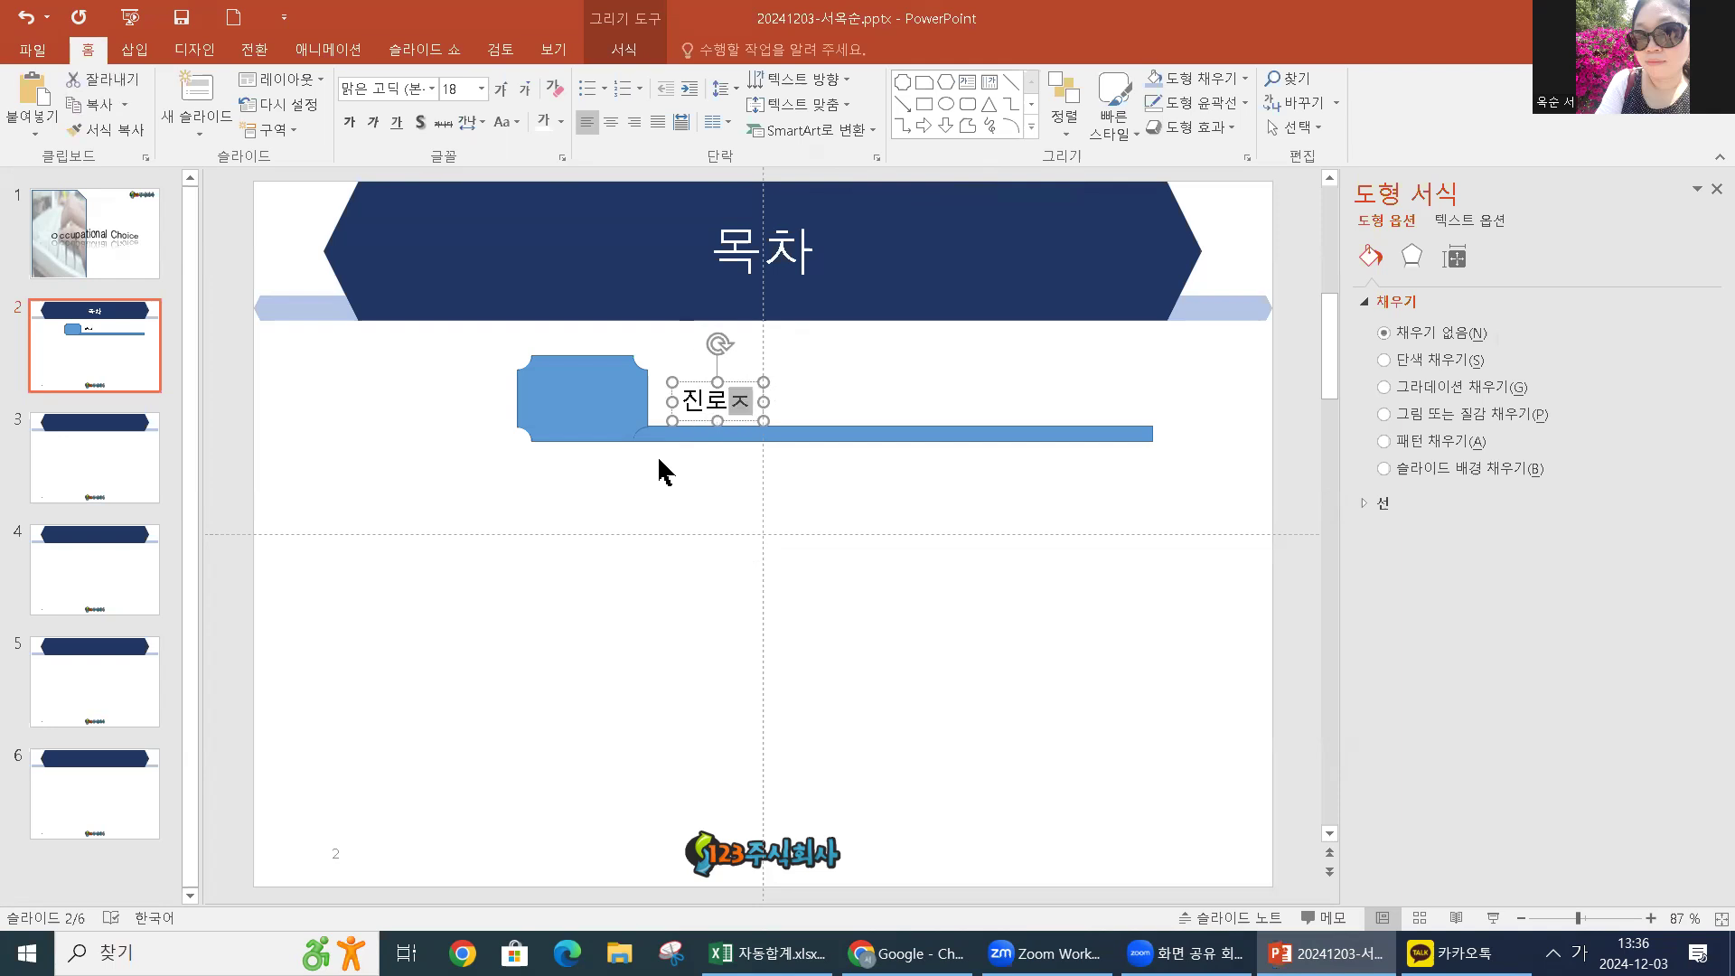
pyautogui.write('험')
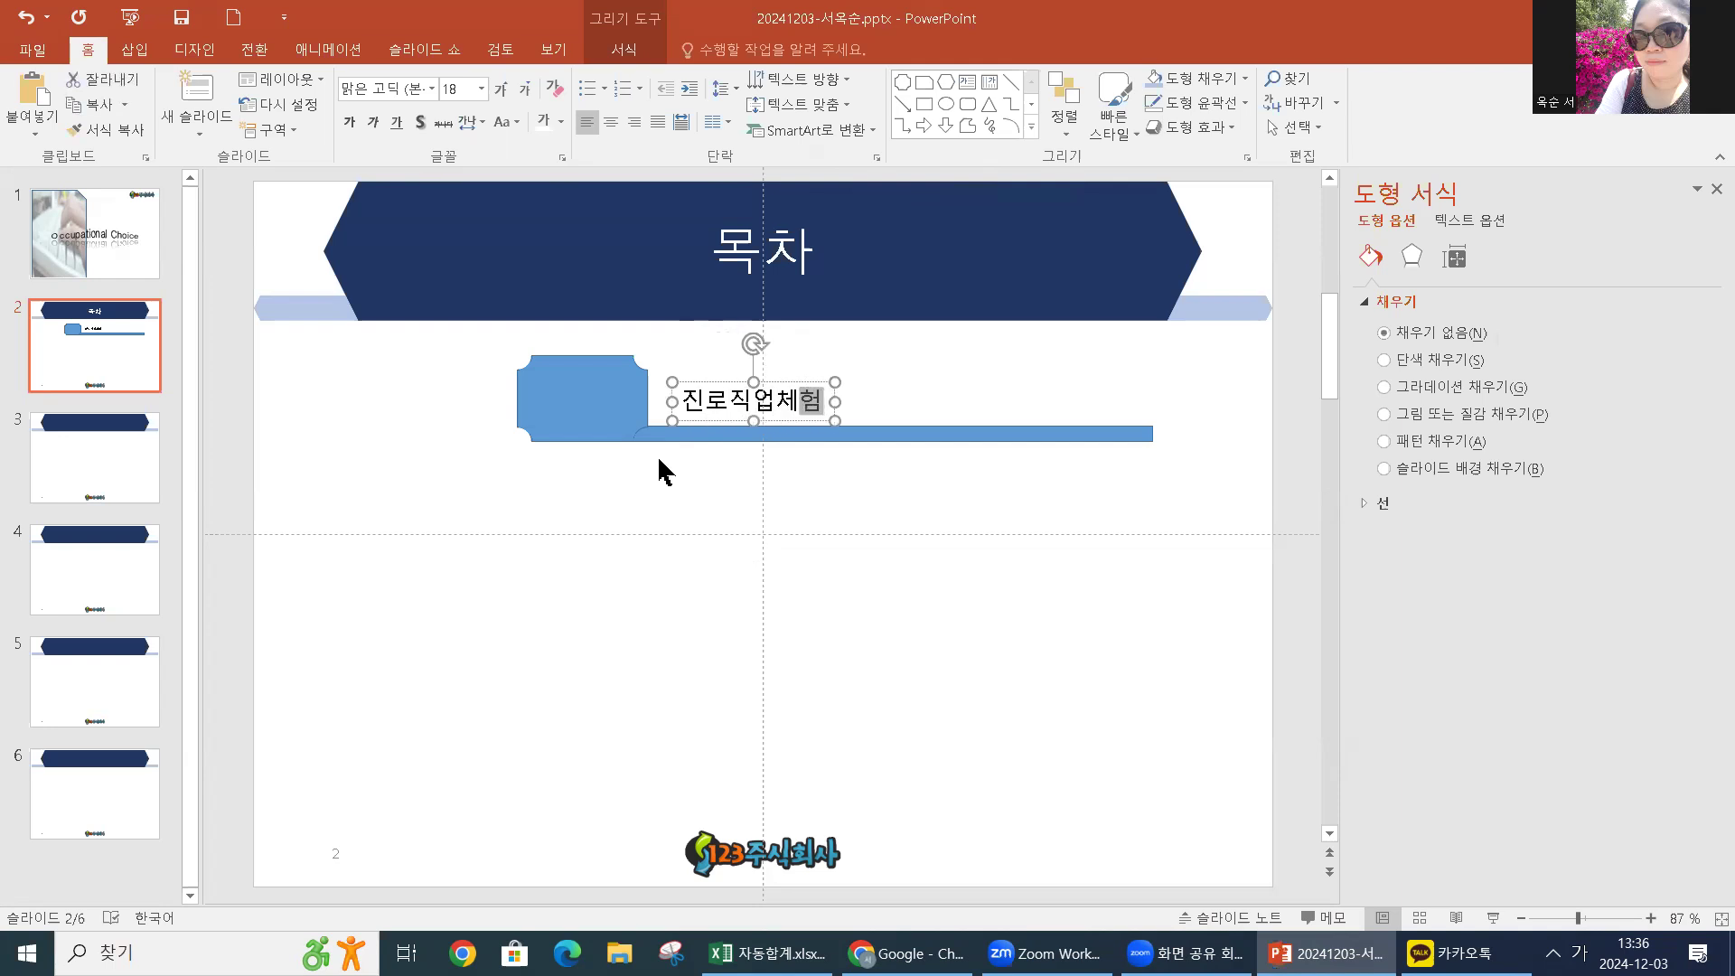
pyautogui.write(' 프로그래')
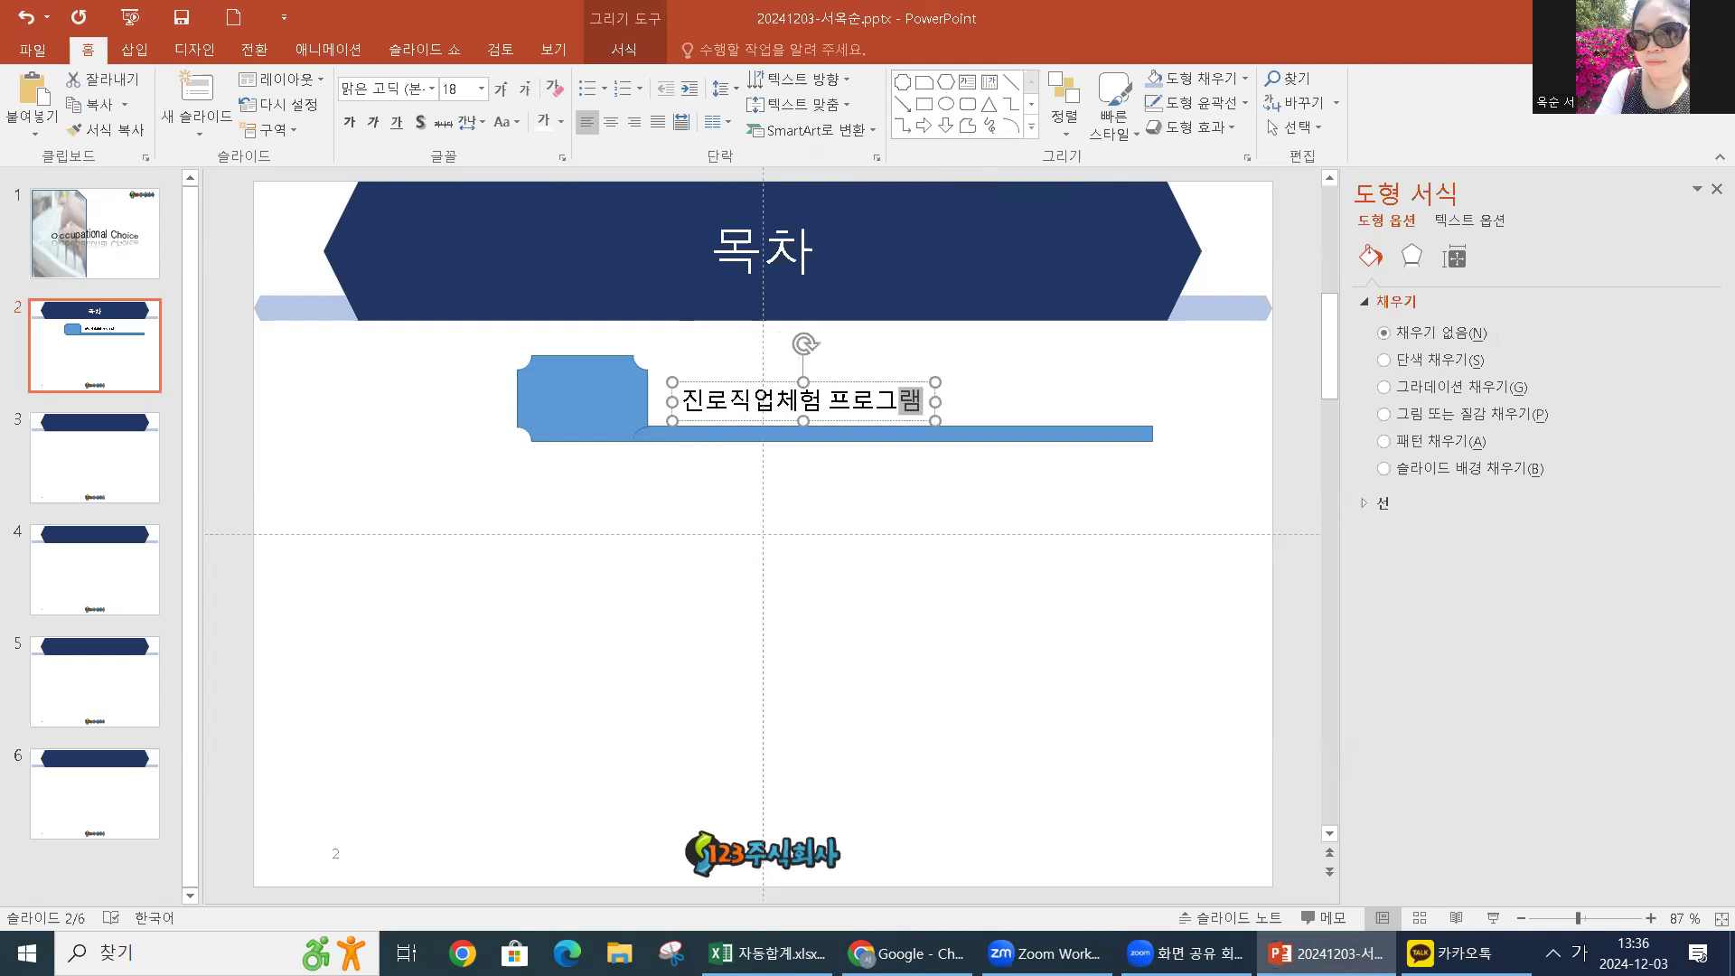
pyautogui.click(863, 543)
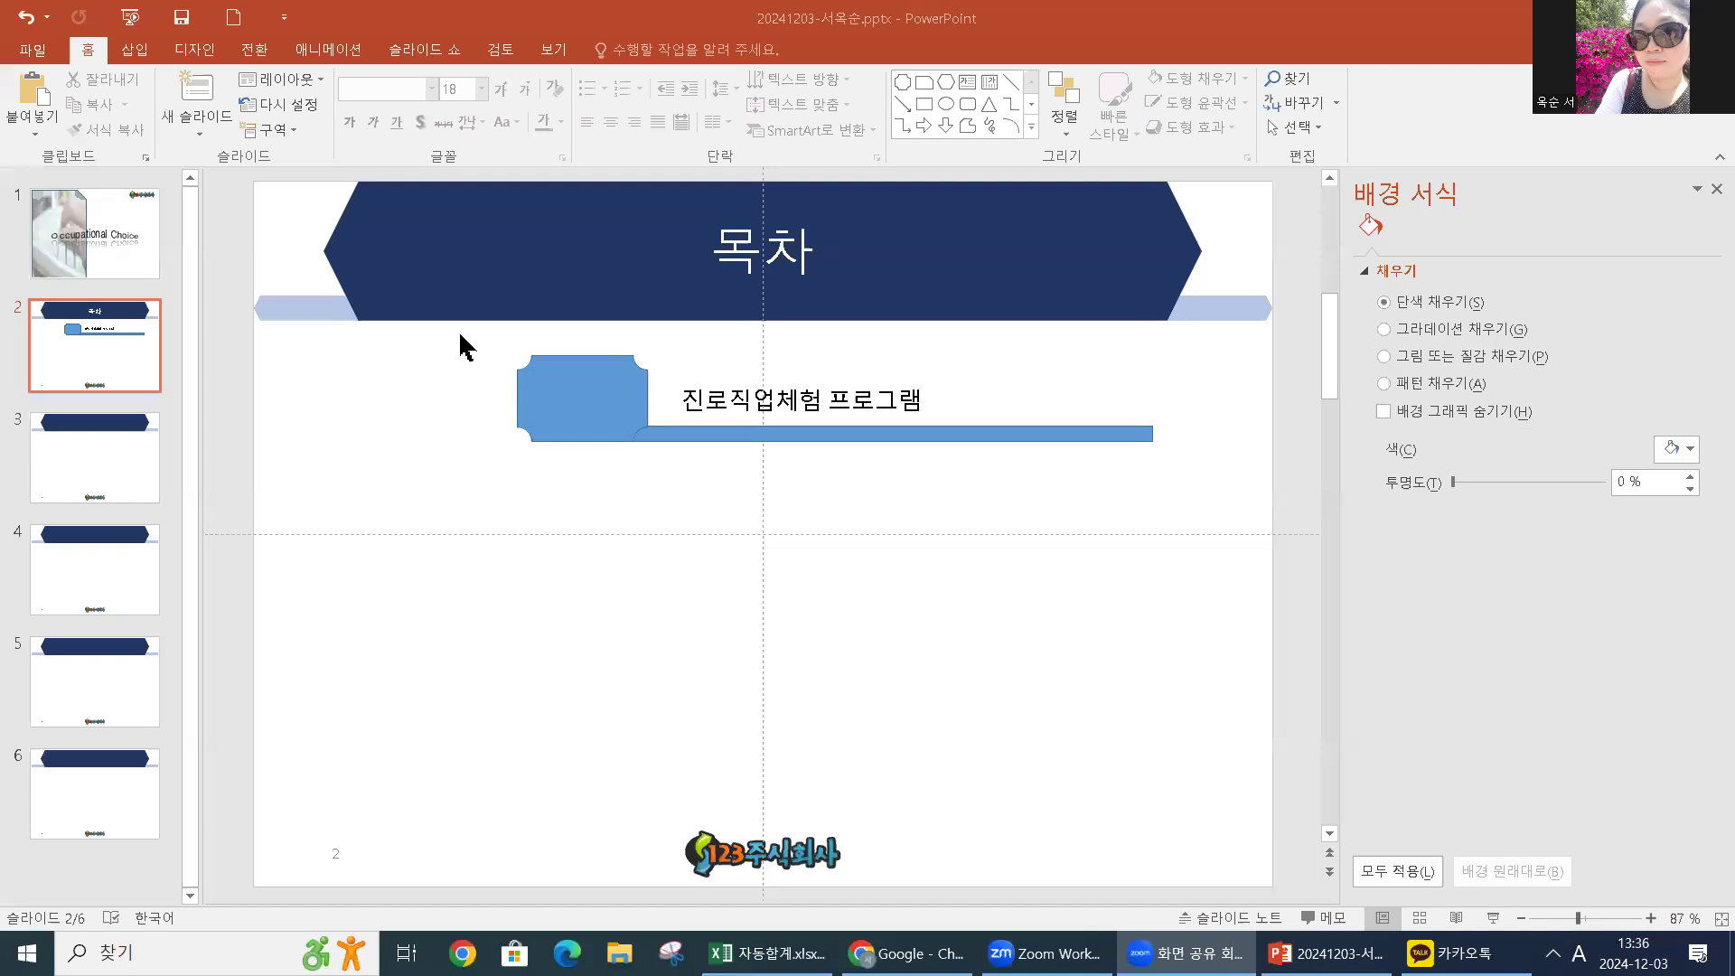
# Set the font of the plaque, bar and text box together to 돋움, size 24
pyautogui.moveTo(441, 334); pyautogui.dragTo(1209, 524)
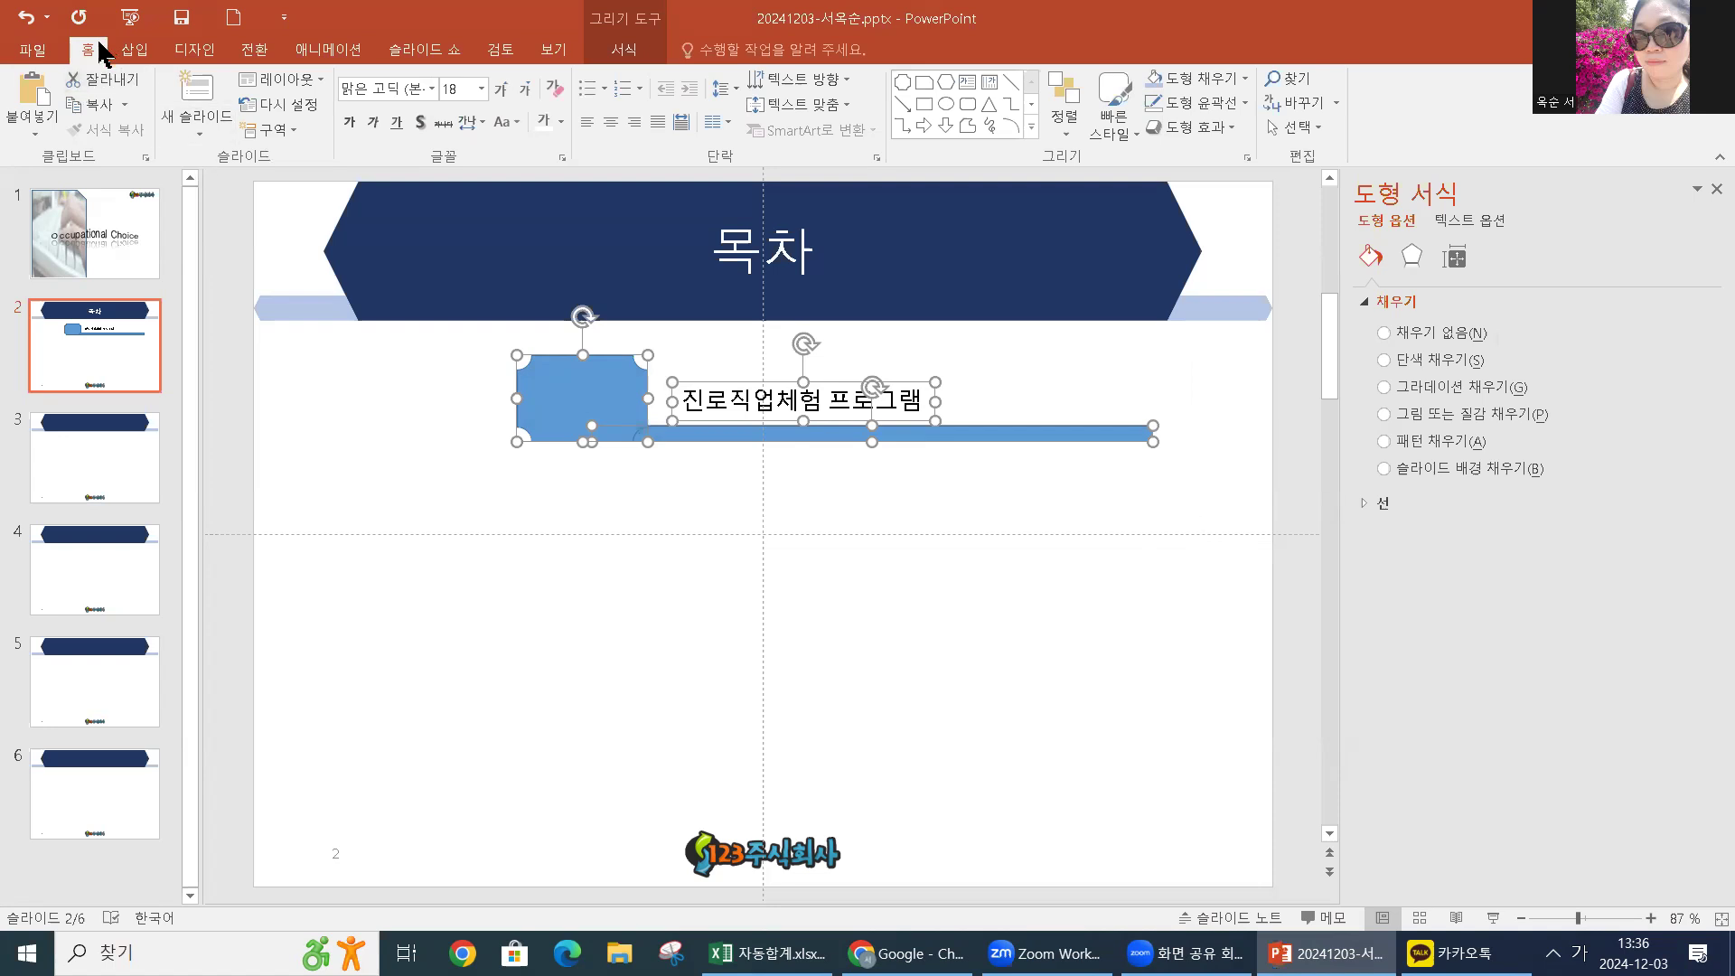
pyautogui.click(432, 89)
pyautogui.click(434, 271)
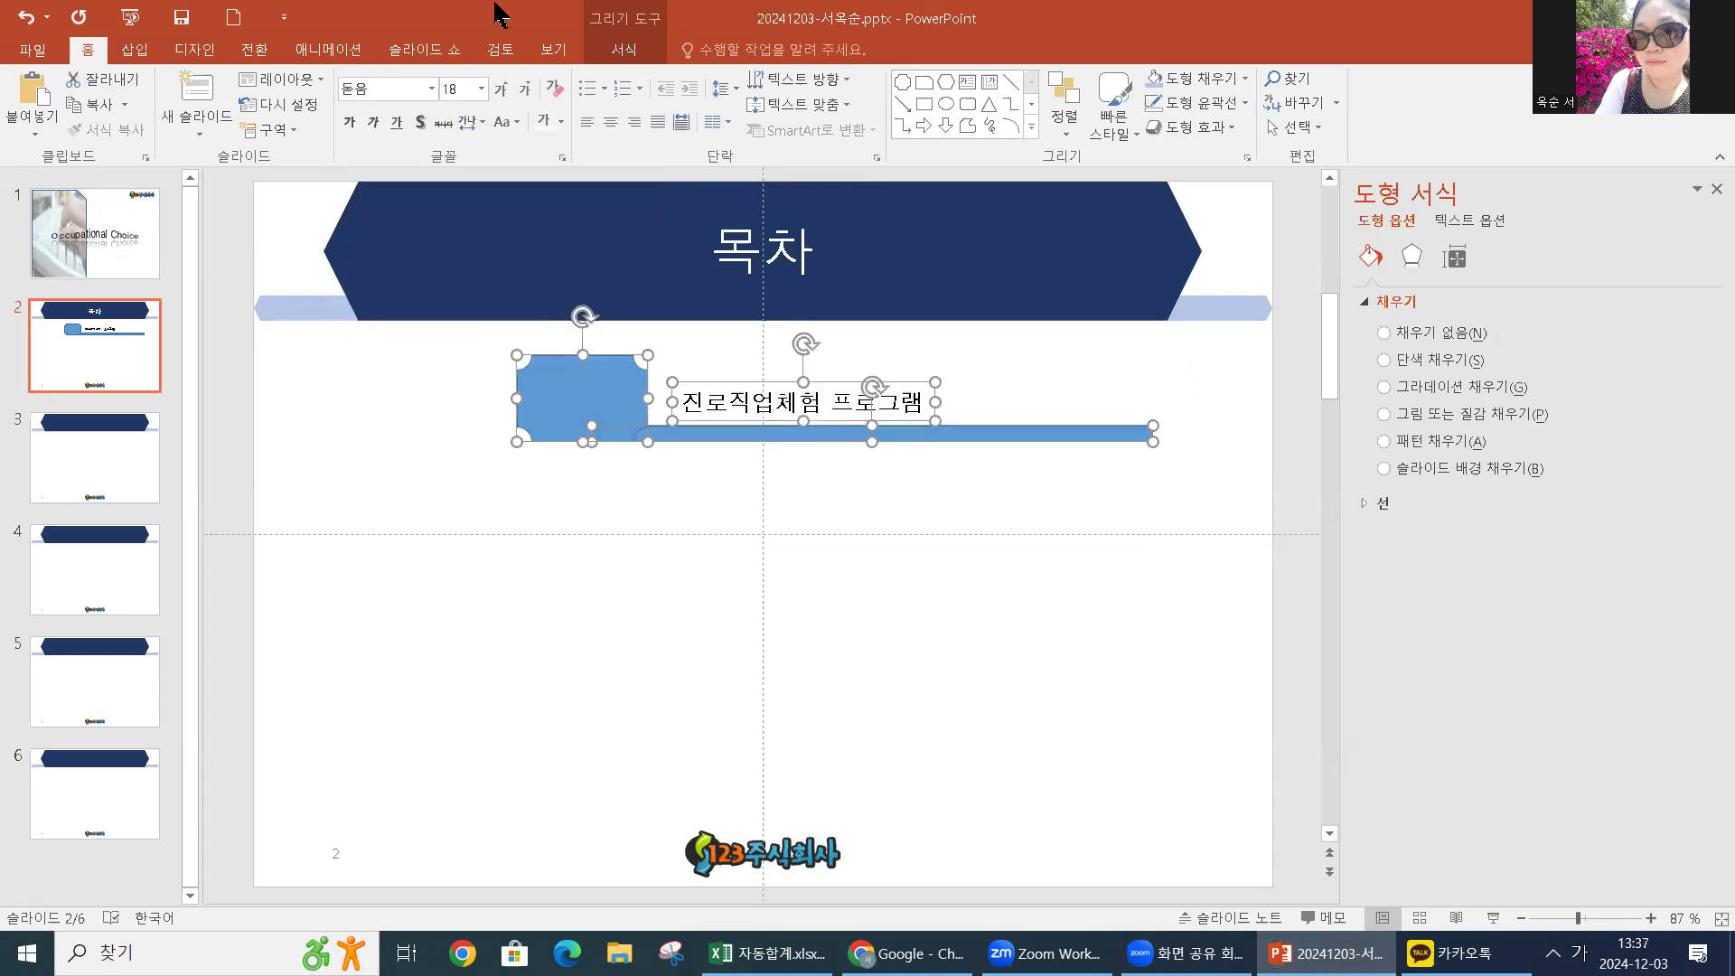
pyautogui.click(482, 88)
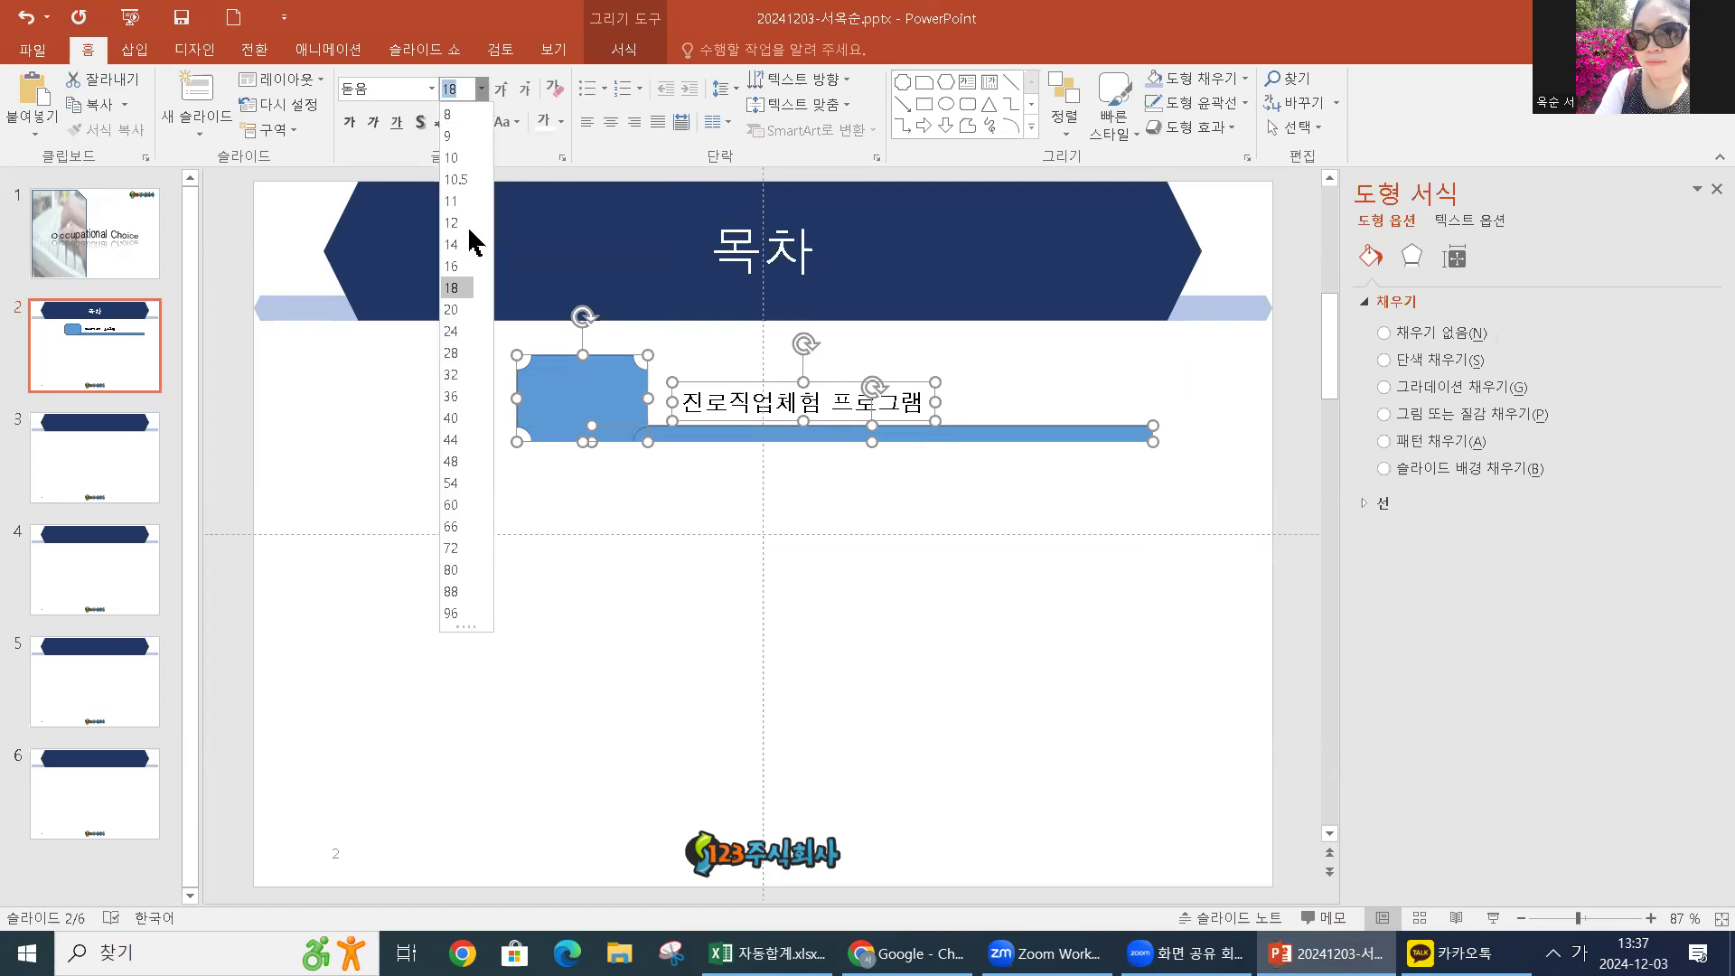
pyautogui.click(459, 333)
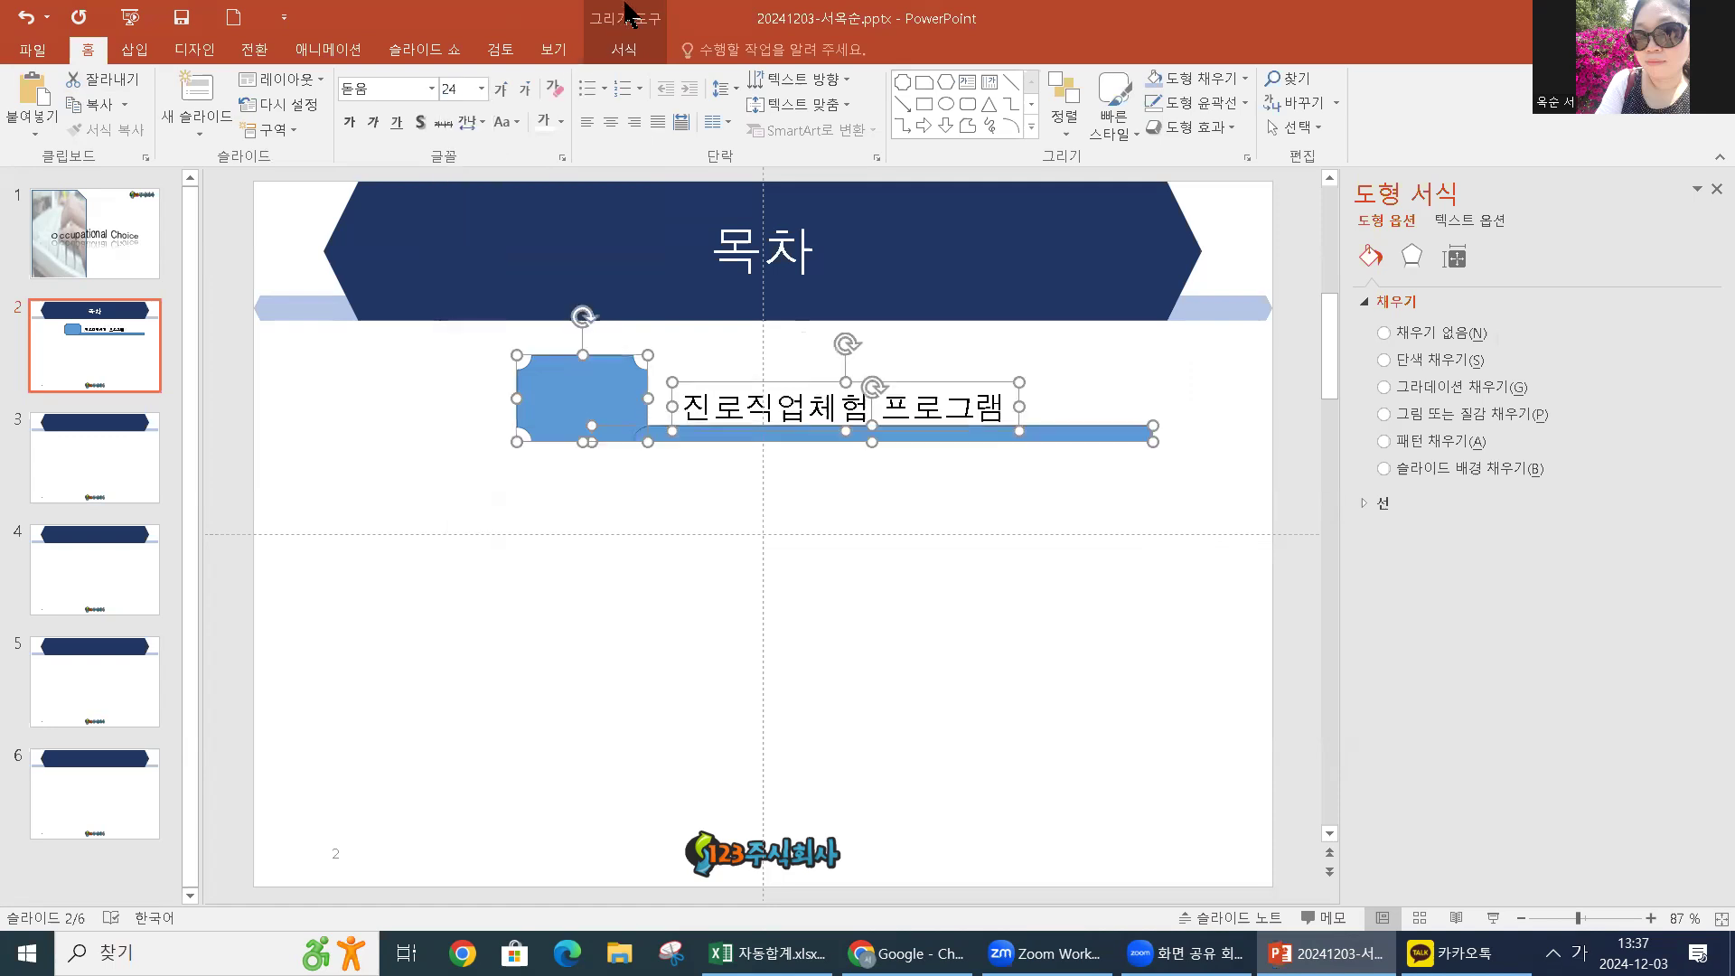
# Remove the outlines from the selected plaque, bar and text box
pyautogui.click(624, 49)
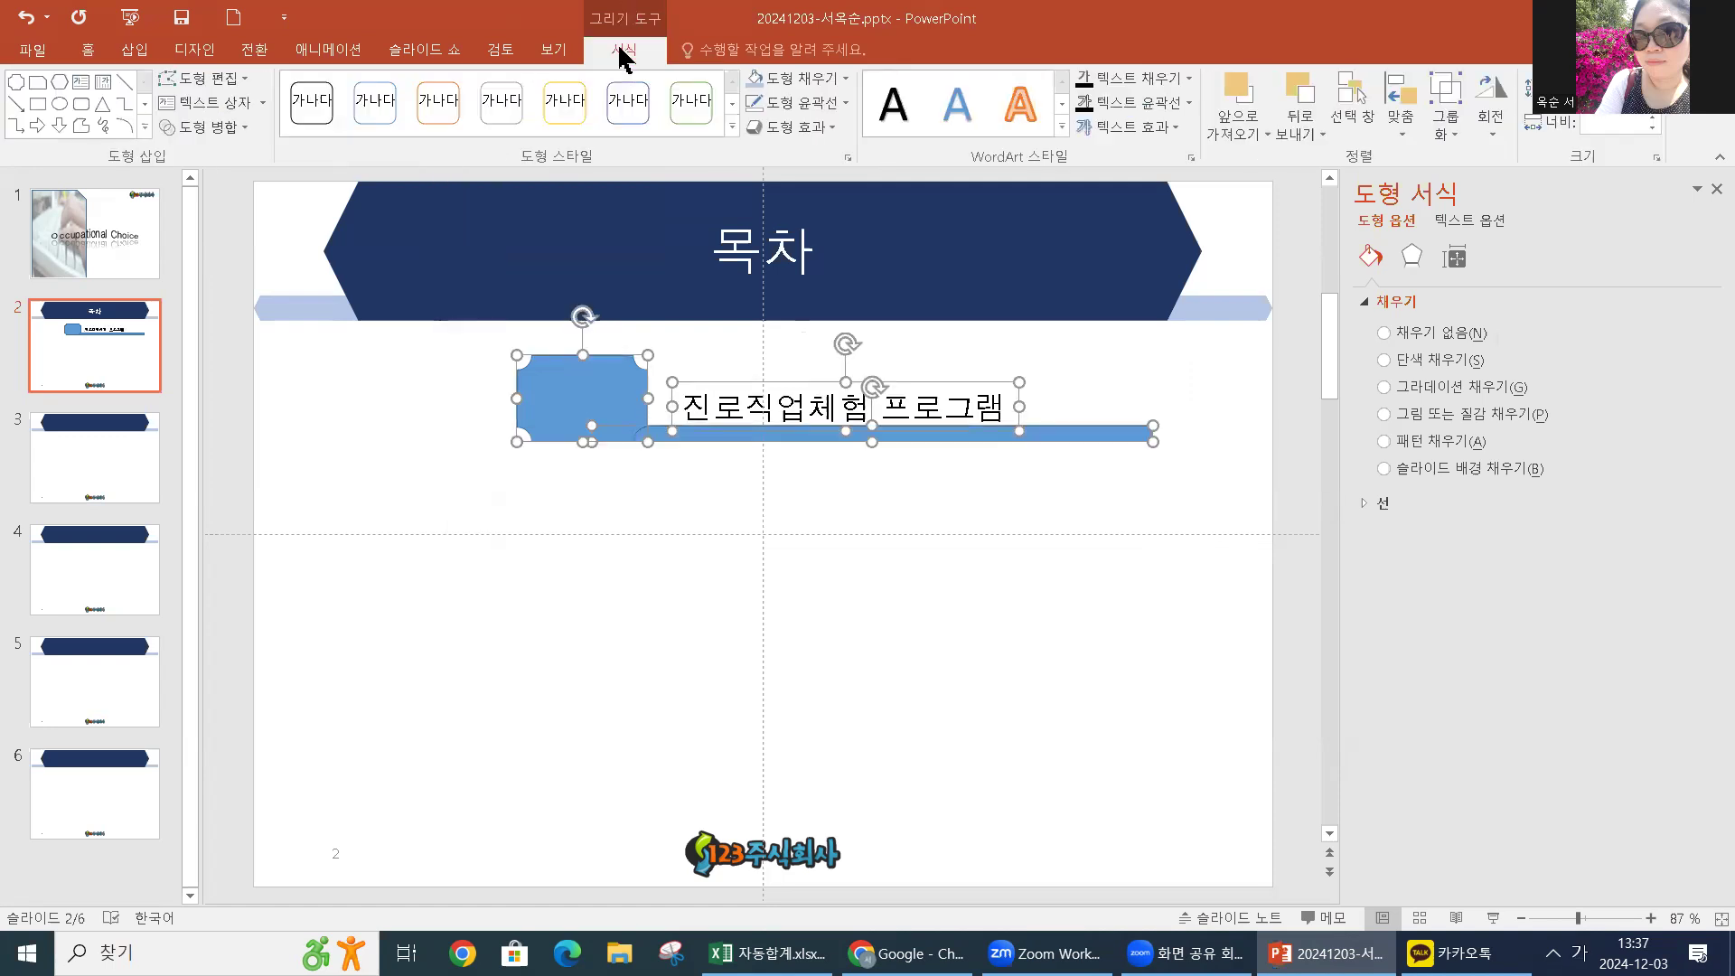
pyautogui.click(800, 109)
pyautogui.click(779, 288)
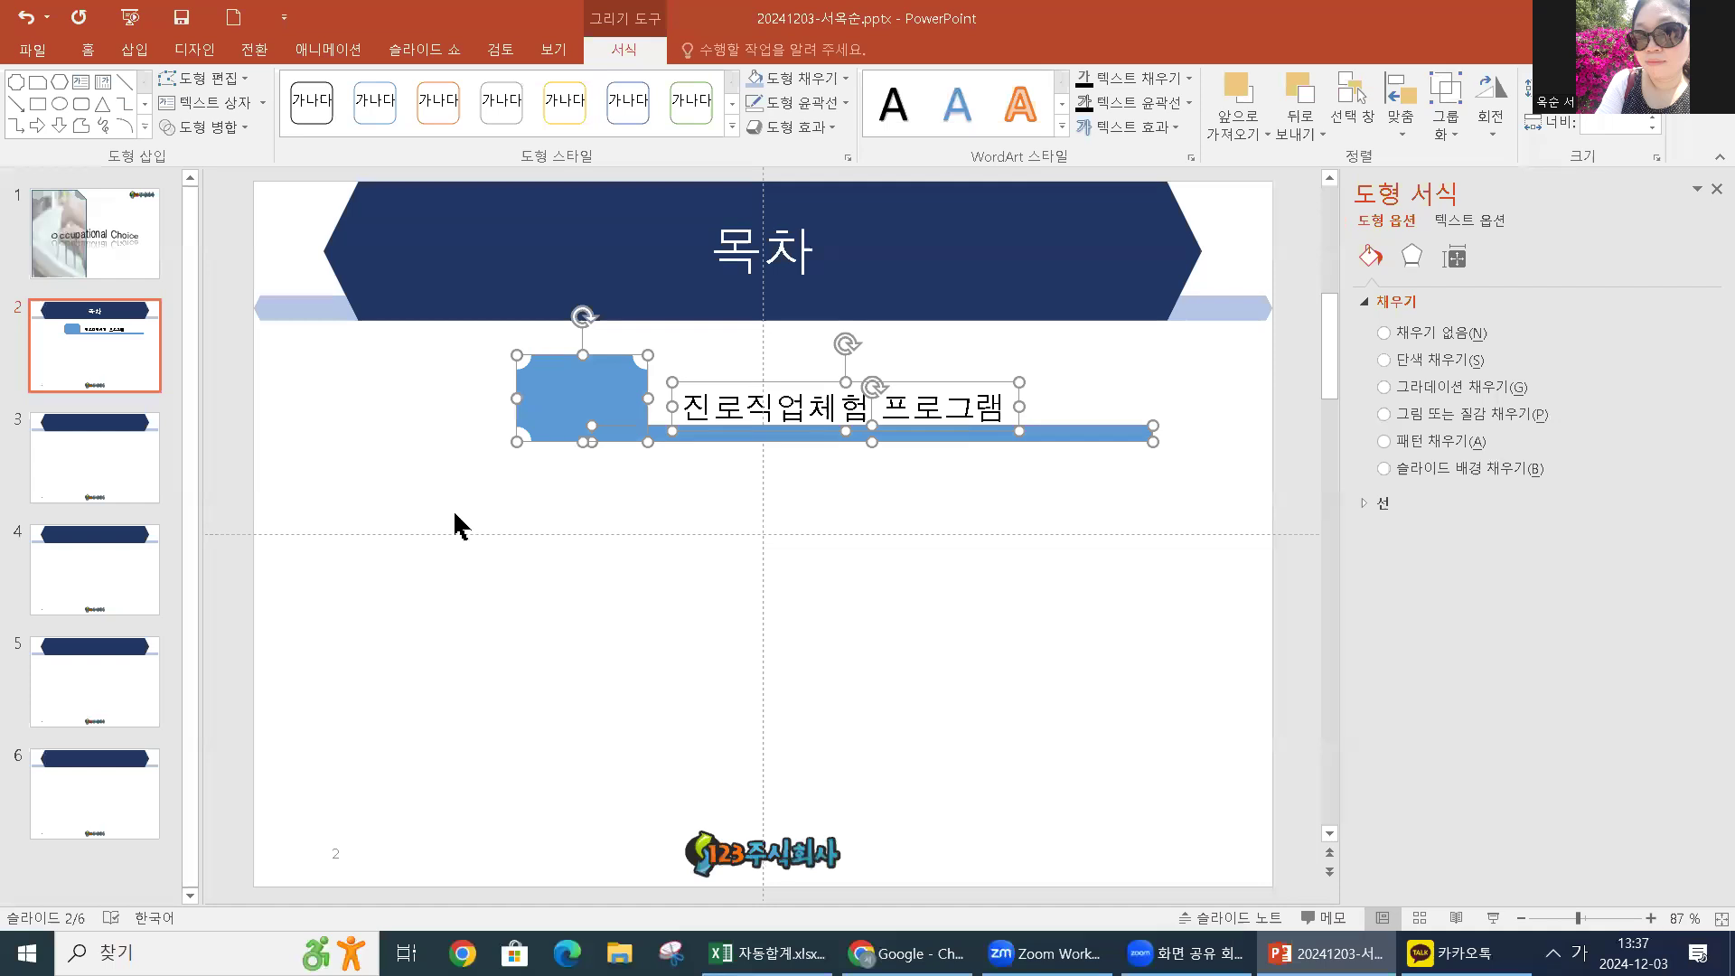
pyautogui.click(458, 524)
# Fill the plaque shape with the darkest gold theme color
pyautogui.click(581, 392)
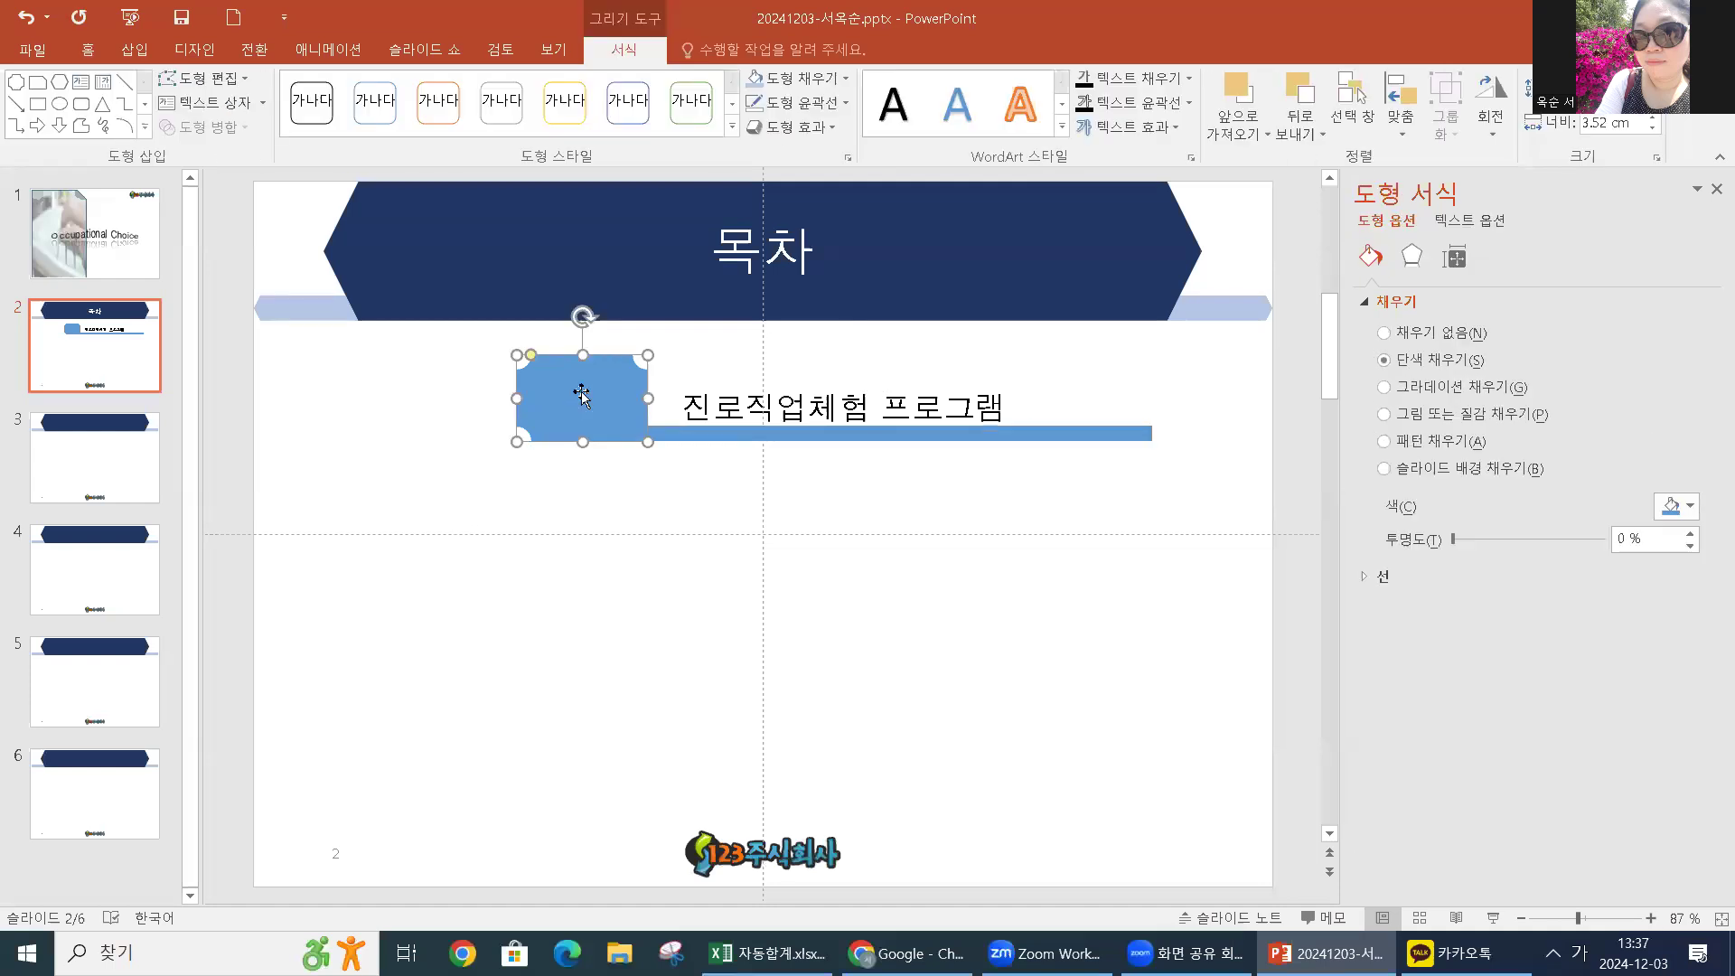
pyautogui.click(807, 80)
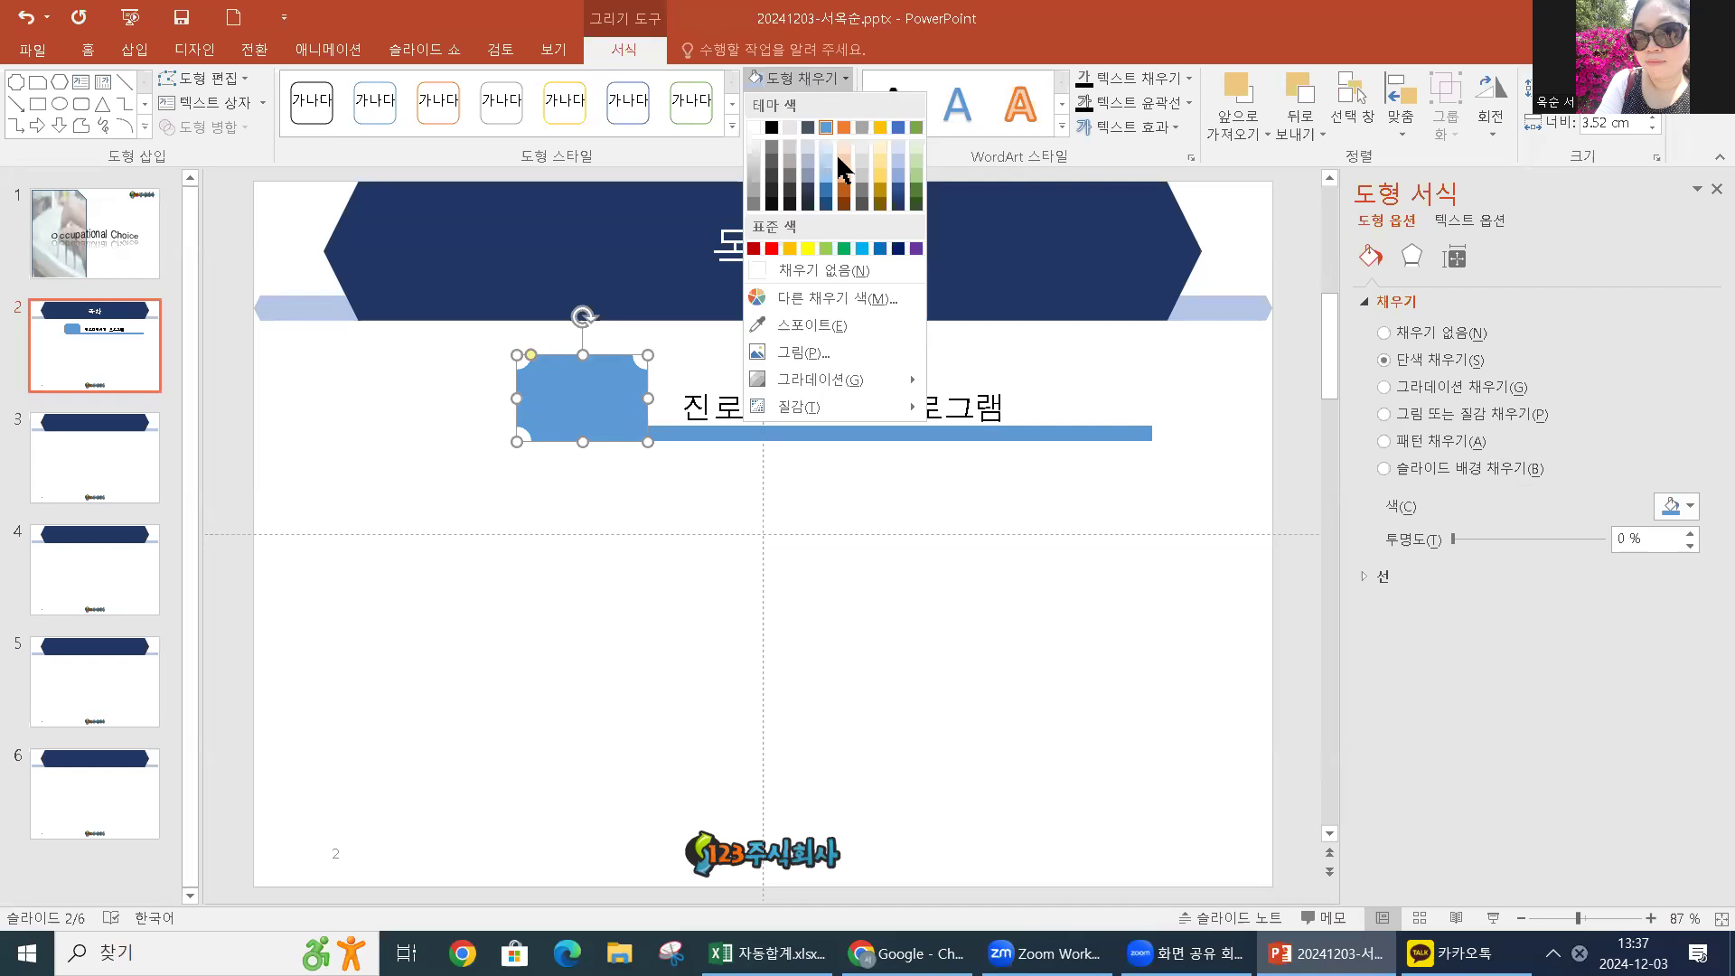
pyautogui.click(881, 202)
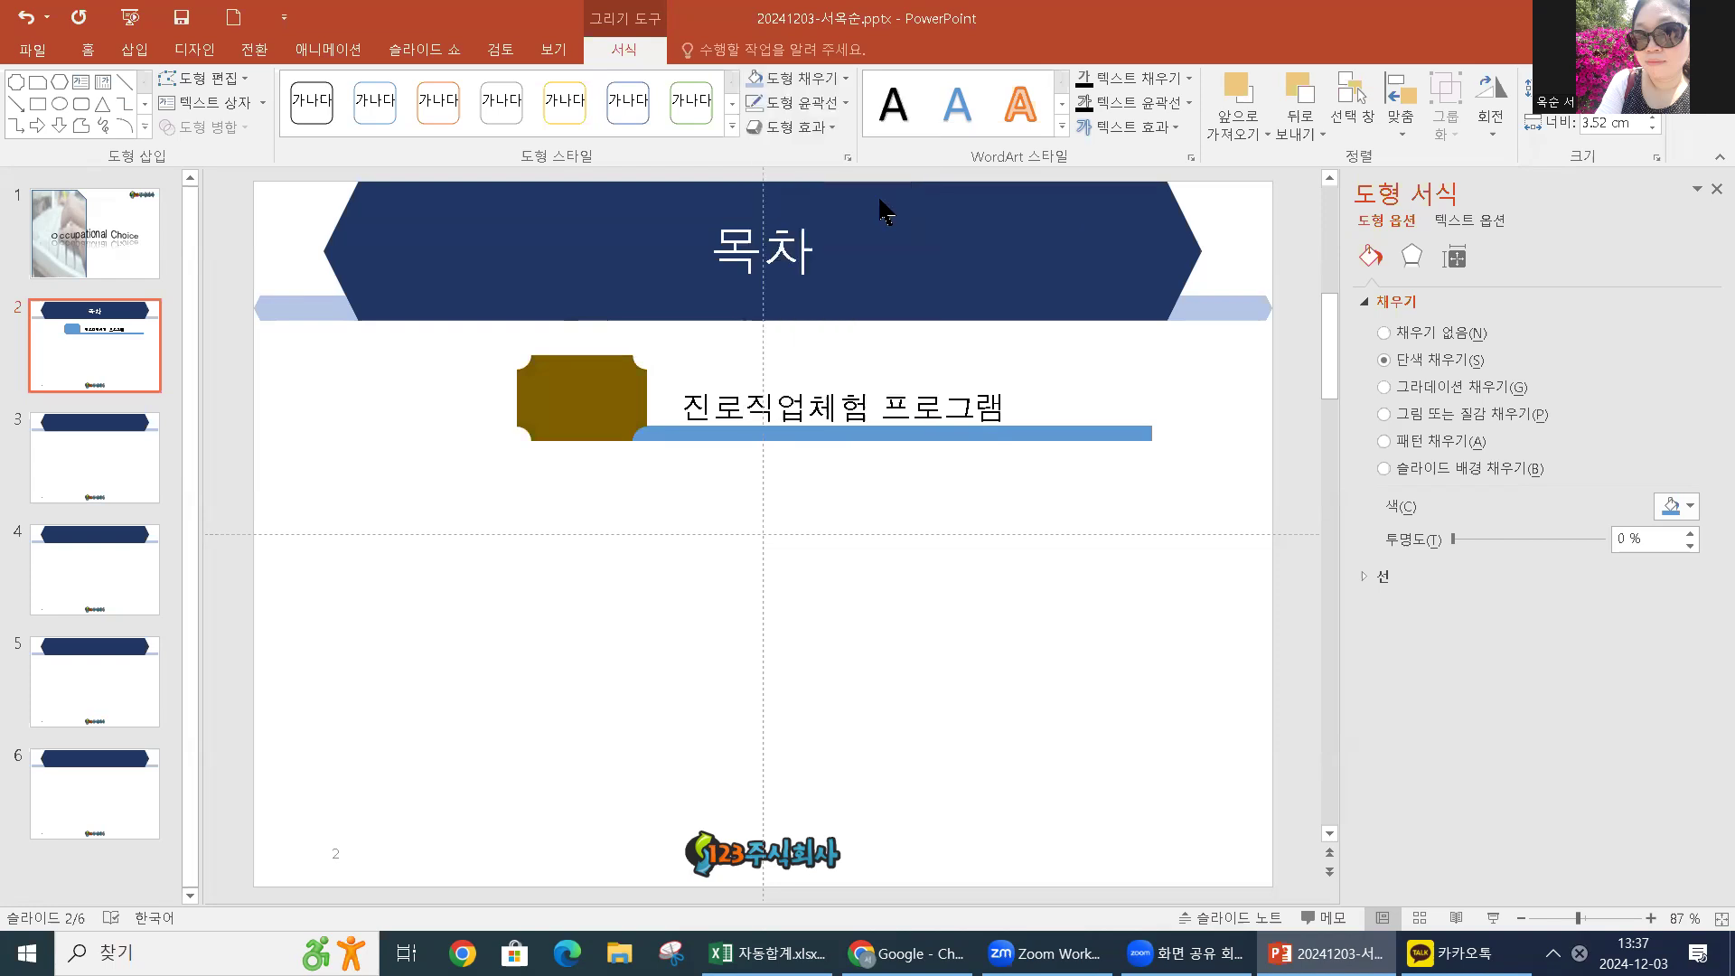
# Fill the bar under the text with a light gold theme color
pyautogui.click(861, 432)
pyautogui.click(879, 436)
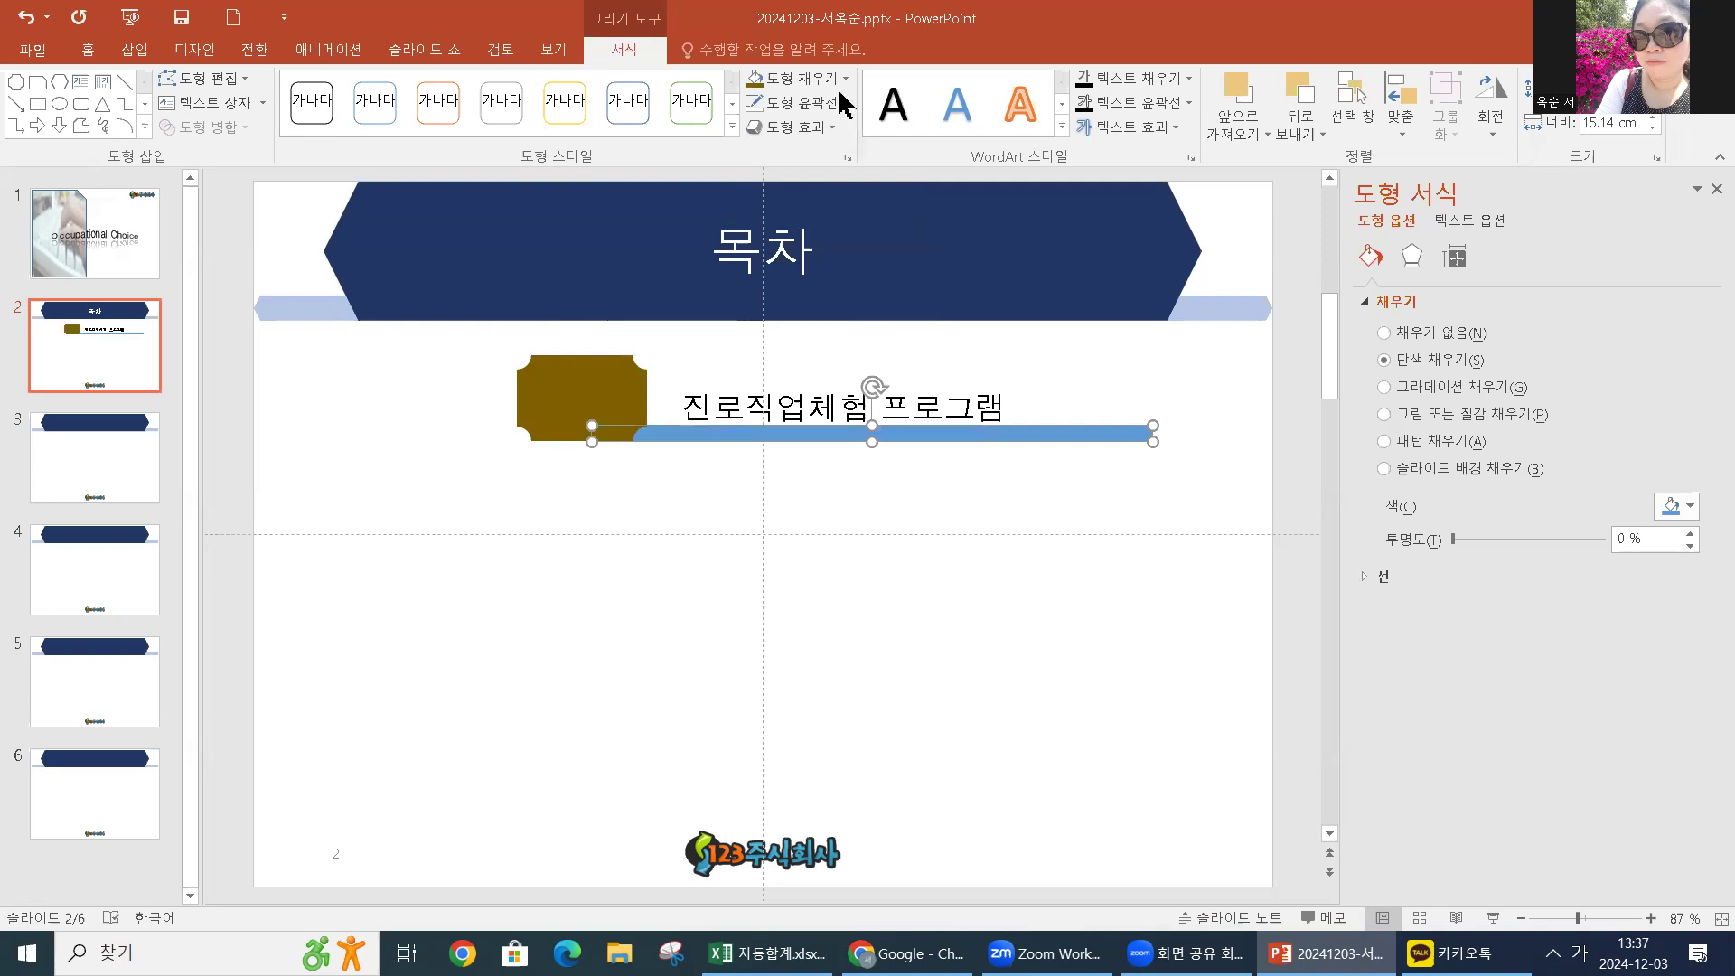
pyautogui.click(841, 77)
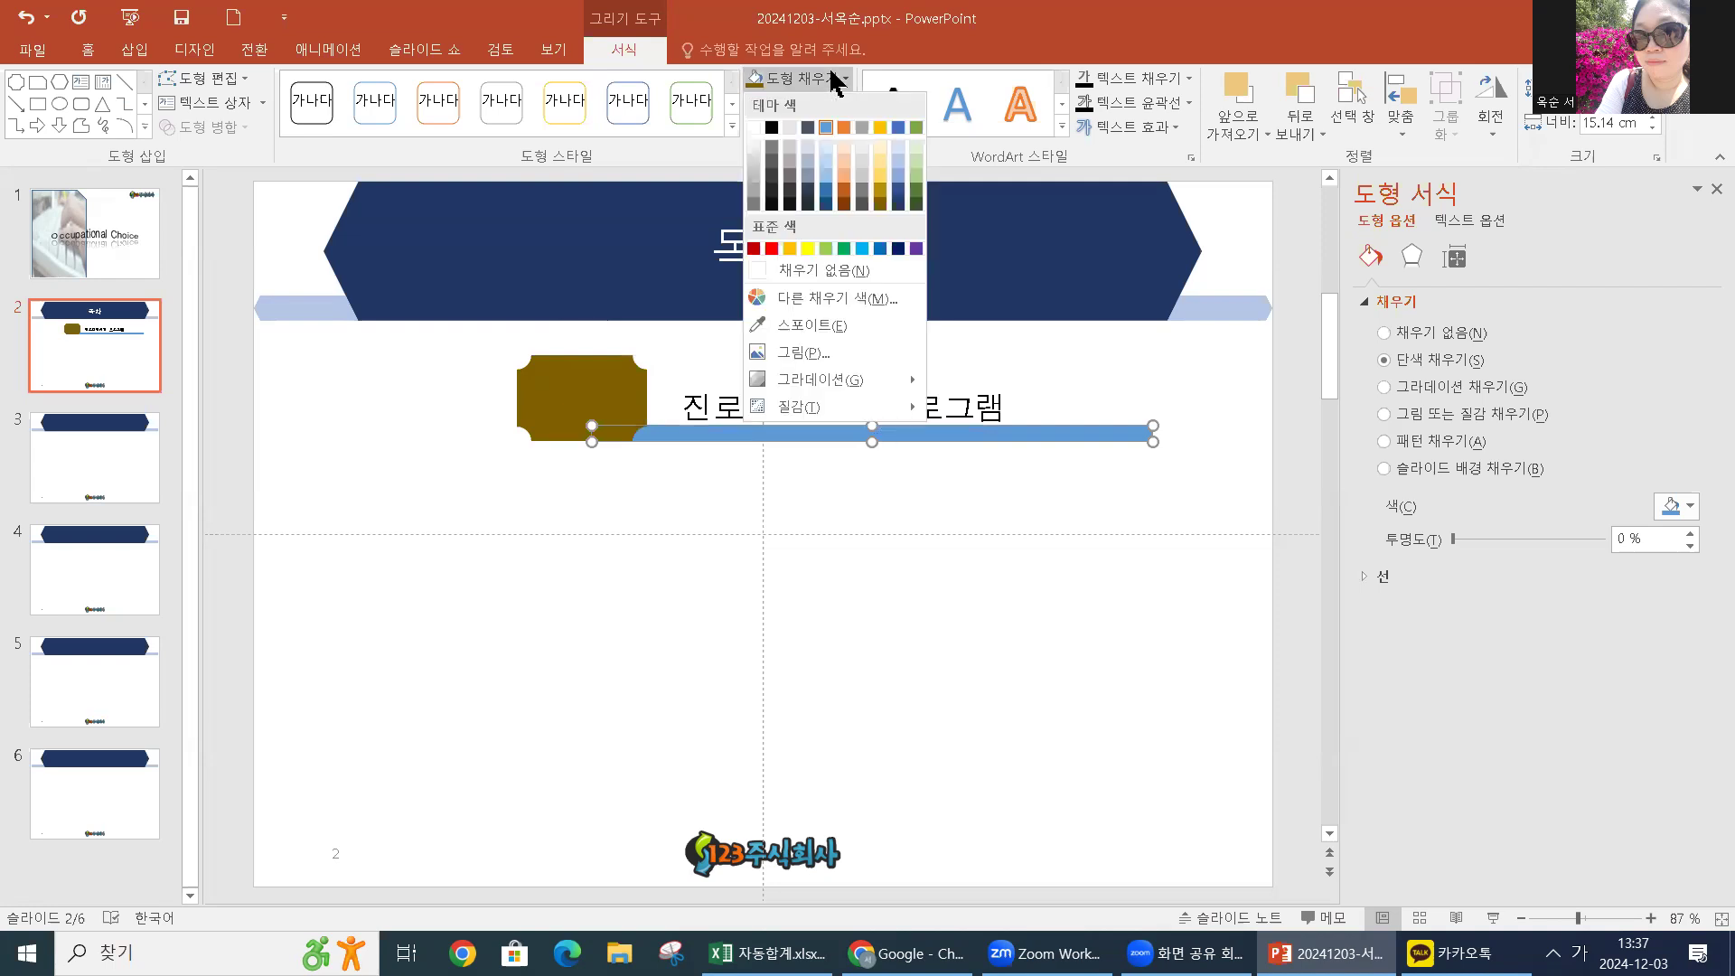
pyautogui.click(881, 170)
pyautogui.click(943, 561)
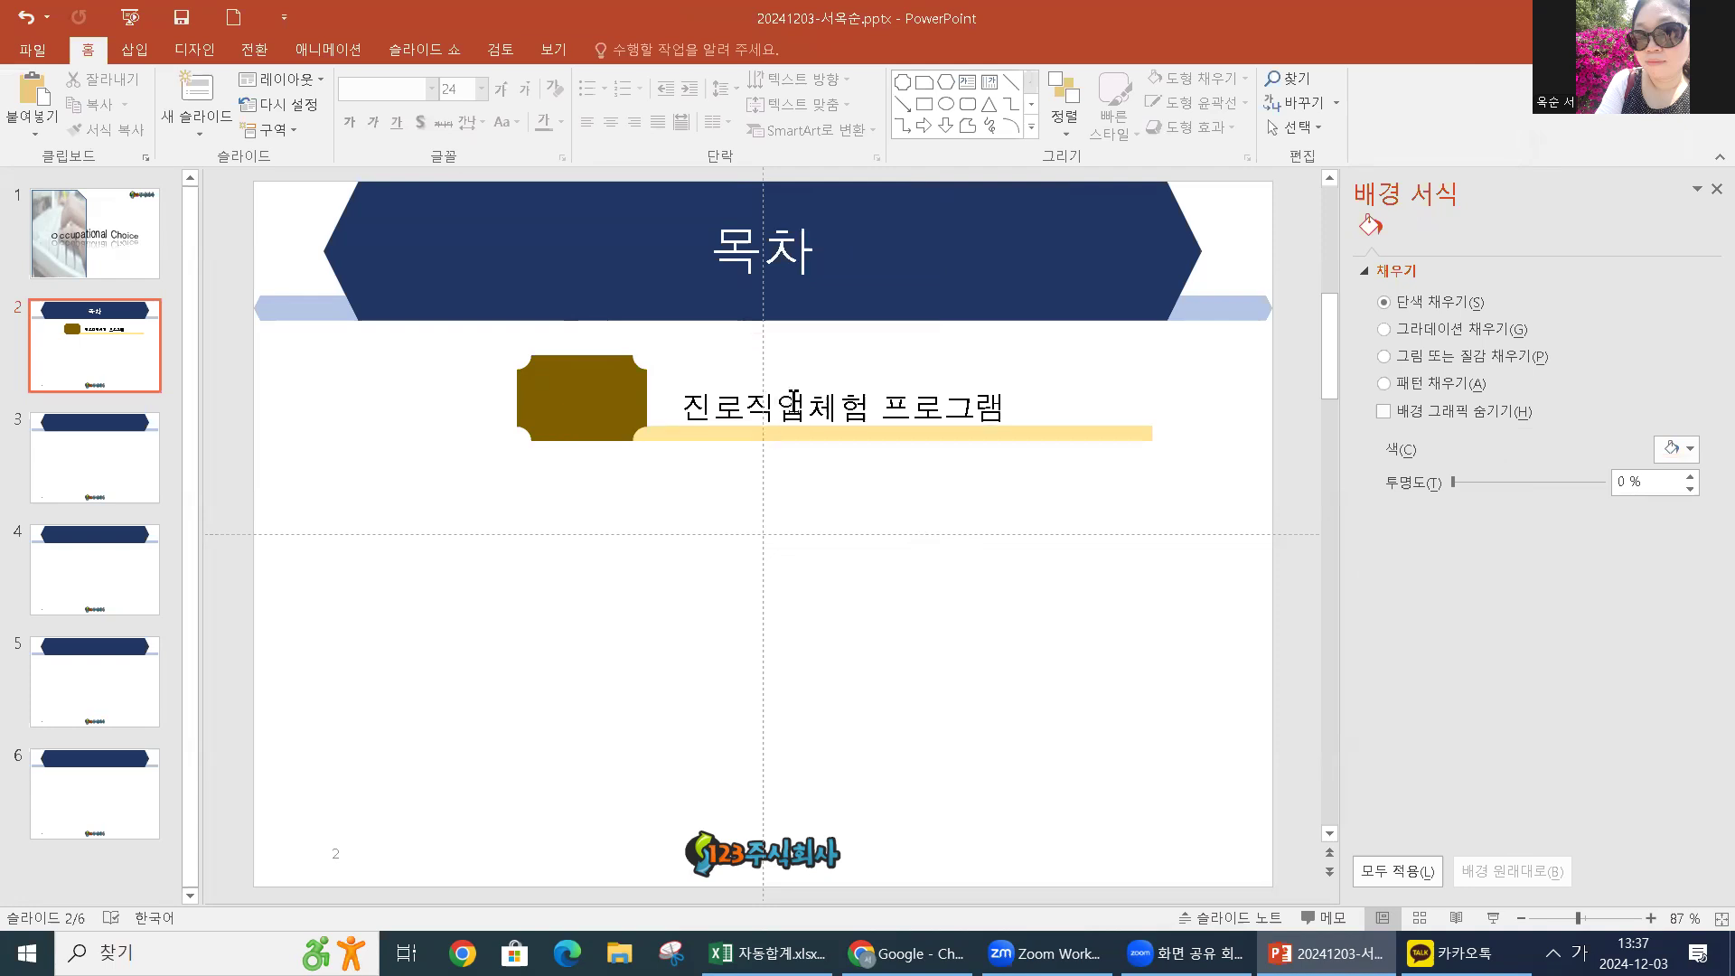
# Nudge the "진로직업체험 프로그램" text box up off the bar and closer to the plaque
pyautogui.click(792, 398)
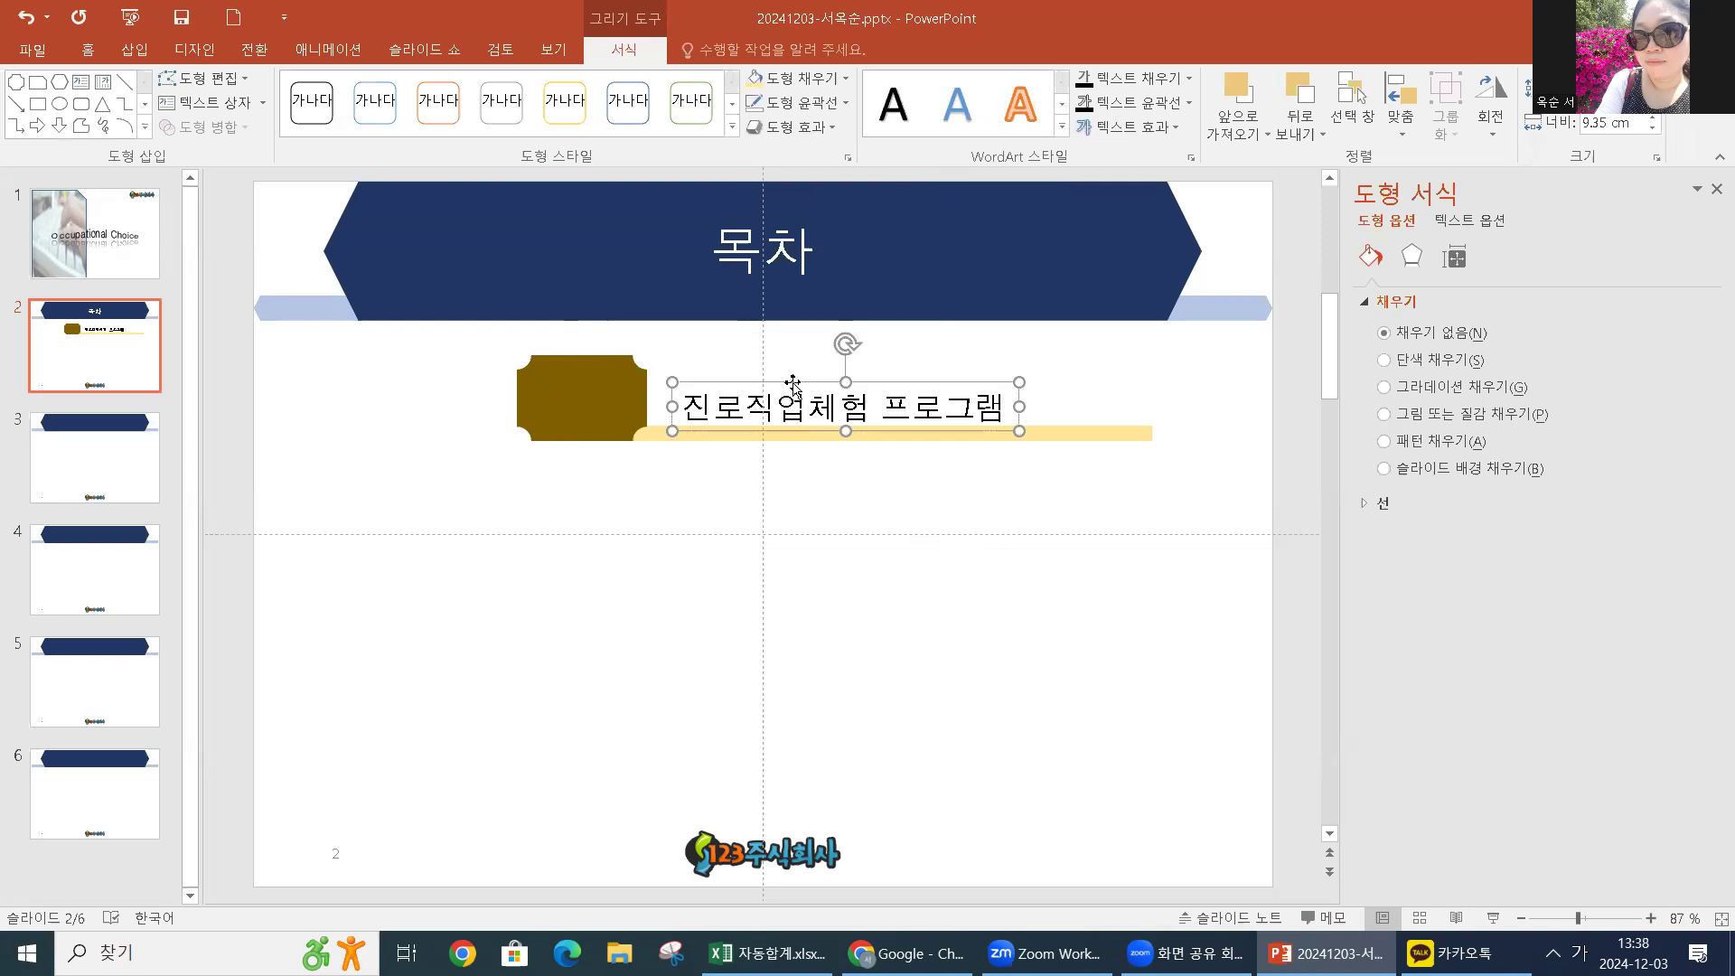
pyautogui.press('Up')
pyautogui.press('Up')
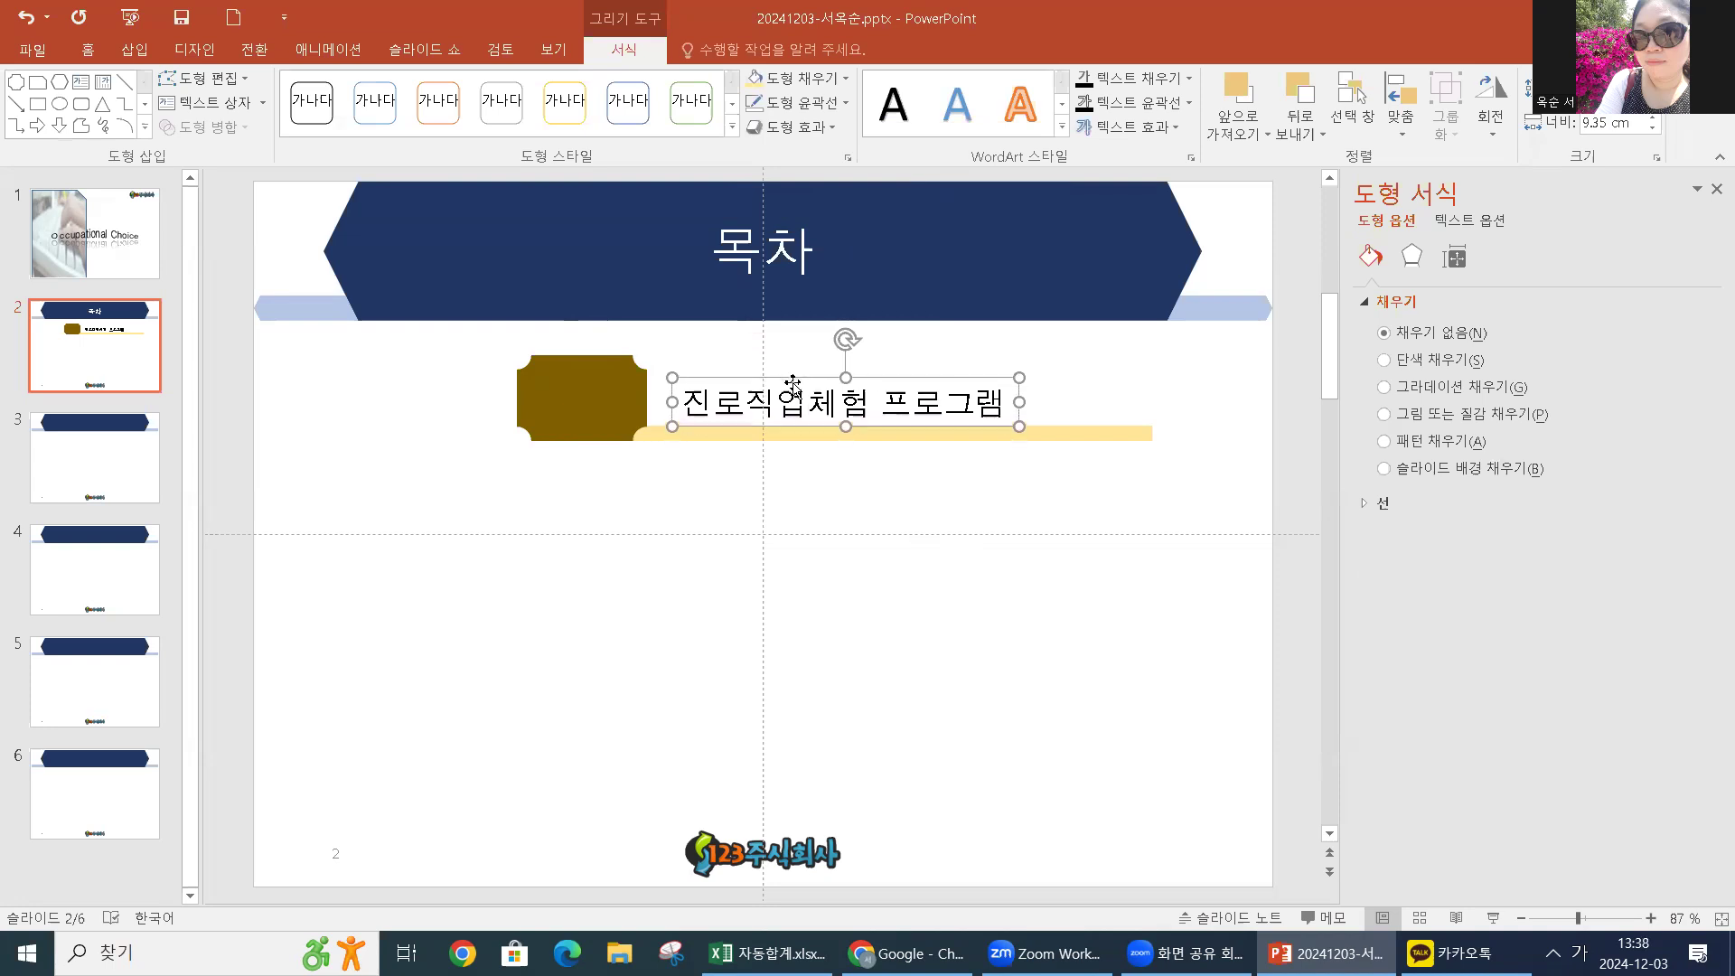
pyautogui.press('Left')
pyautogui.press('Left')
pyautogui.press('Left')
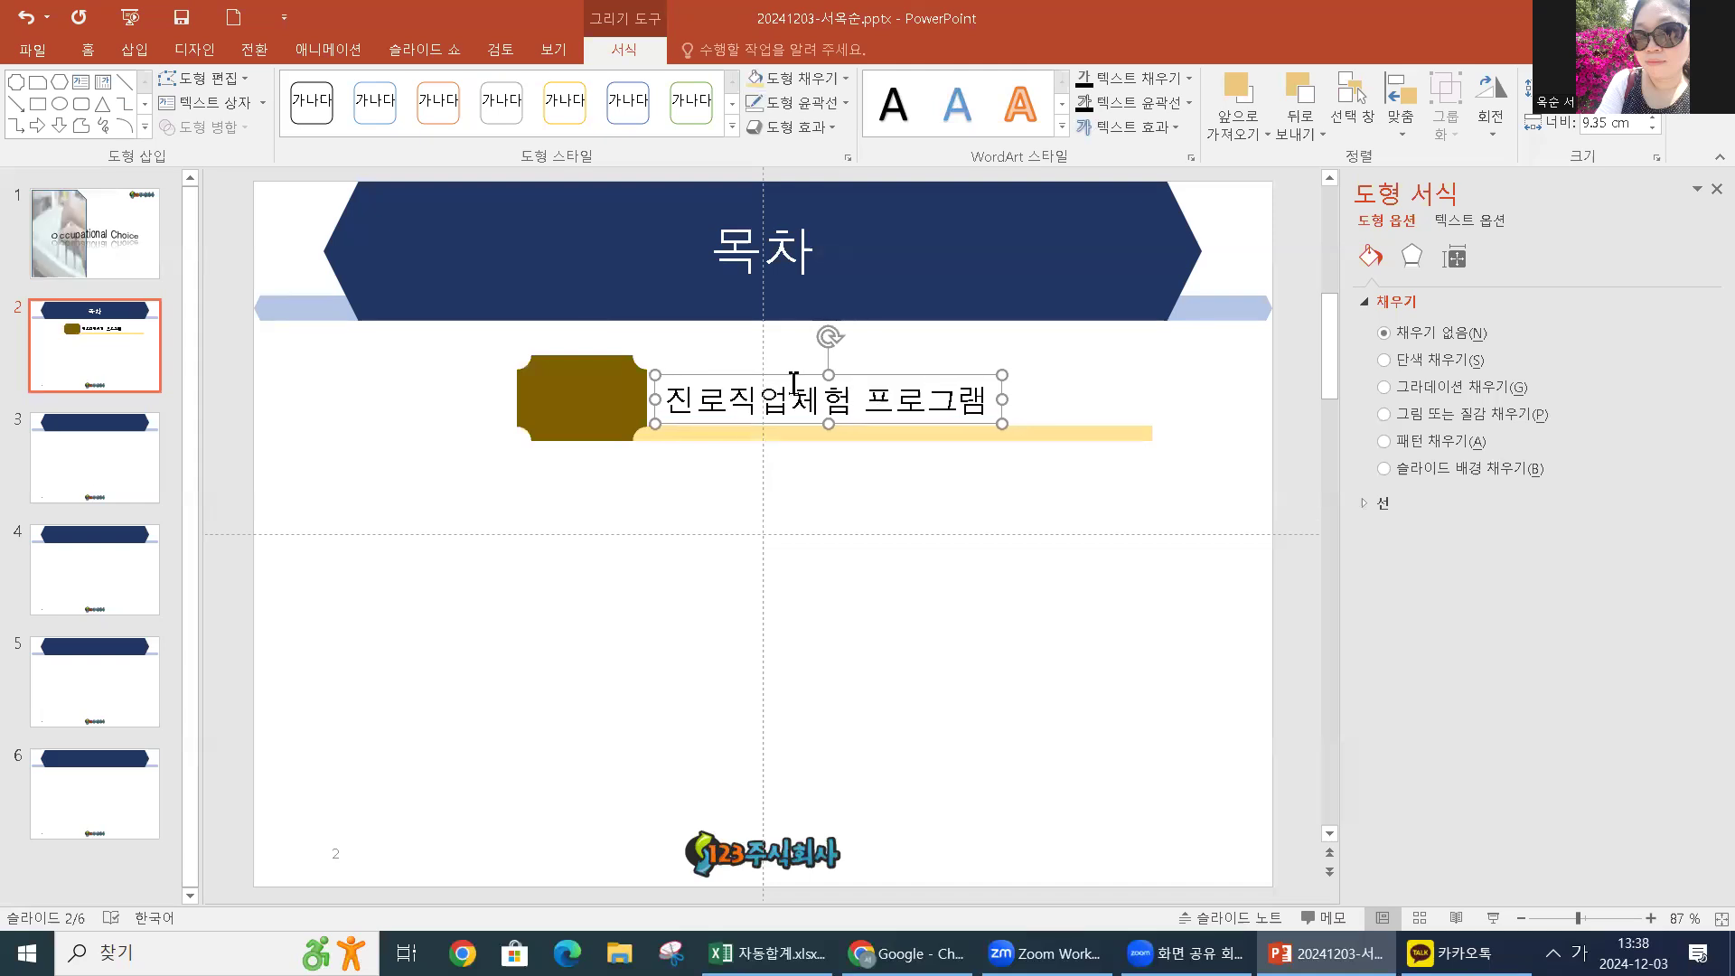
pyautogui.click(756, 620)
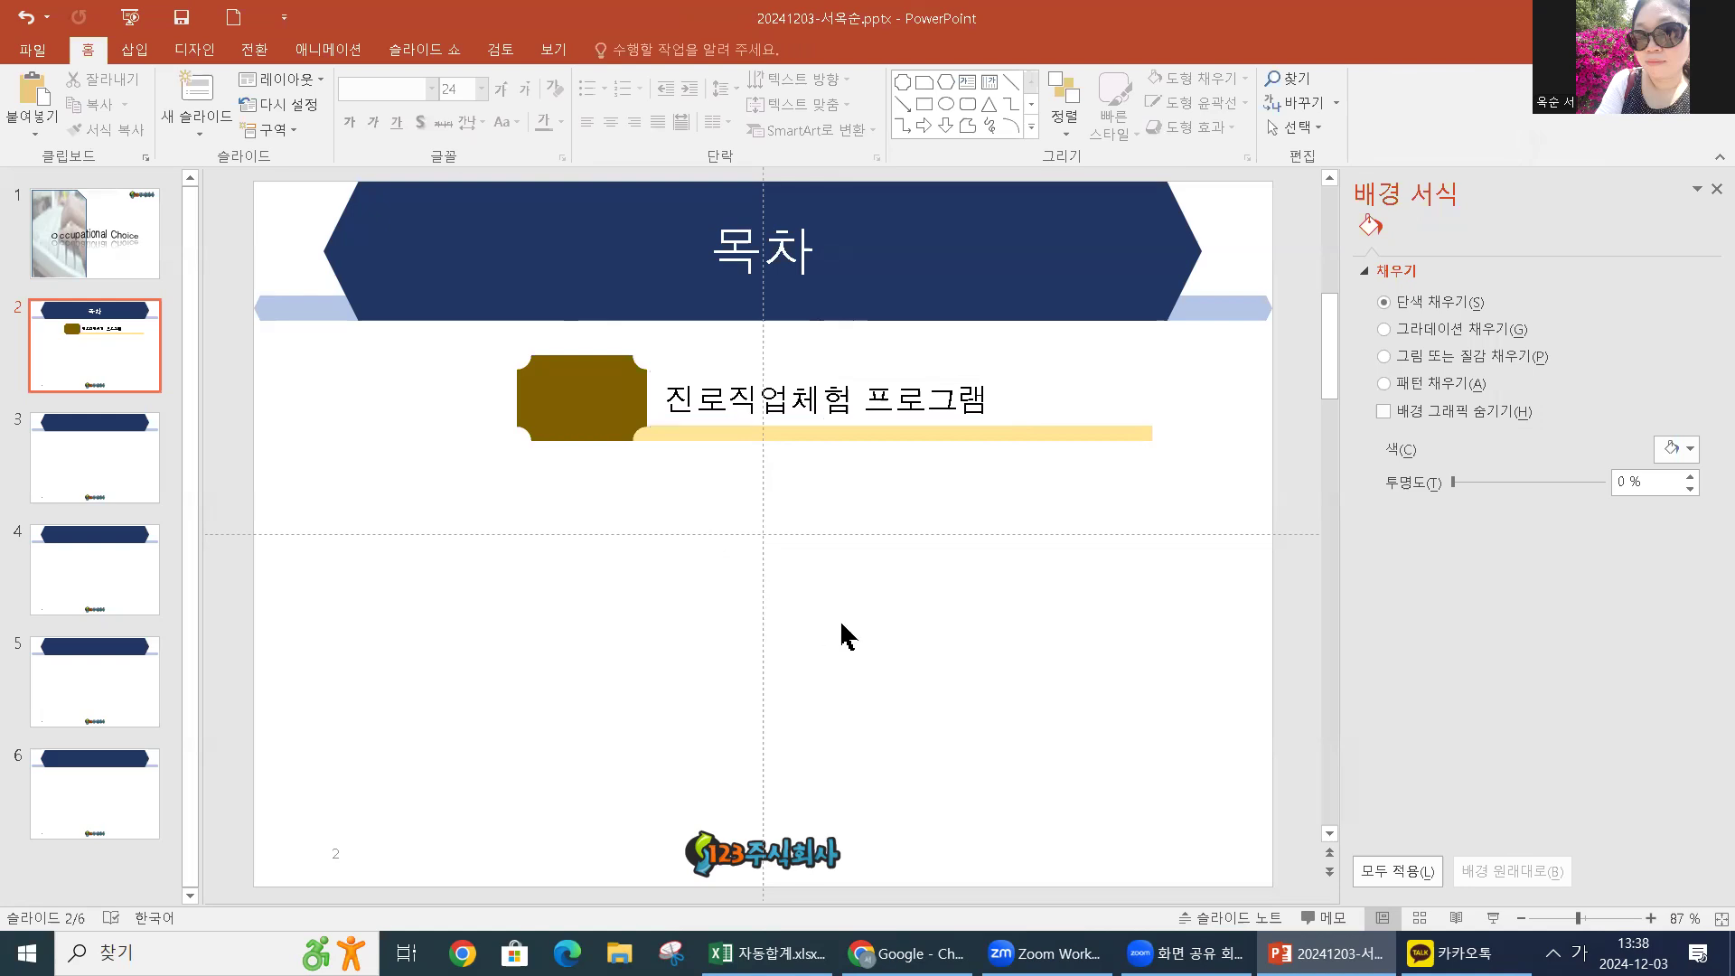
pyautogui.press('F5')
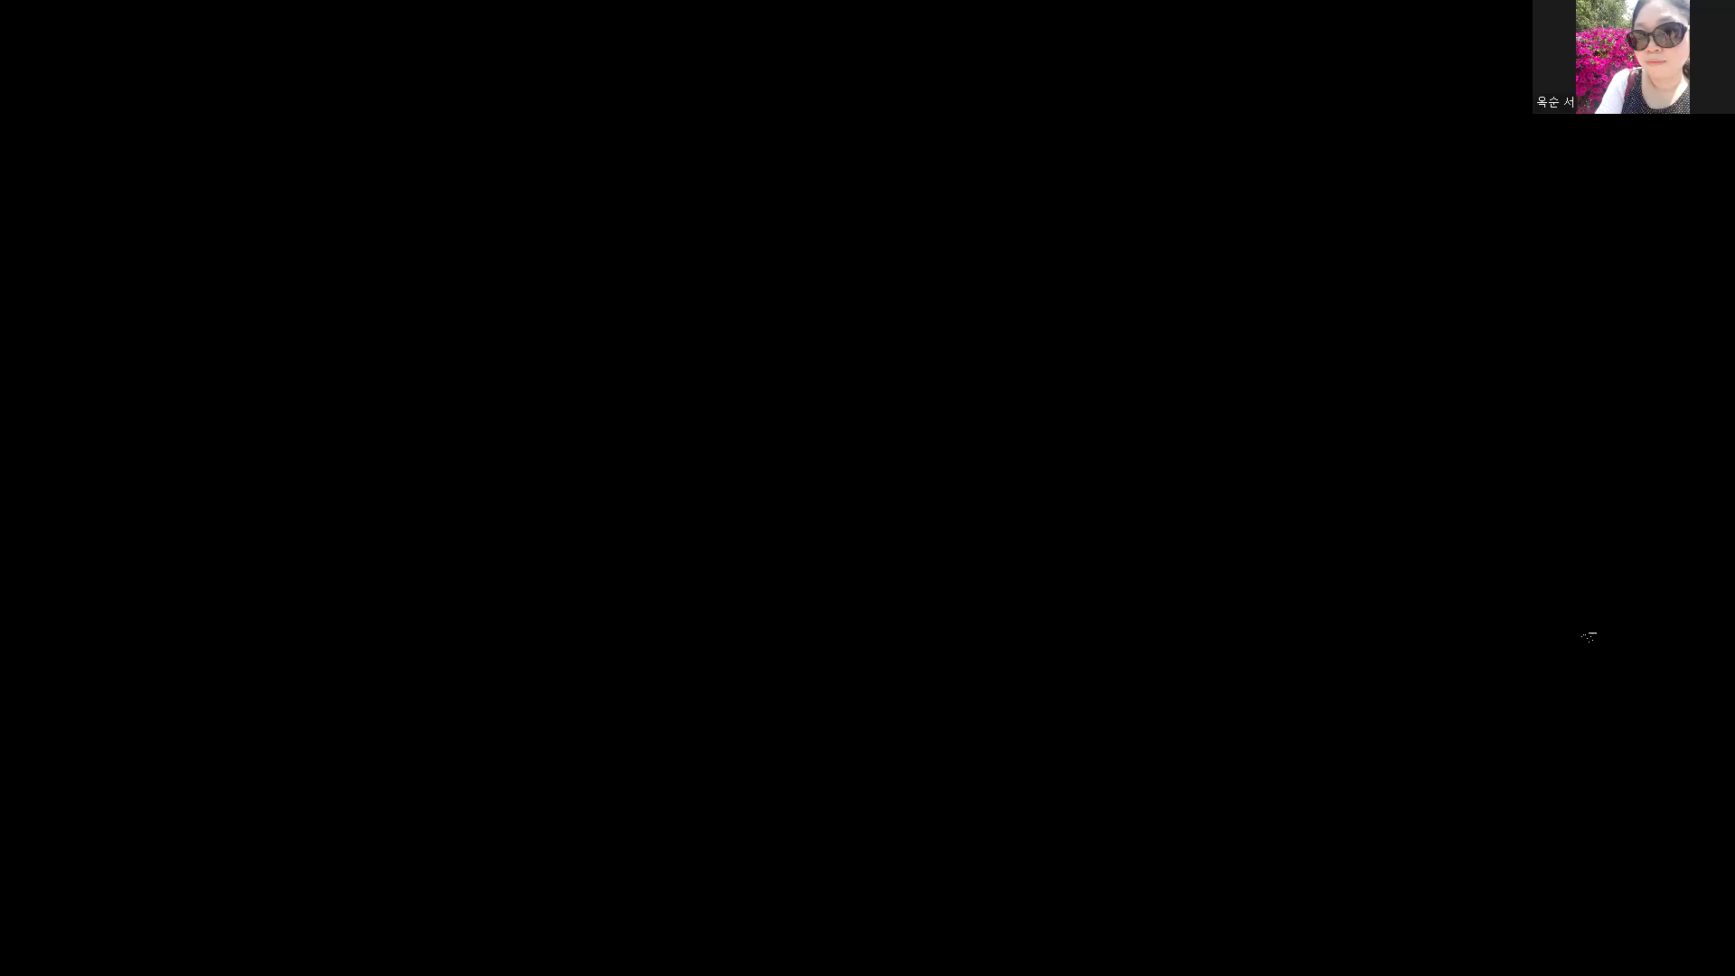
pyautogui.press('Escape')
# Copy the plaque, bar and text box straight down three times to make four 목차 rows
pyautogui.moveTo(458, 342); pyautogui.dragTo(1187, 553)
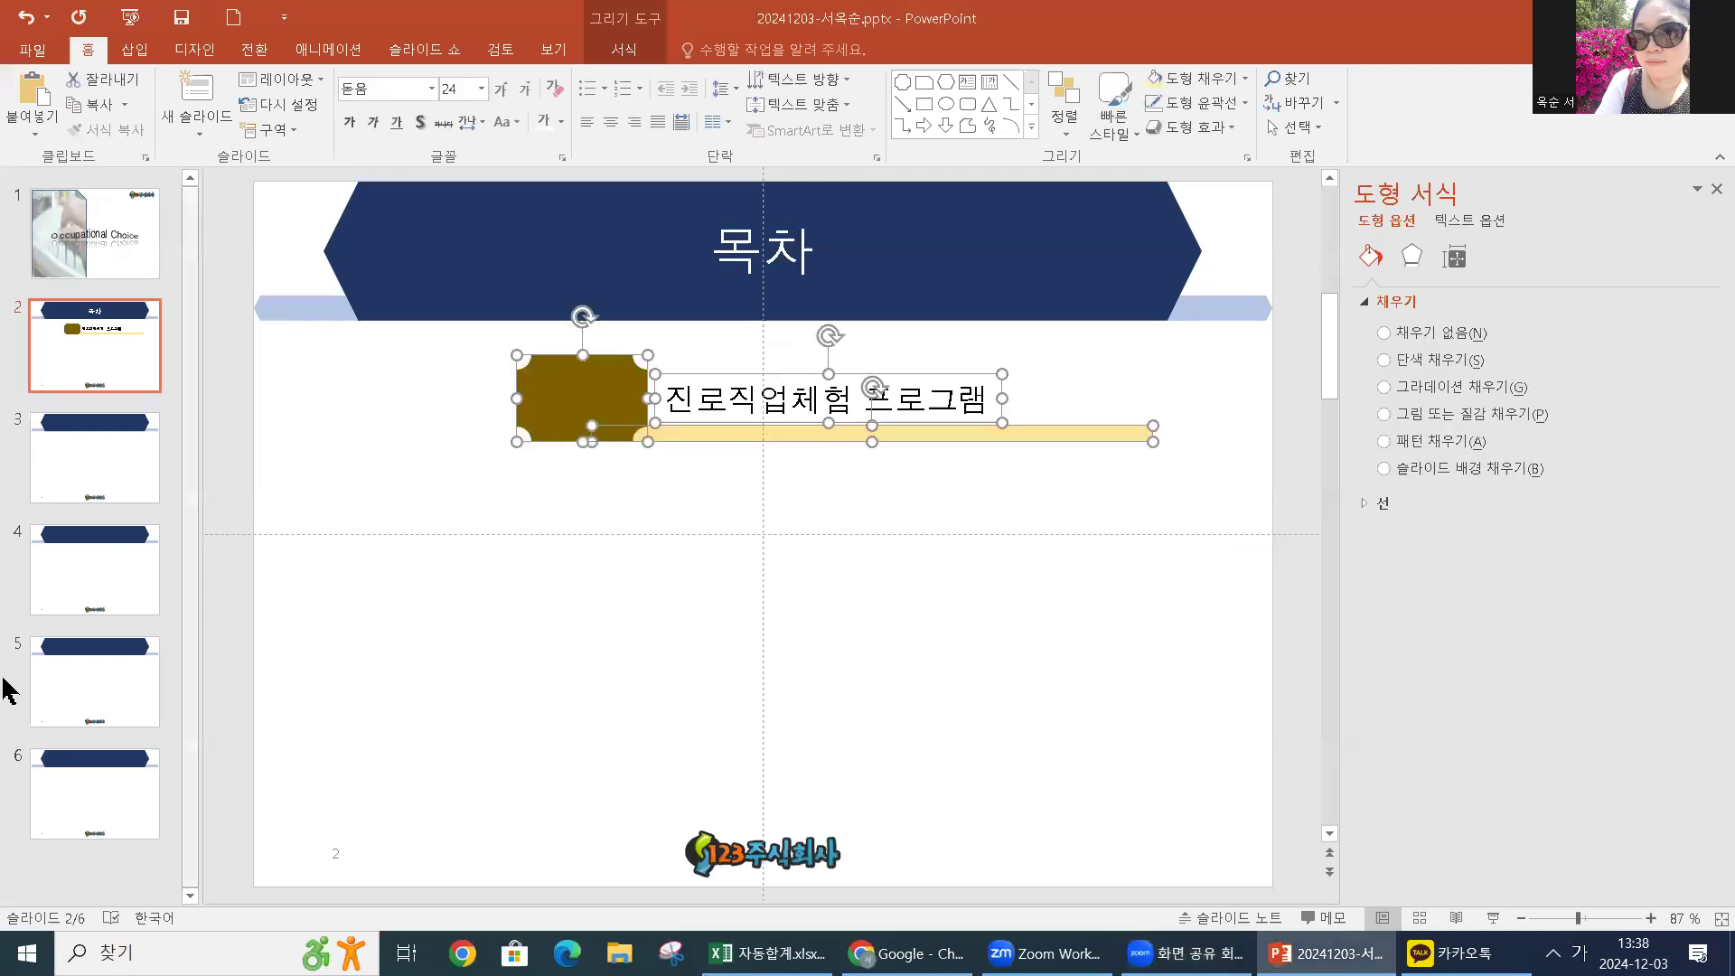
pyautogui.moveTo(597, 405); pyautogui.dragTo(604, 731)
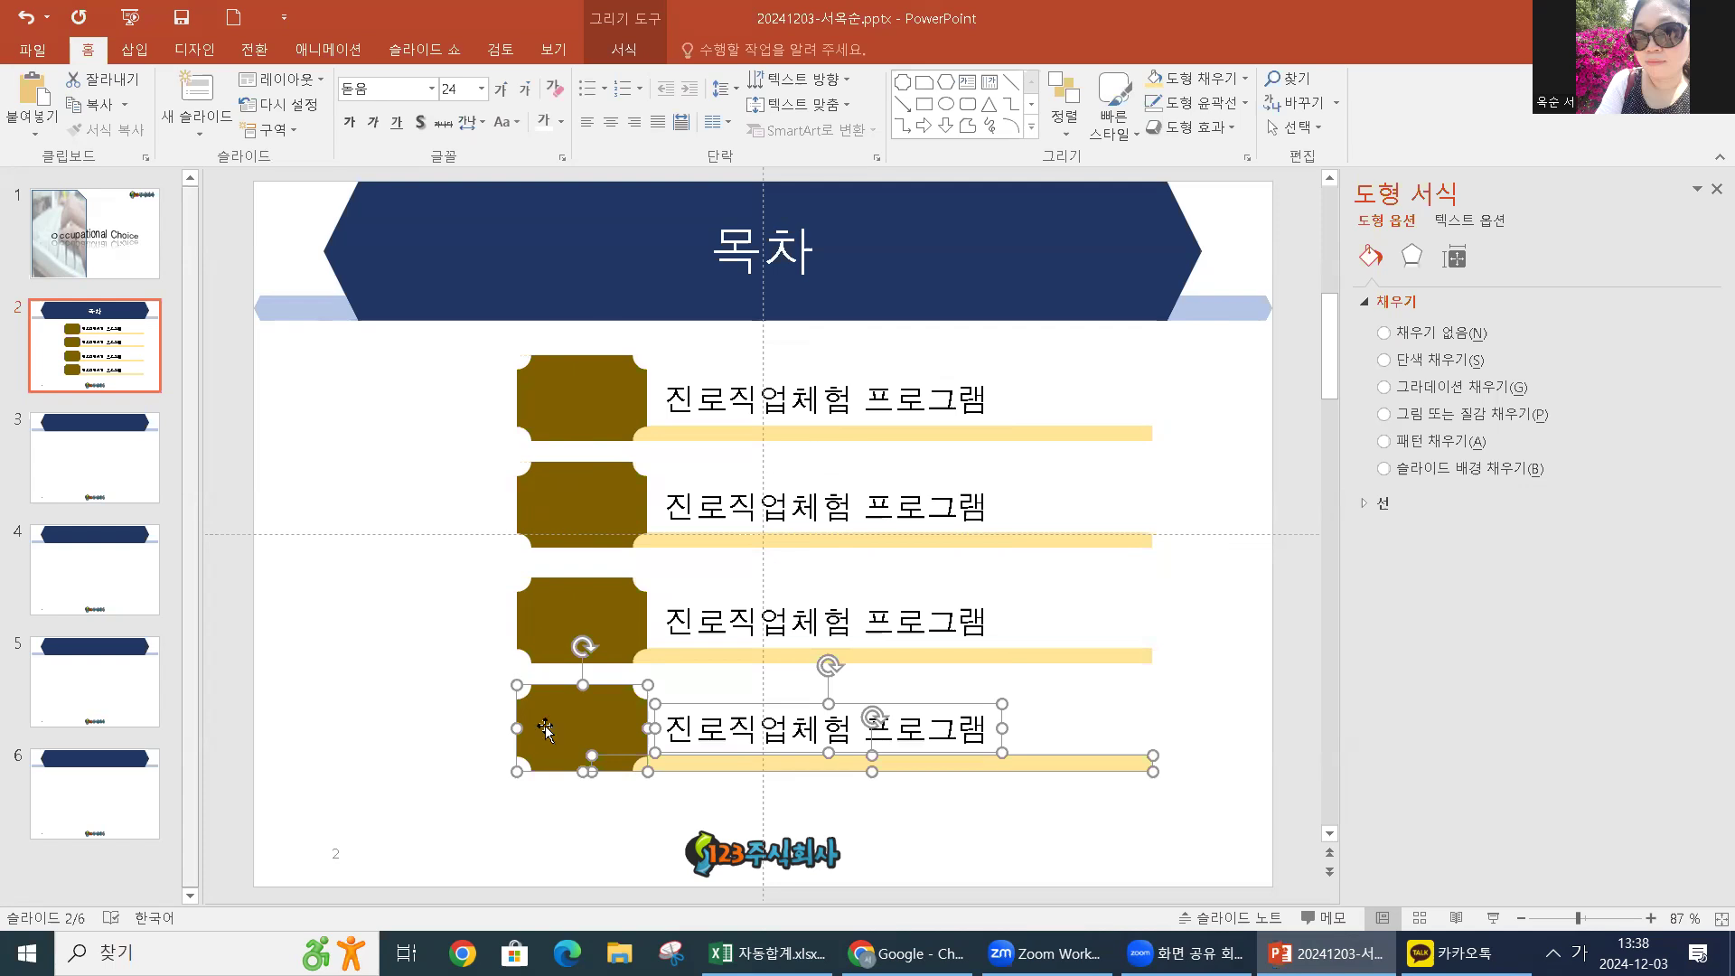
pyautogui.click(324, 705)
# Label the first row's plaque with the letter A
pyautogui.click(583, 409)
pyautogui.click(497, 578)
pyautogui.click(572, 402)
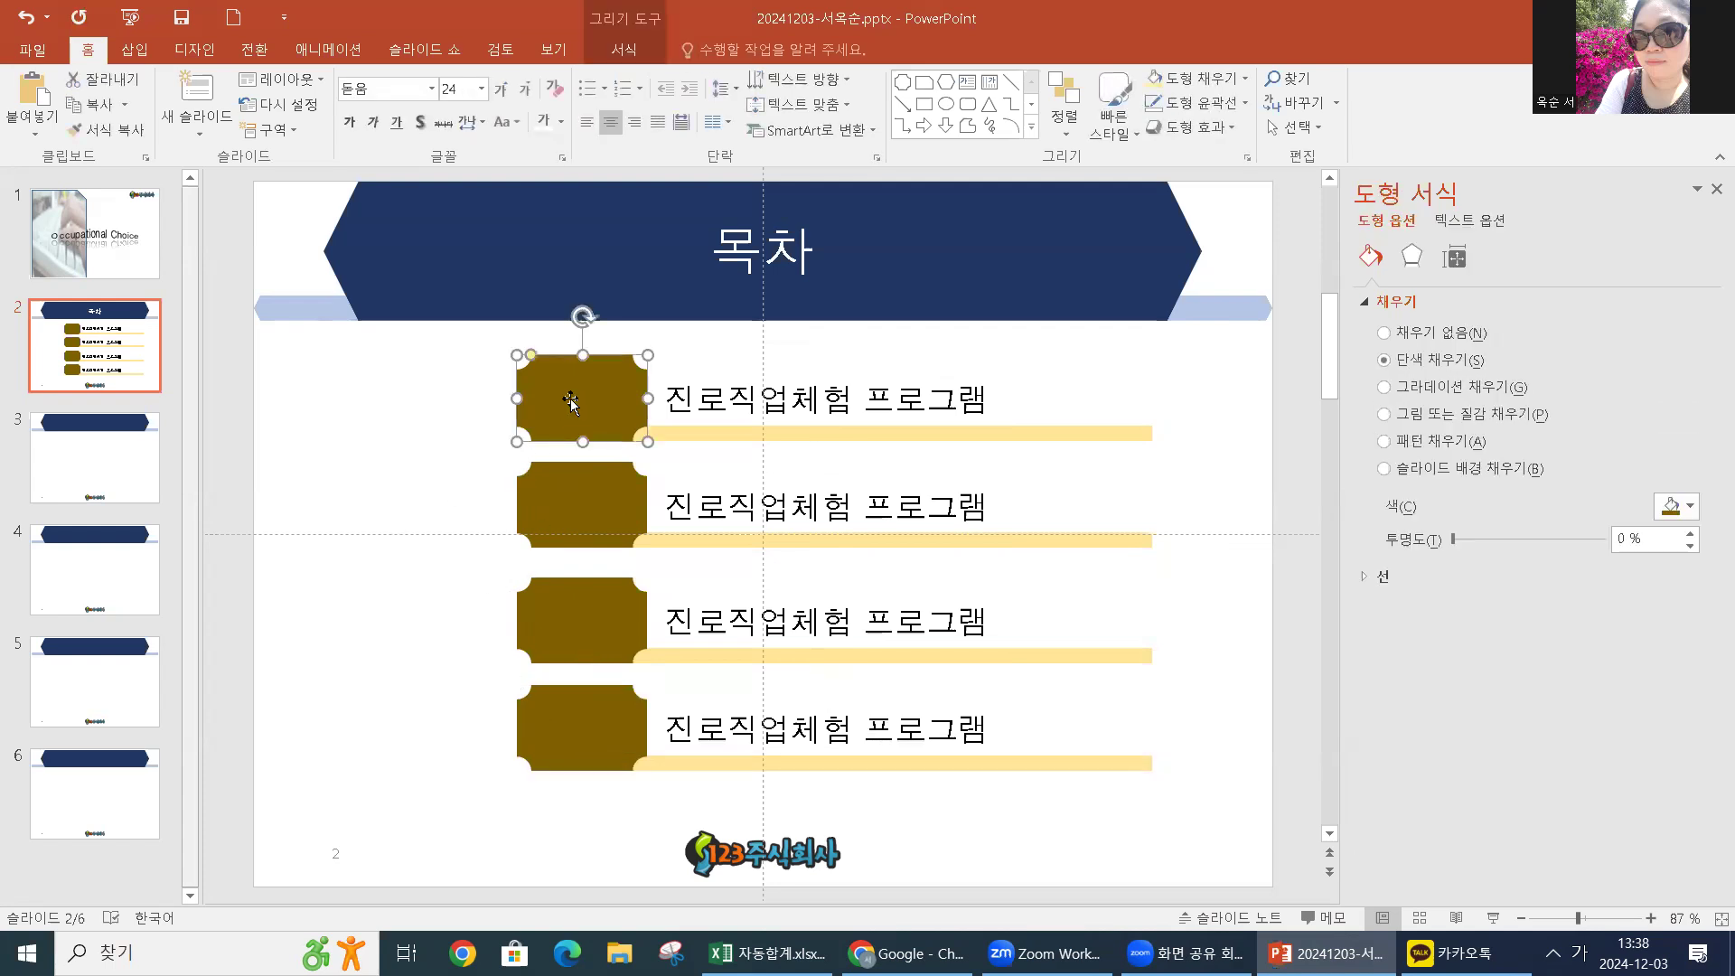
pyautogui.press('Return')
pyautogui.press('Hangul')
pyautogui.write('a')
pyautogui.press('BackSpace')
pyautogui.write('A')
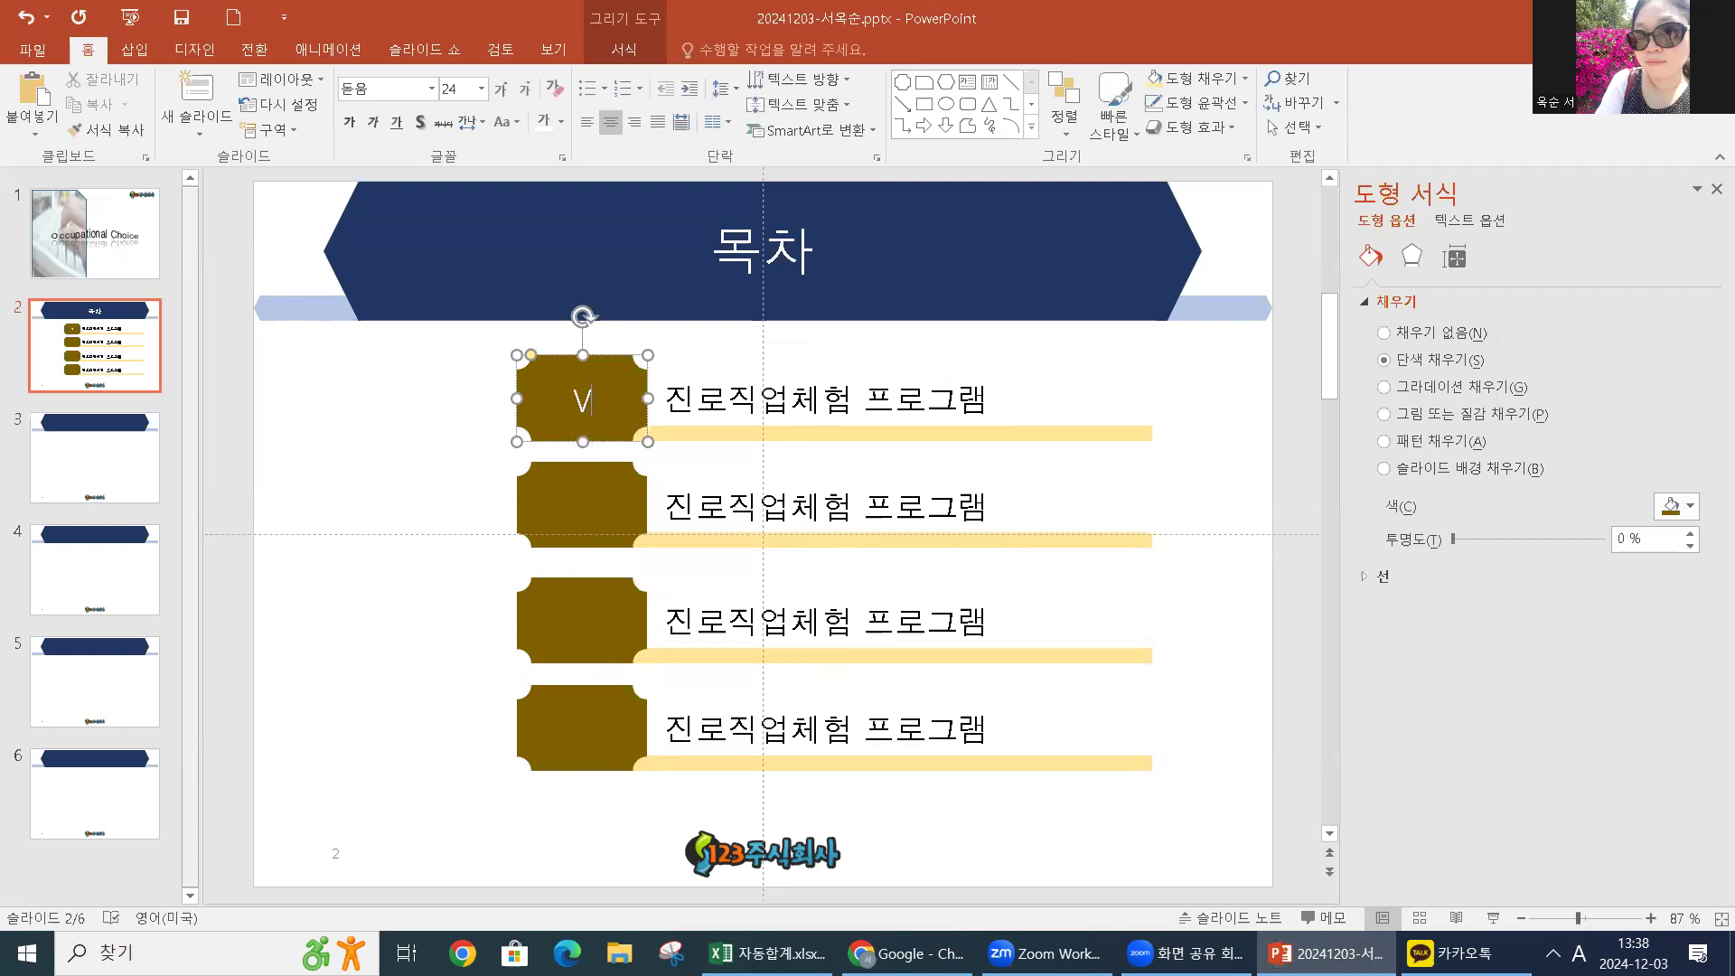
# Label the plaques of the second, third and fourth rows B, C and D
pyautogui.click(592, 513)
pyautogui.write('B')
pyautogui.click(583, 618)
pyautogui.write('C')
pyautogui.click(587, 730)
pyautogui.write('D')
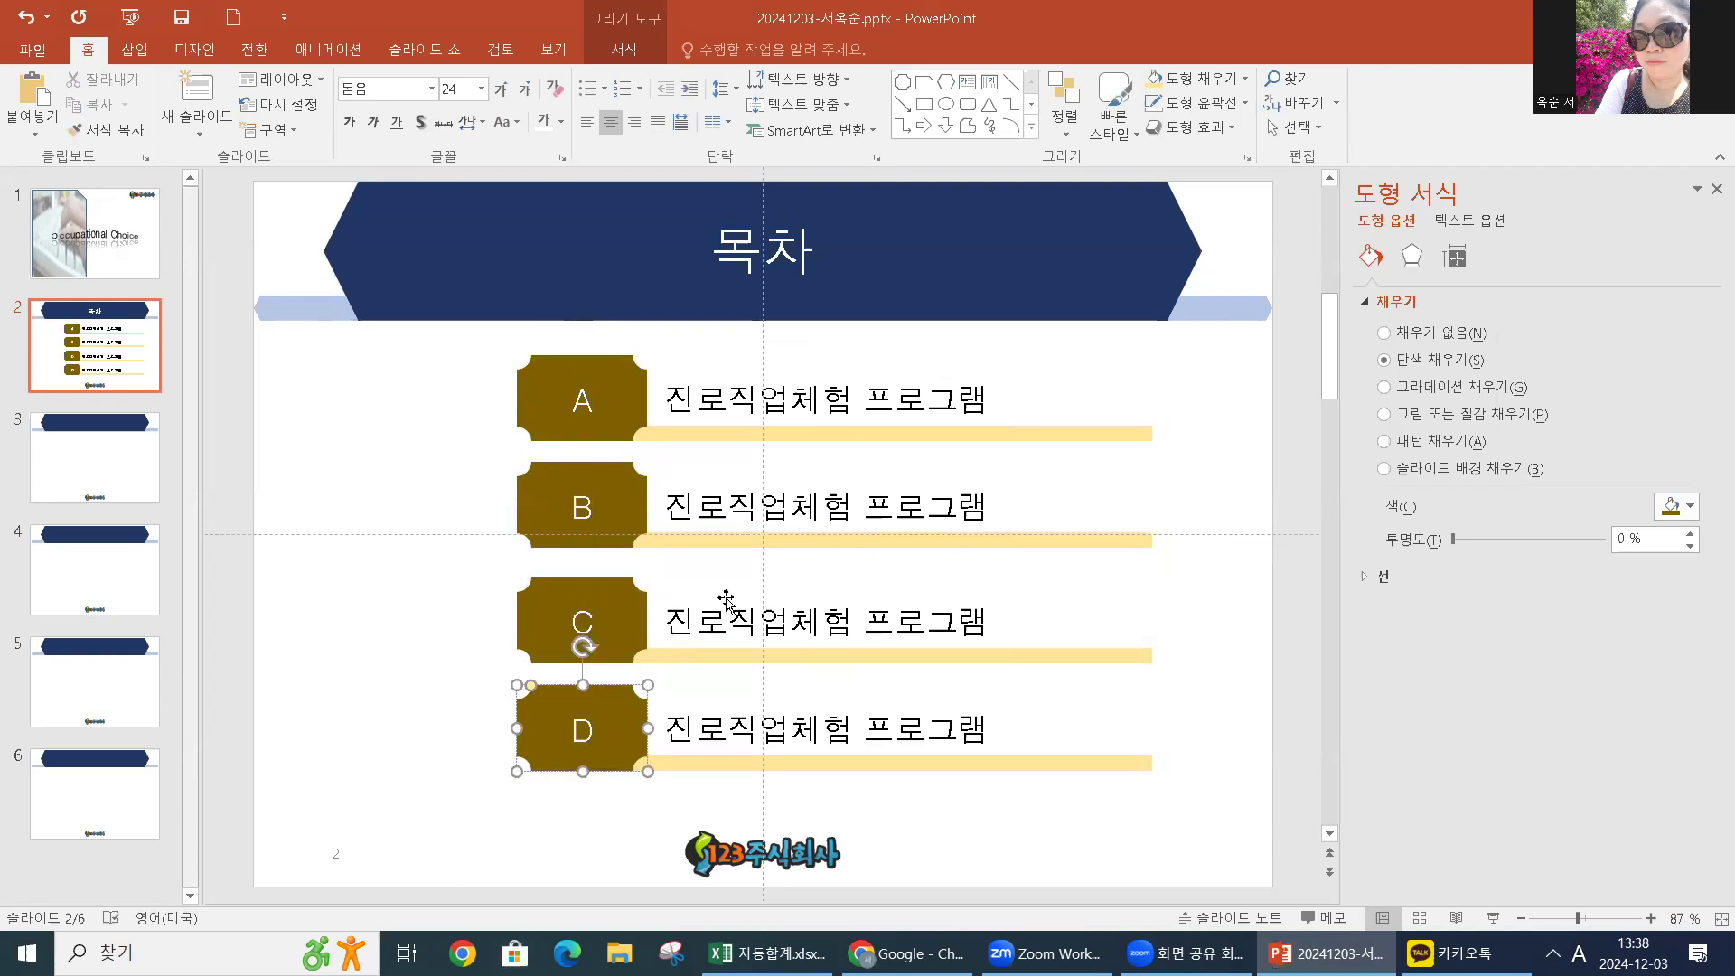
# Replace the item text of row A with "직업과 진로교육"
pyautogui.click(941, 388)
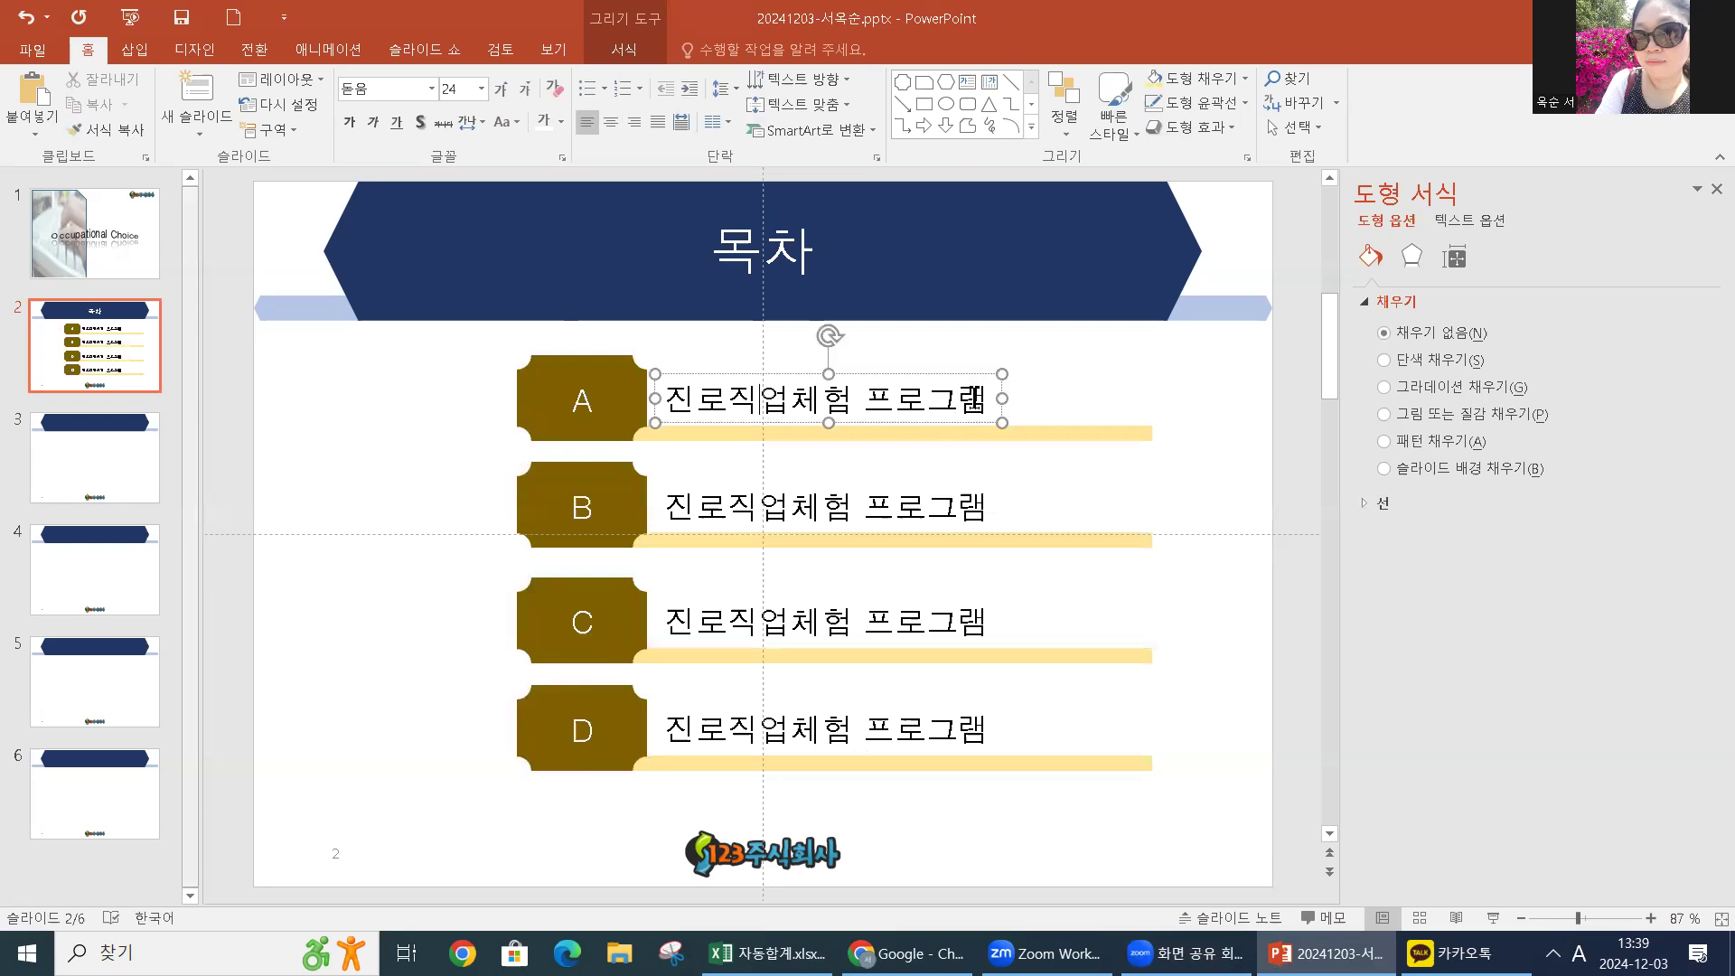
pyautogui.moveTo(981, 399); pyautogui.dragTo(616, 394)
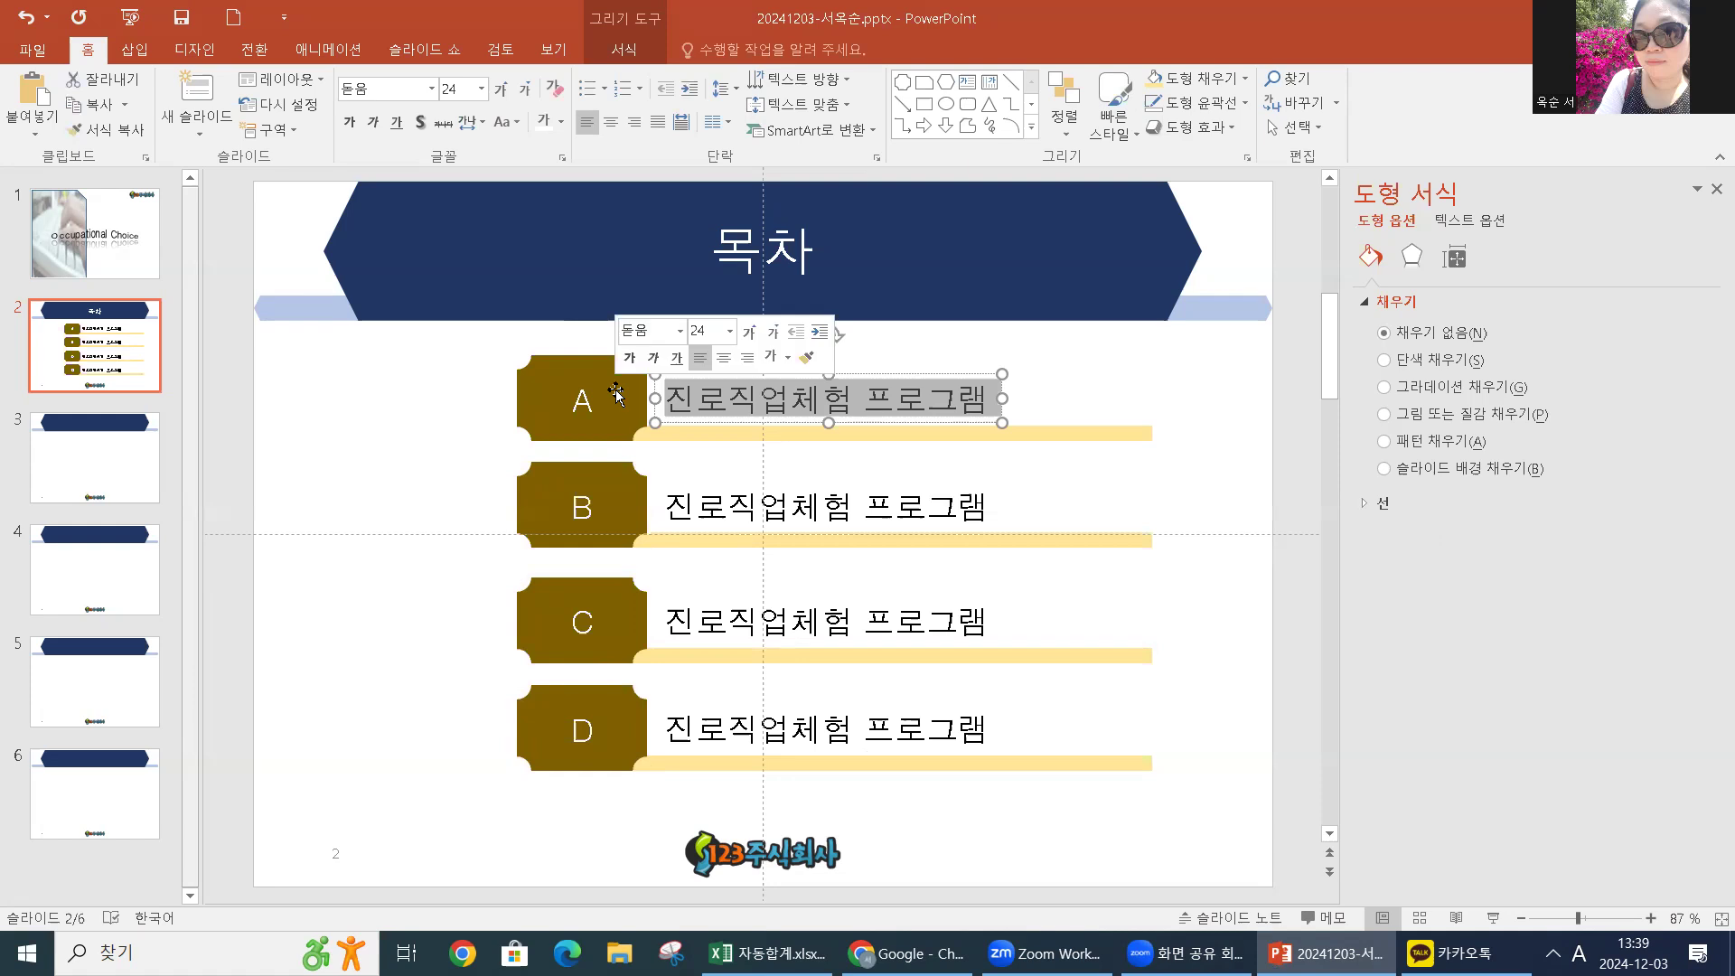
pyautogui.write('wl')
pyautogui.press('BackSpace')
pyautogui.press('BackSpace')
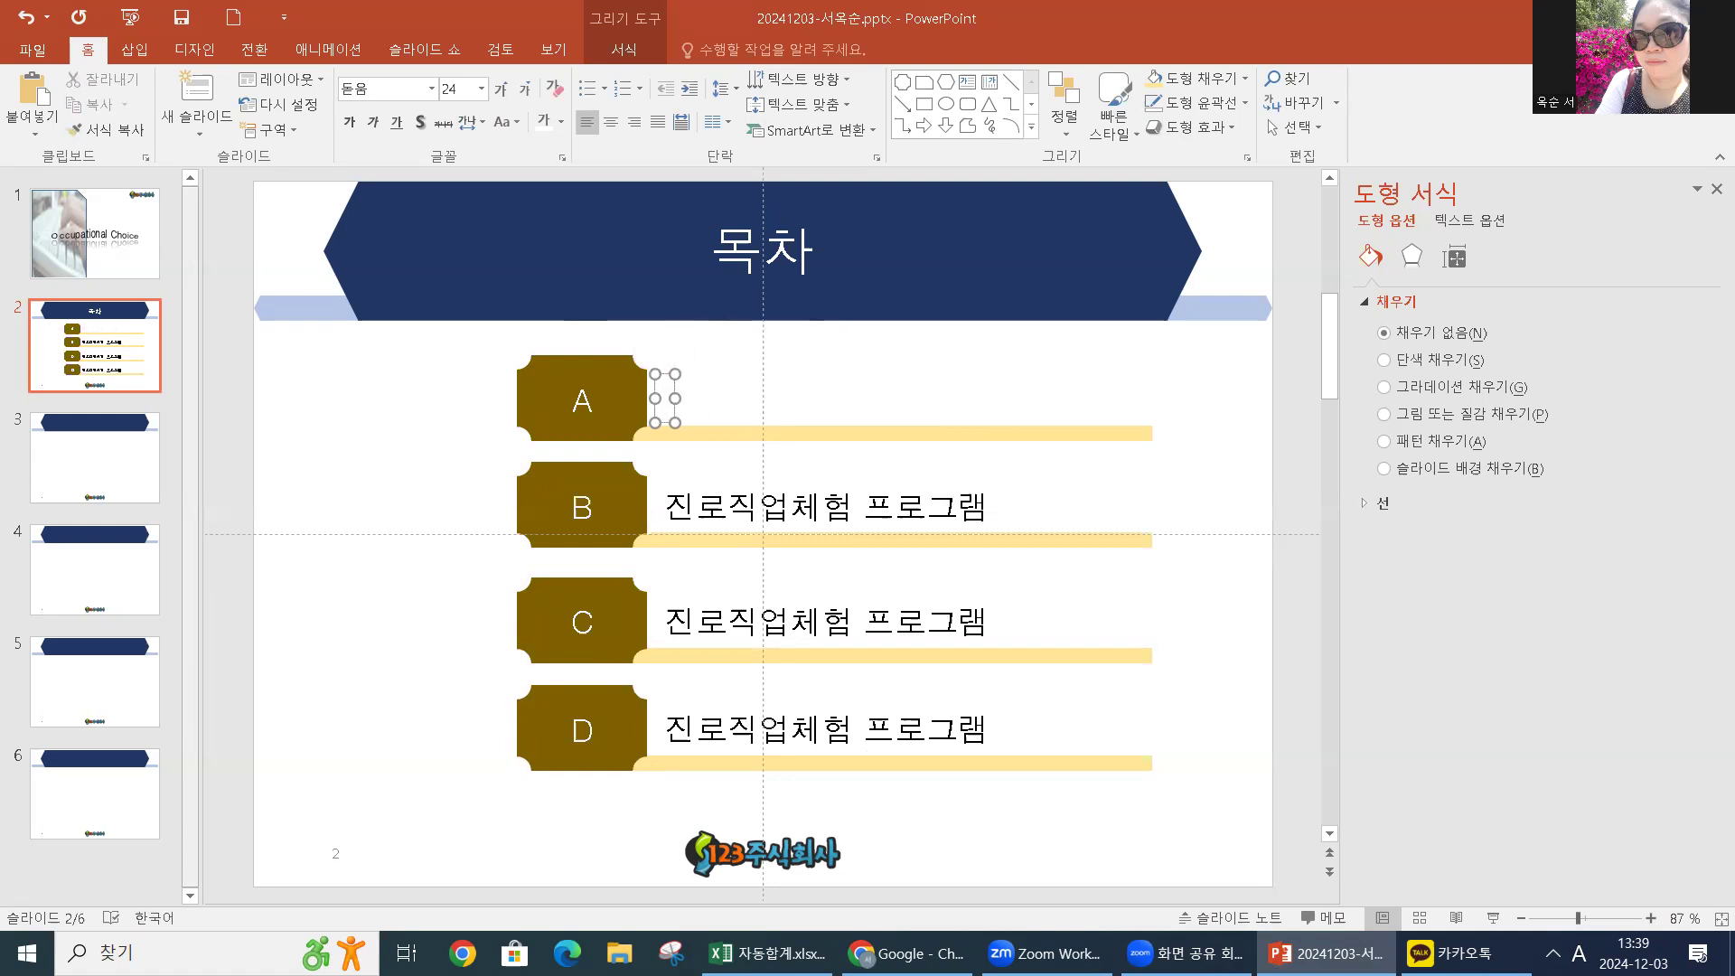
pyautogui.press('Hangul')
pyautogui.write('직업과')
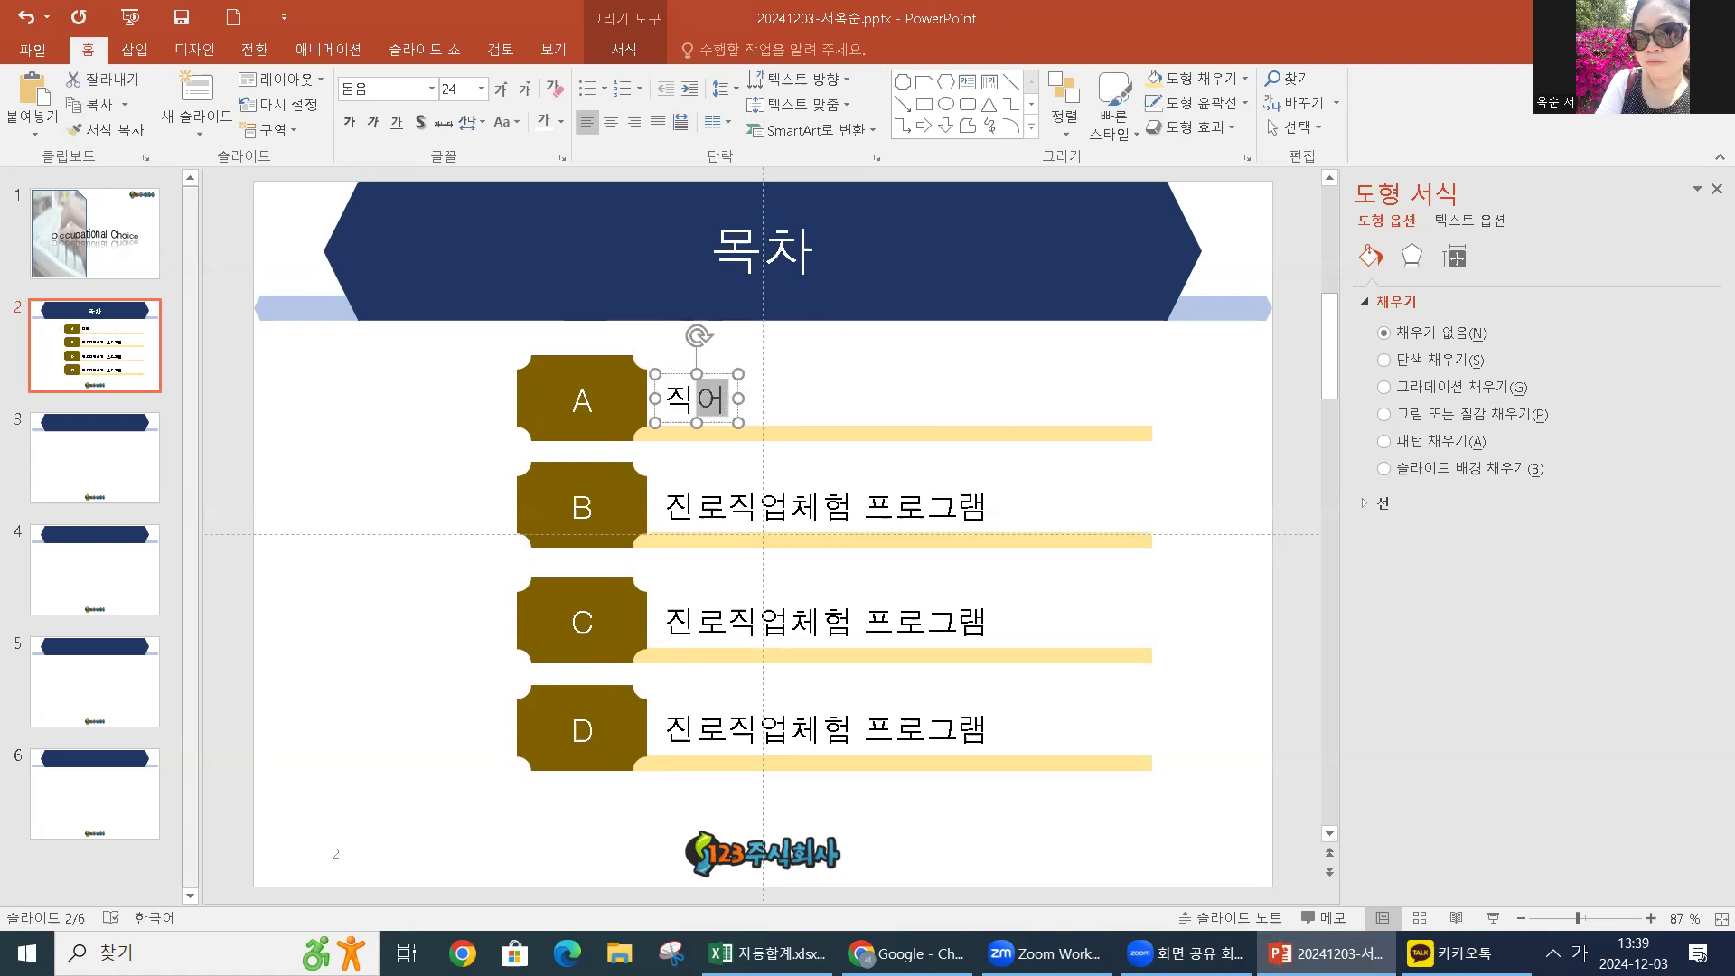
pyautogui.write(' 진로교육')
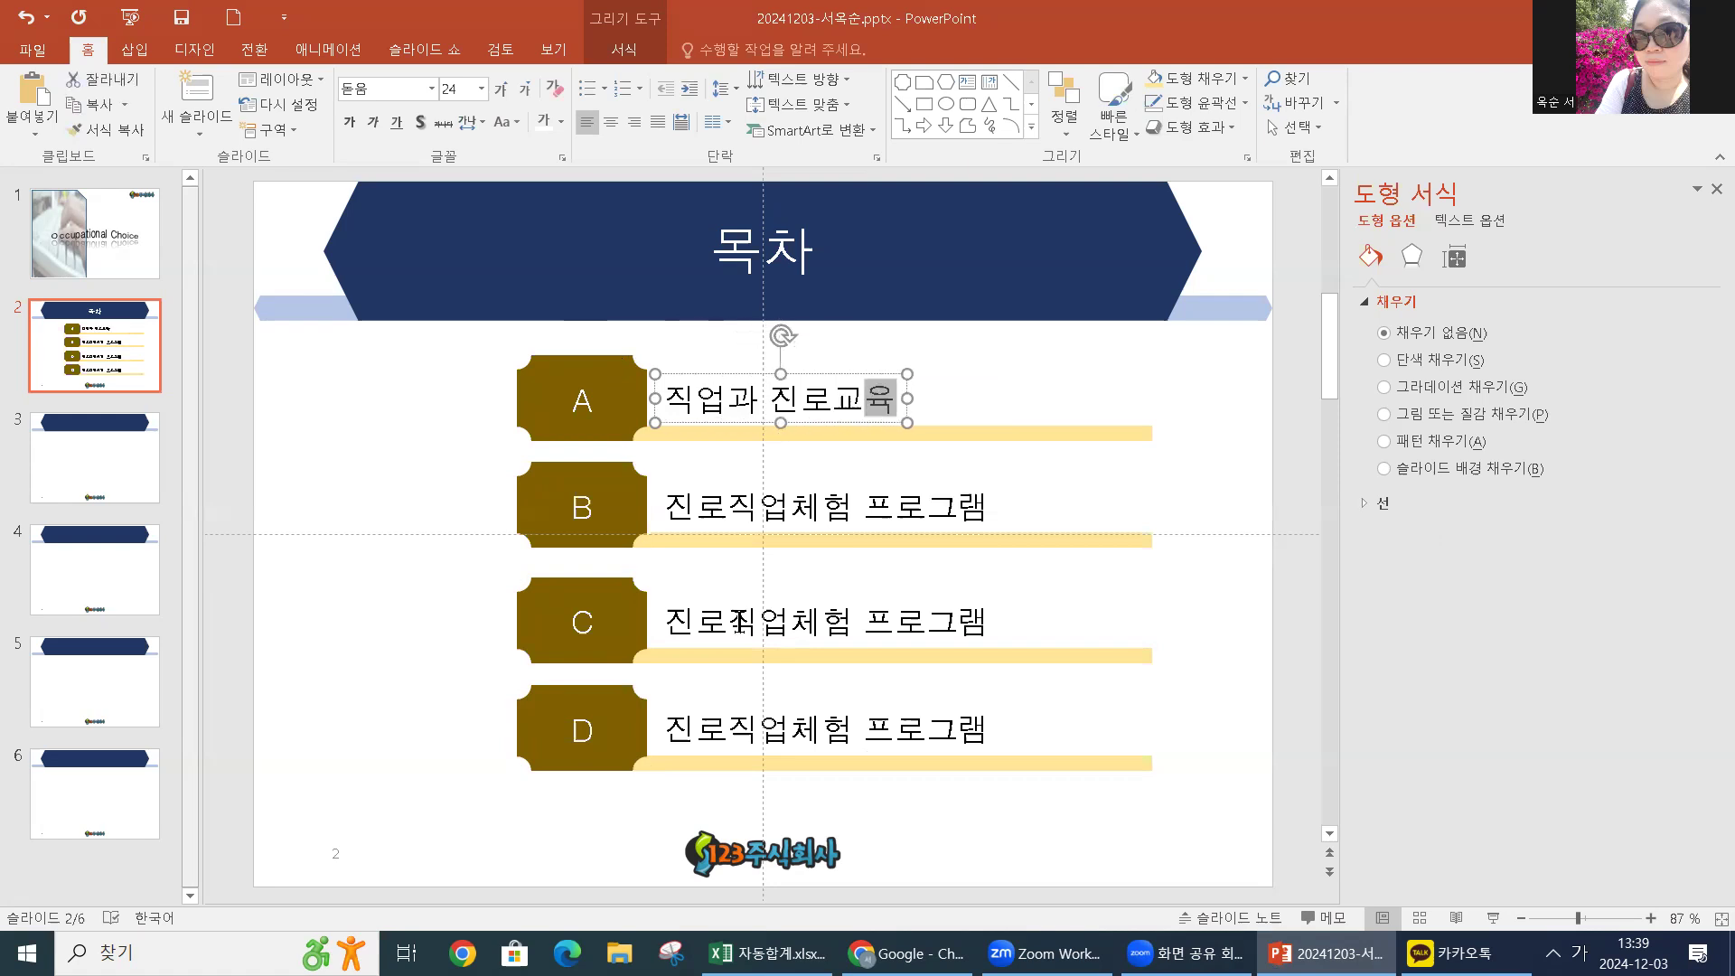
# Clear the item text of row C and re-enter it as "진로직업체험 프로그램"
pyautogui.click(666, 622)
pyautogui.moveTo(666, 622); pyautogui.dragTo(762, 624)
pyautogui.moveTo(867, 637); pyautogui.dragTo(1006, 639)
pyautogui.press('BackSpace')
pyautogui.write('지')
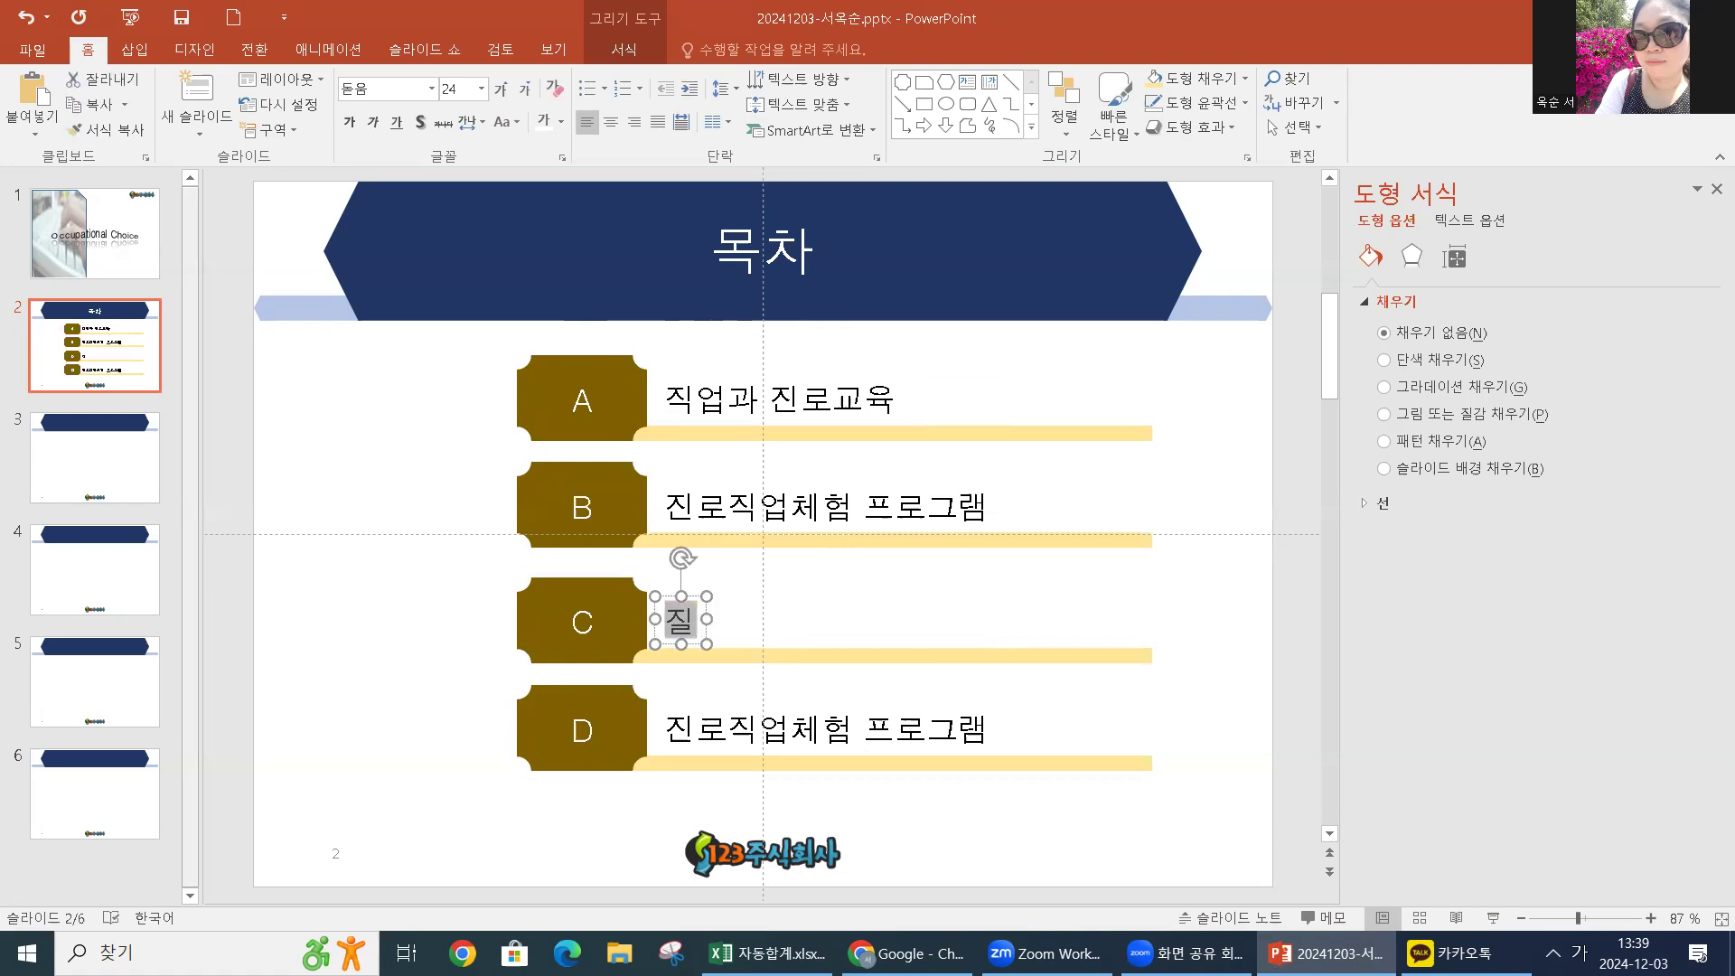
pyautogui.press('BackSpace')
pyautogui.press('BackSpace')
pyautogui.write('진로')
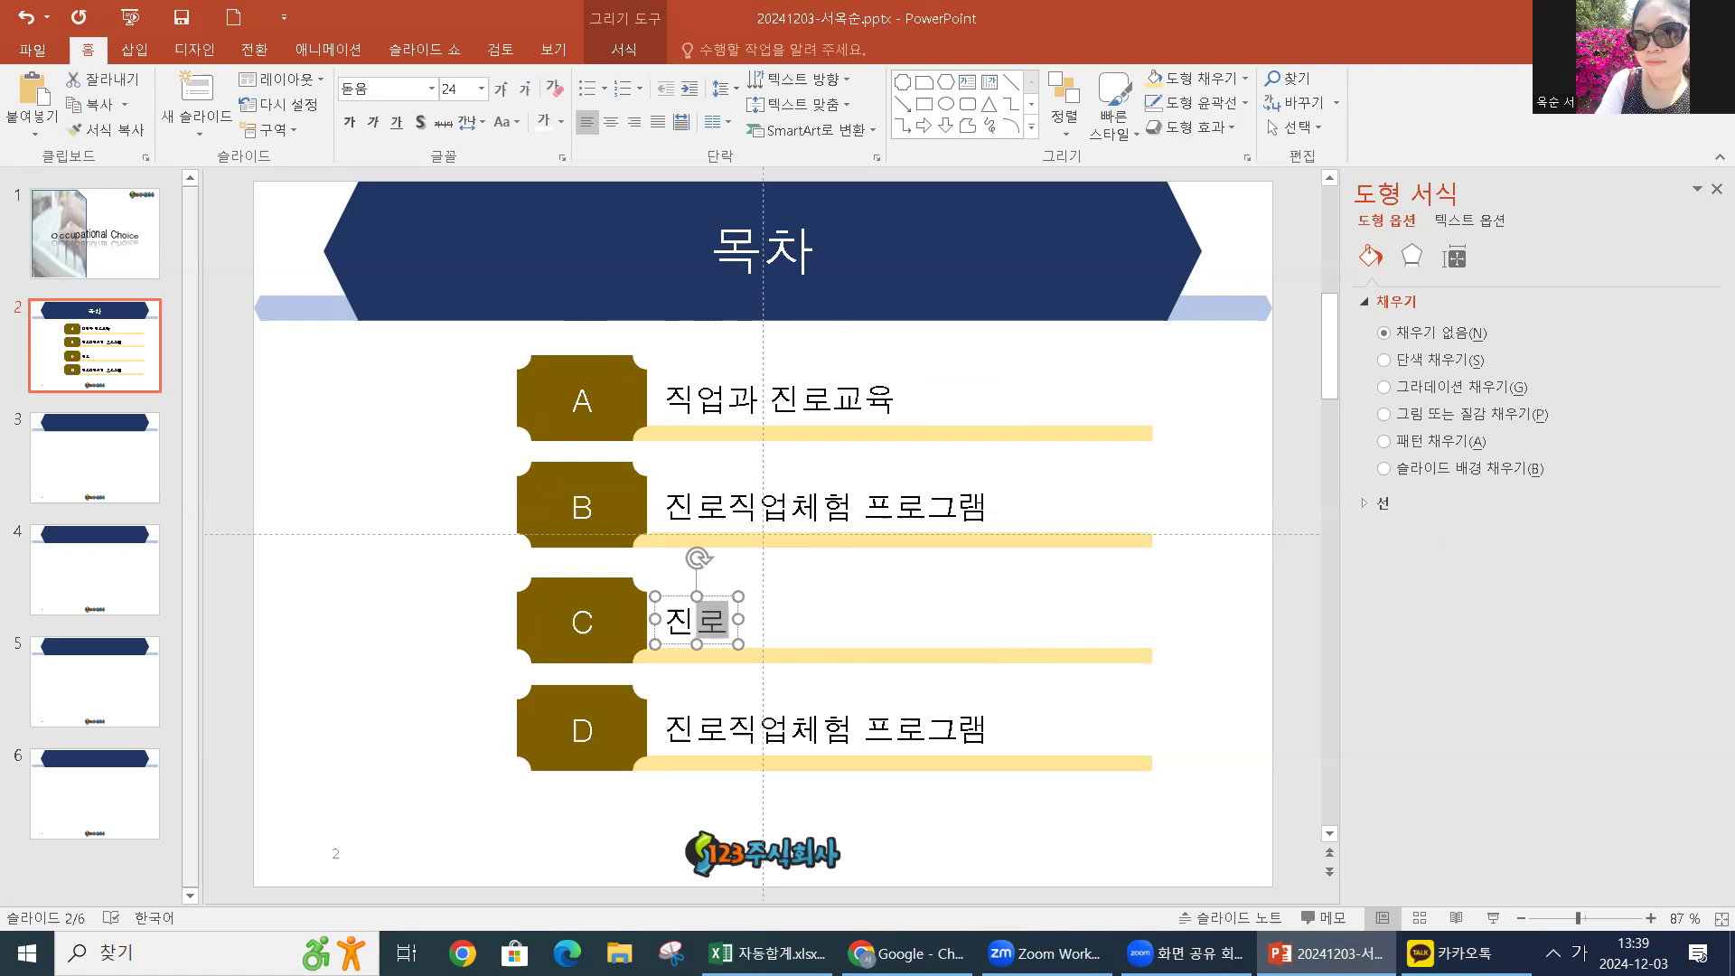
pyautogui.write('직업')
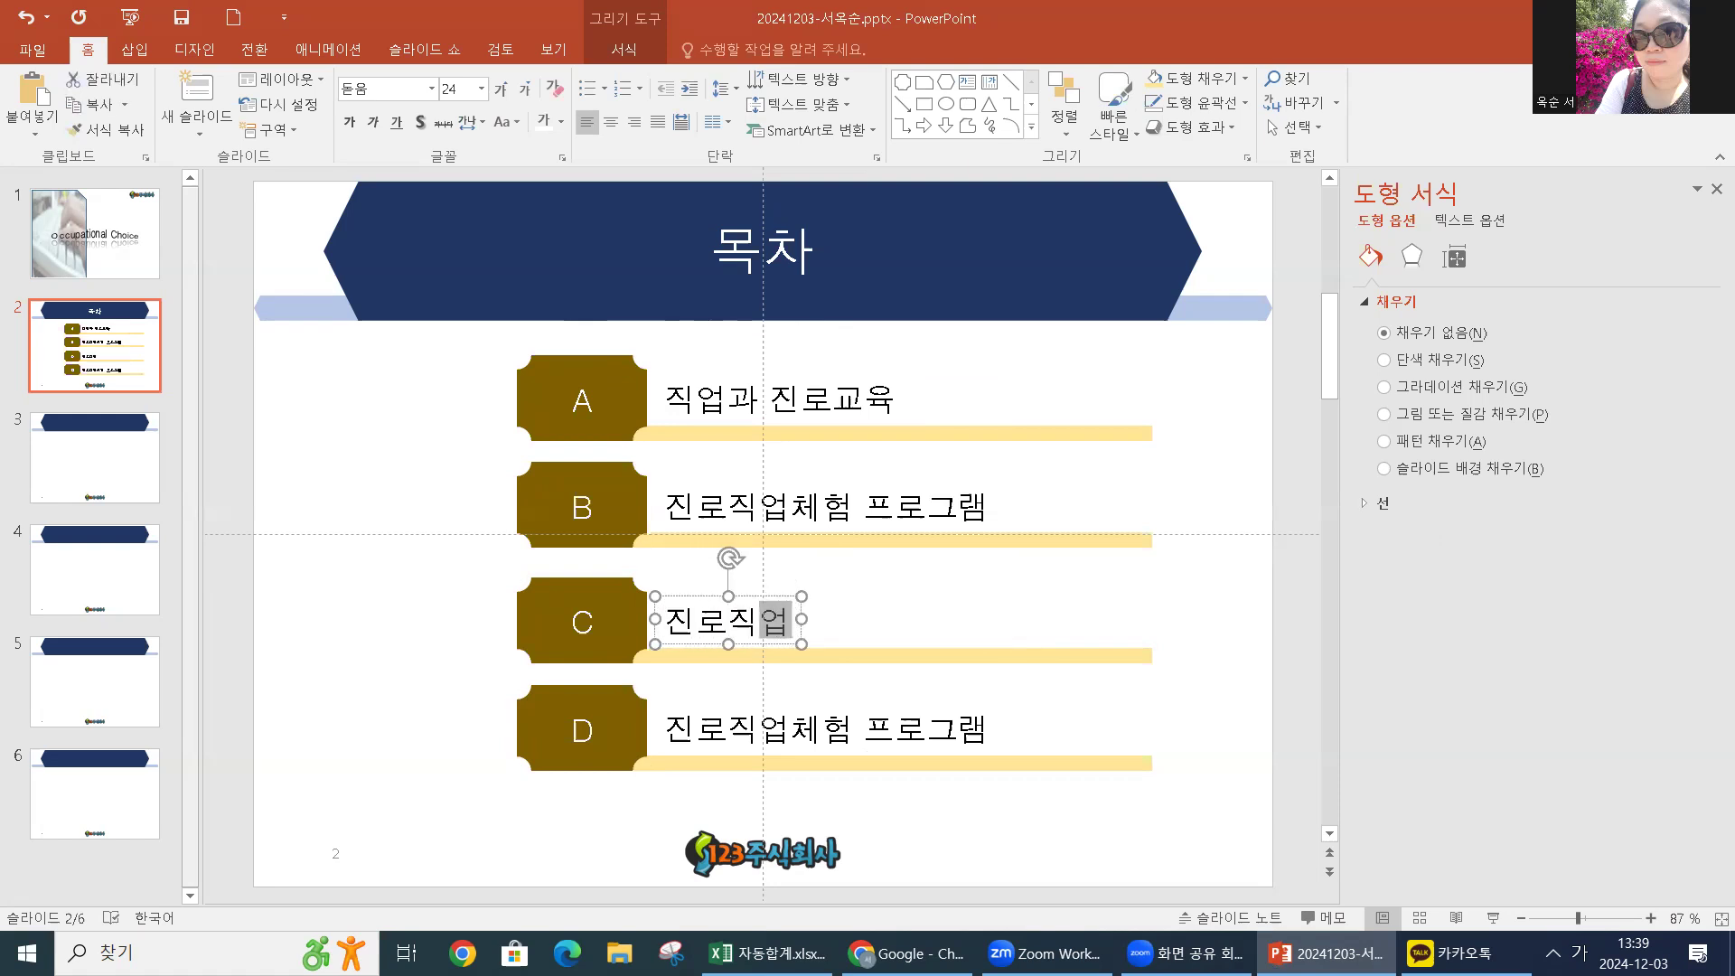
pyautogui.write('체험 프로그램')
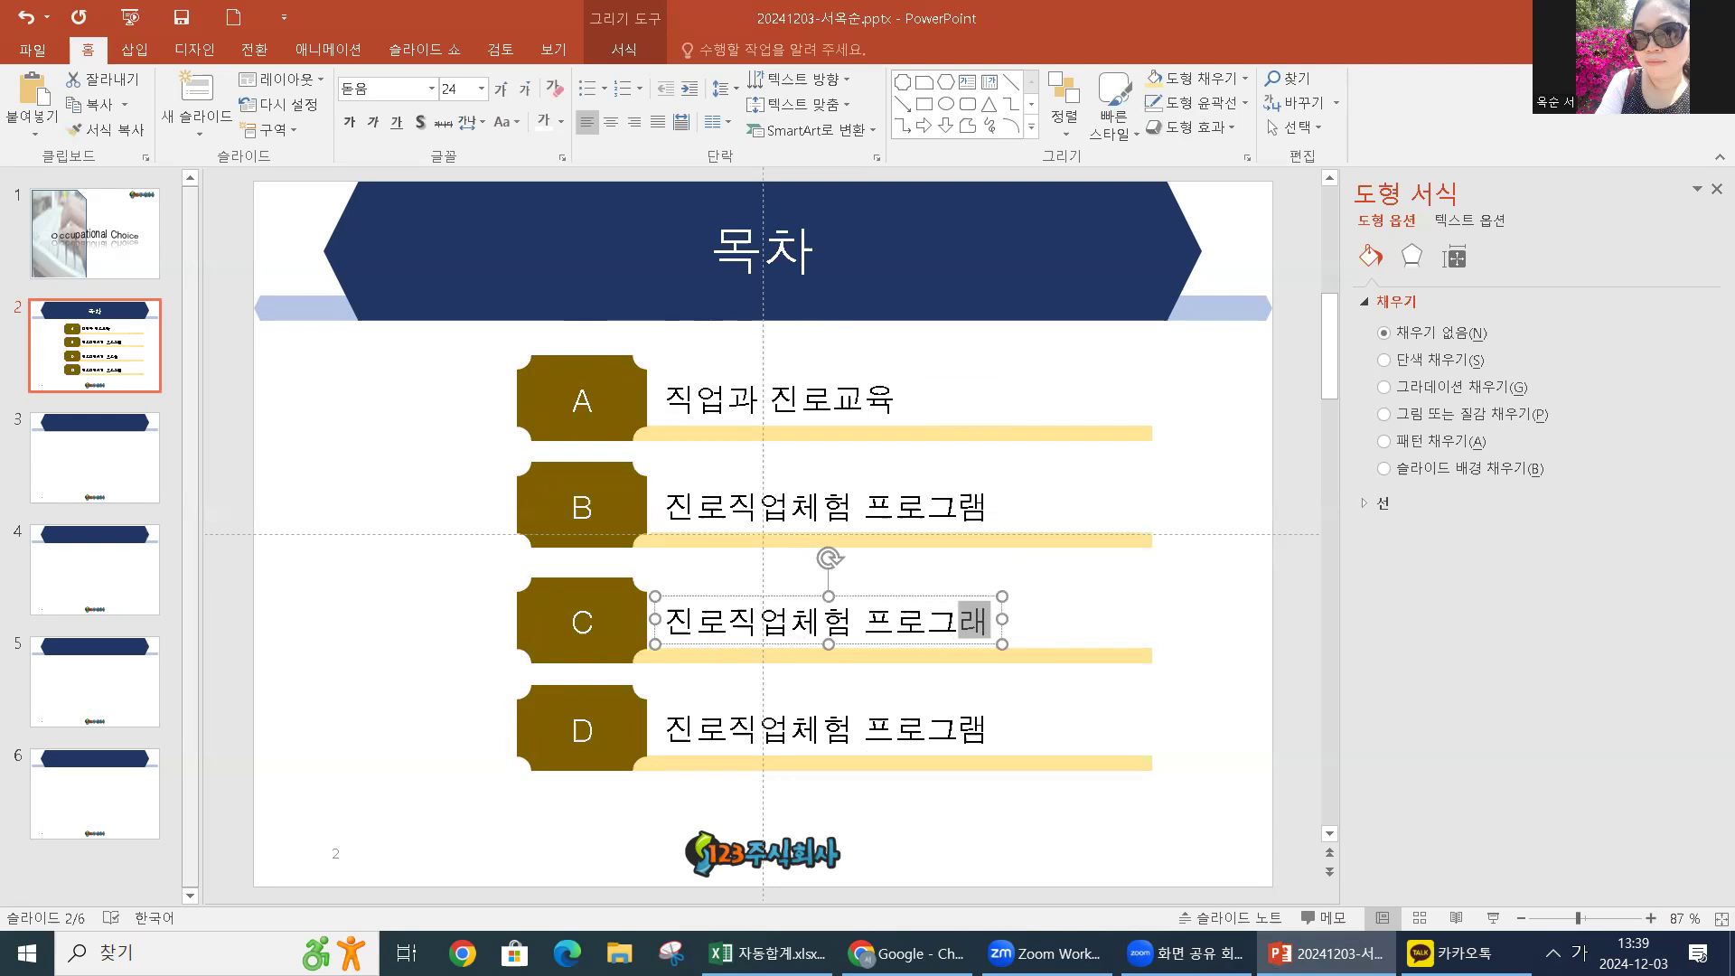
# Replace the item text of row D with "직업의 의미와 직업윤리"
pyautogui.click(967, 742)
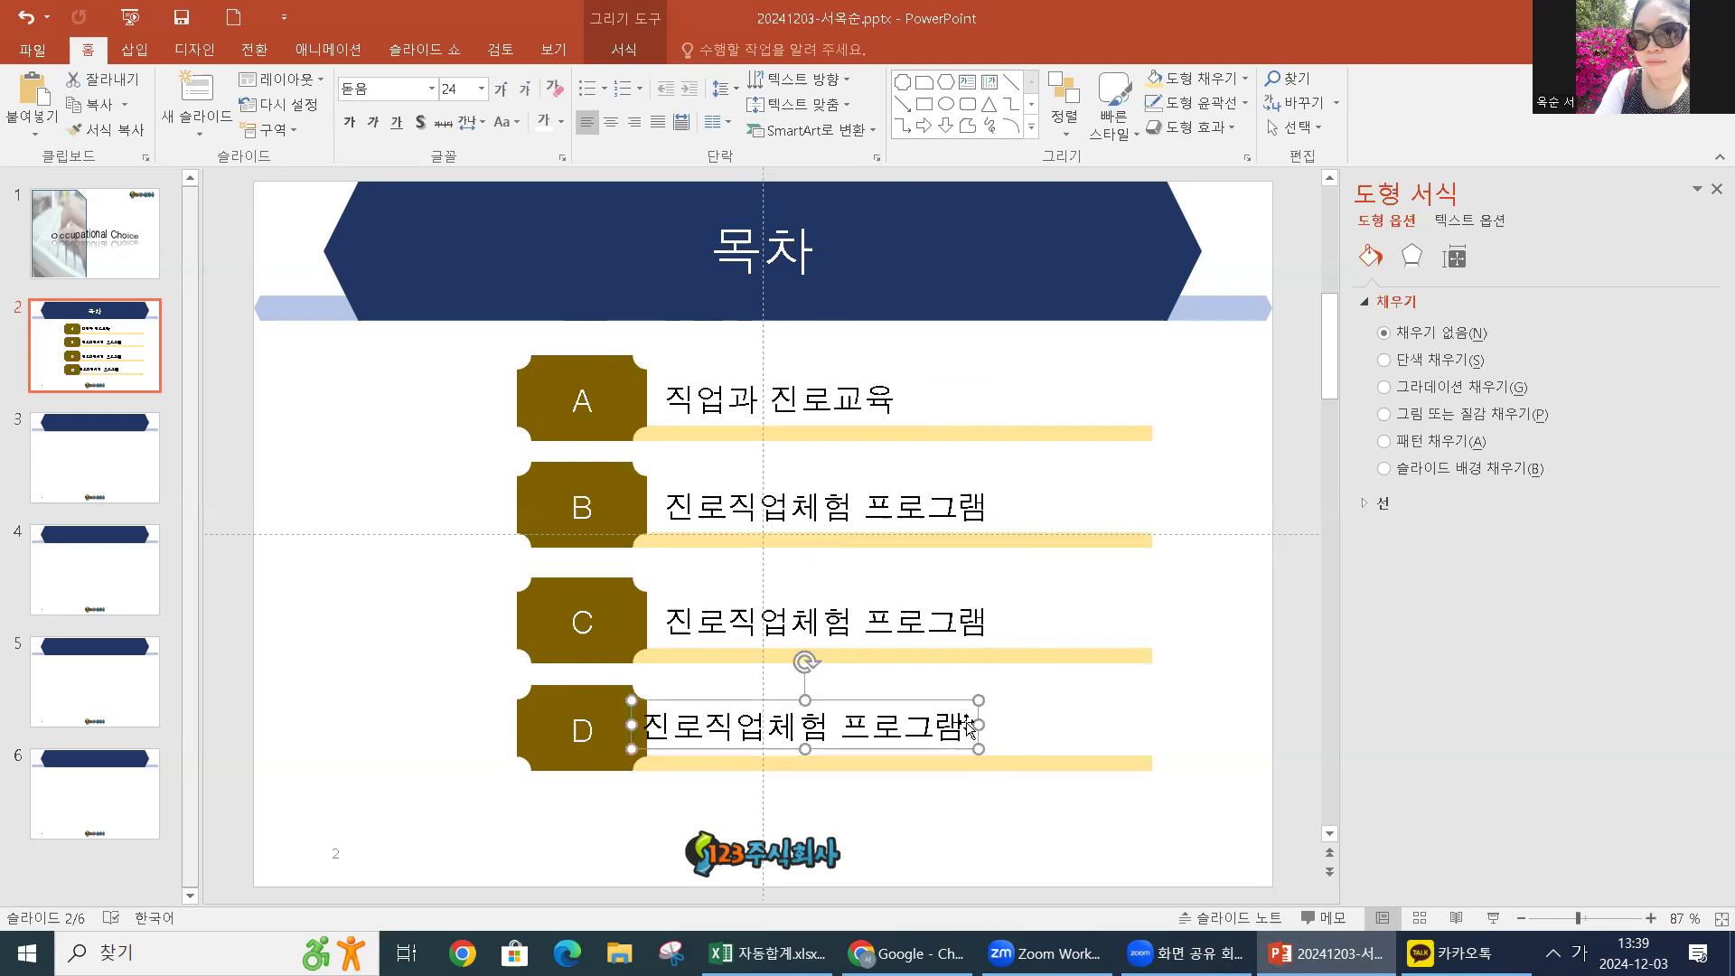
pyautogui.click(996, 746)
pyautogui.moveTo(987, 730); pyautogui.dragTo(662, 718)
pyautogui.write('직업')
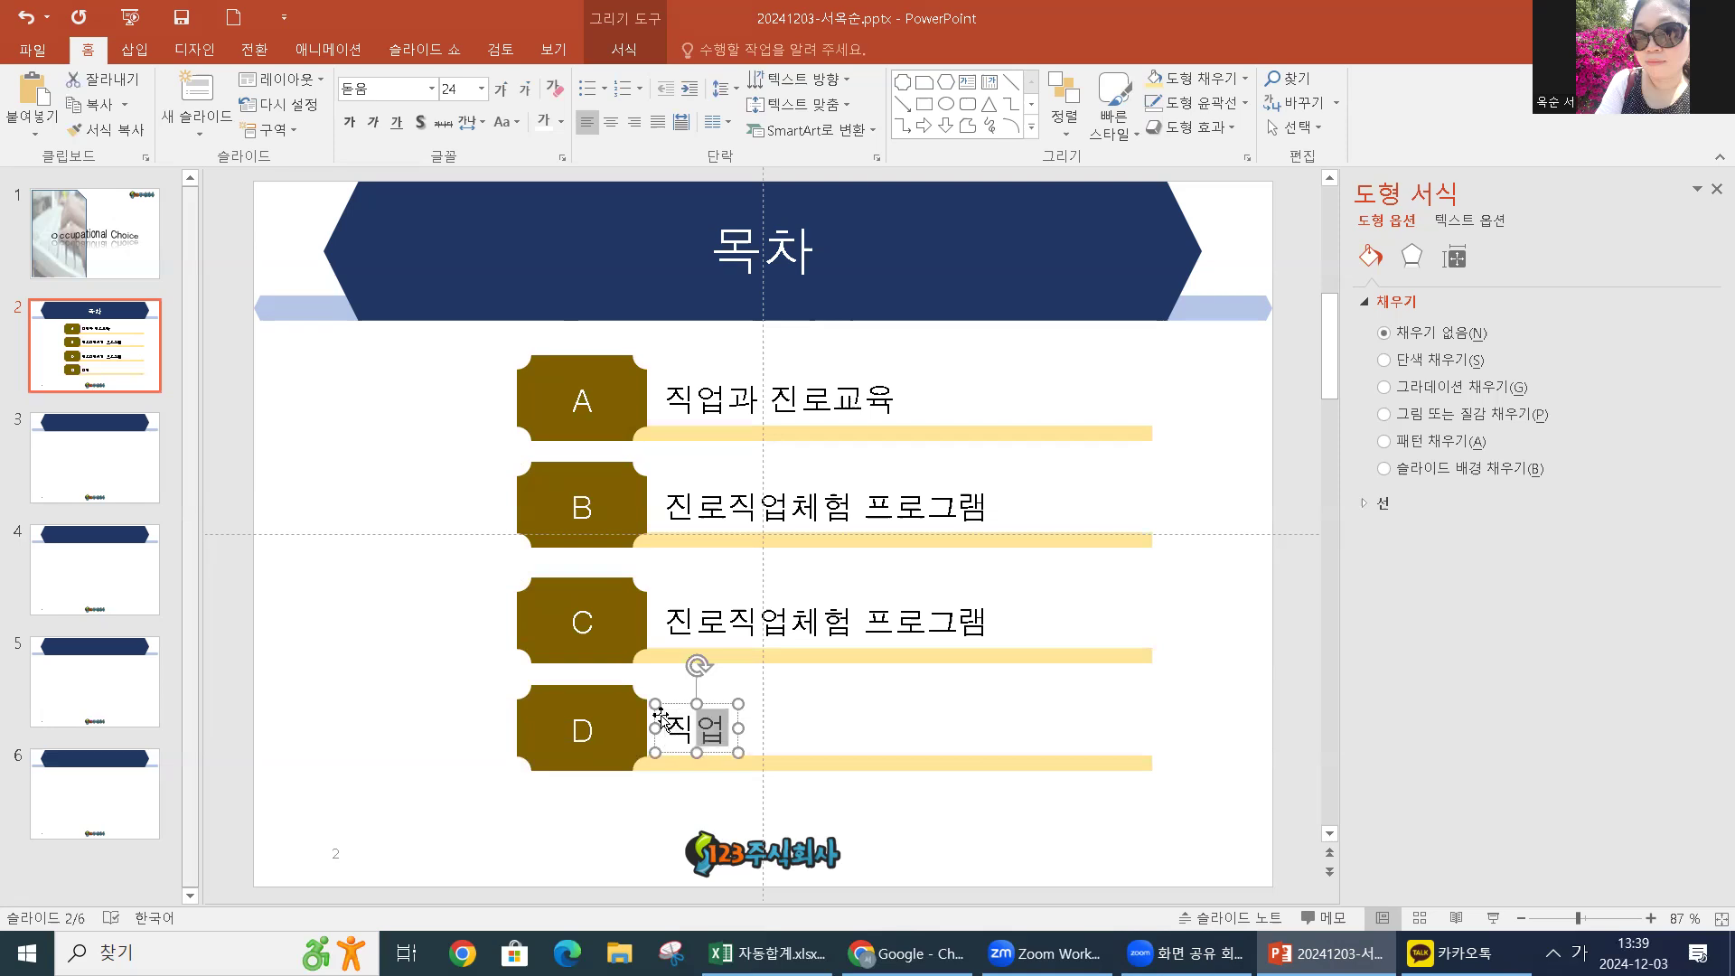
pyautogui.write('의 임미와 ')
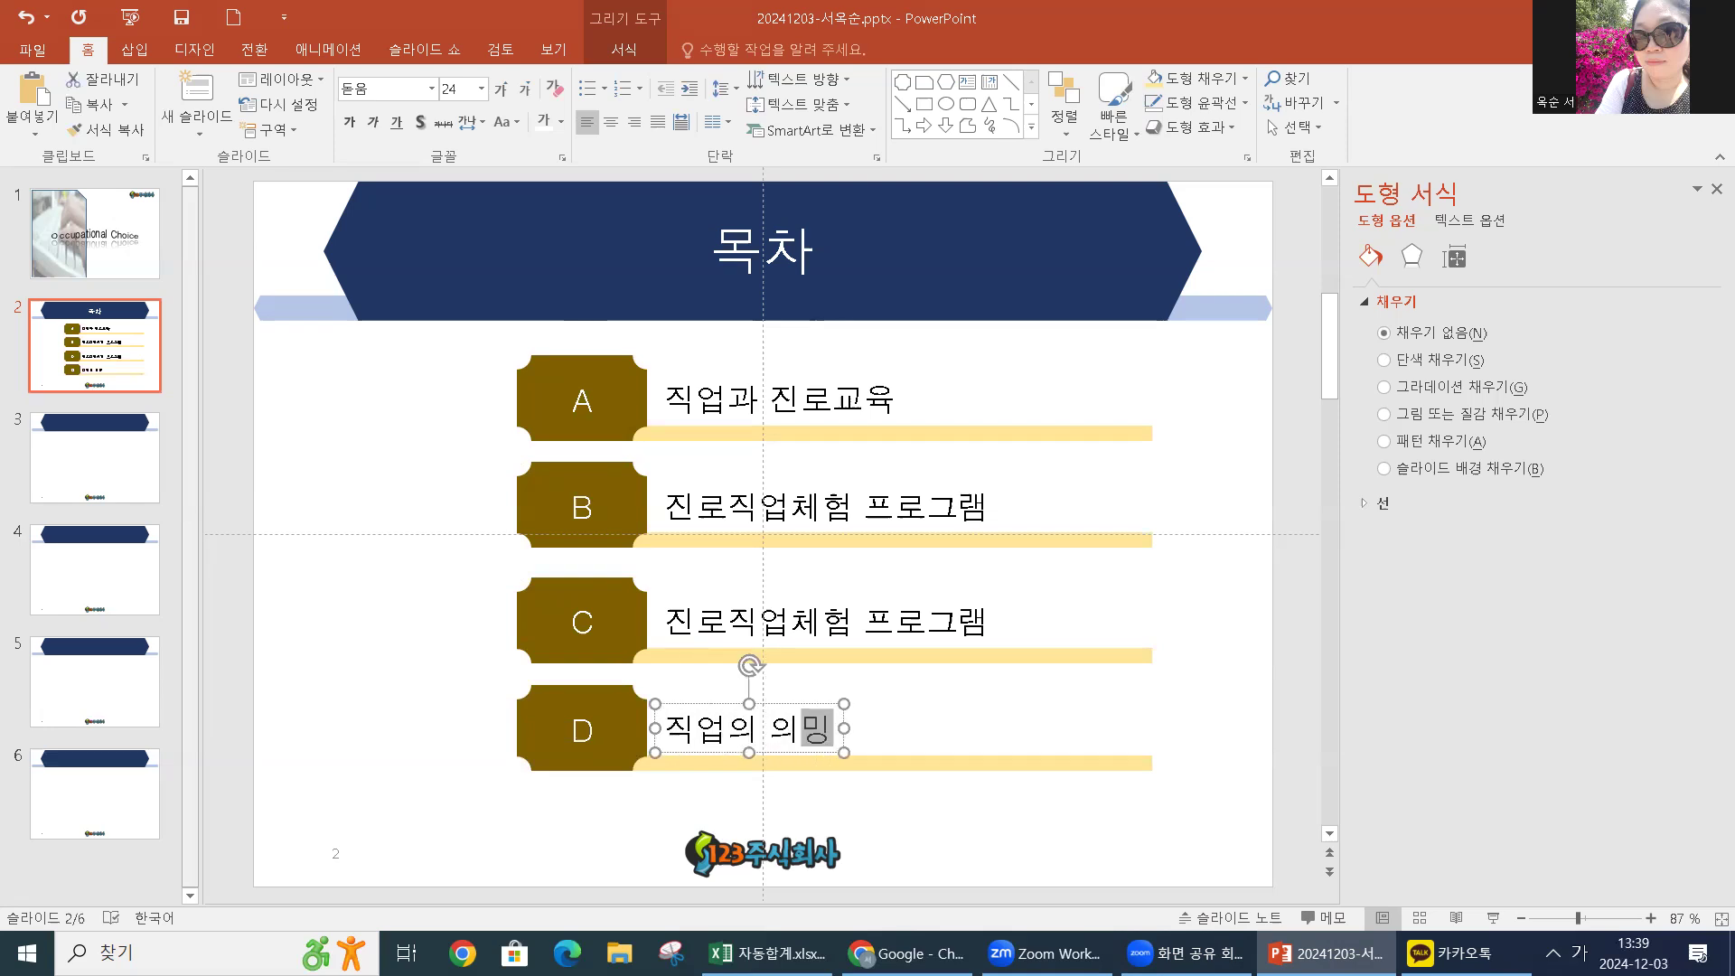
pyautogui.write('직업윤ㄹ')
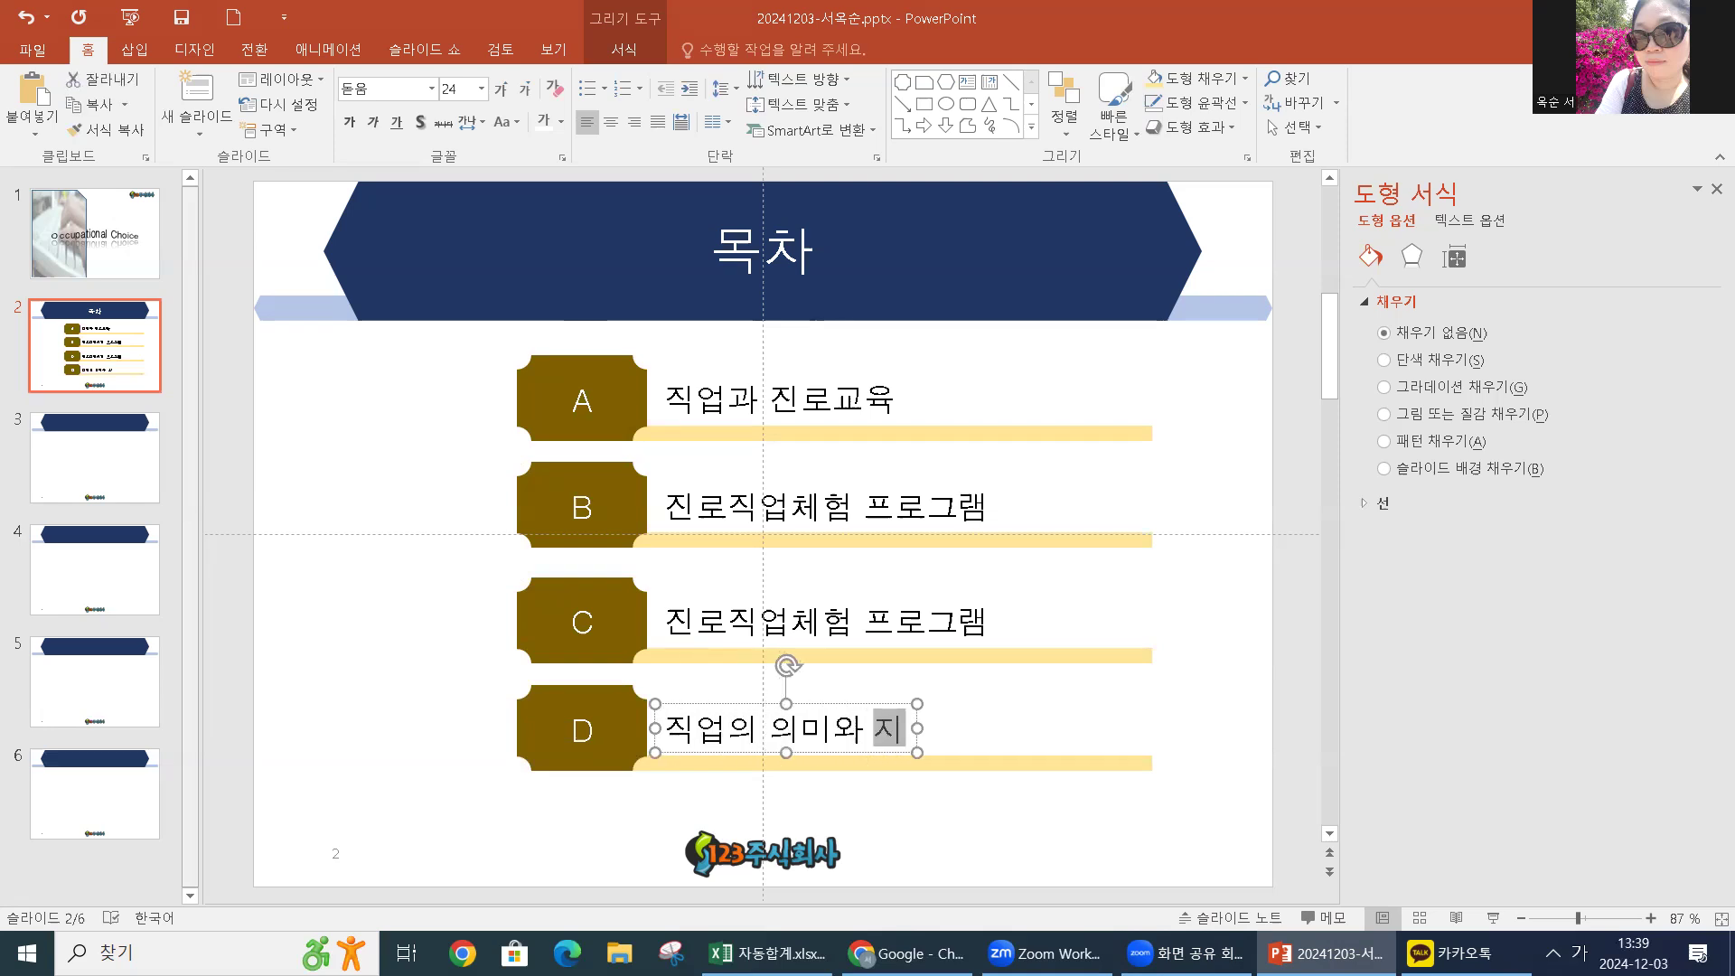
pyautogui.write('ㅏ,')
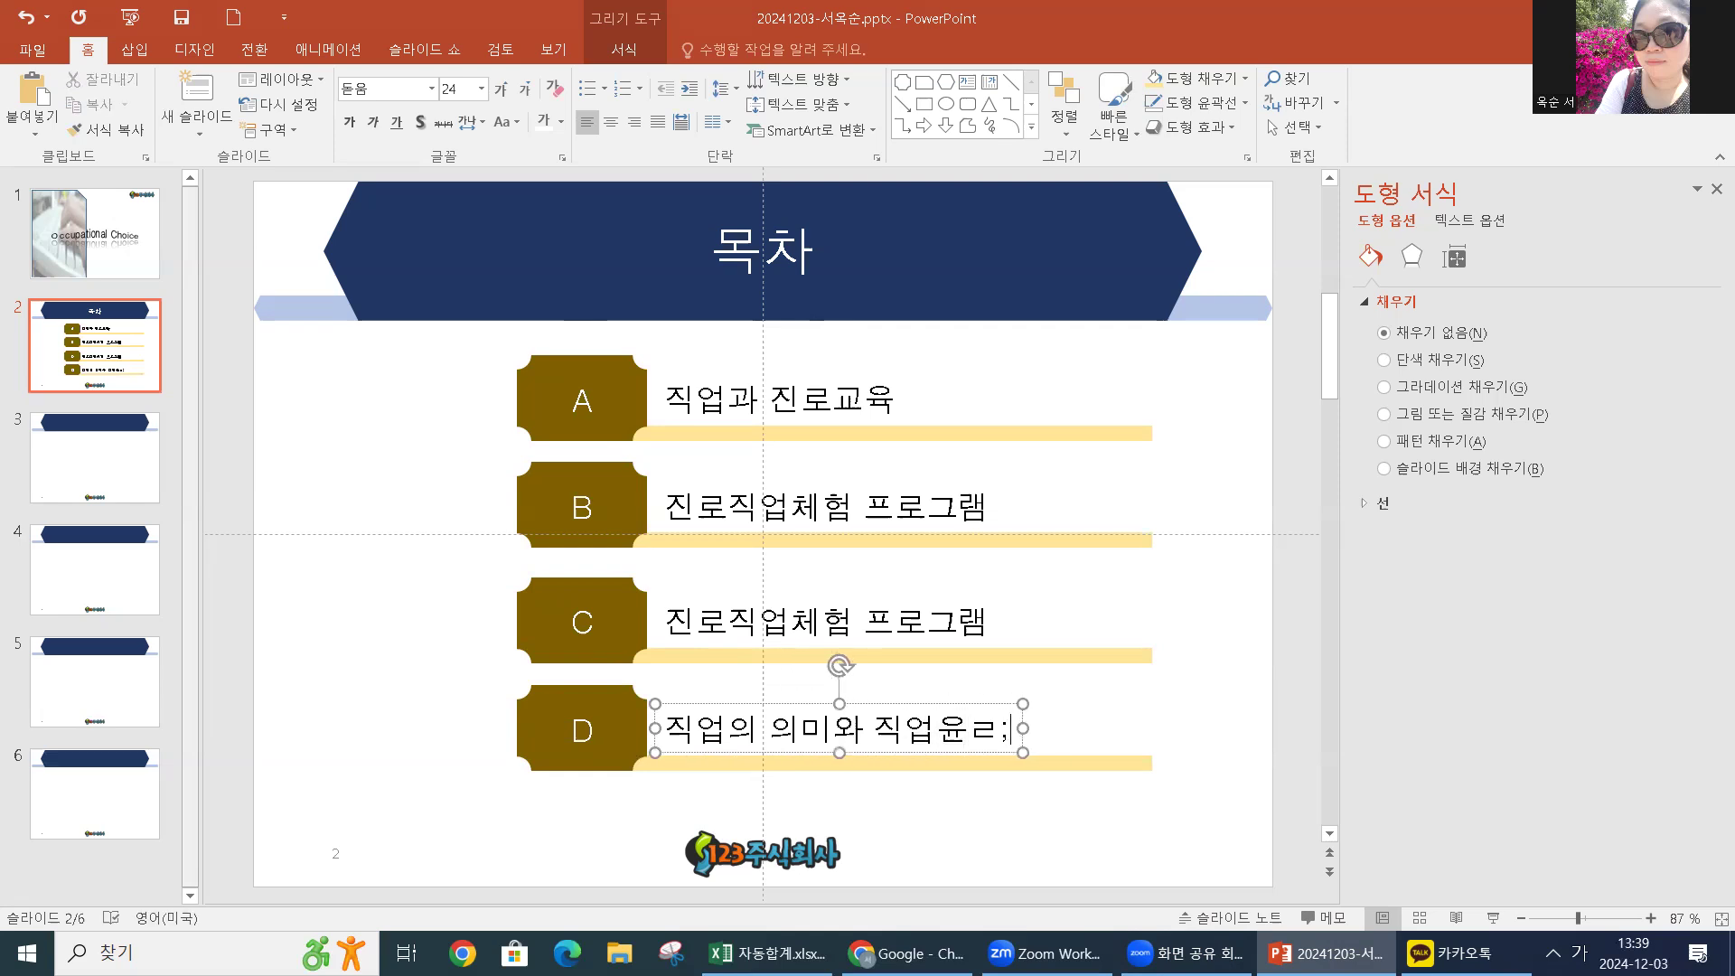
pyautogui.press('BackSpace')
pyautogui.press('BackSpace')
pyautogui.write('ㄹ')
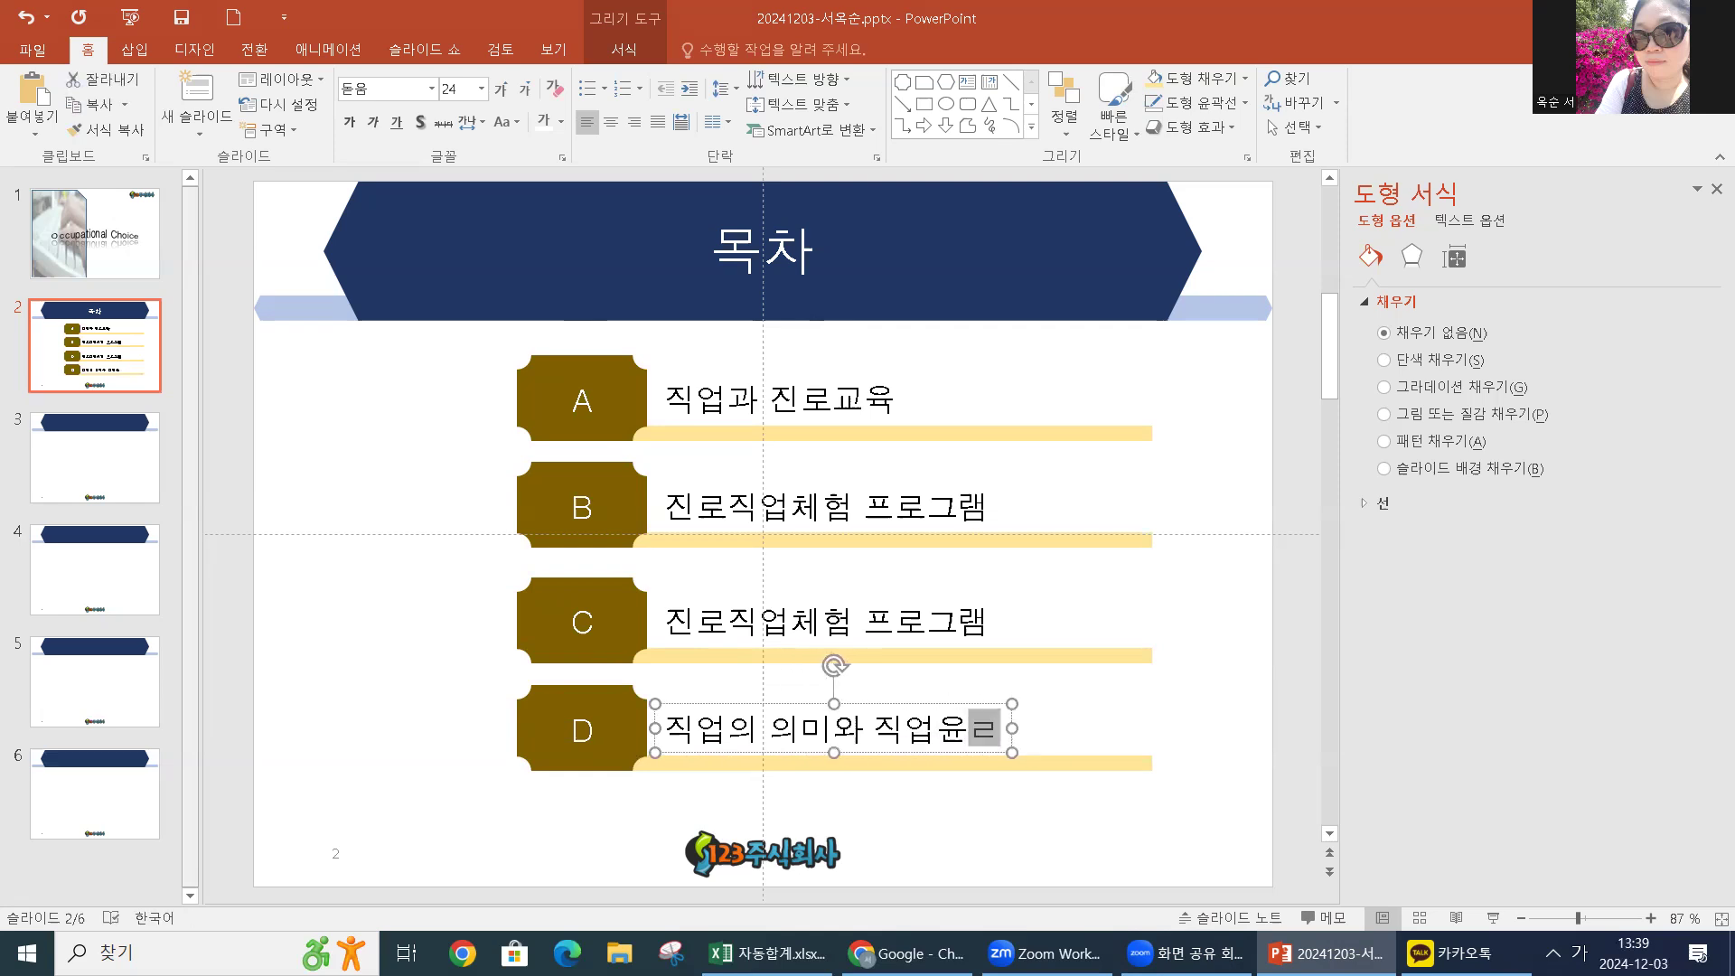
pyautogui.write('ㅣ')
pyautogui.click(1249, 779)
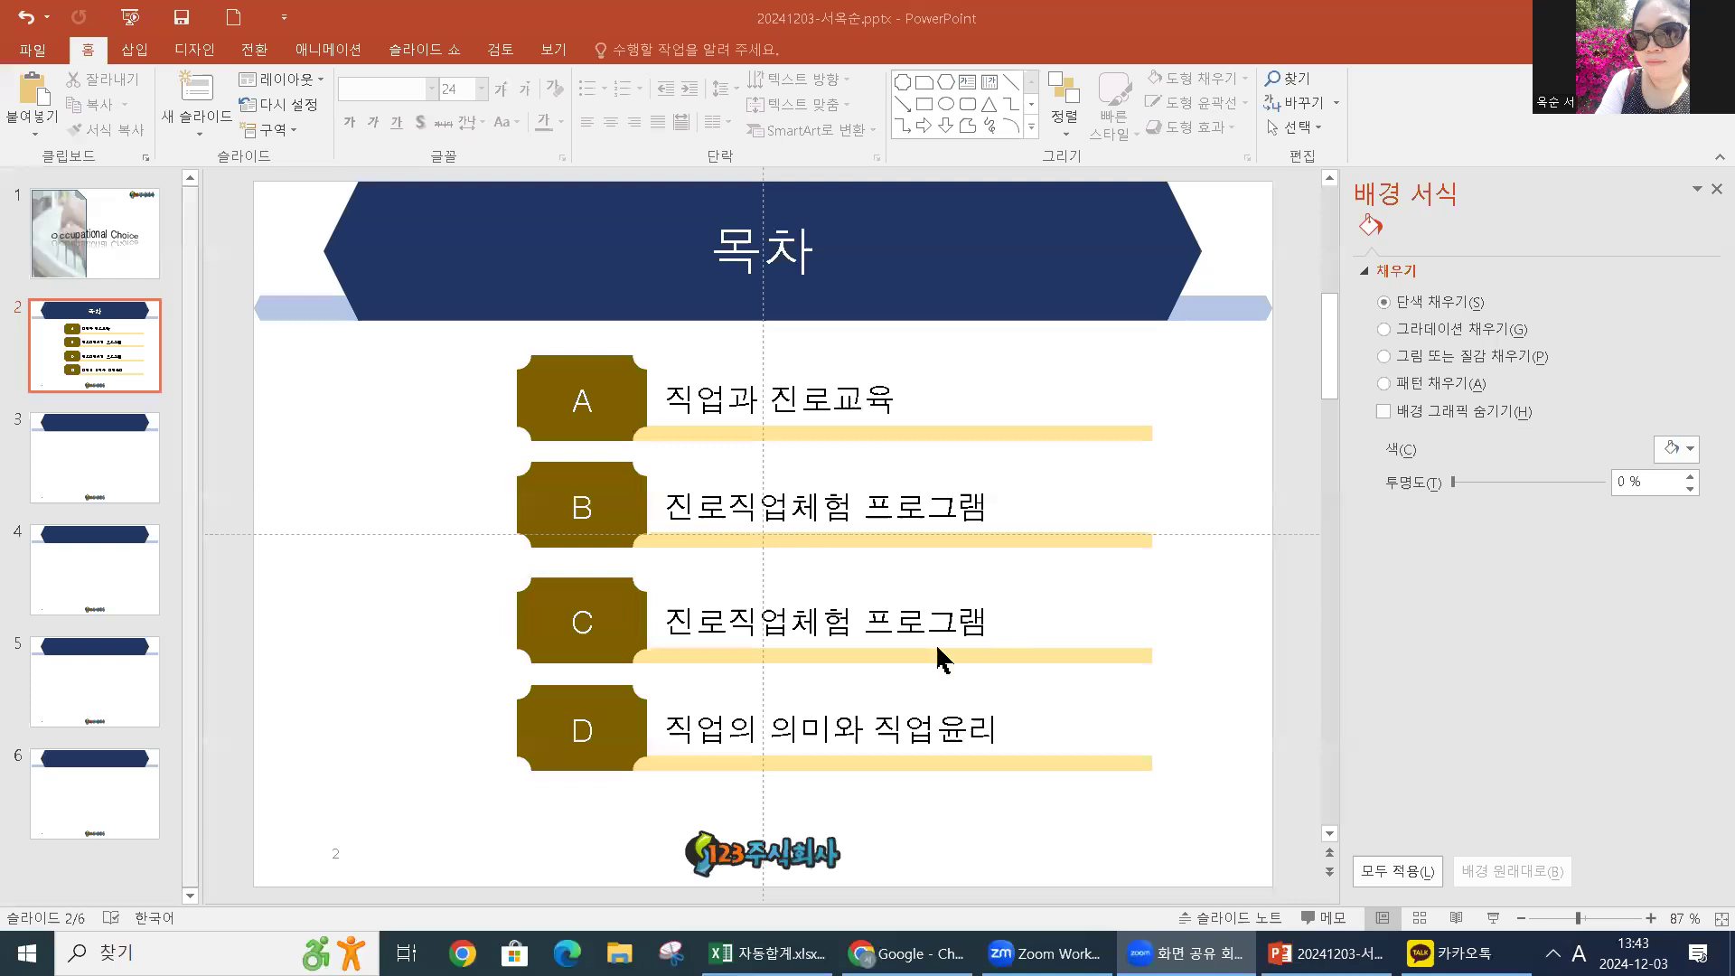
# Hyperlink the row B text "진로직업체험 프로그램" to slide 4 (슬라이드 4) of the current document
pyautogui.click(685, 516)
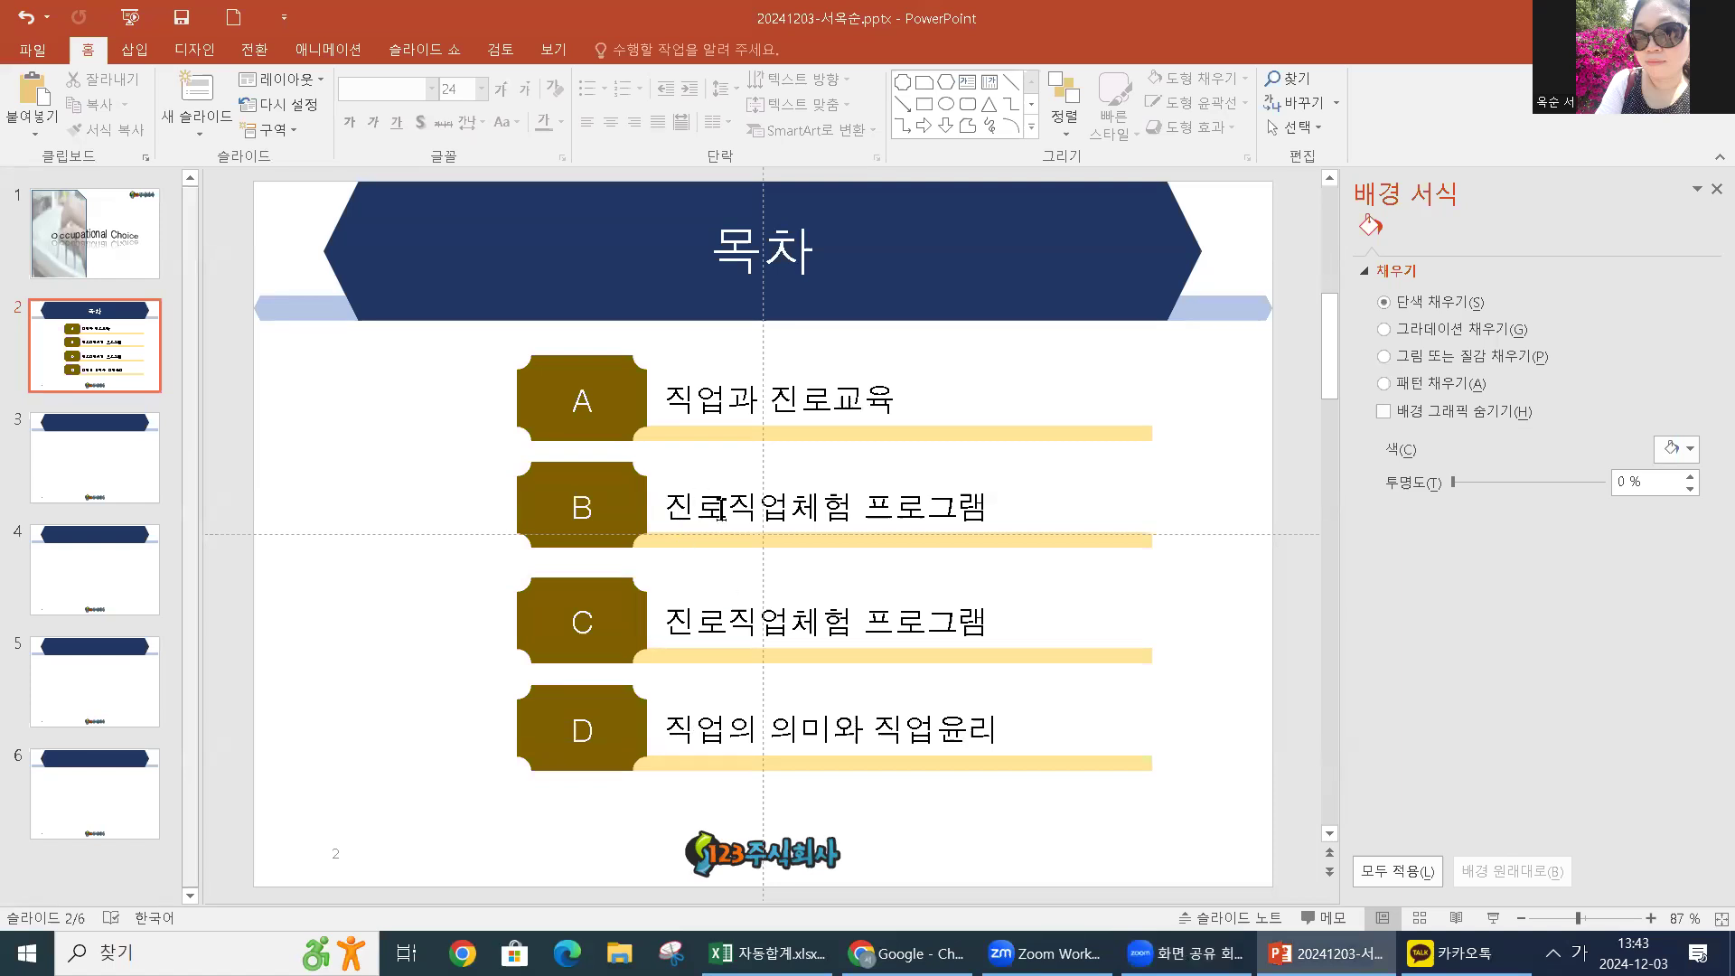
pyautogui.click(717, 504)
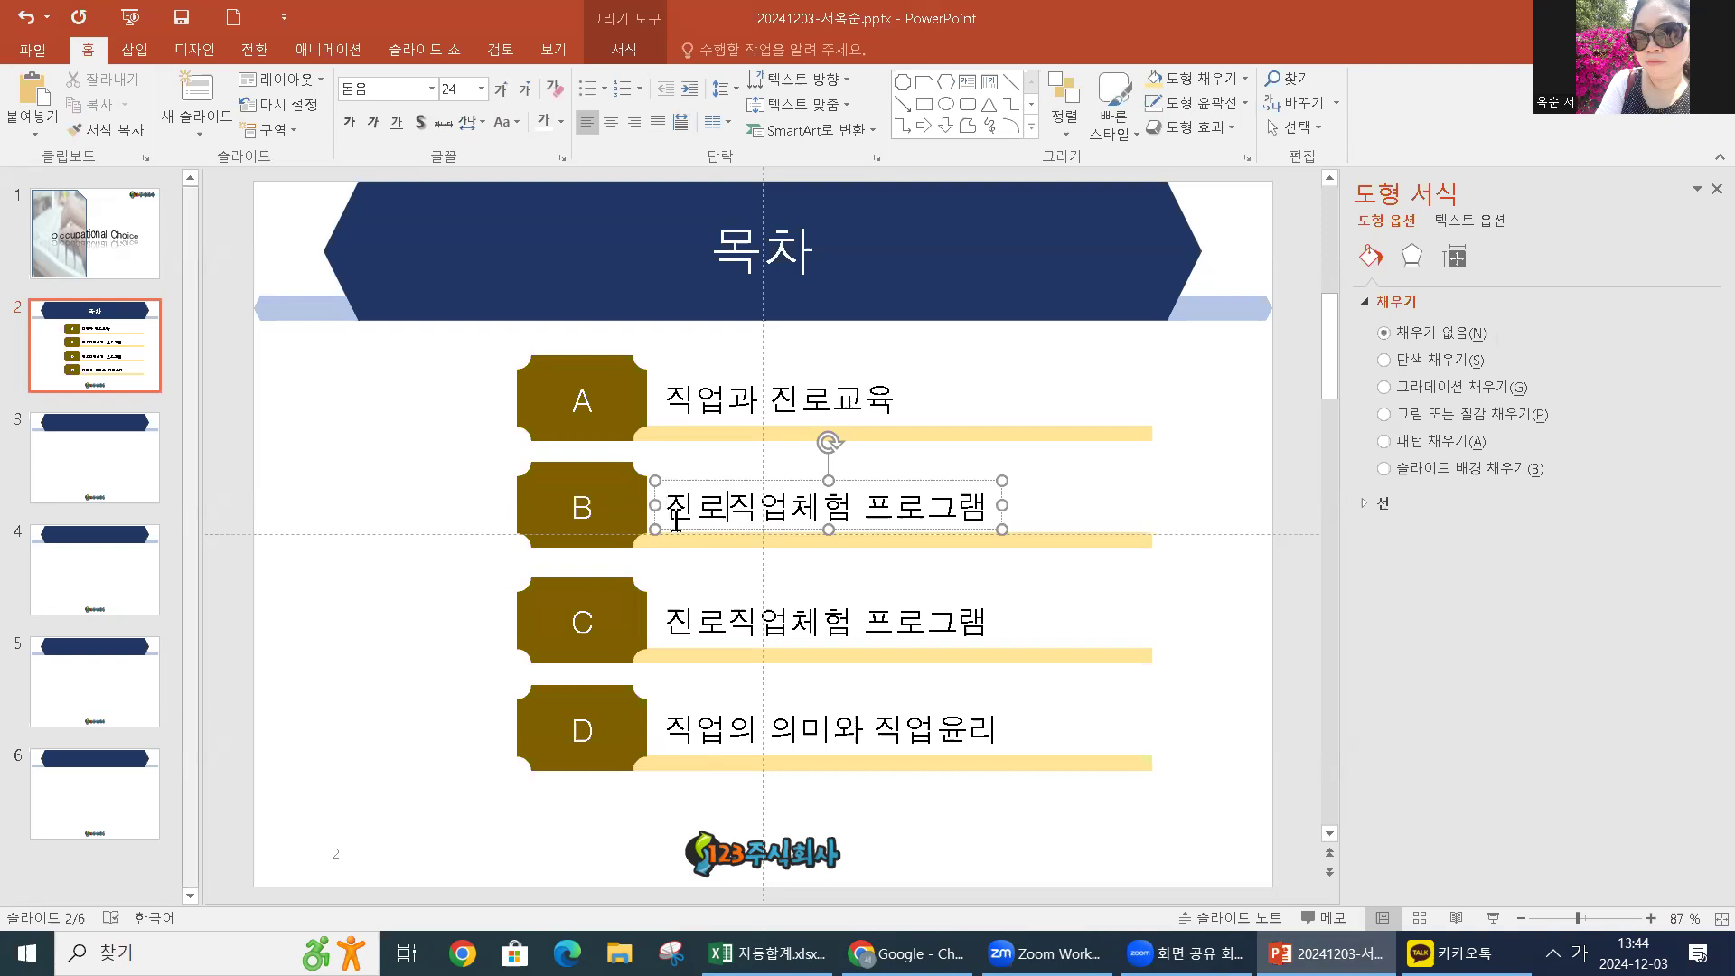
pyautogui.moveTo(667, 504); pyautogui.dragTo(980, 508)
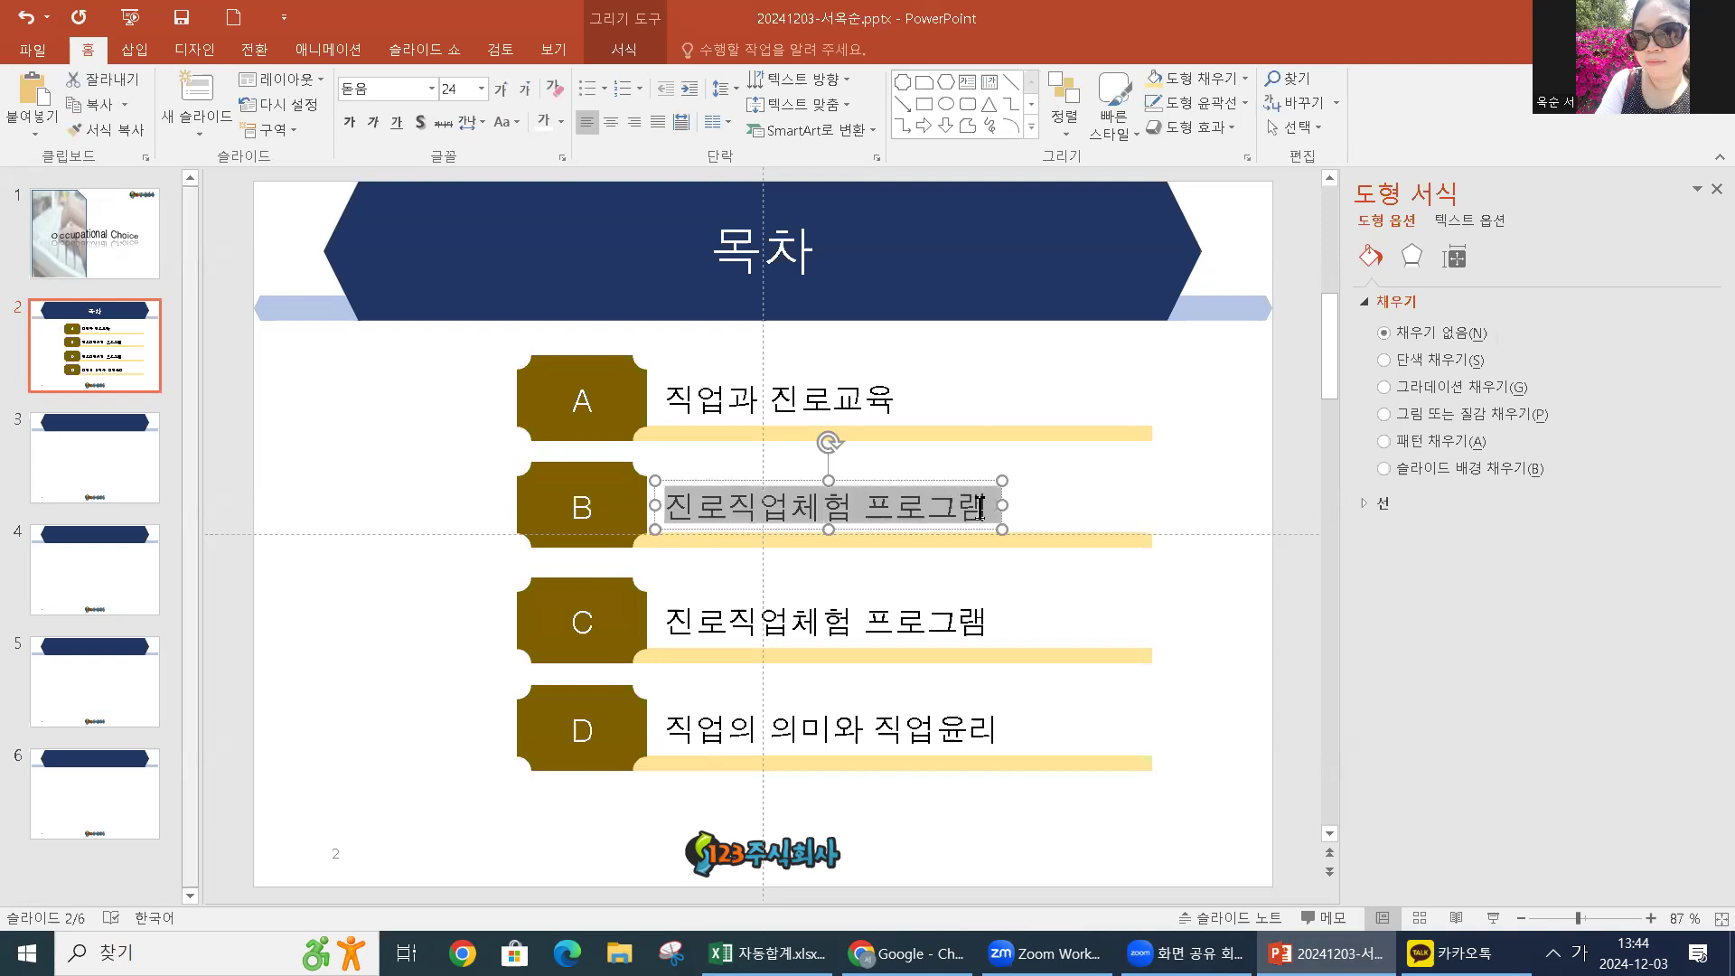
pyautogui.rightClick(904, 513)
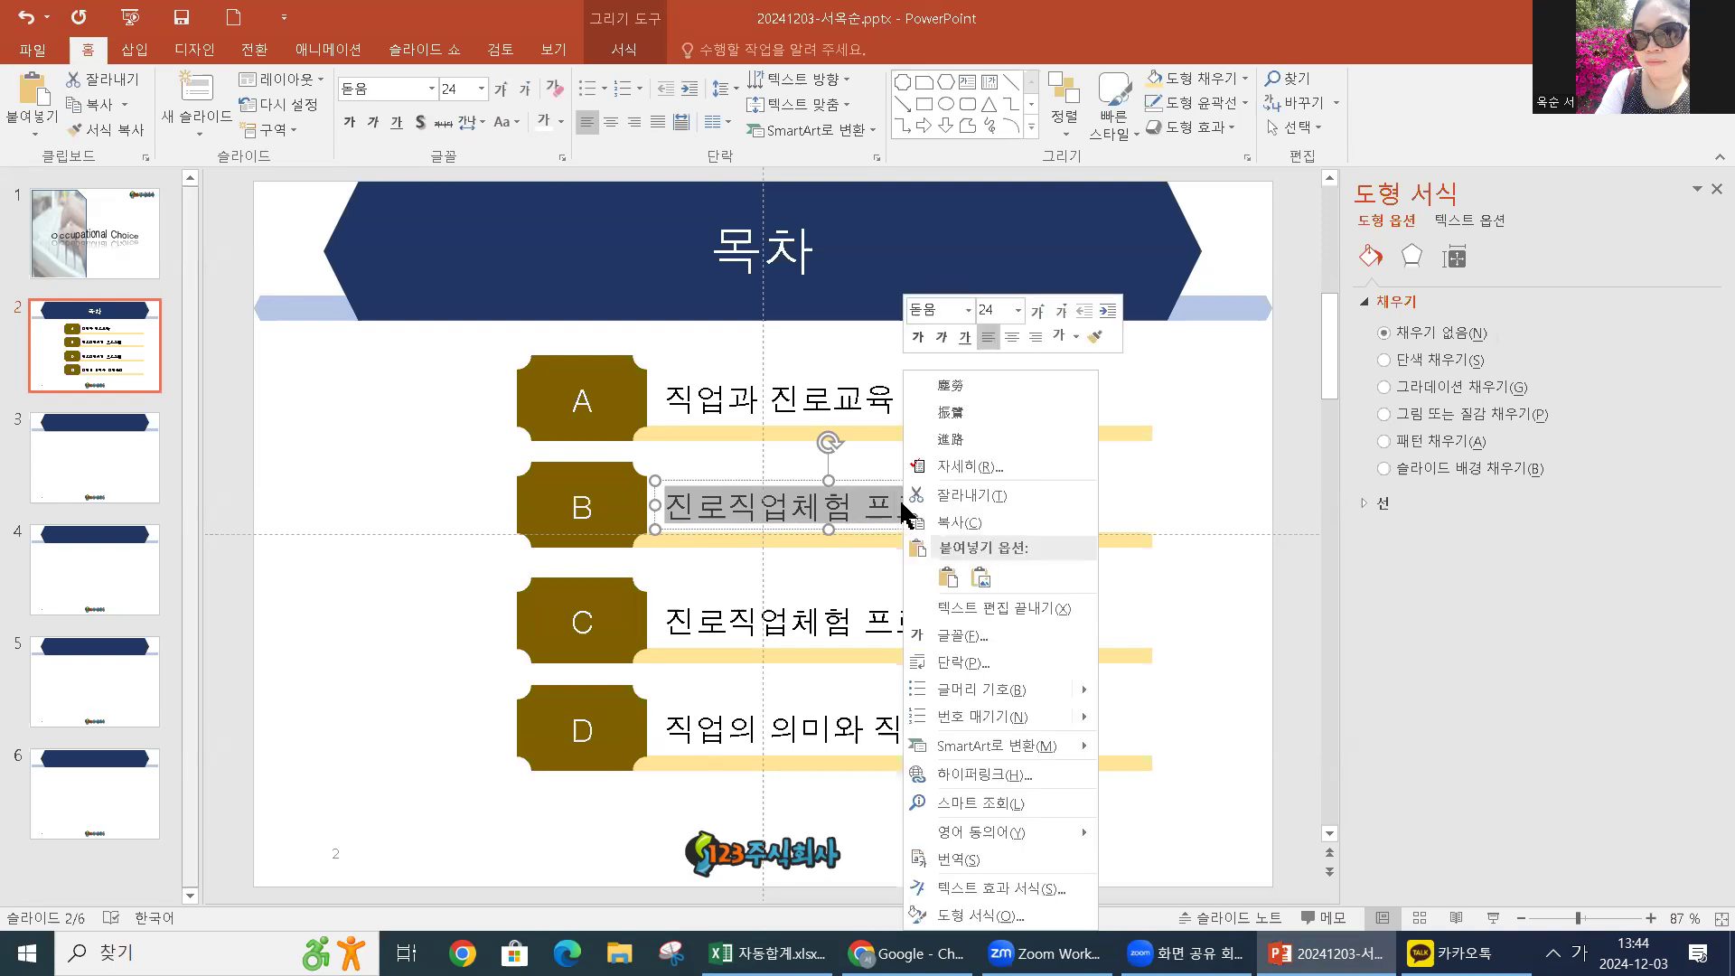
pyautogui.click(944, 775)
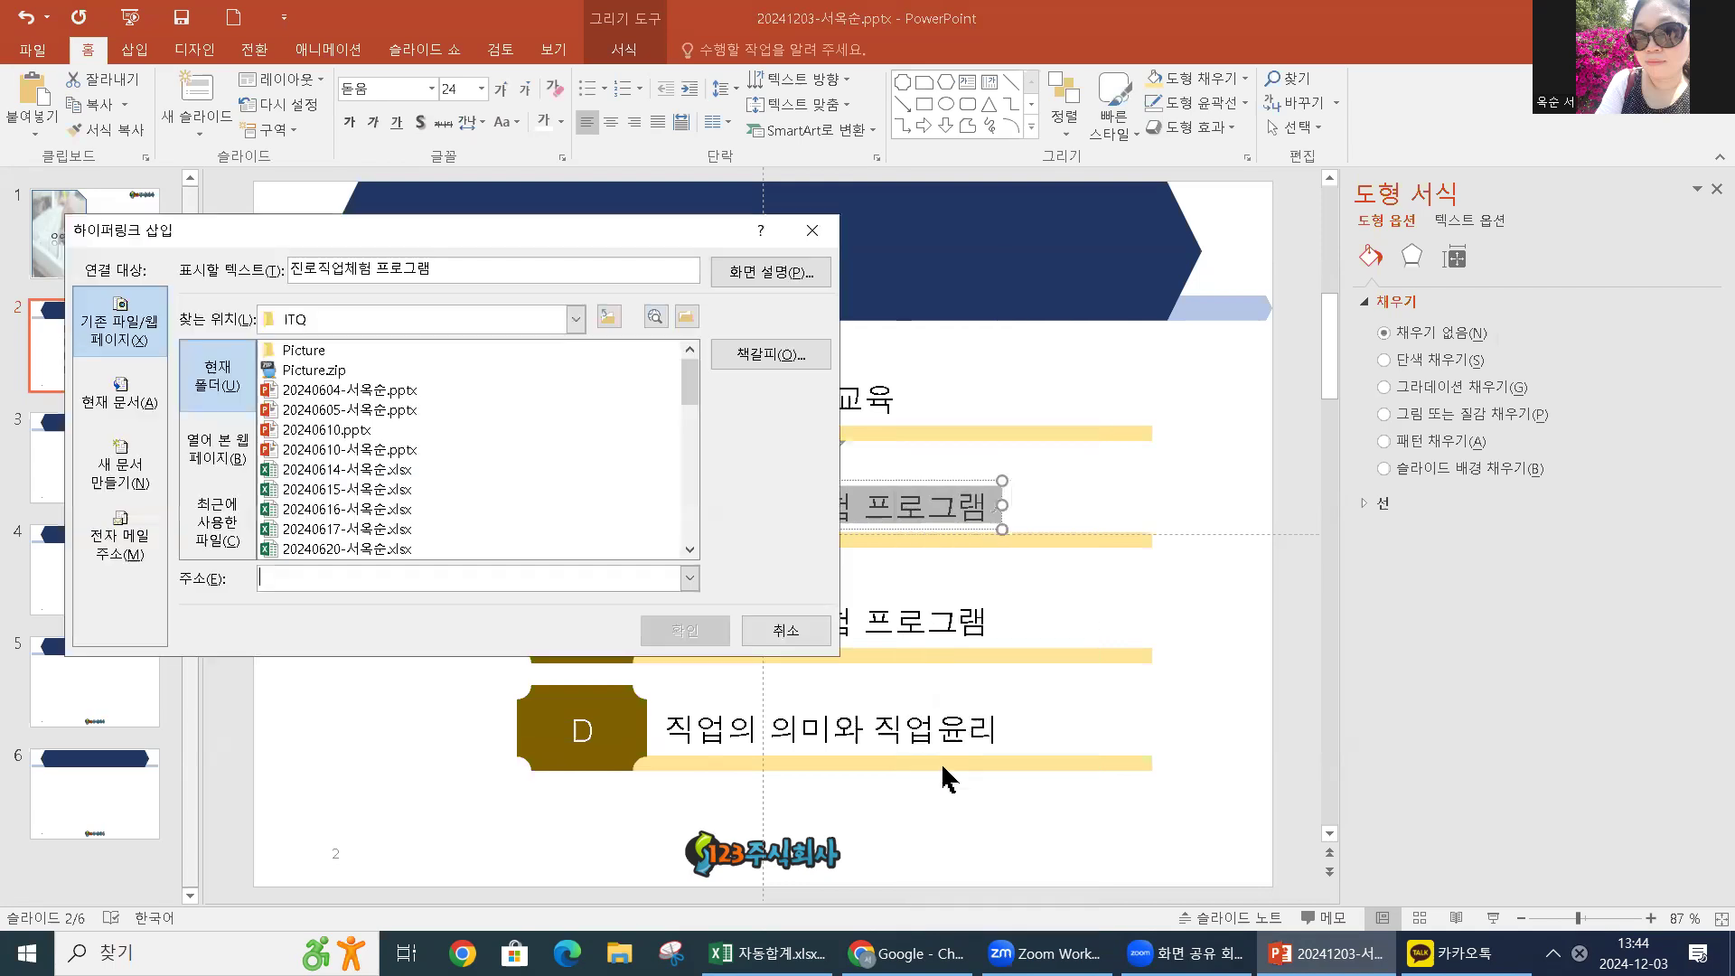
pyautogui.click(127, 393)
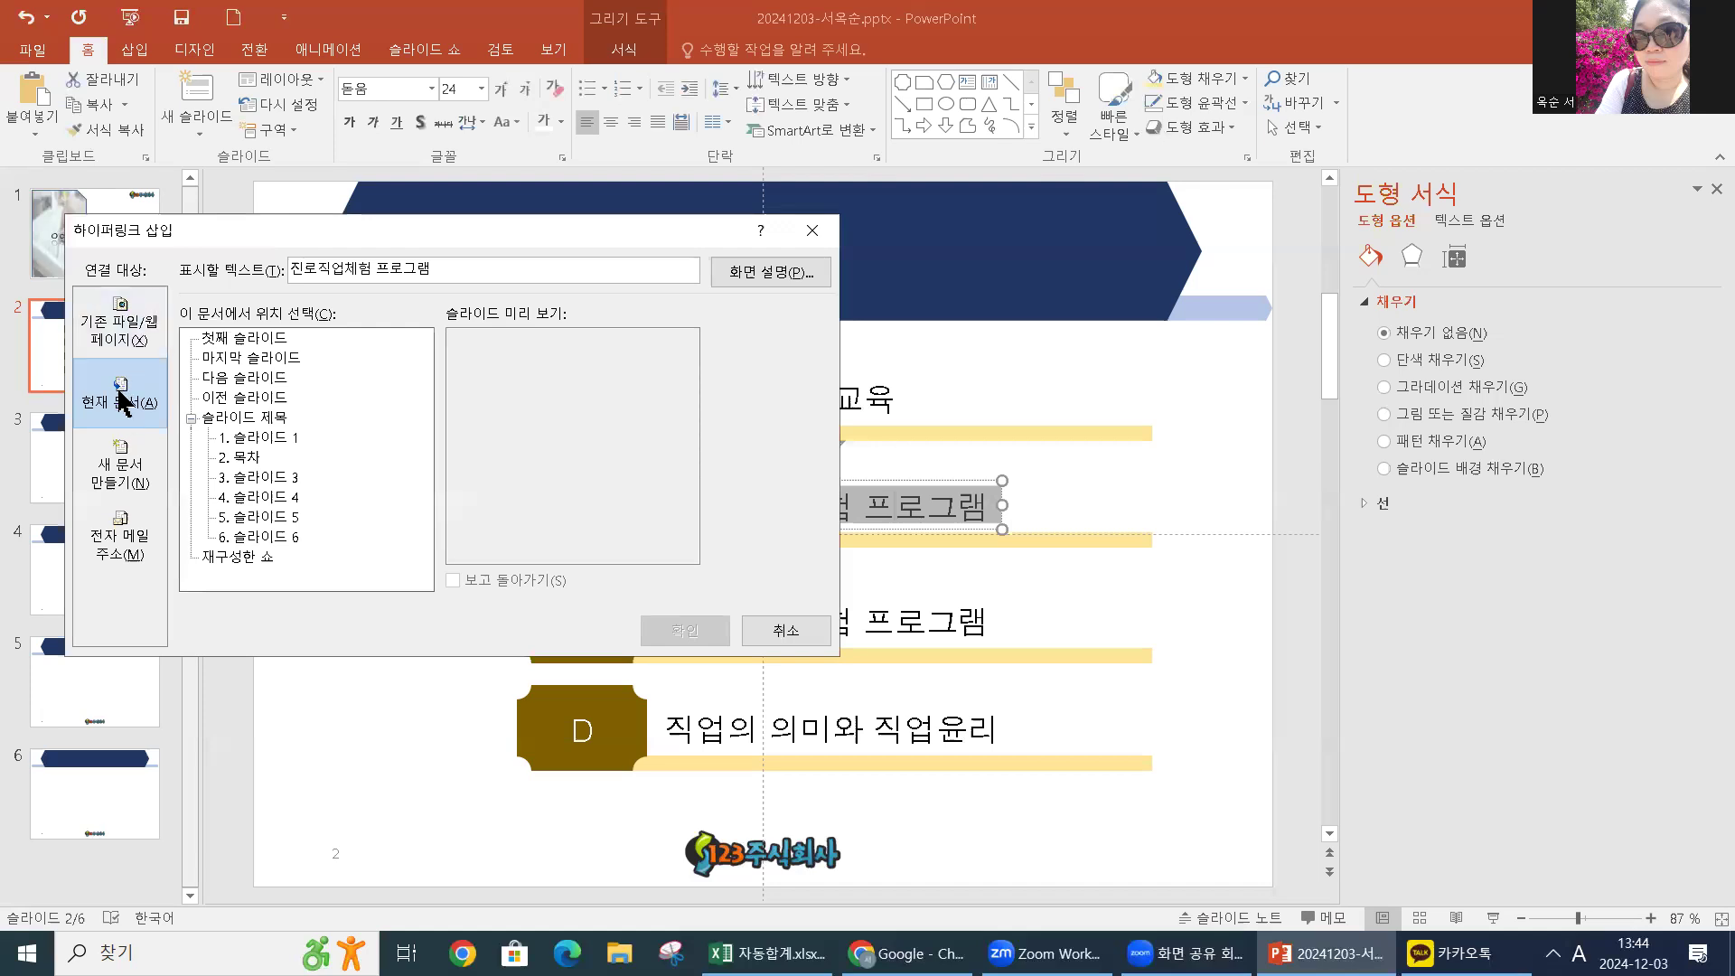
pyautogui.click(267, 498)
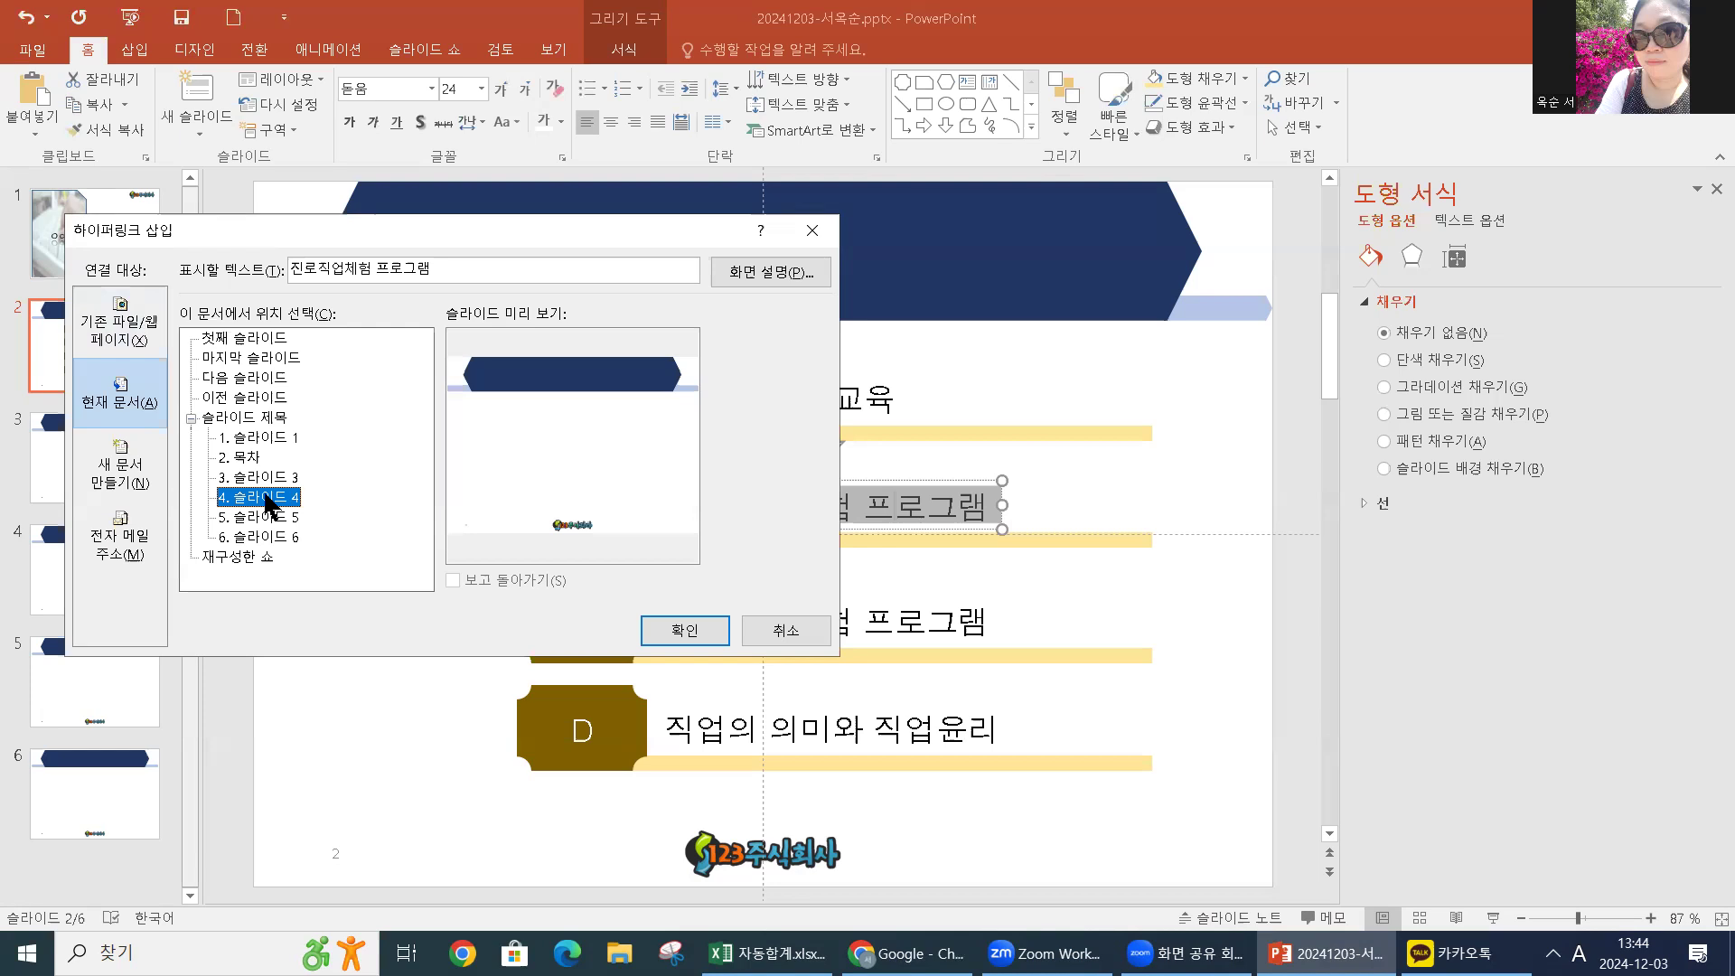
pyautogui.click(680, 637)
pyautogui.click(1198, 529)
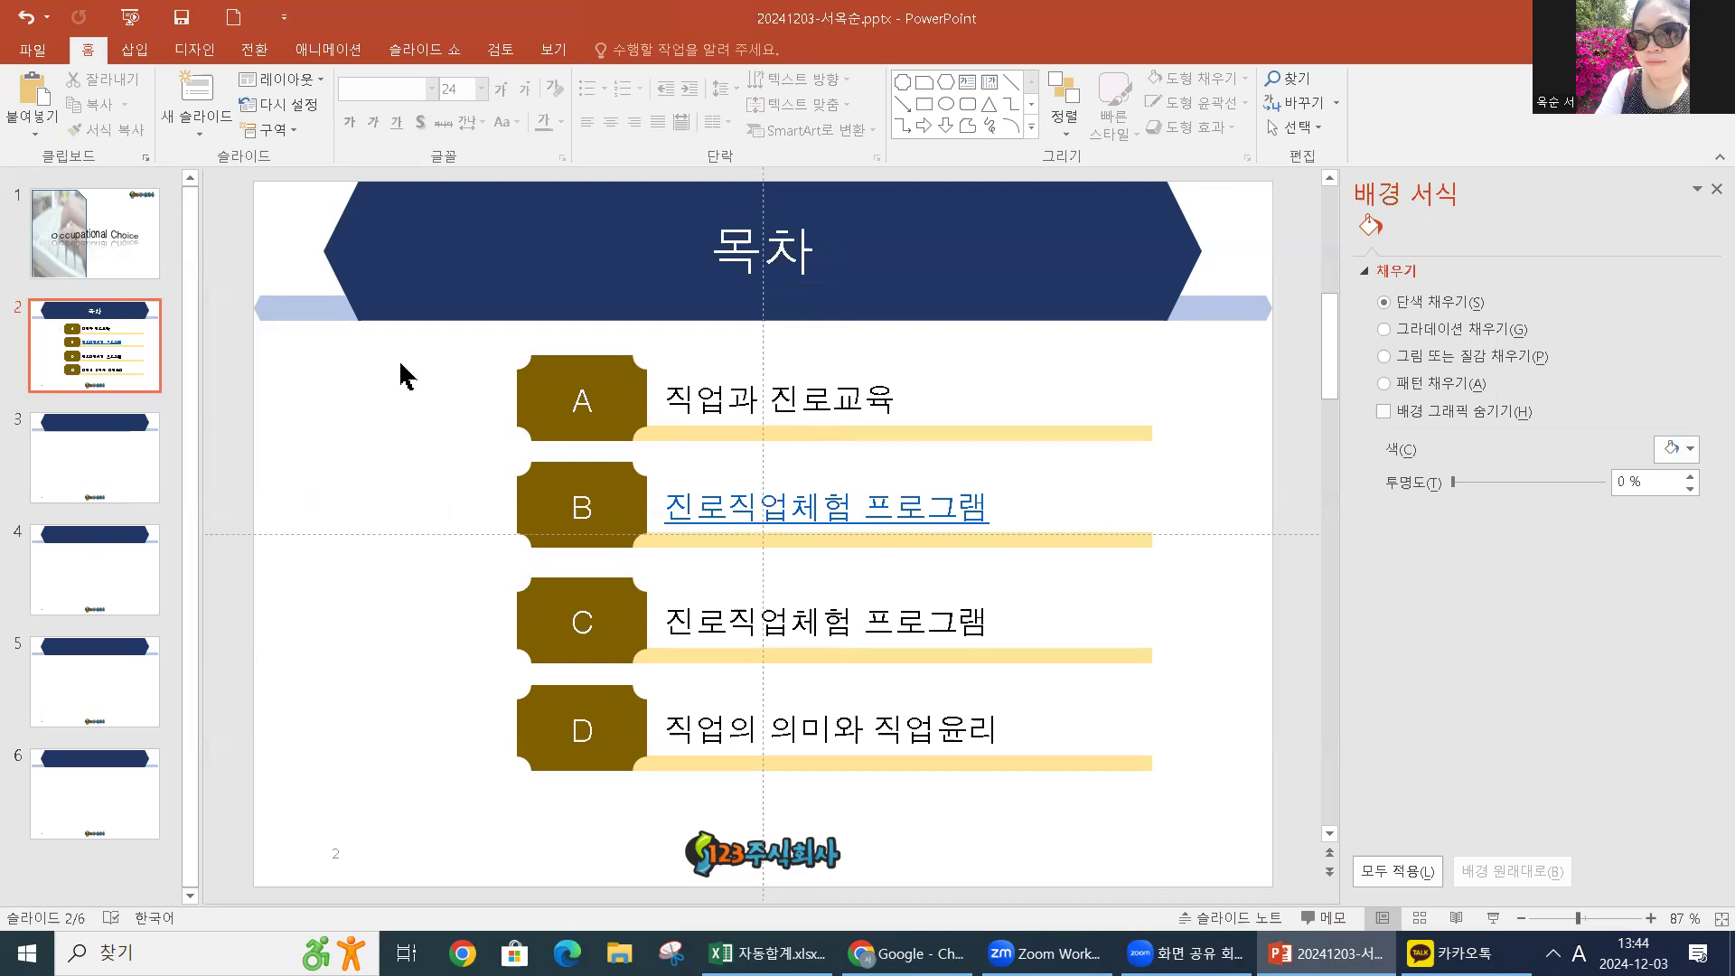
# Insert the picture 그림4.JPG from the ITQ Picture folder onto the 목차 slide
pyautogui.click(148, 52)
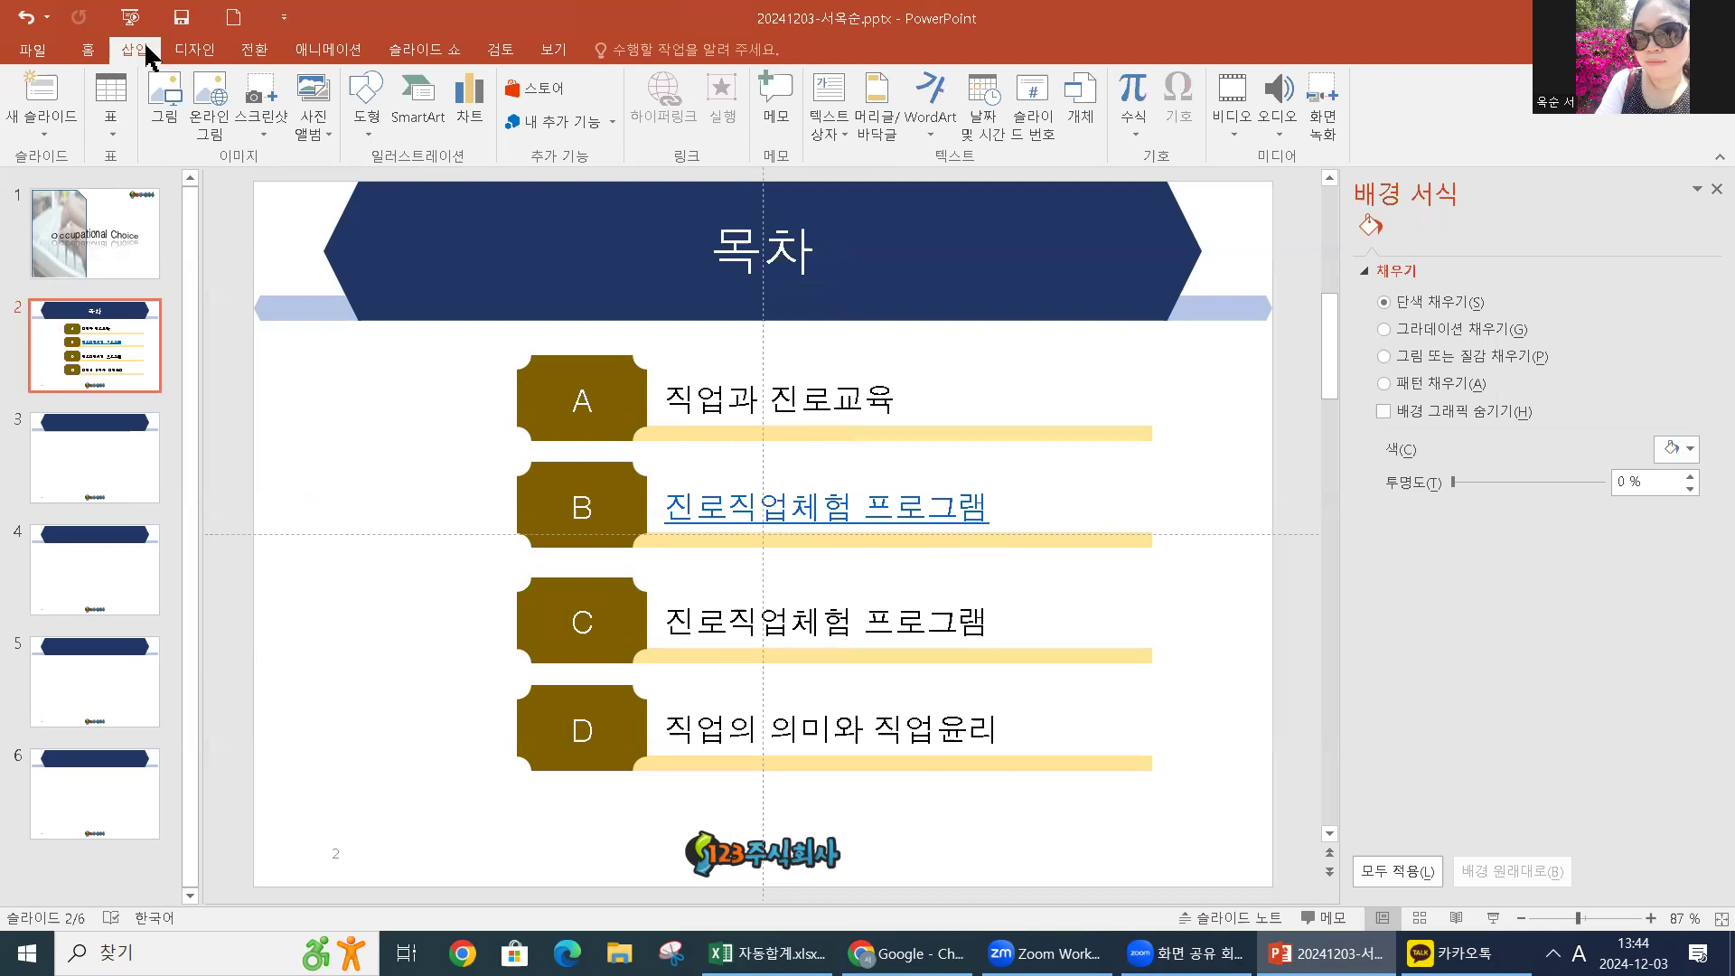
pyautogui.click(170, 113)
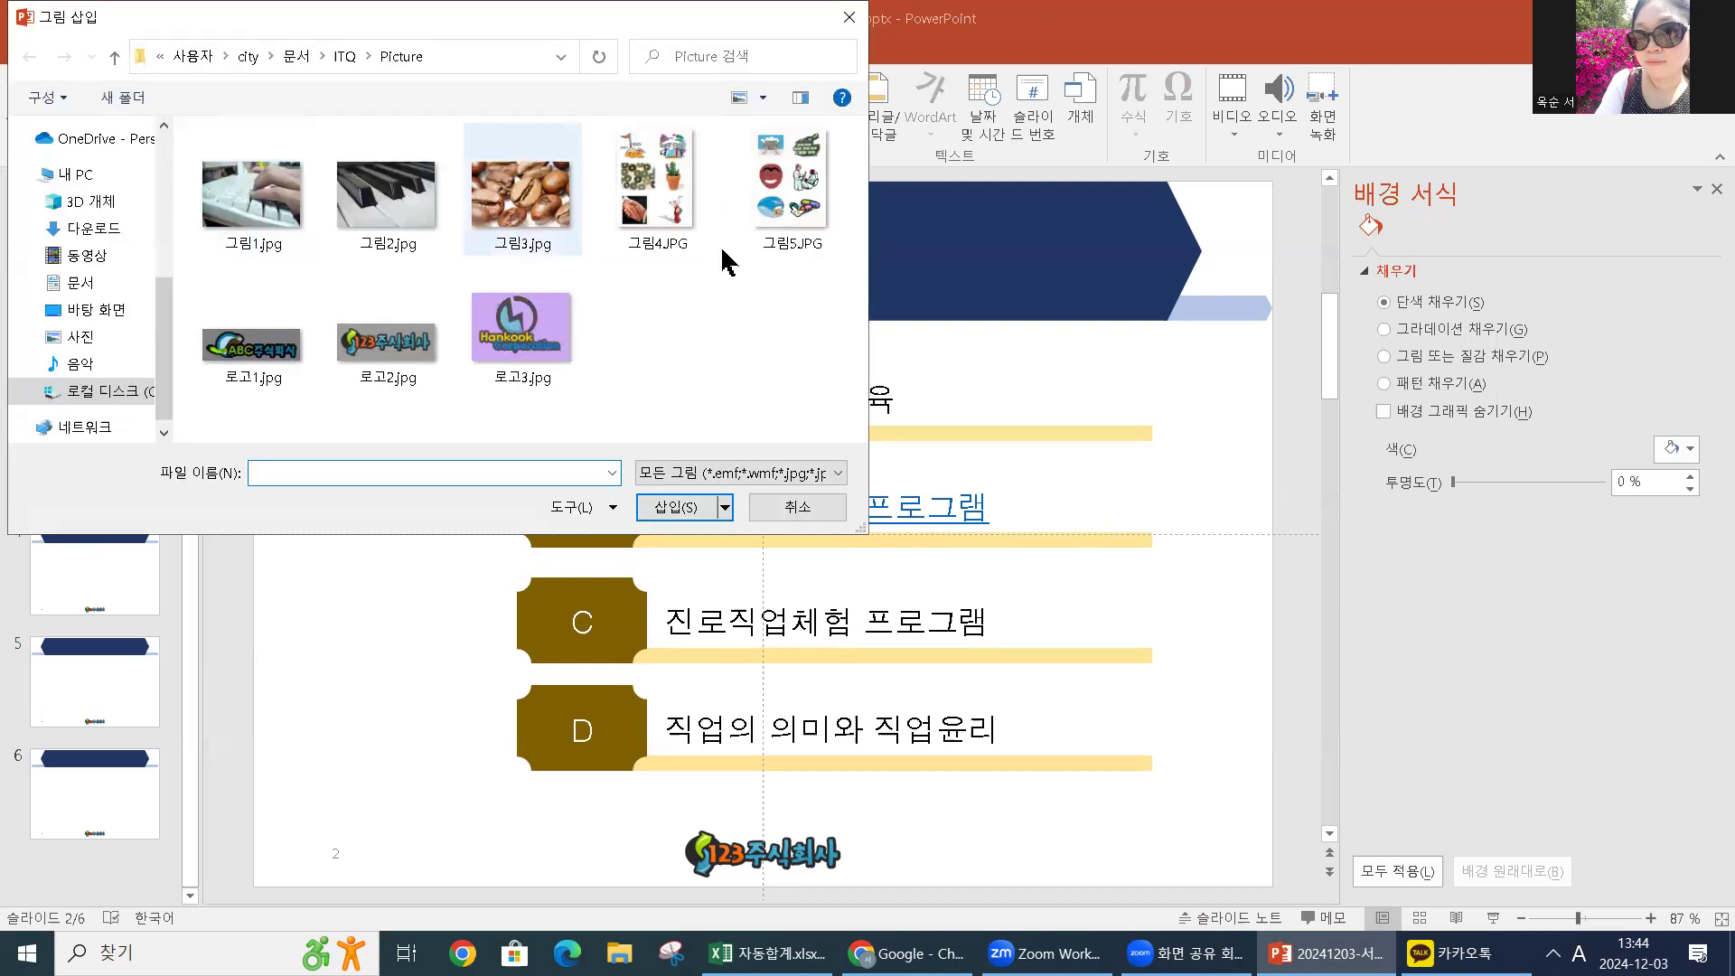
pyautogui.click(662, 181)
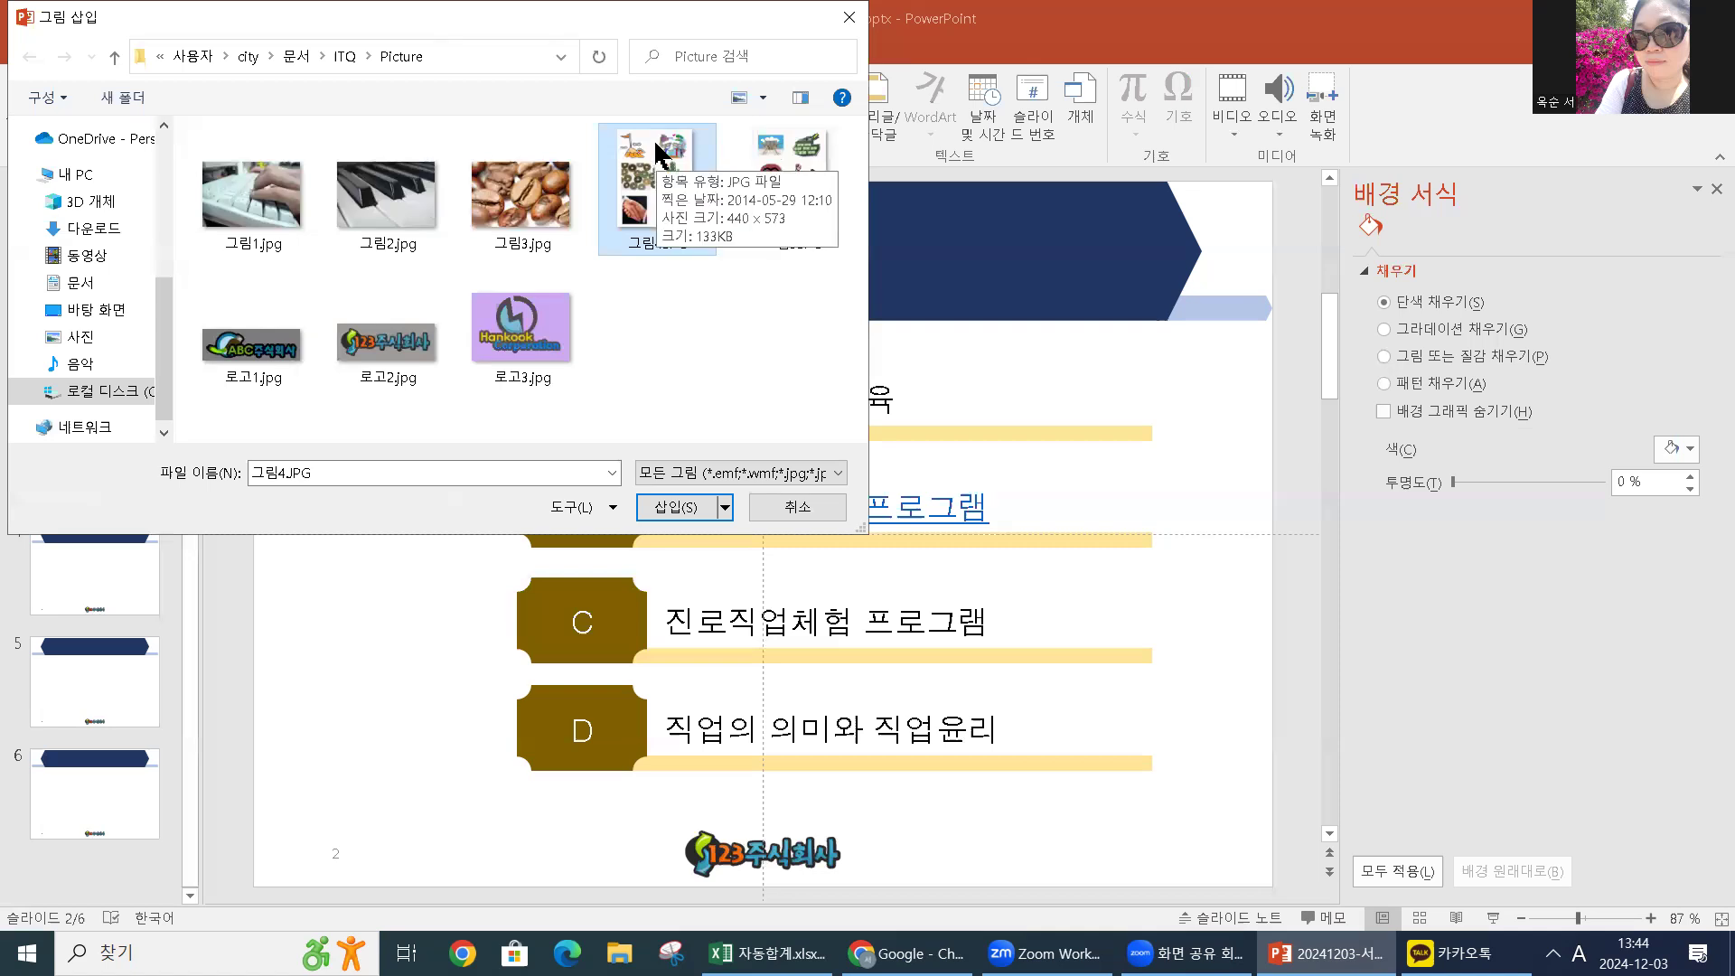
pyautogui.click(651, 507)
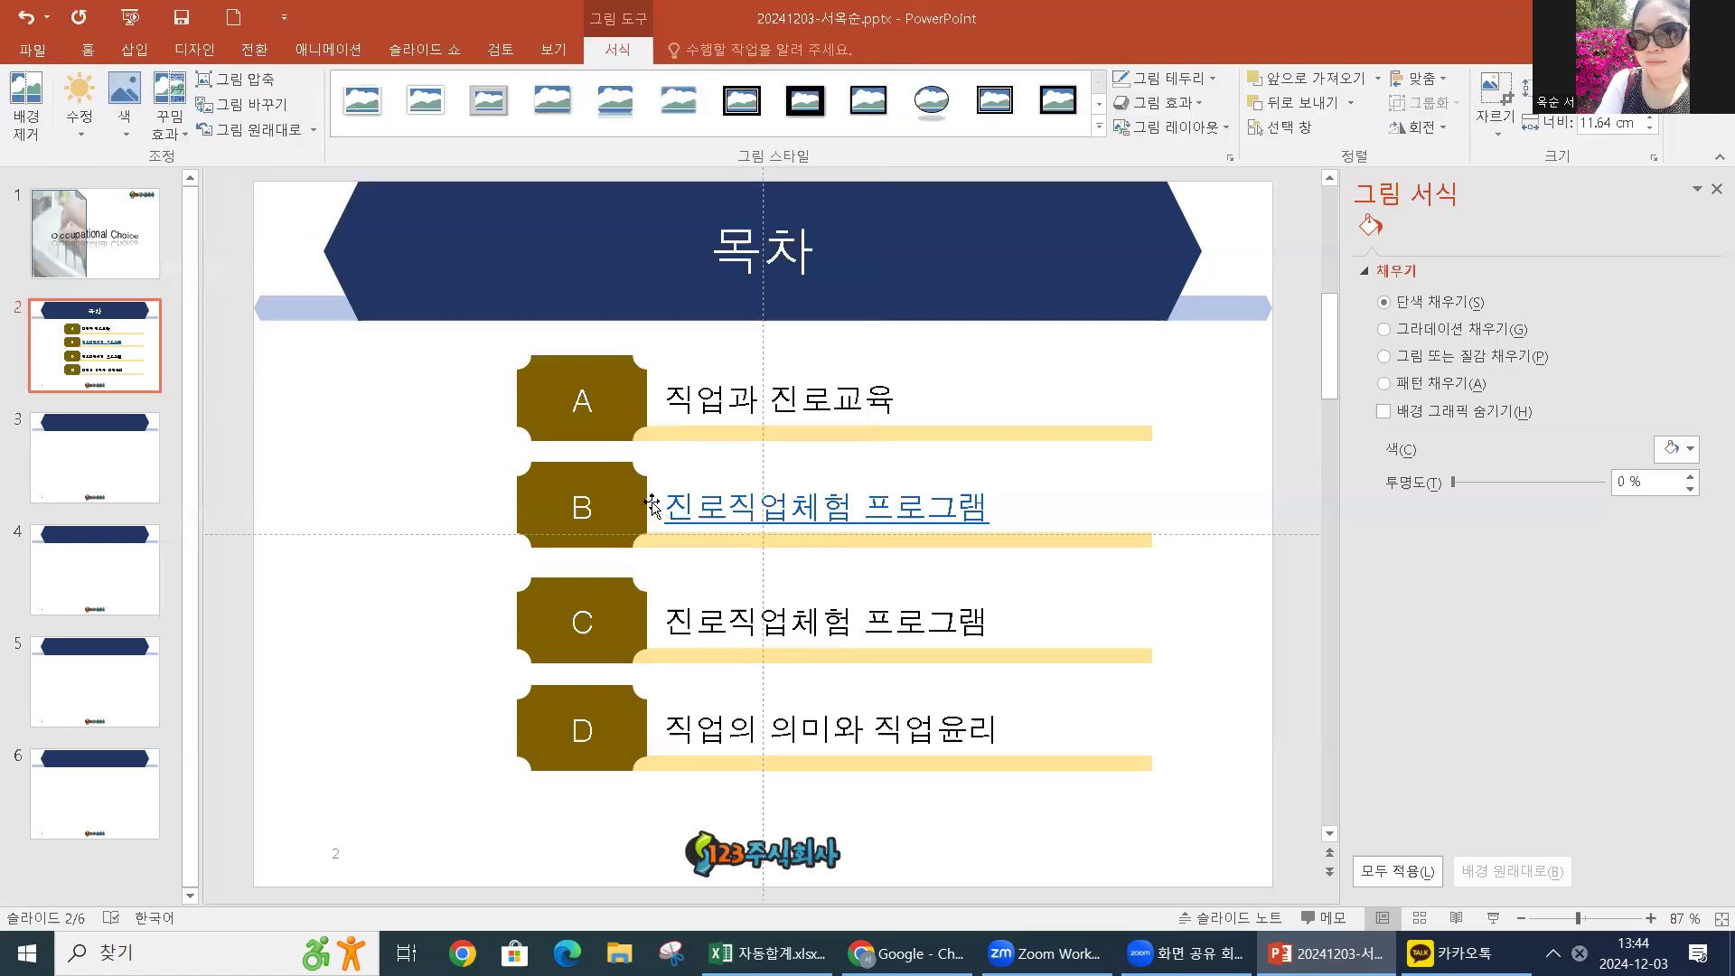
# Crop the inserted picture to its upper-right illustration of people joining roads, and place it on the slide to the left of rows A and B
pyautogui.click(1498, 98)
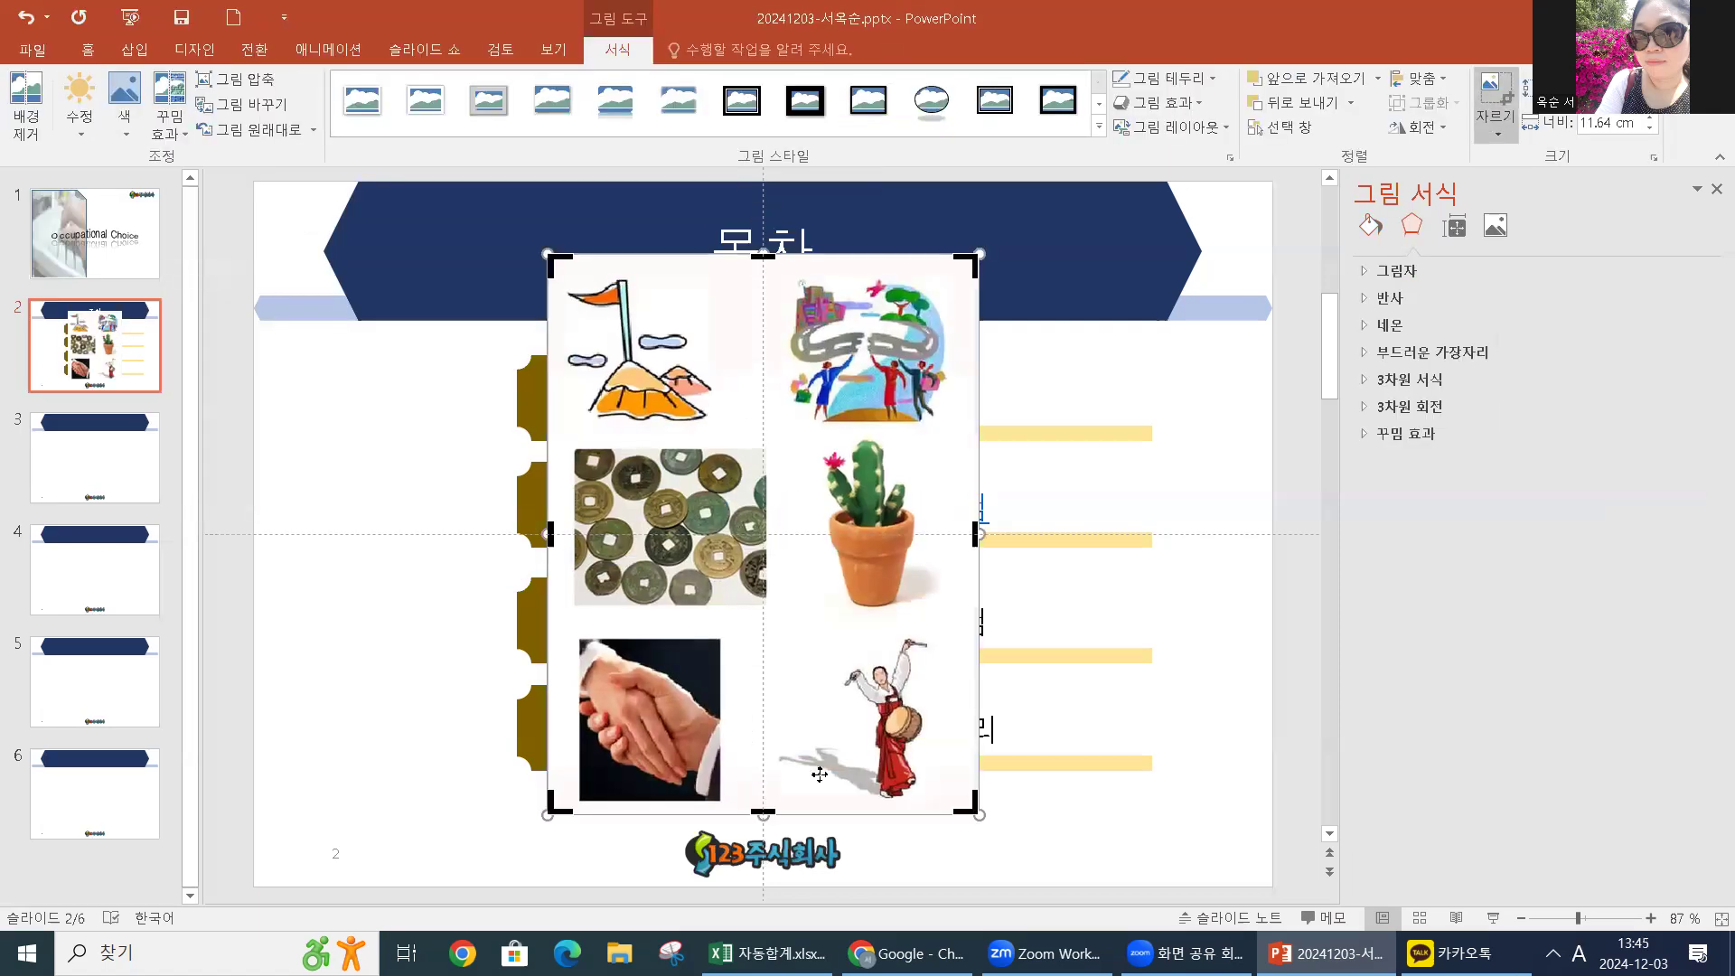
pyautogui.moveTo(762, 810); pyautogui.dragTo(800, 424)
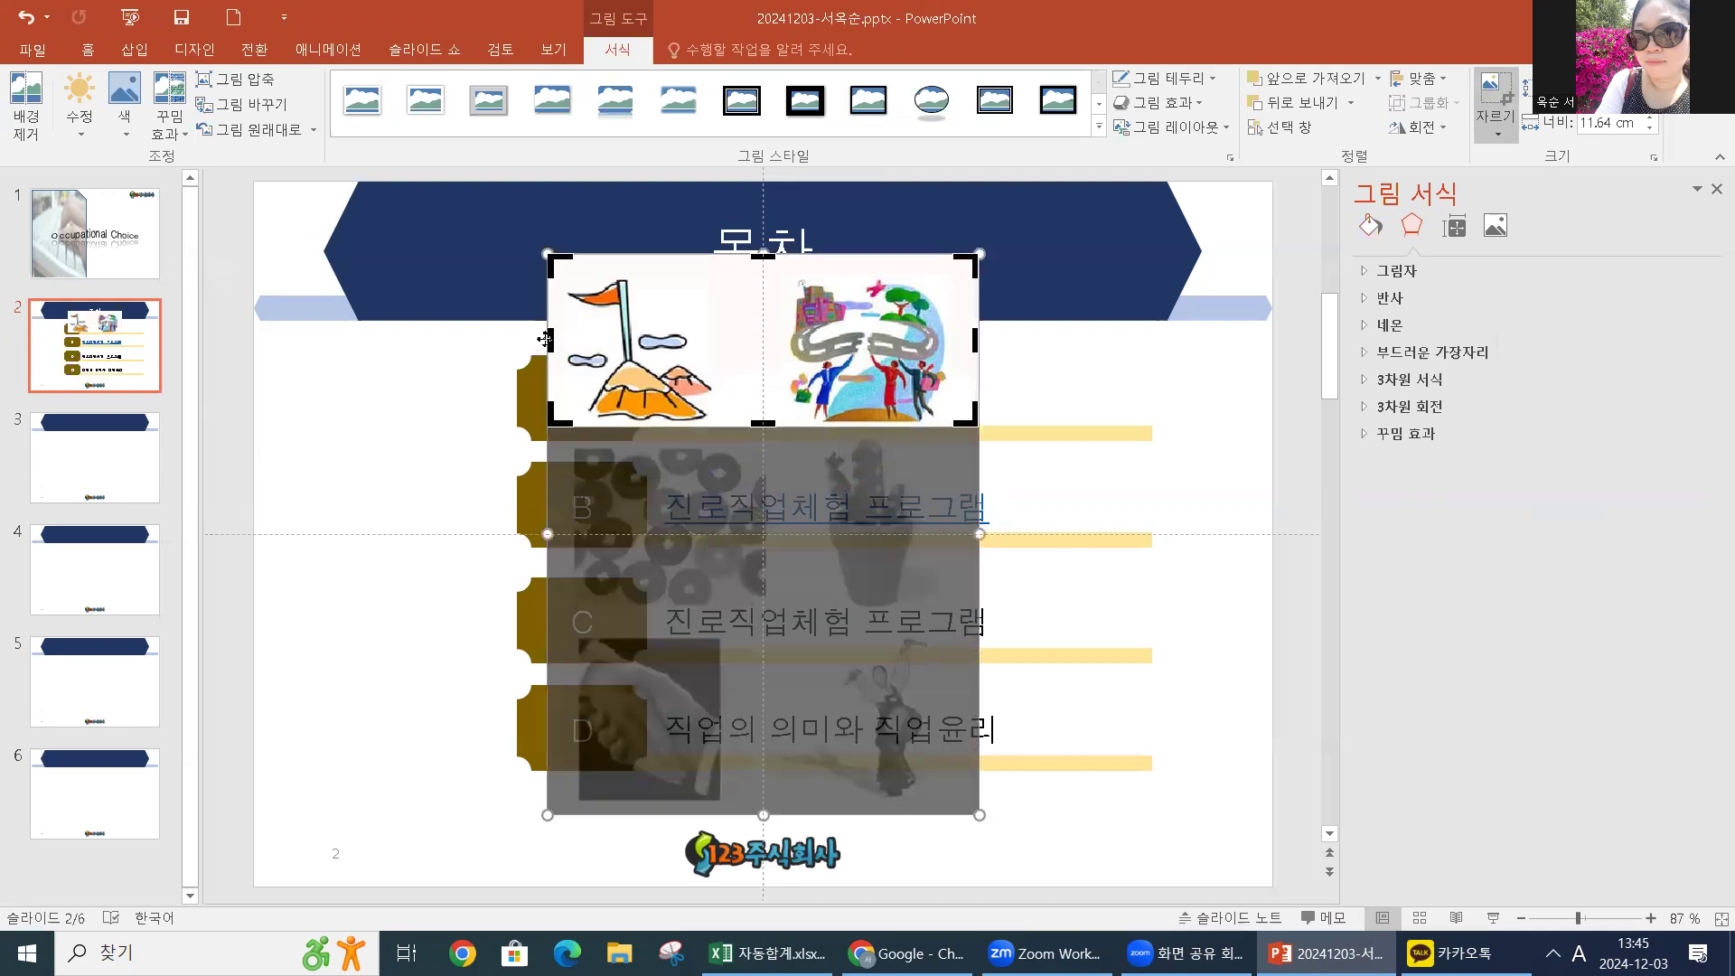
pyautogui.moveTo(549, 339); pyautogui.dragTo(782, 349)
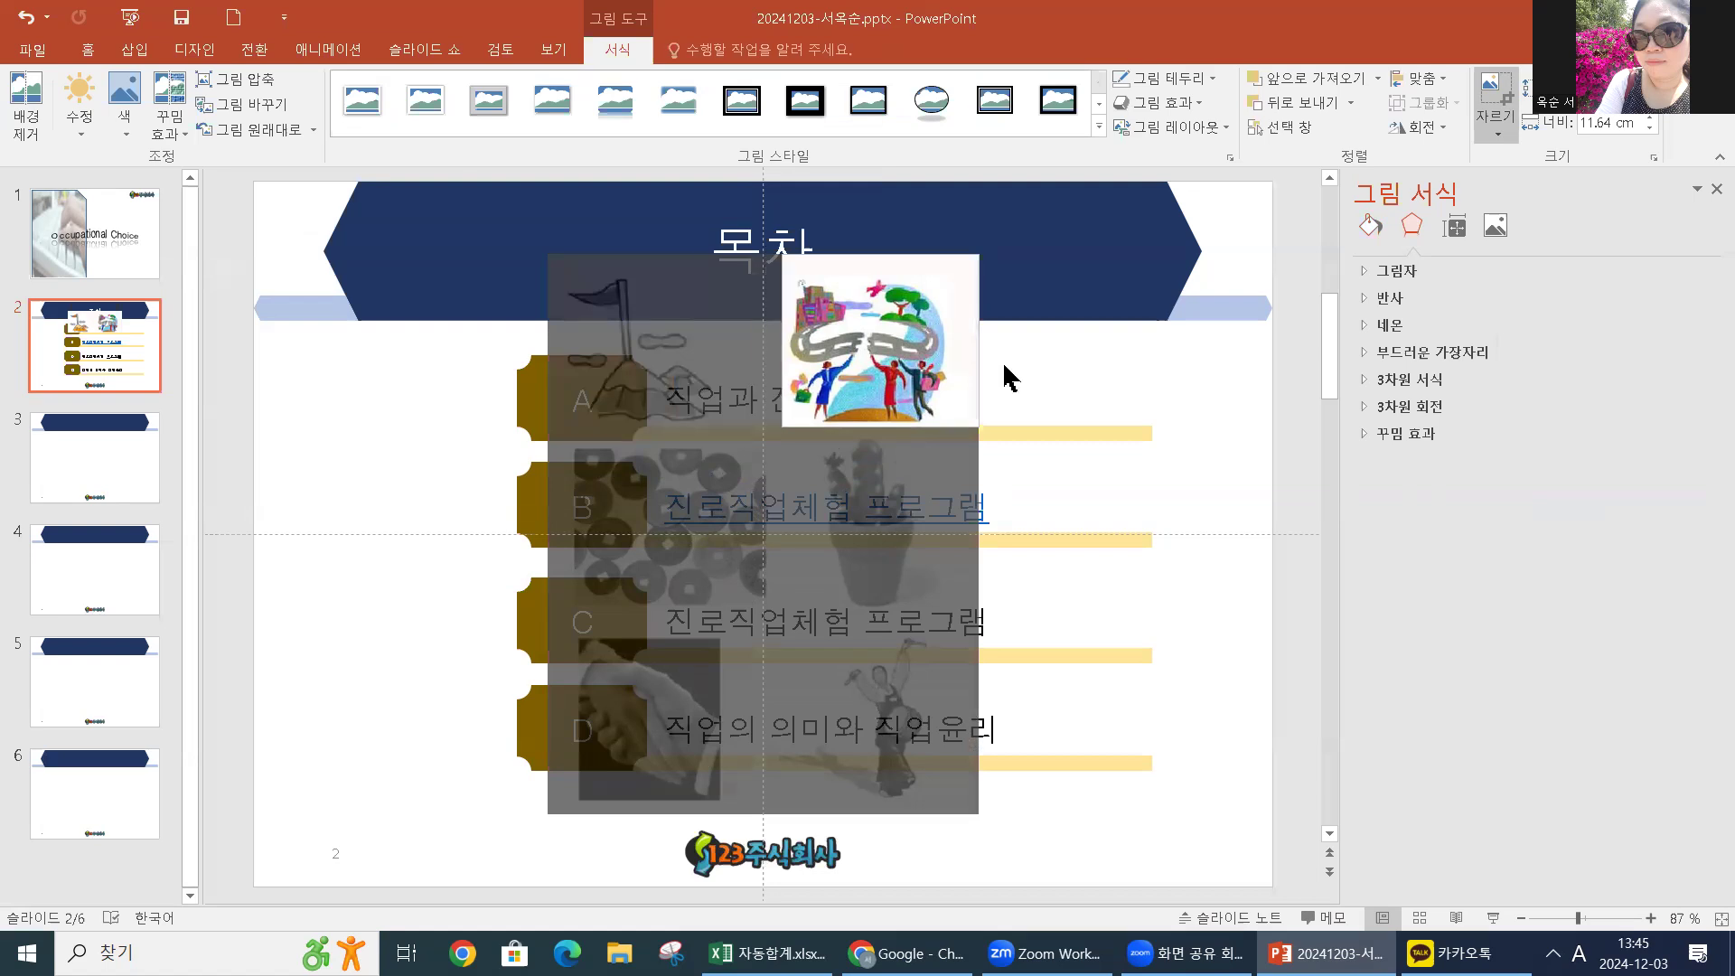
pyautogui.moveTo(978, 340); pyautogui.dragTo(957, 339)
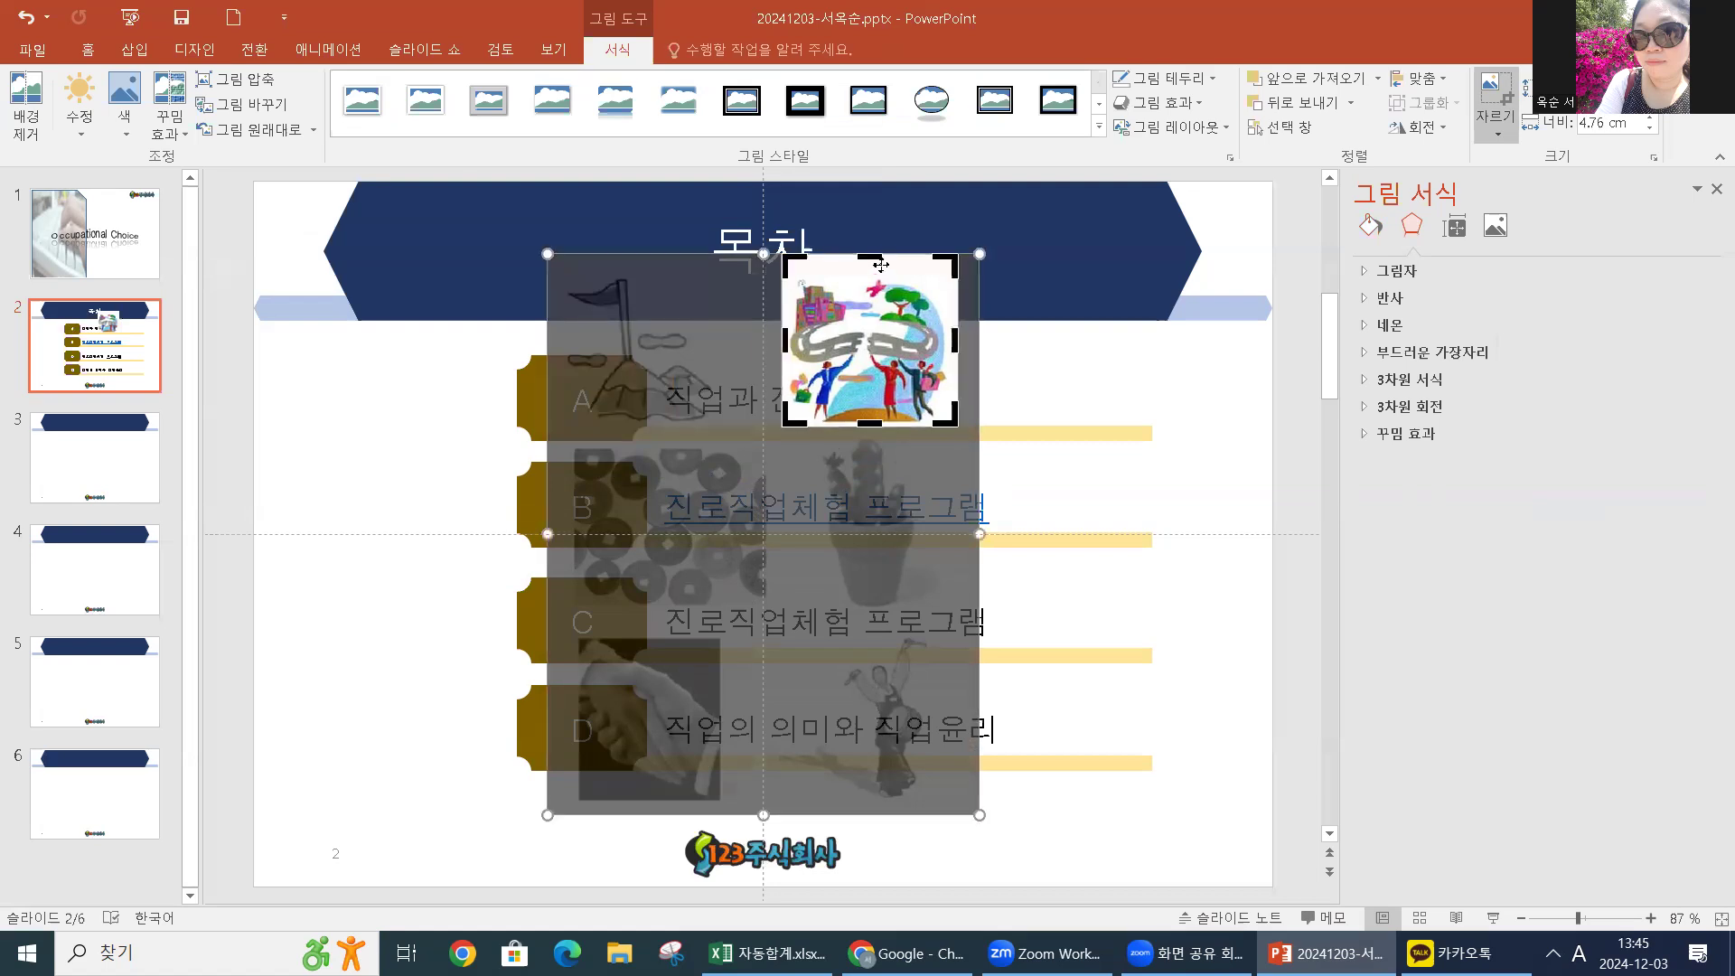
pyautogui.moveTo(868, 256); pyautogui.dragTo(868, 276)
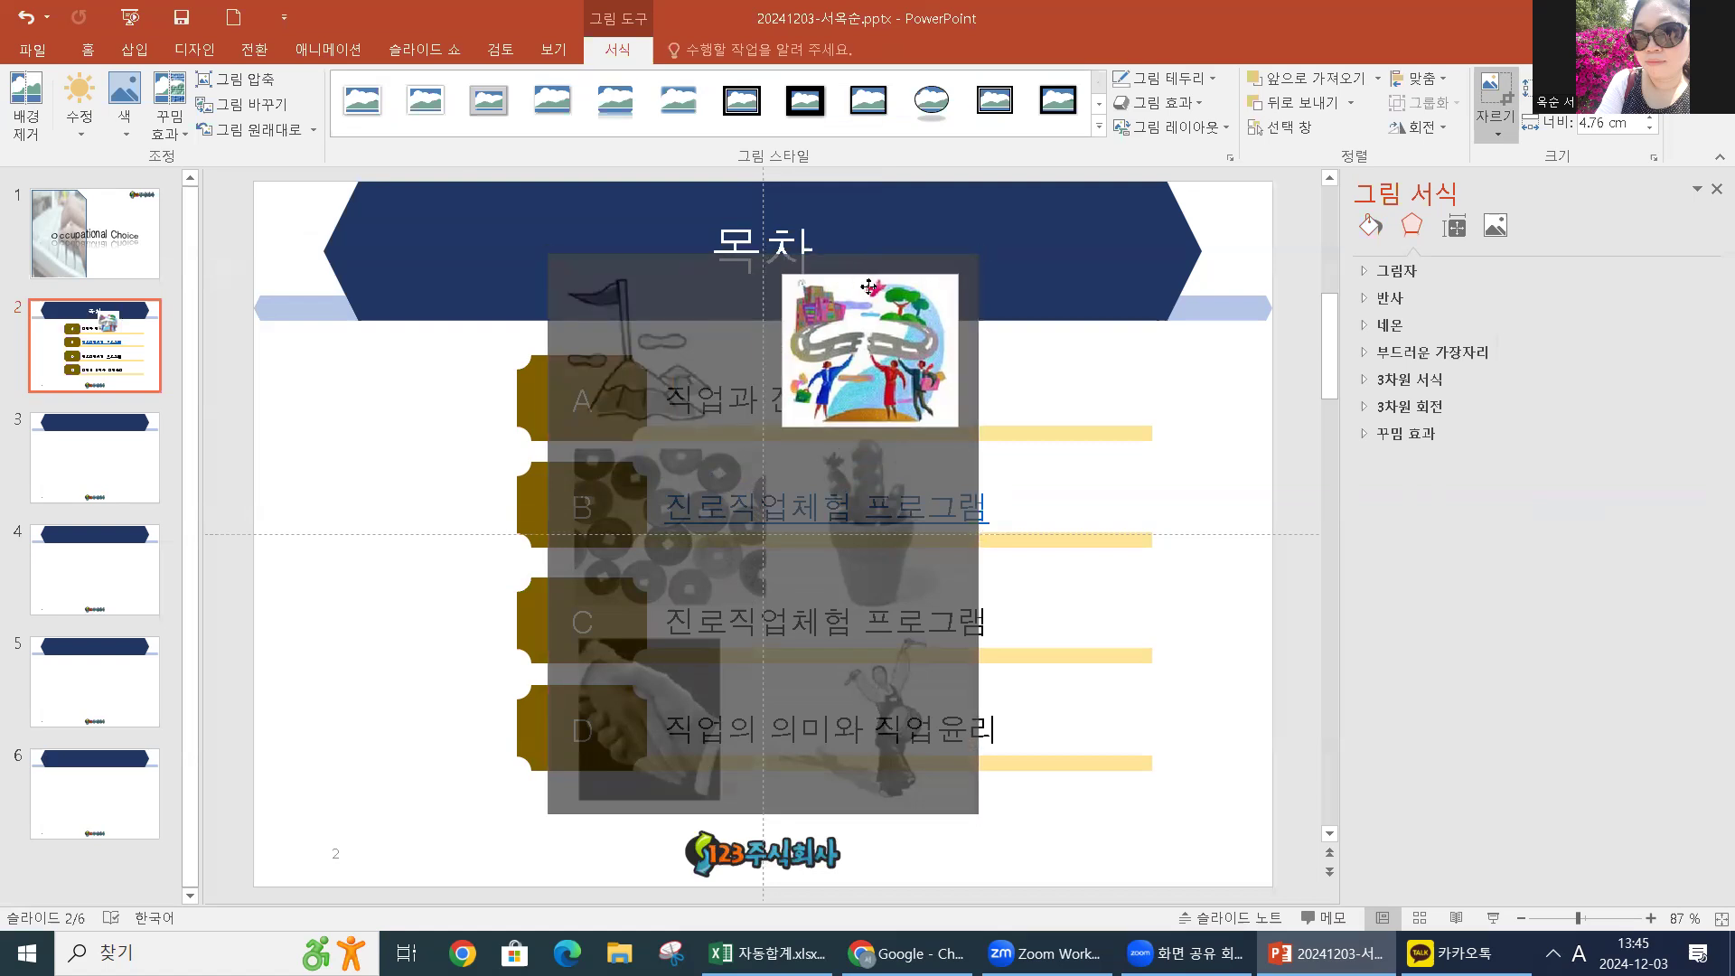
pyautogui.click(1493, 89)
pyautogui.moveTo(835, 395); pyautogui.dragTo(424, 411)
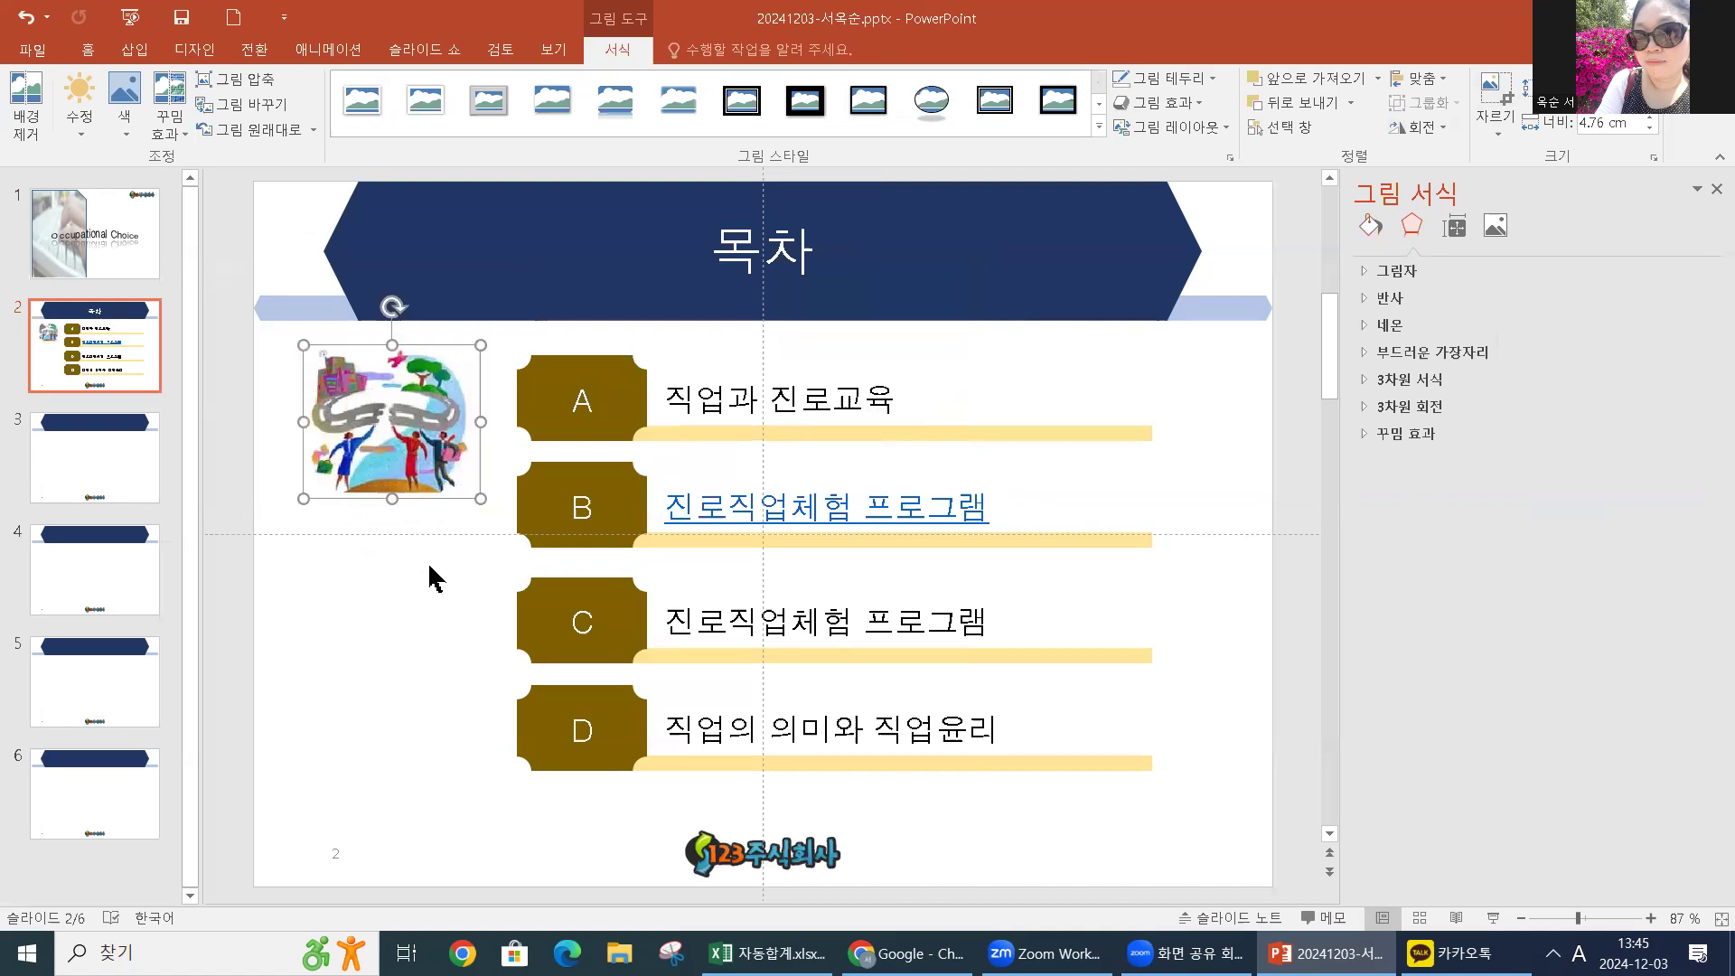
pyautogui.click(425, 623)
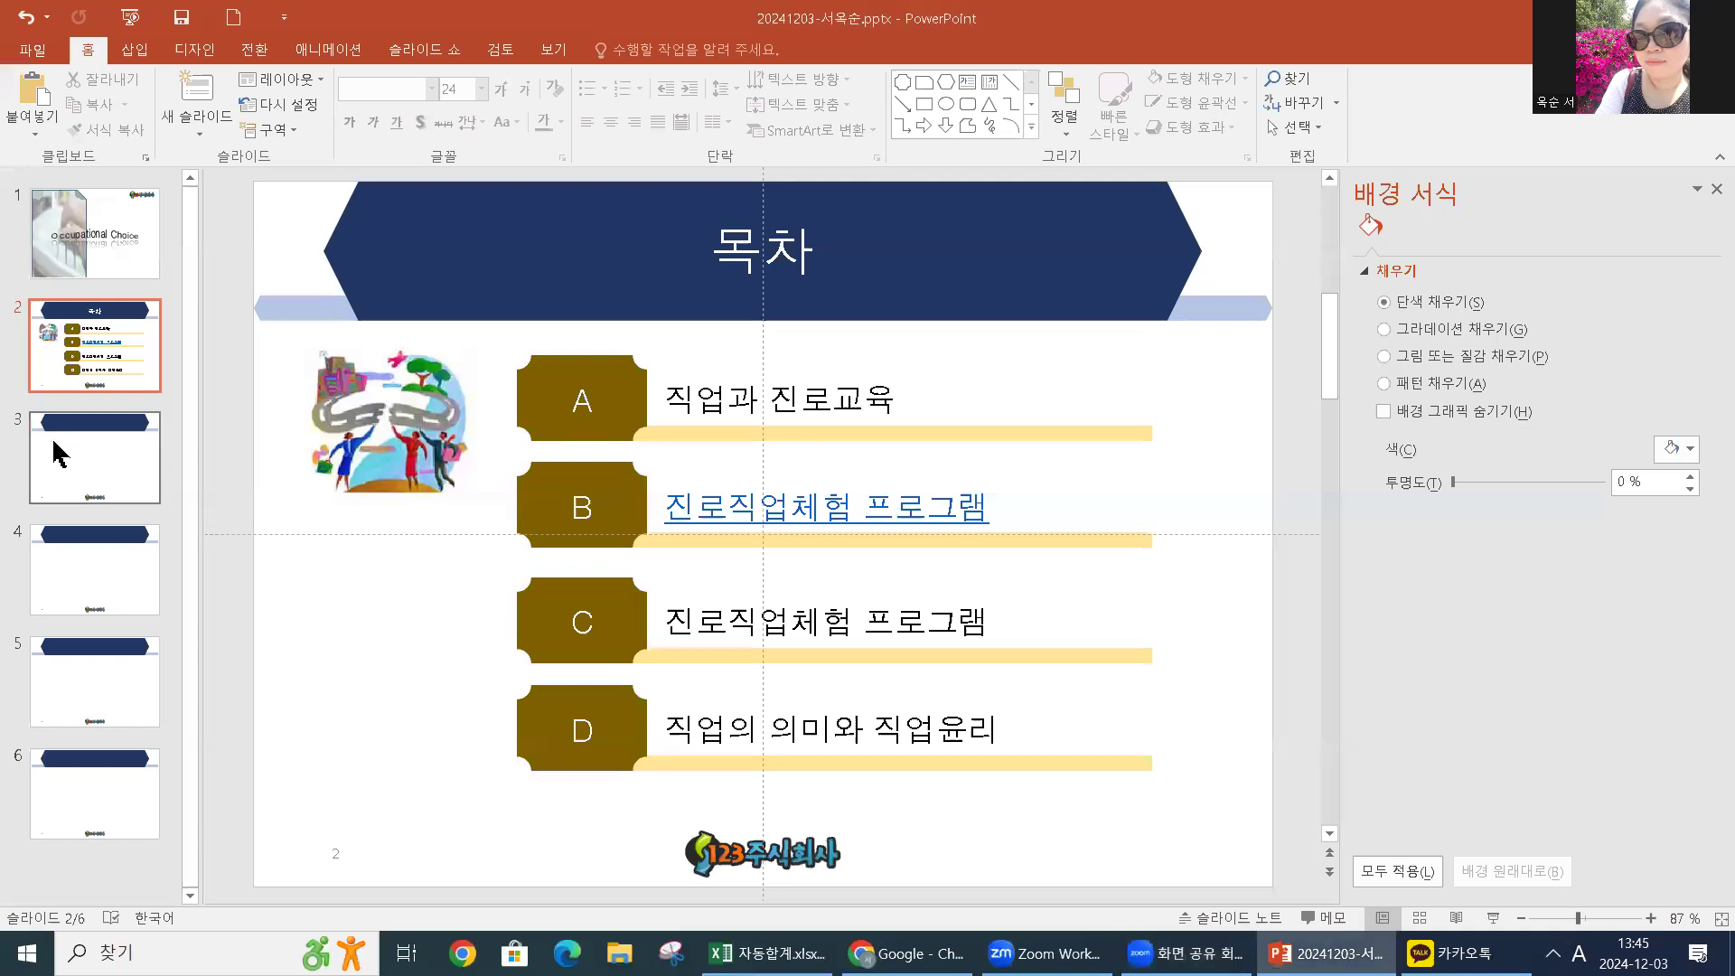
# Enter "A. 직업과 진로교육" as the title of slide 3
pyautogui.click(61, 457)
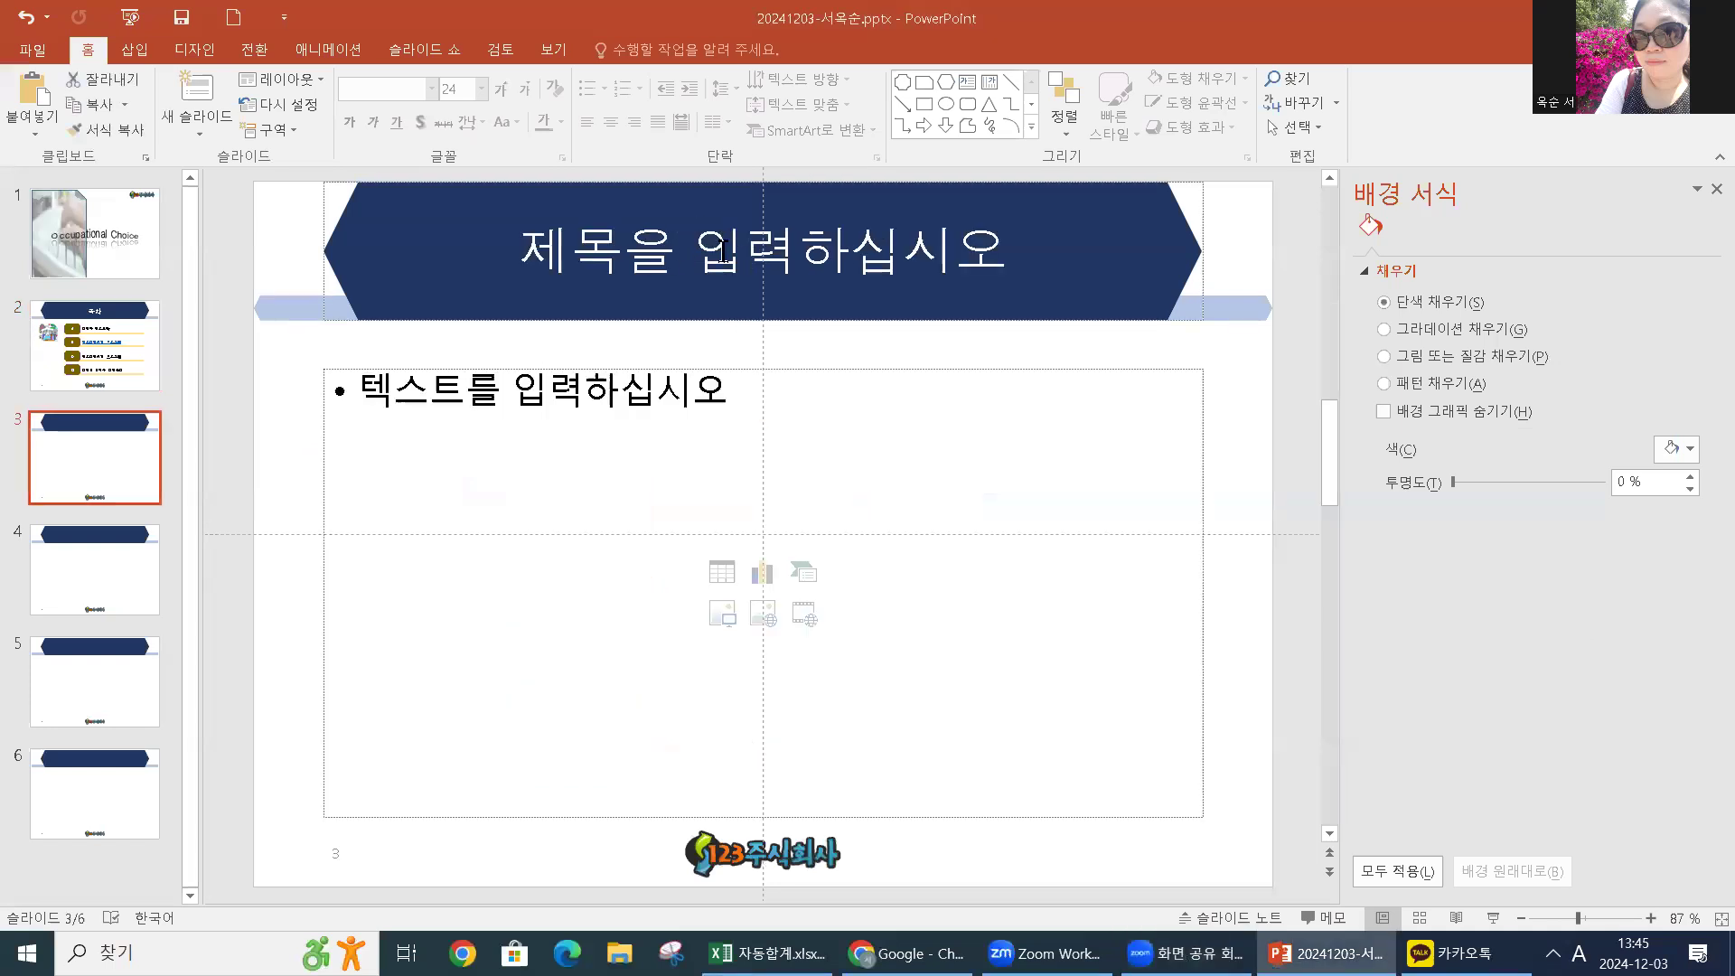
pyautogui.click(723, 248)
pyautogui.press('Hangul')
pyautogui.write('ㅁ')
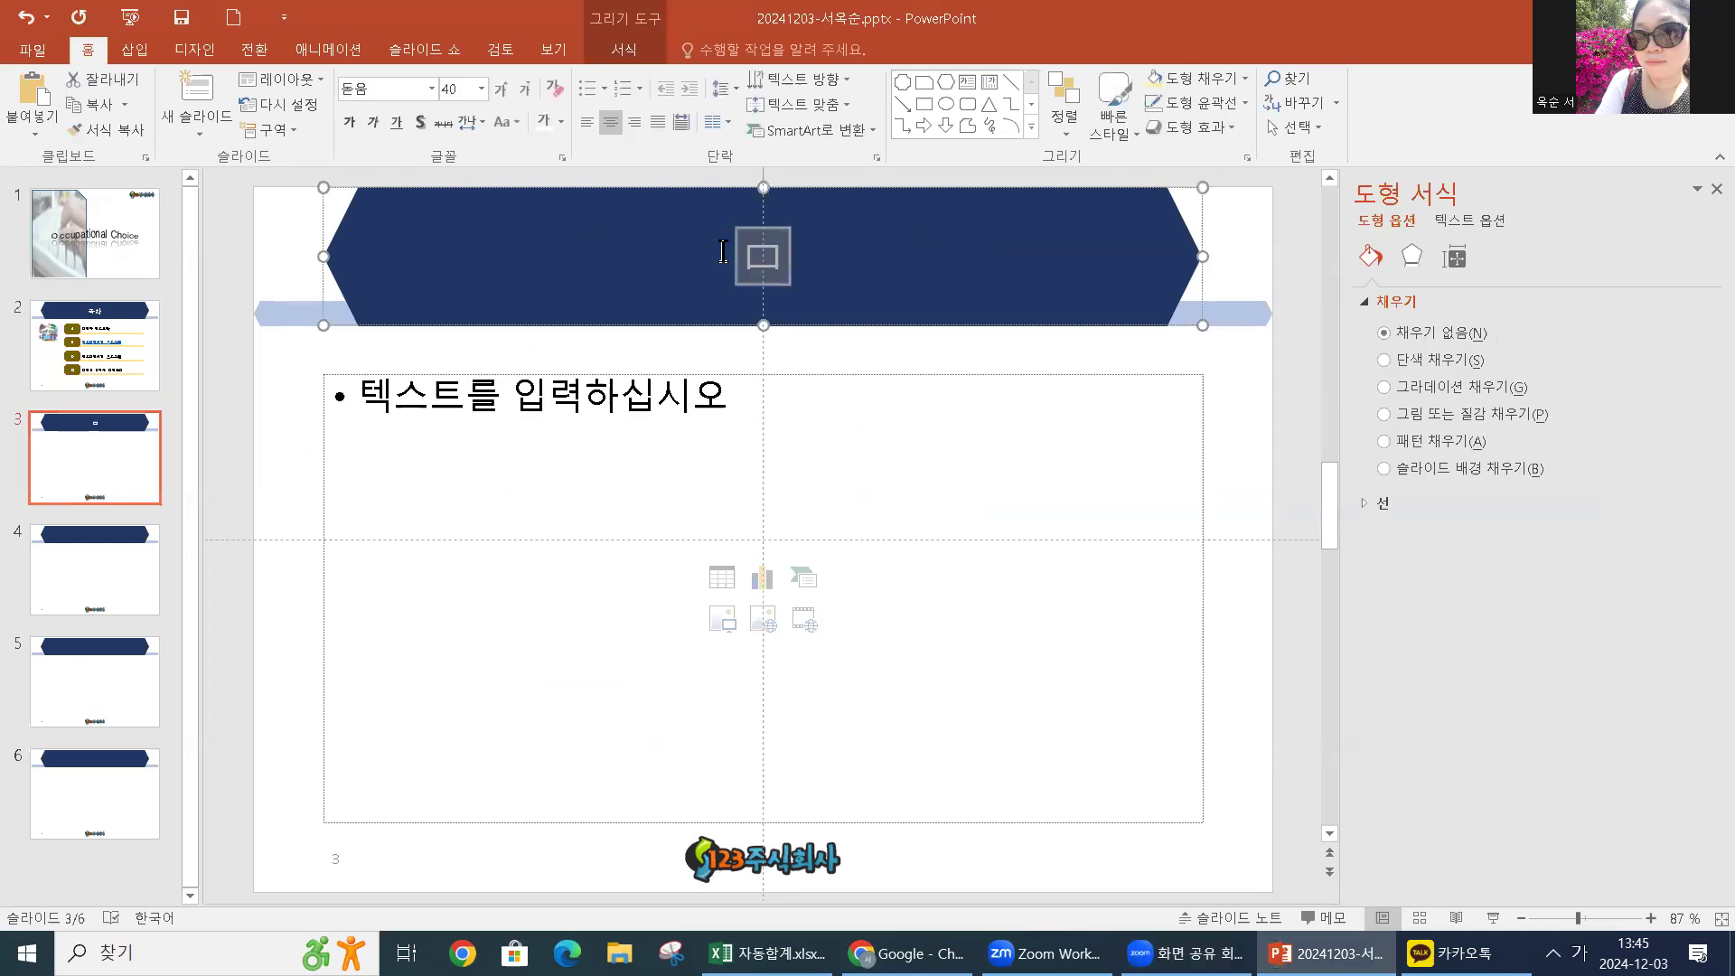
pyautogui.press('BackSpace')
pyautogui.press('Hangul')
pyautogui.write('A.')
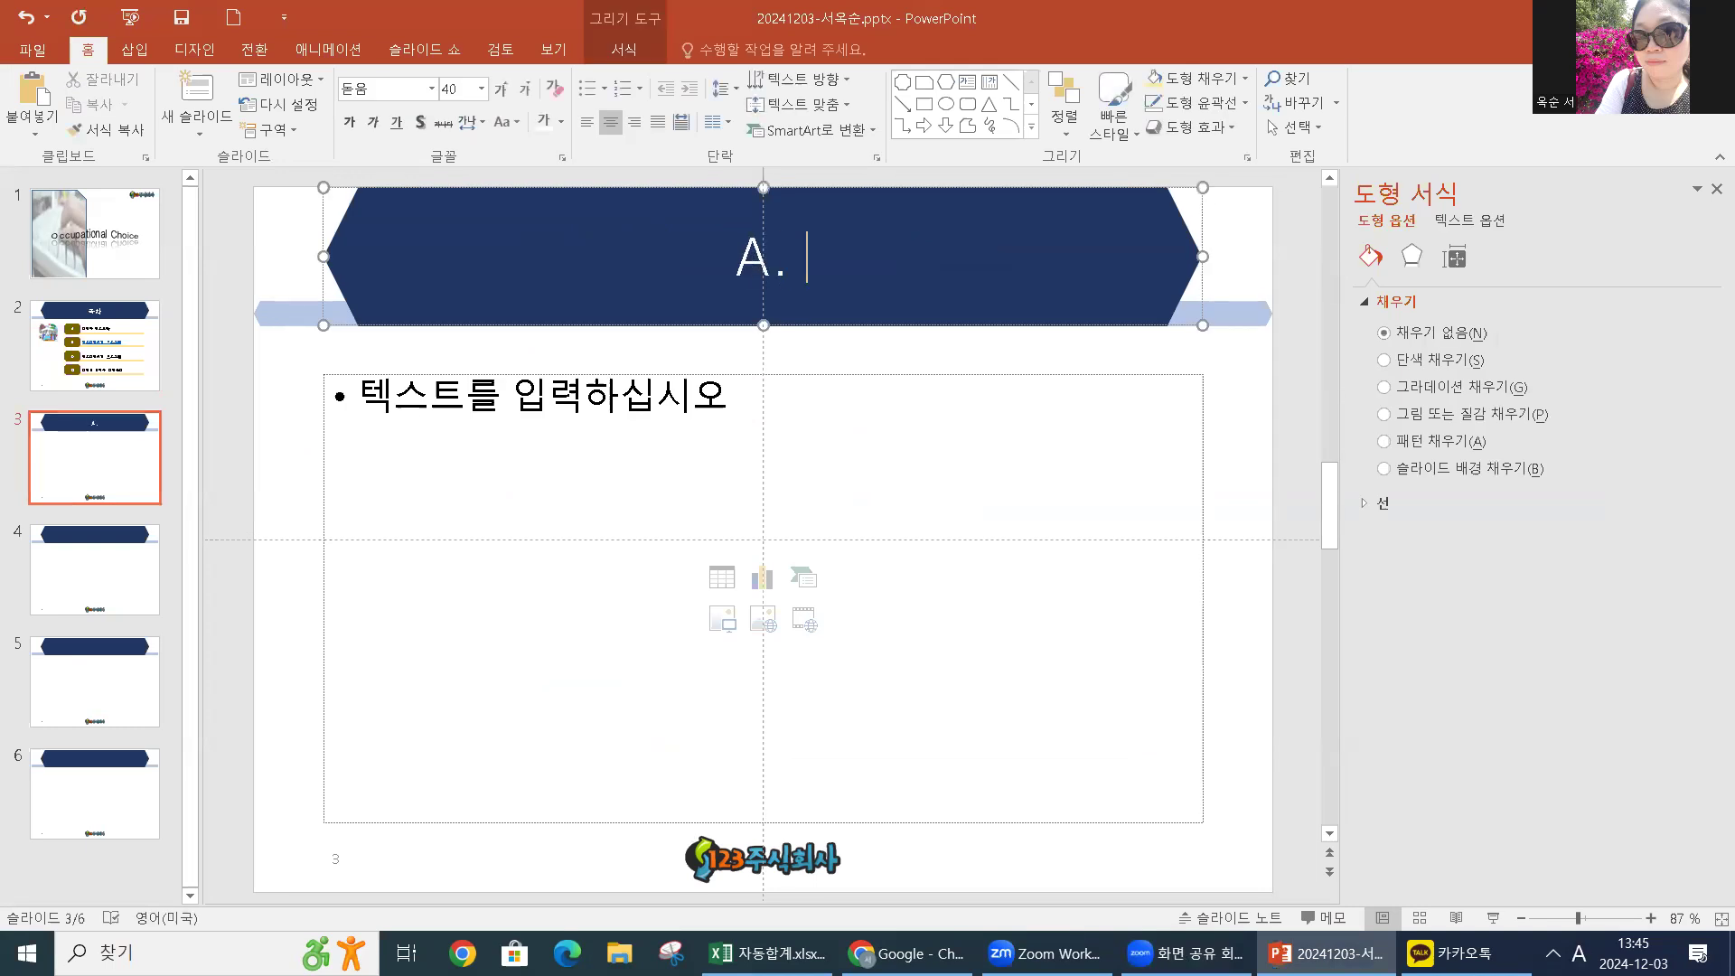
pyautogui.press('Hangul')
pyautogui.write('직업과 진로')
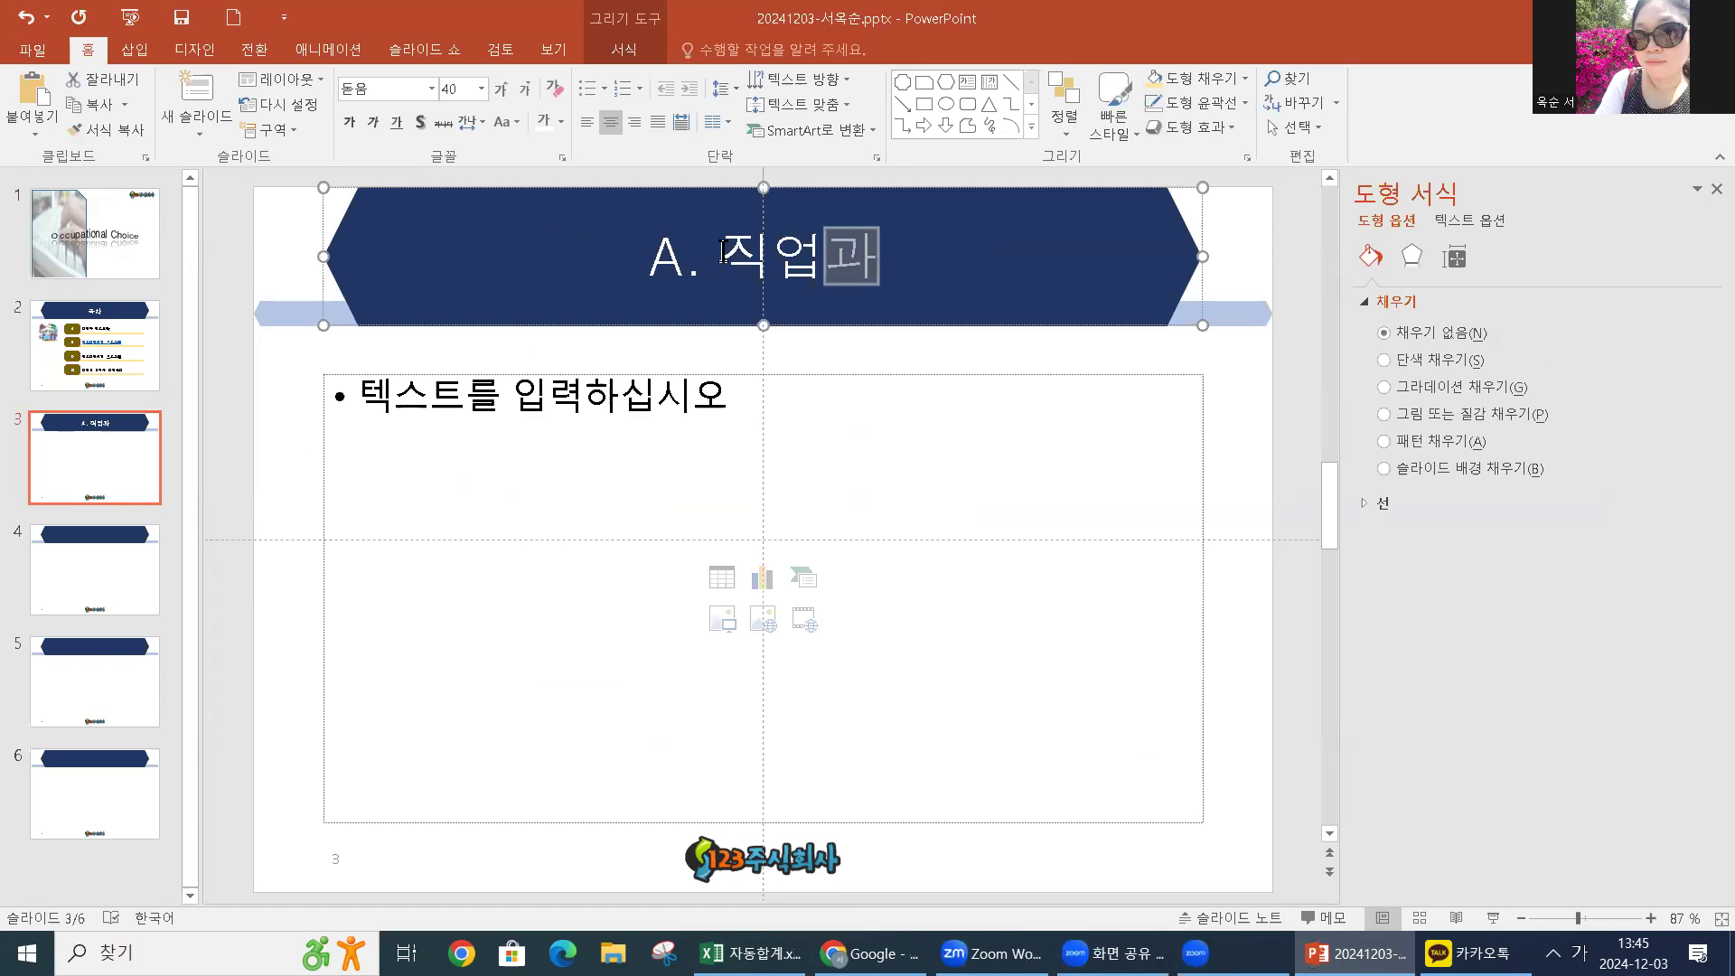
pyautogui.write('교육')
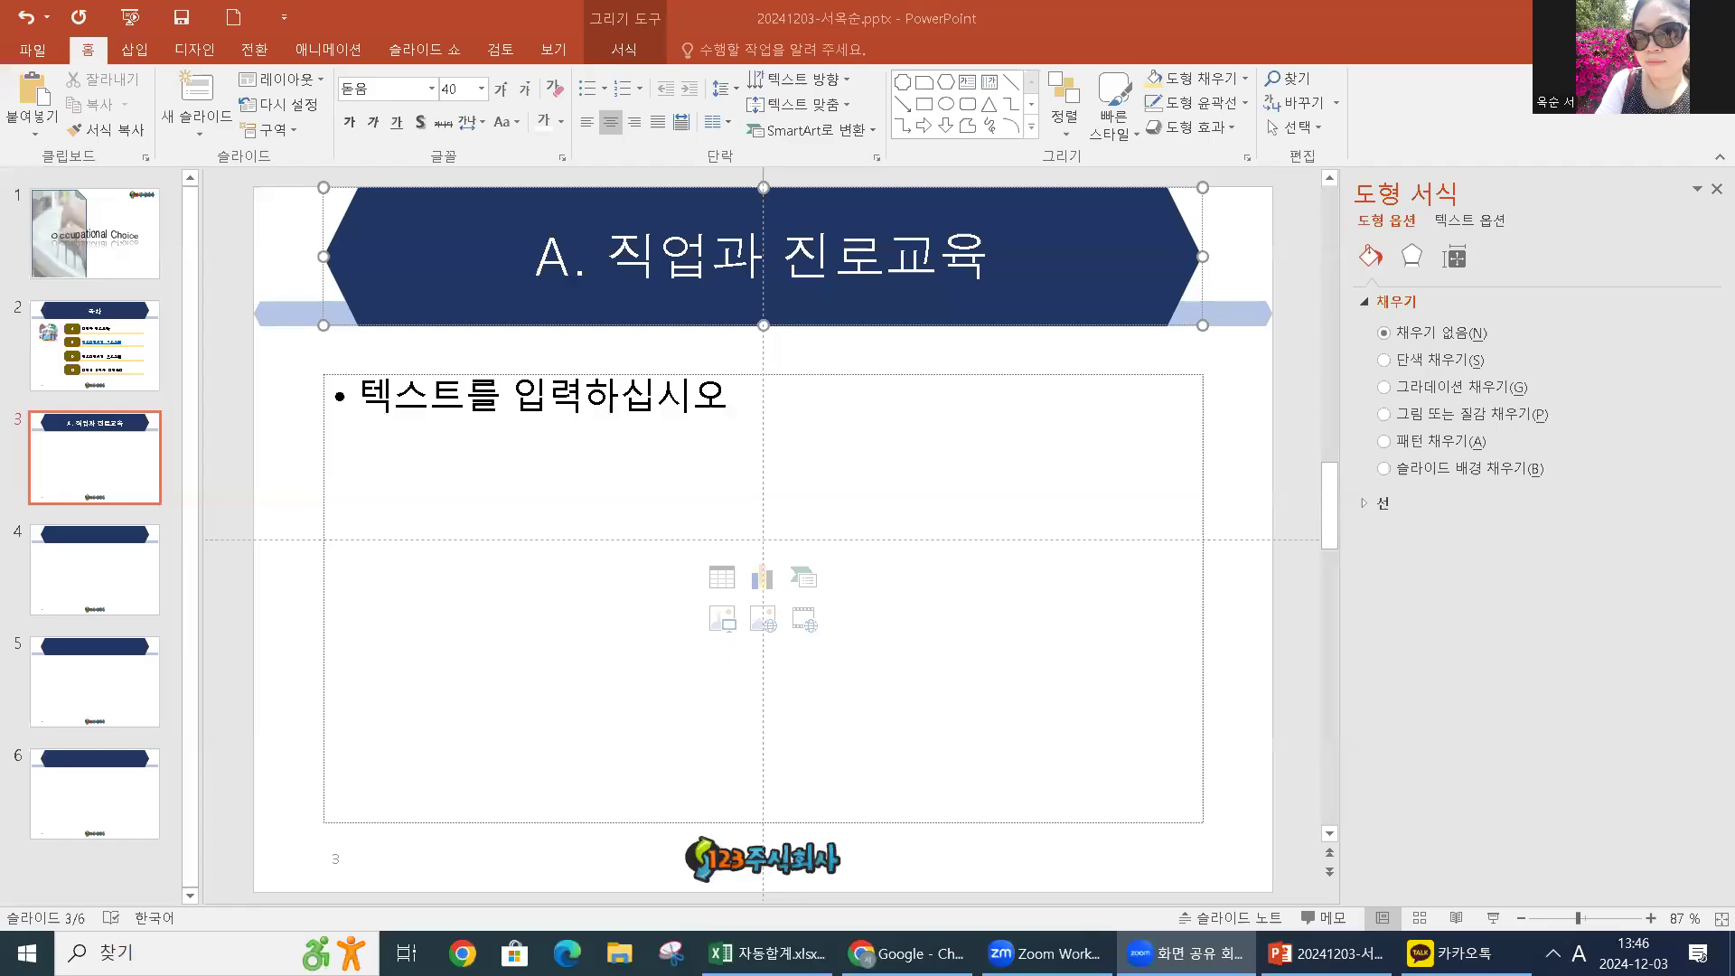
# Set the slide 3 body text placeholder to 자동 맞춤 안 함 so its text does not autofit
pyautogui.click(377, 387)
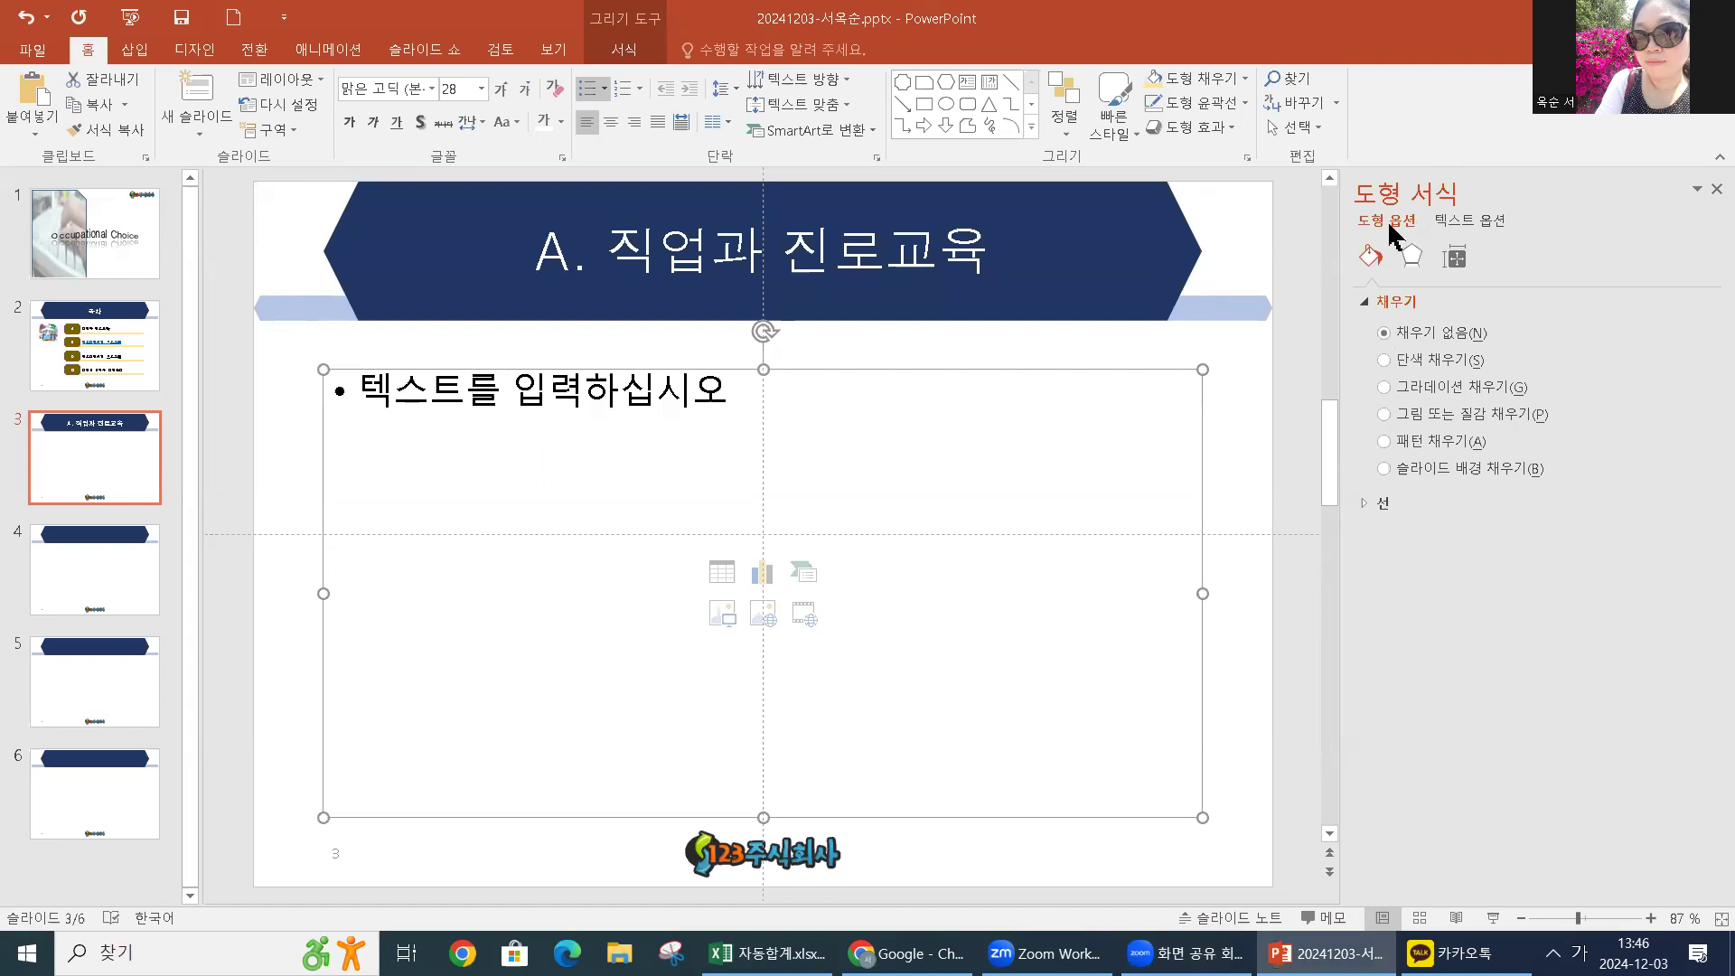
pyautogui.click(1458, 223)
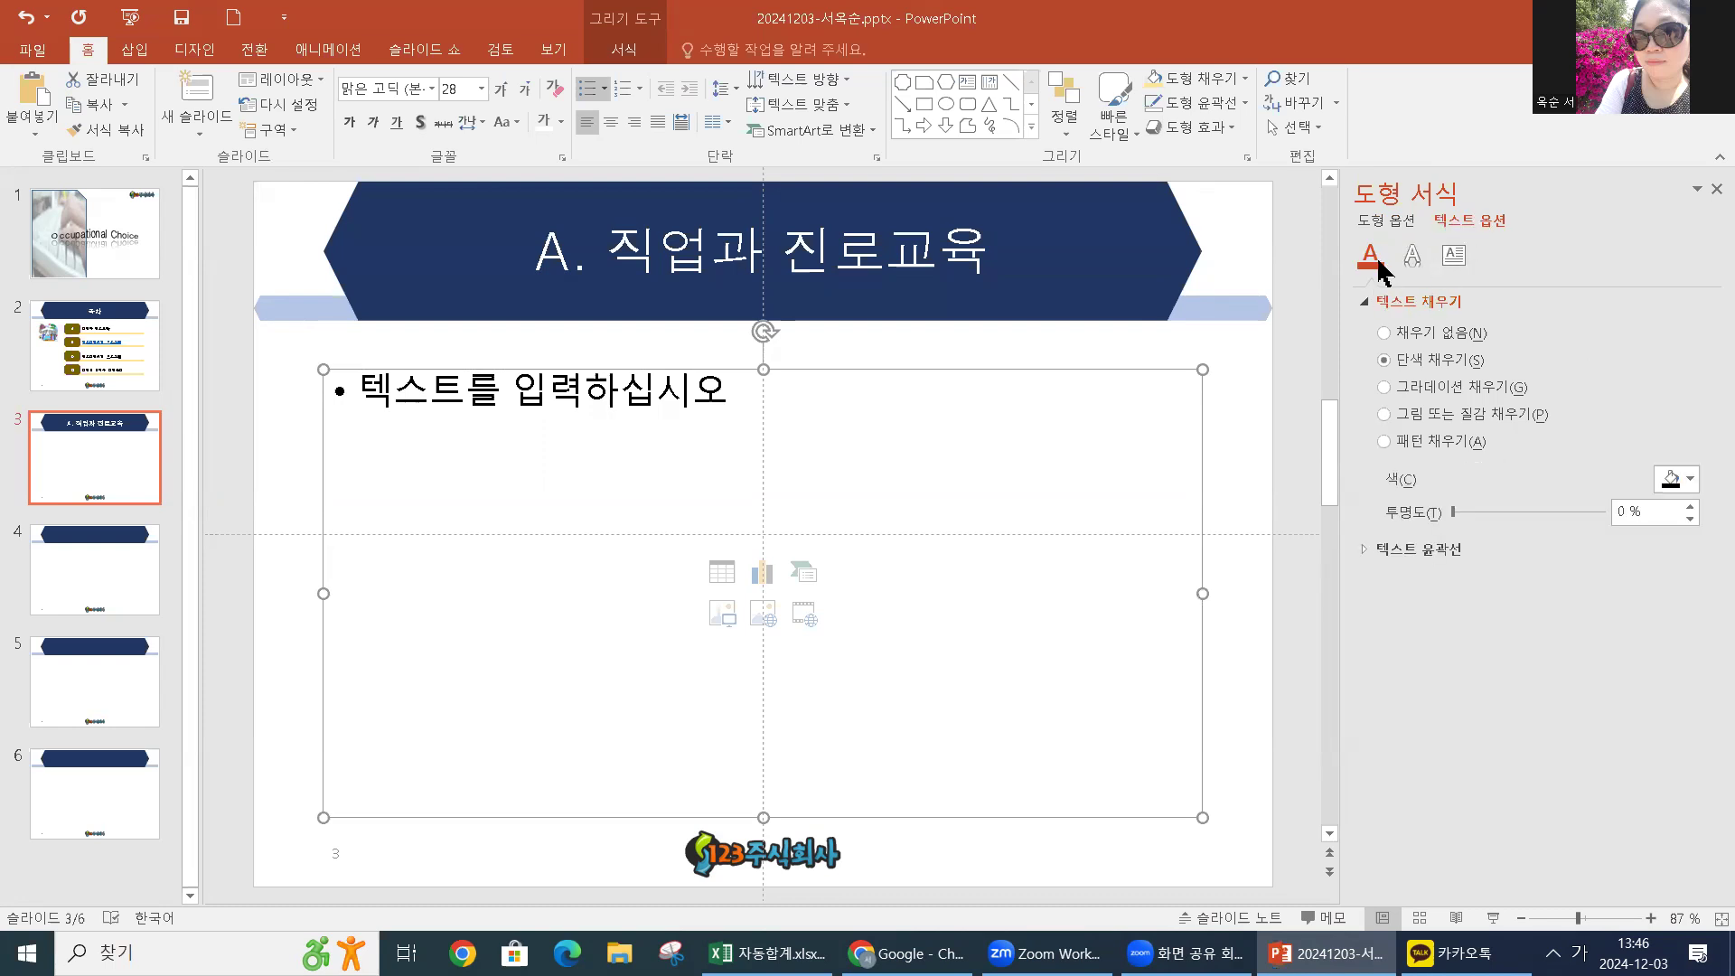
pyautogui.click(1456, 259)
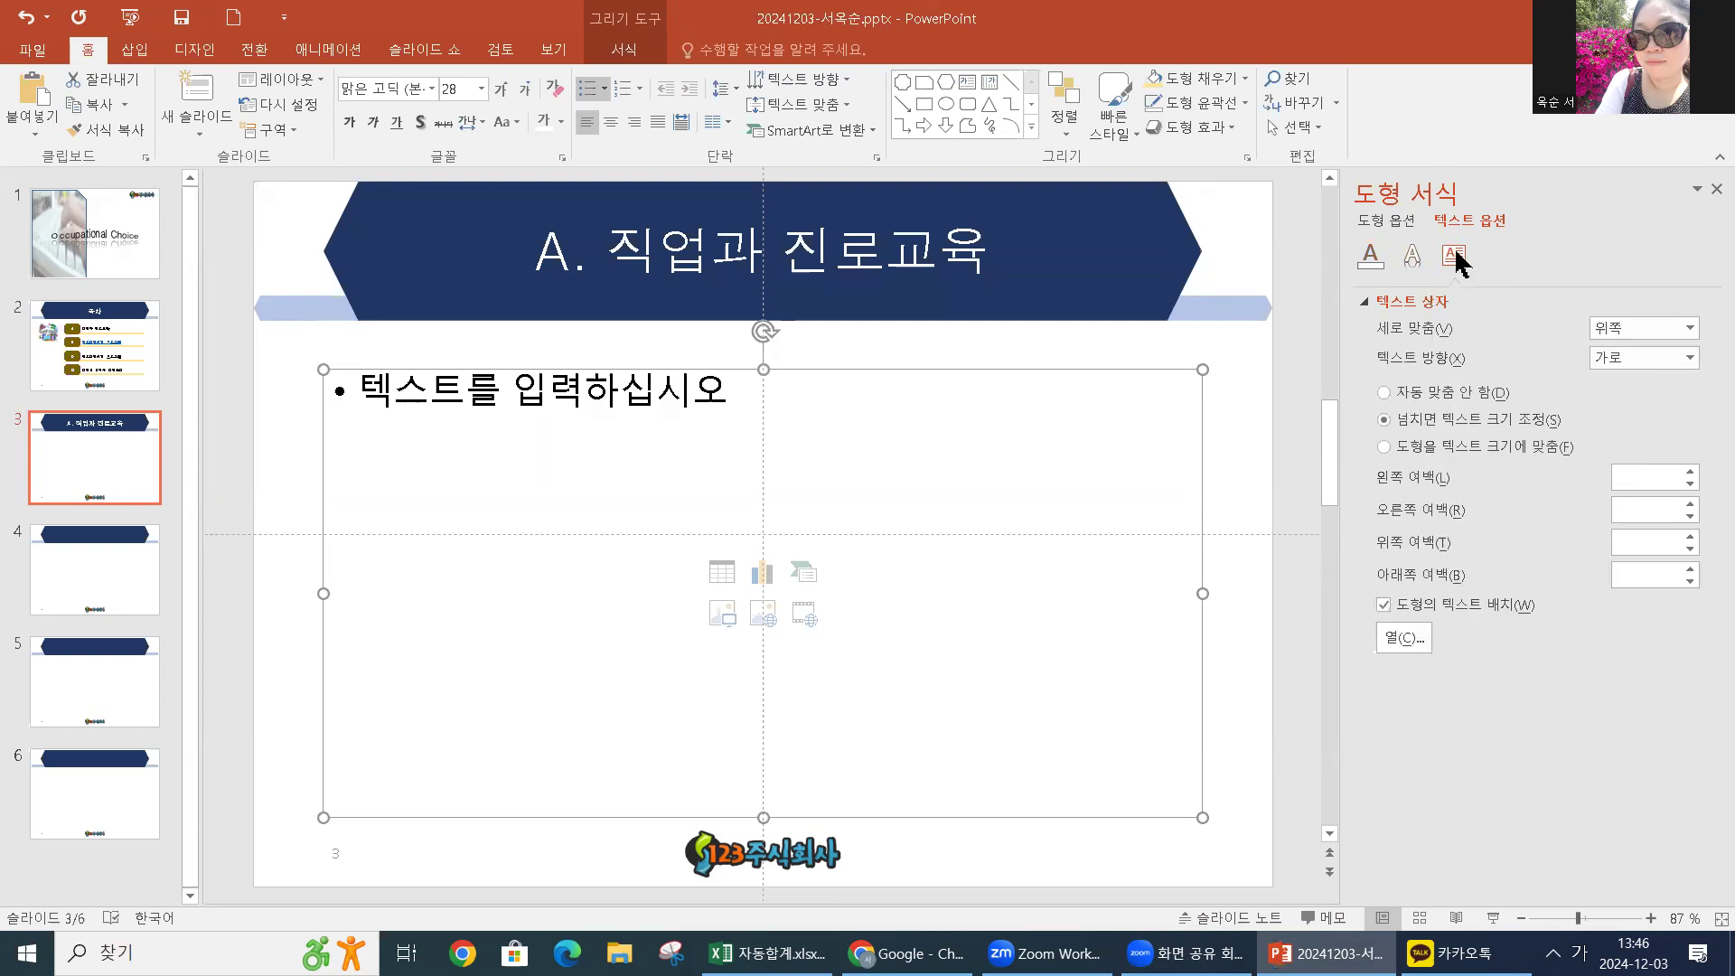
pyautogui.click(1383, 393)
# Enter "Occupation" as the start of the first bullet in the slide 3 body placeholder
pyautogui.click(375, 392)
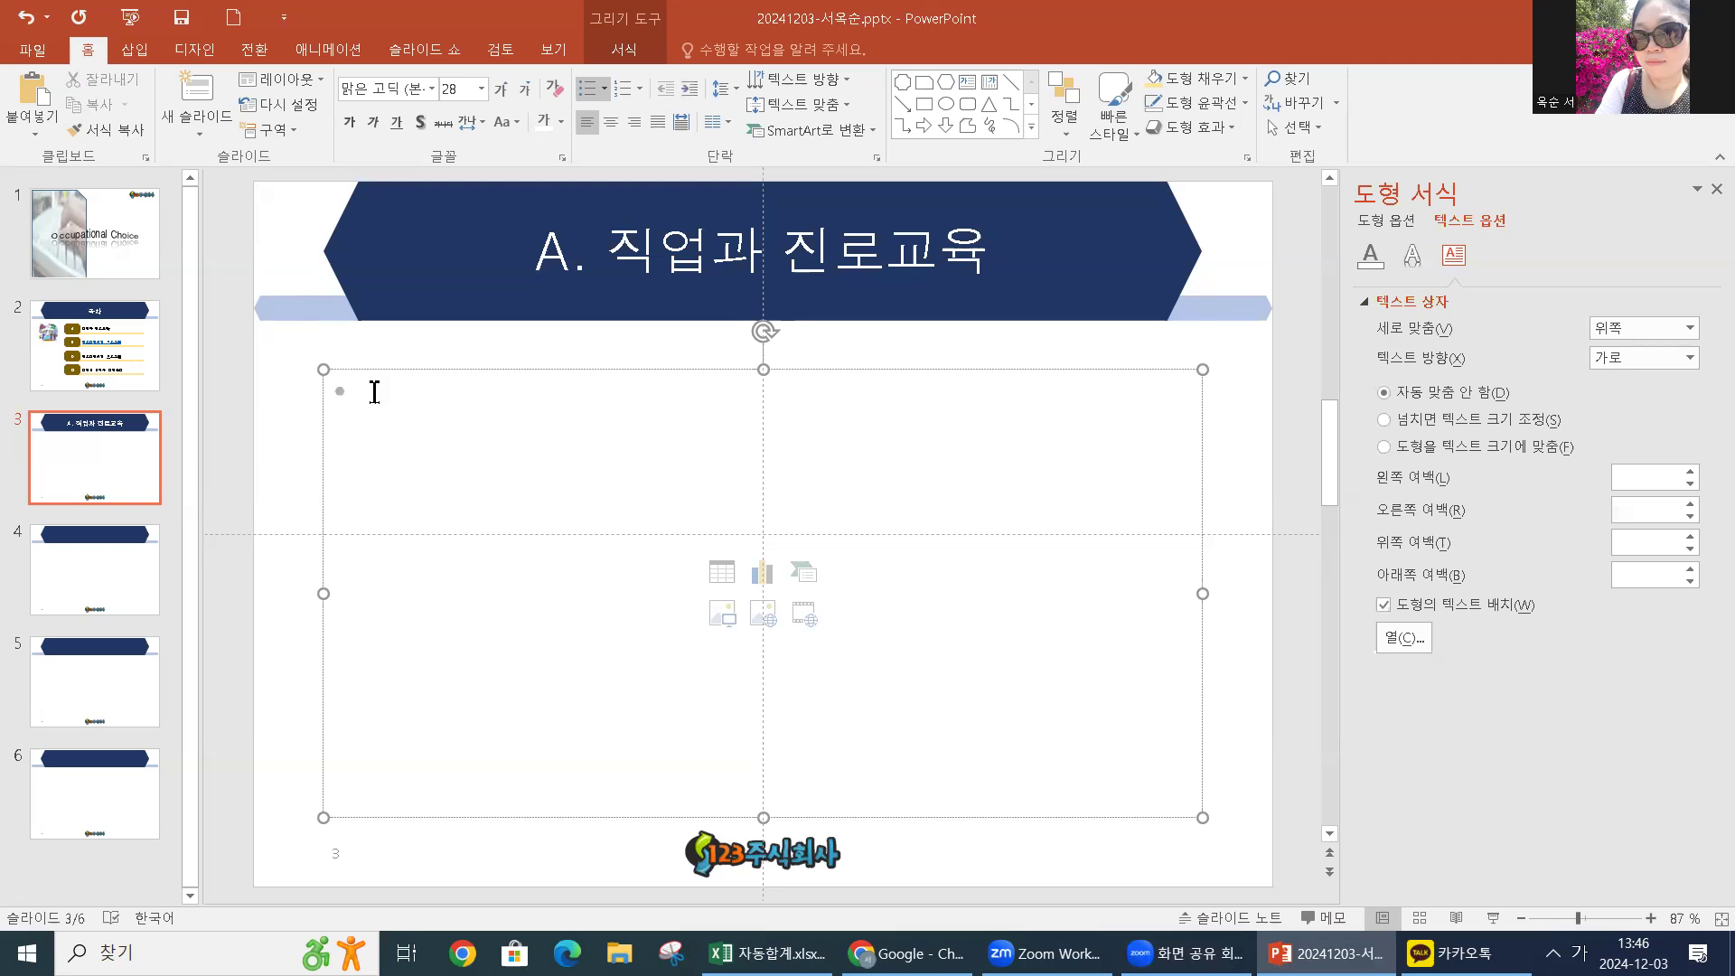
pyautogui.write('ㅇ')
pyautogui.press('BackSpace')
pyautogui.press('Hangul')
pyautogui.write('o')
pyautogui.press('BackSpace')
pyautogui.write('OC')
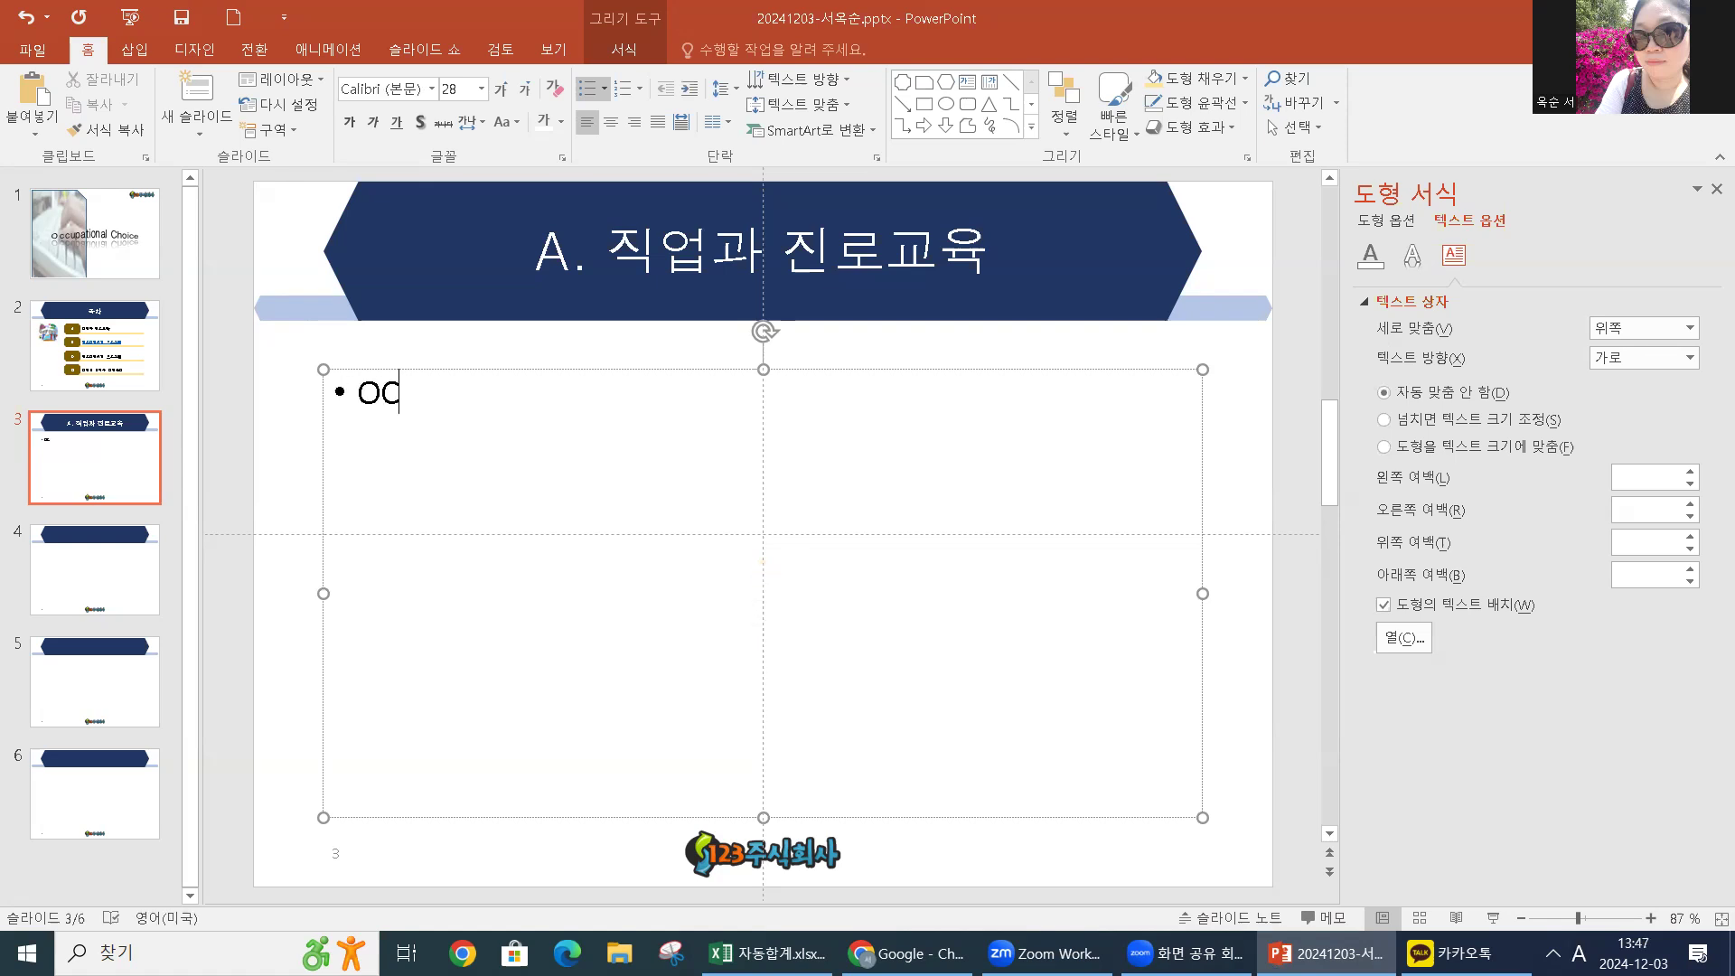
pyautogui.press('BackSpace')
pyautogui.write('ccupato')
pyautogui.press('BackSpace')
pyautogui.write('ion')
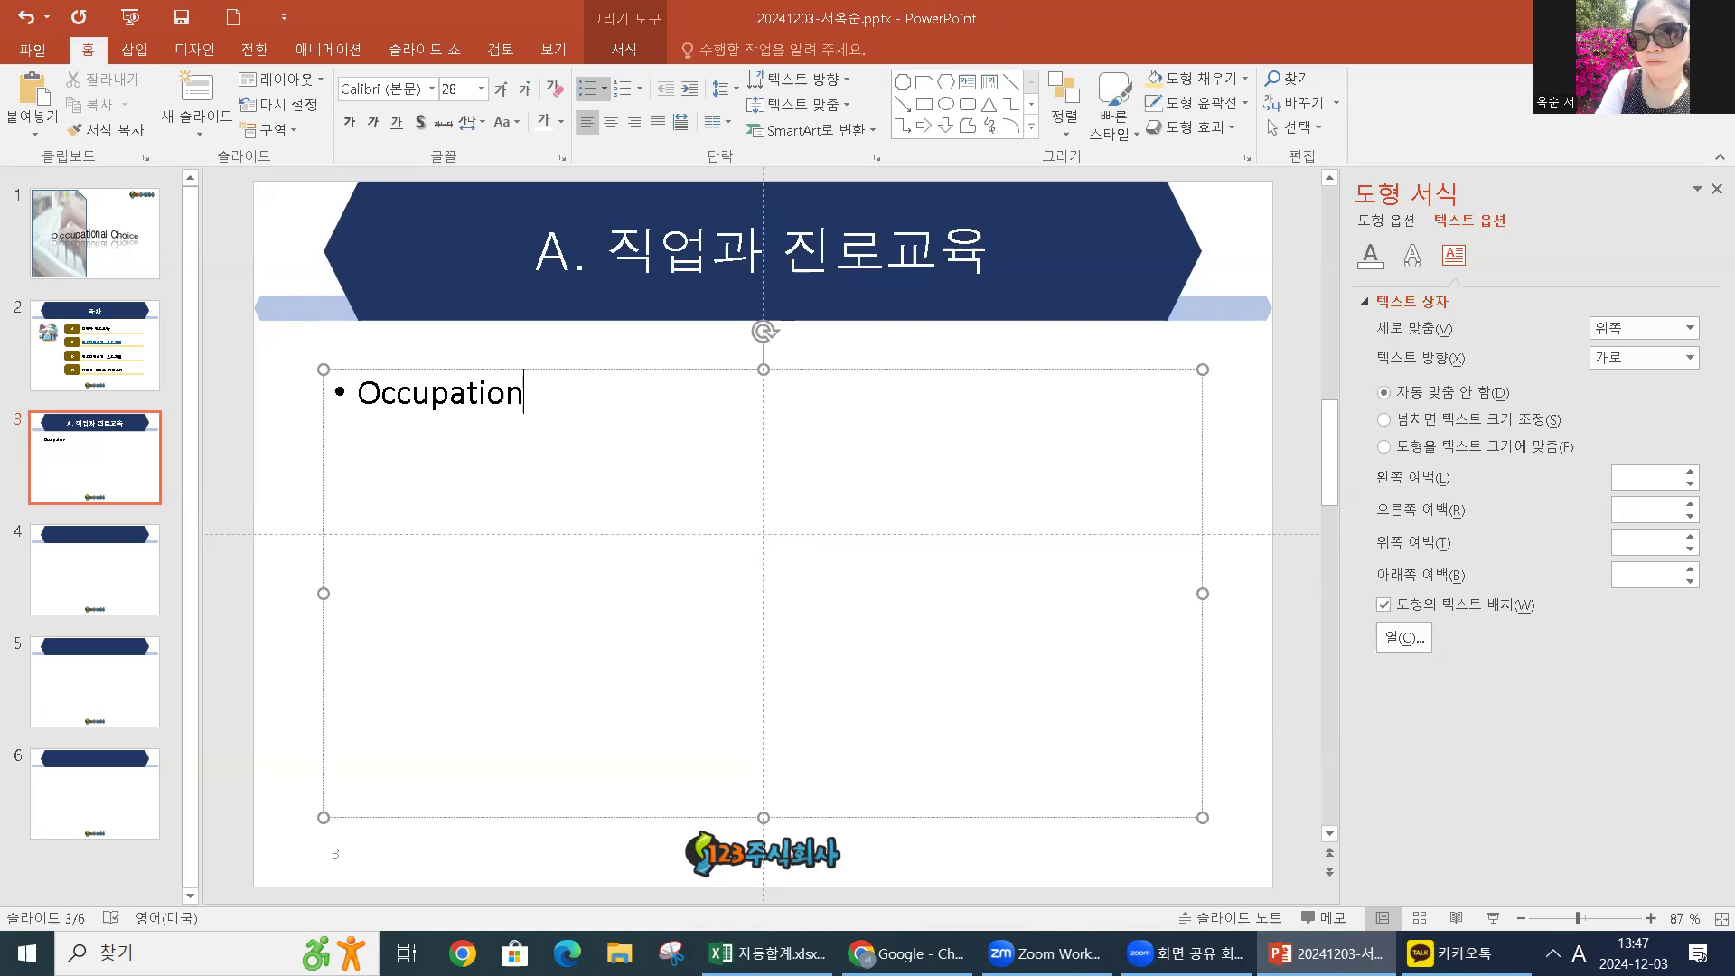